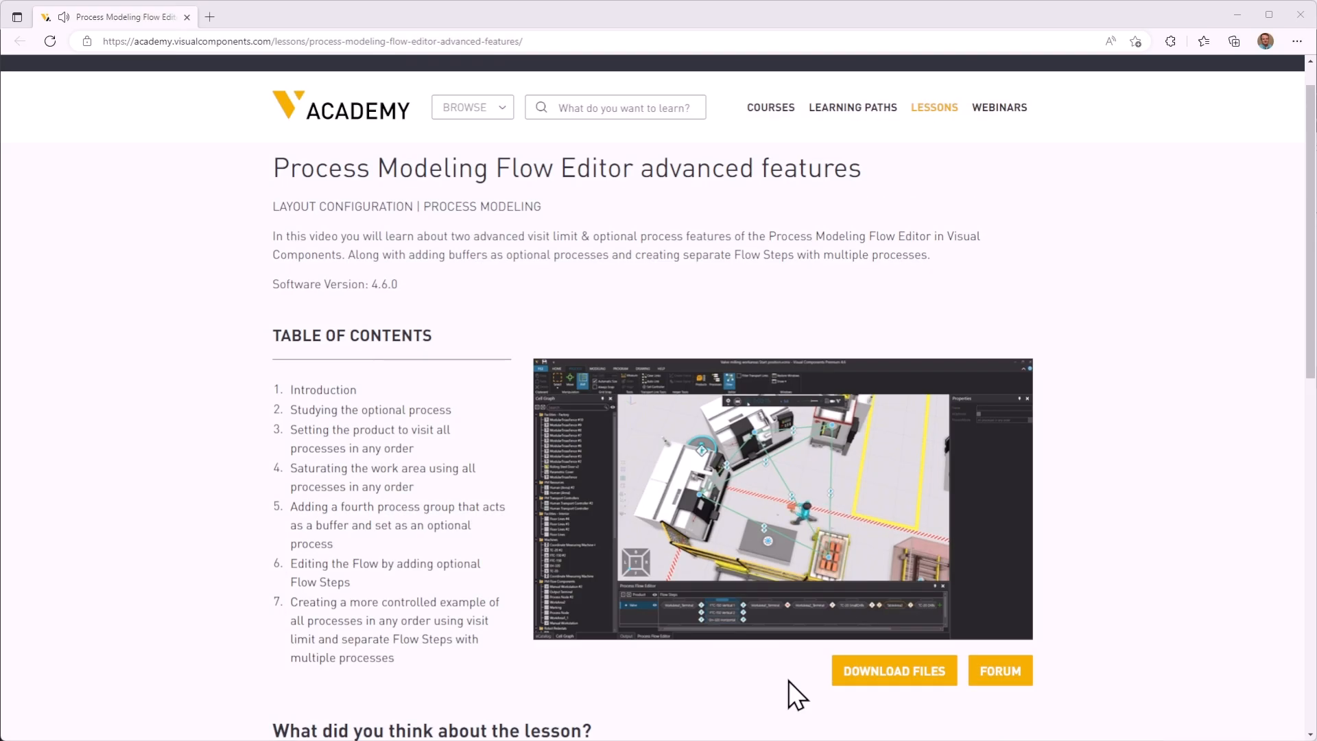
Step: Download the lesson files from the Visual Components Academy page
{"action": "left_click", "coordinate": [879, 678]}
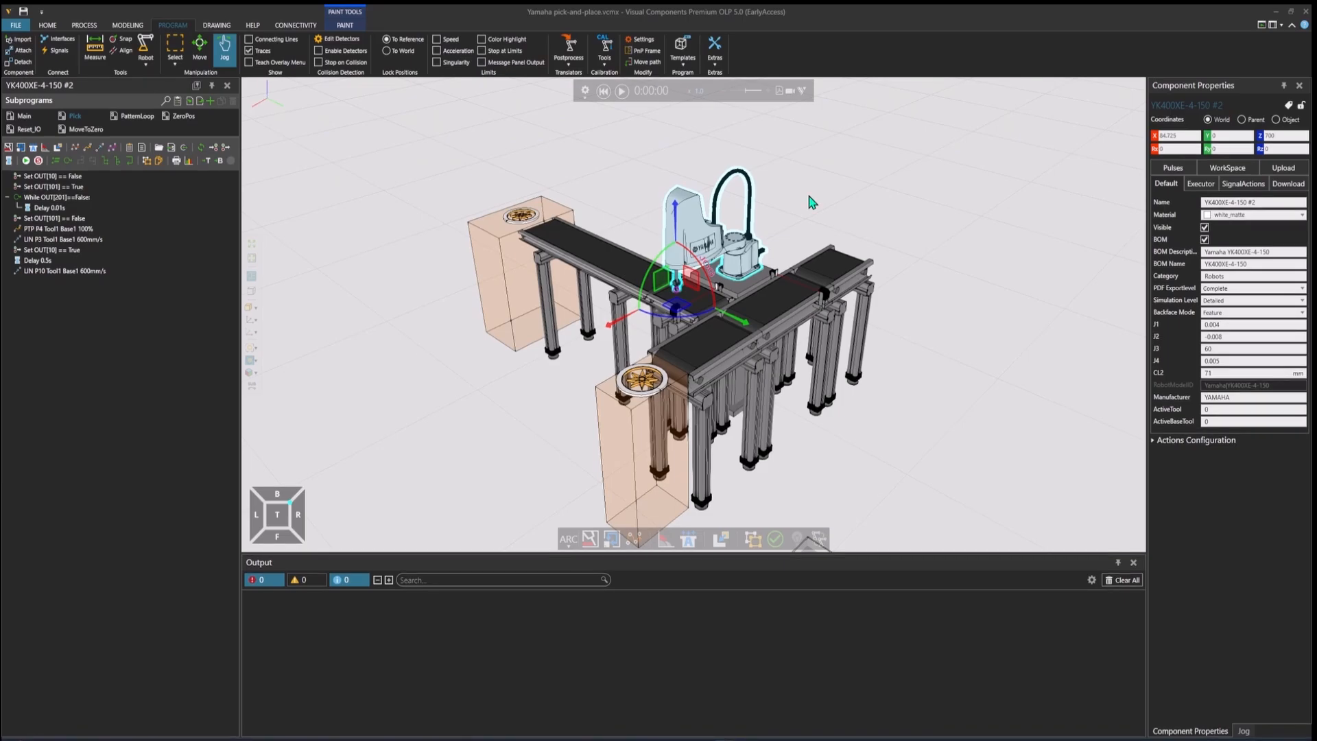
Step: Play the pick-and-place simulation in Visual Components, speed it up and reset it to the start
{"action": "scroll", "coordinate": [808, 225], "scroll_direction": "up", "scroll_amount": 2}
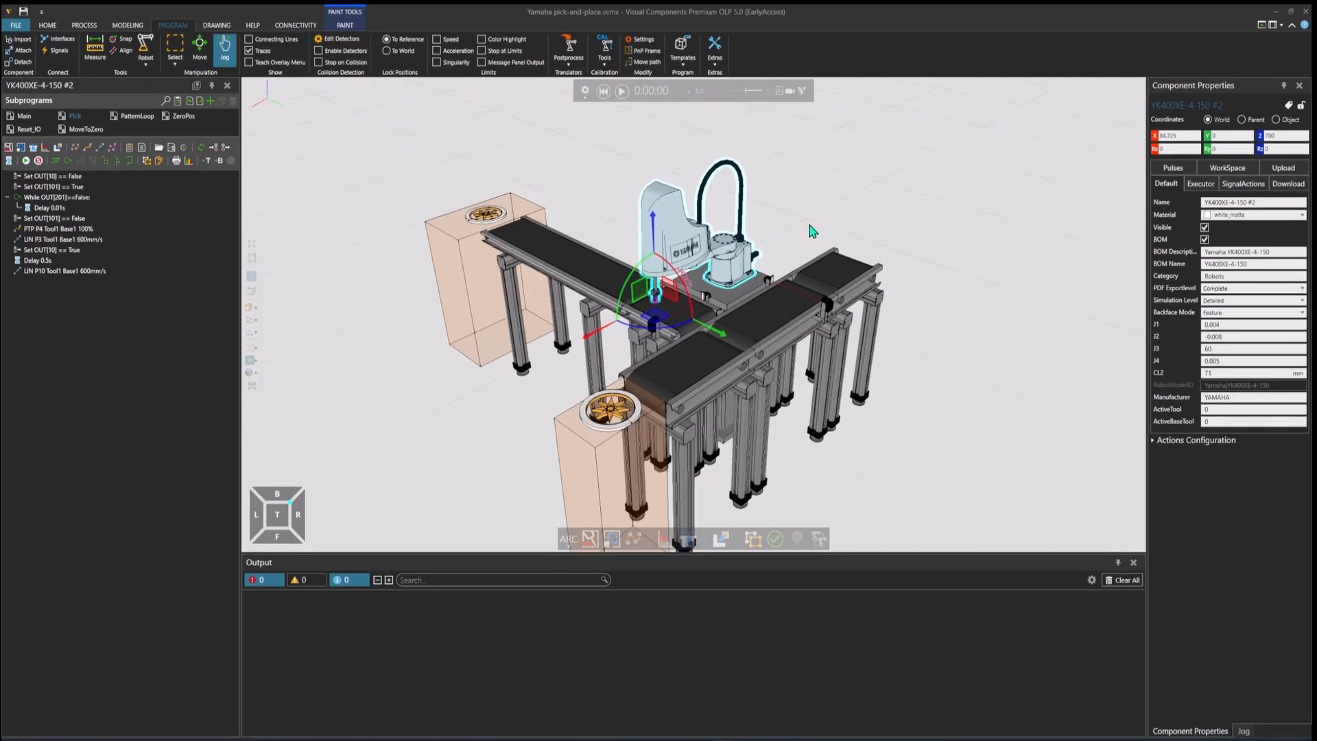
{"action": "right_click_drag", "start_coordinate": [808, 225], "coordinate": [806, 197]}
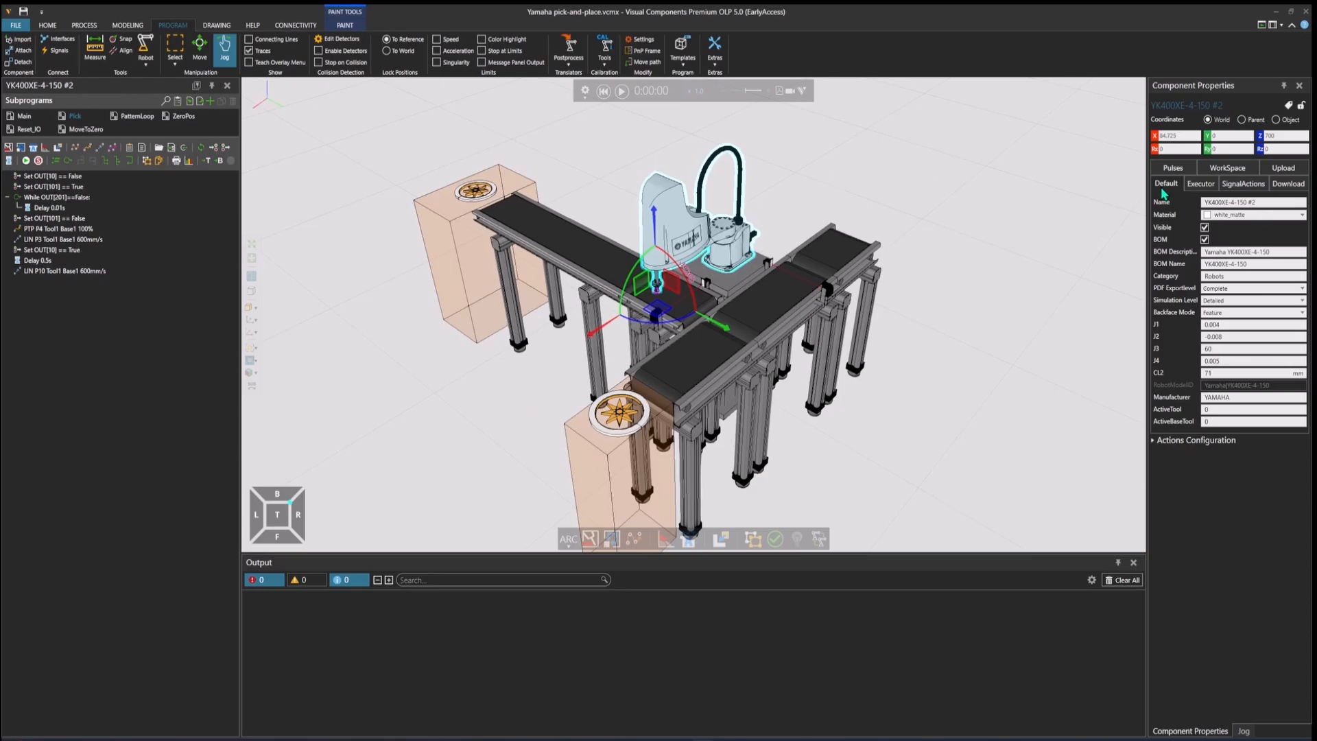
{"action": "left_click", "coordinate": [1211, 185]}
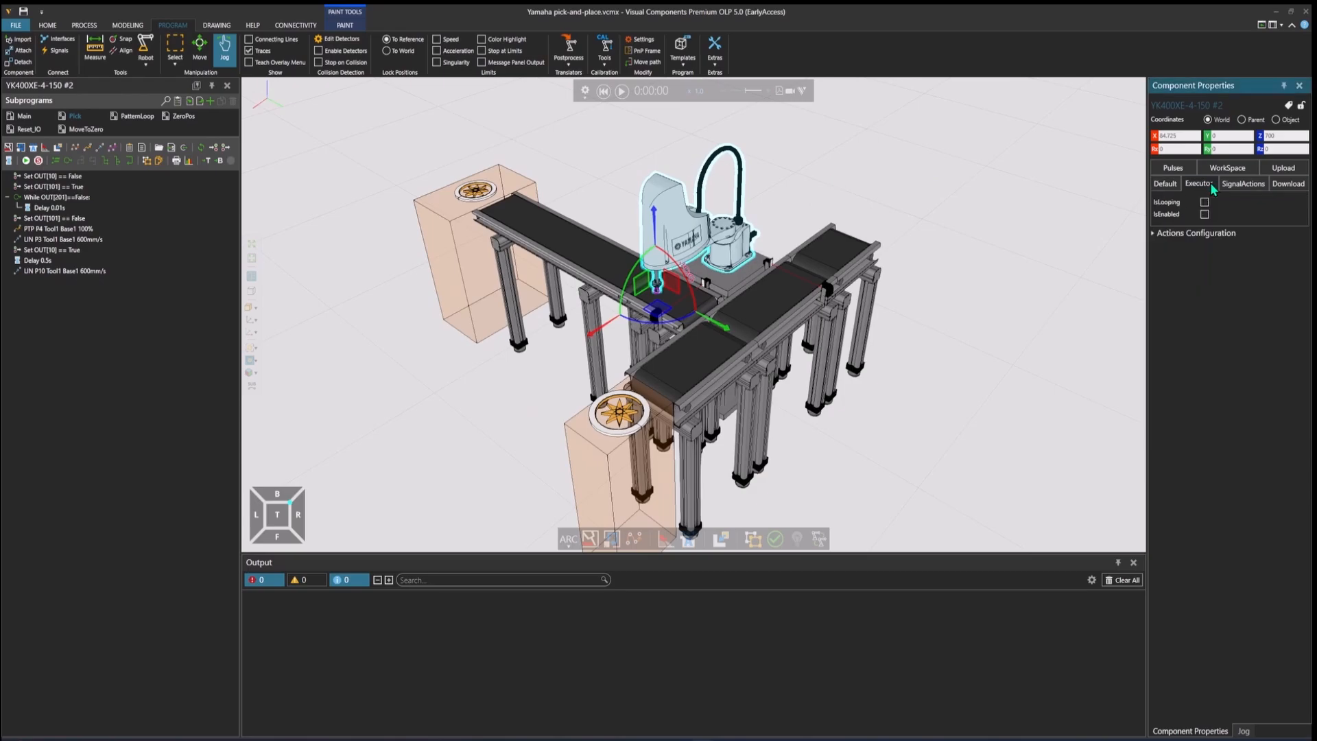
{"action": "left_click", "coordinate": [621, 91]}
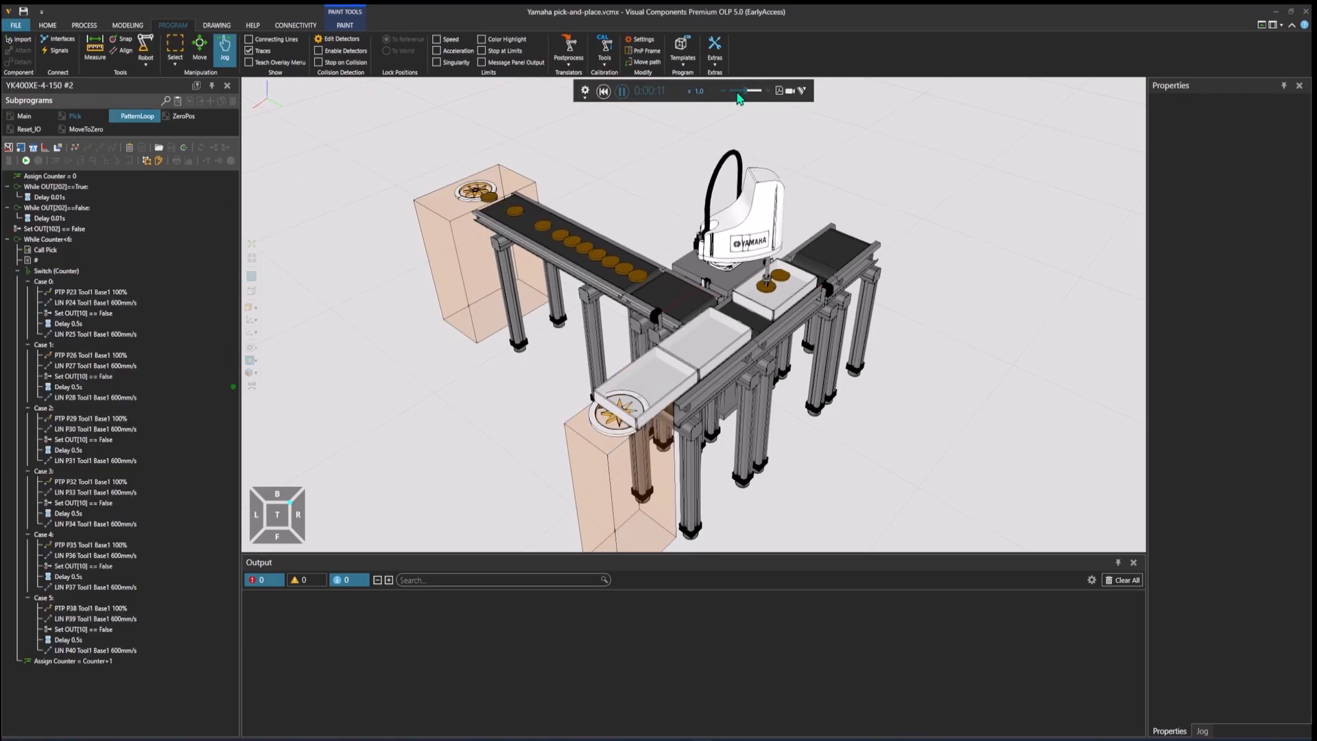
{"action": "left_click", "coordinate": [769, 92]}
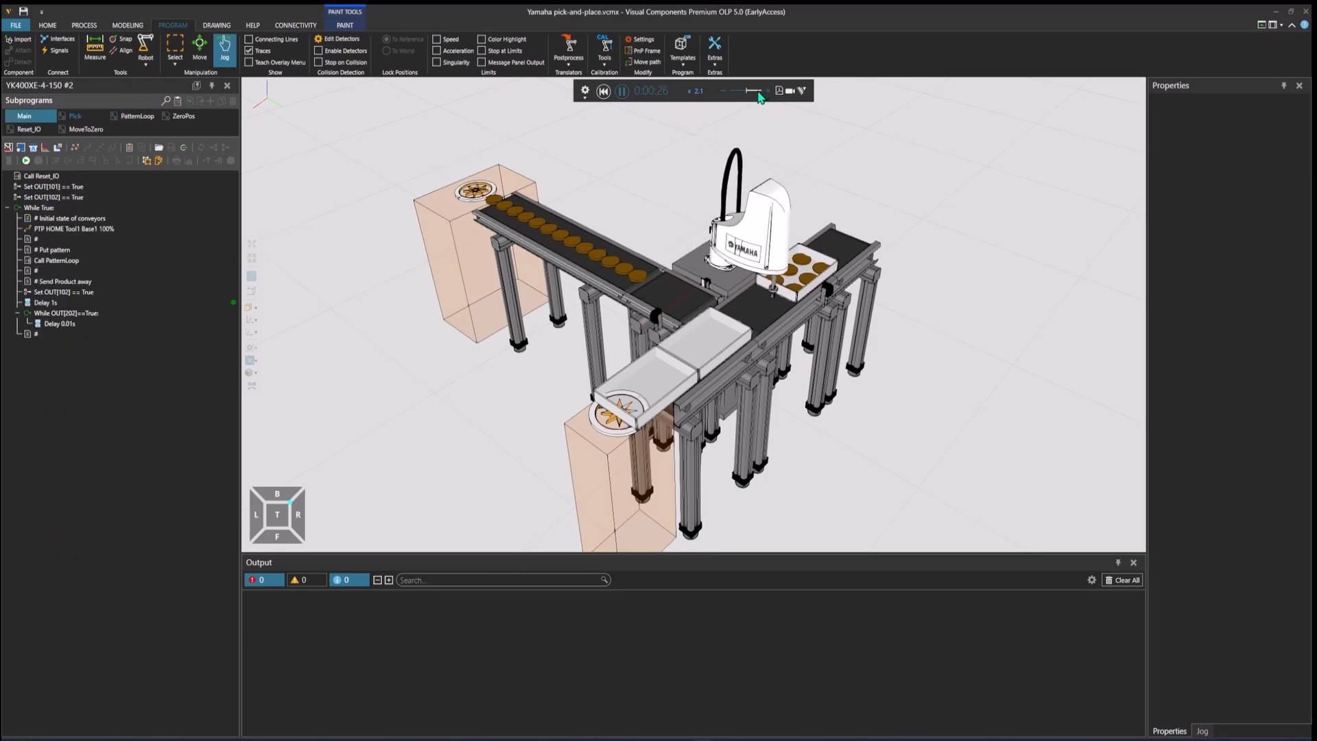
{"action": "left_click", "coordinate": [623, 95]}
{"action": "left_click", "coordinate": [603, 91]}
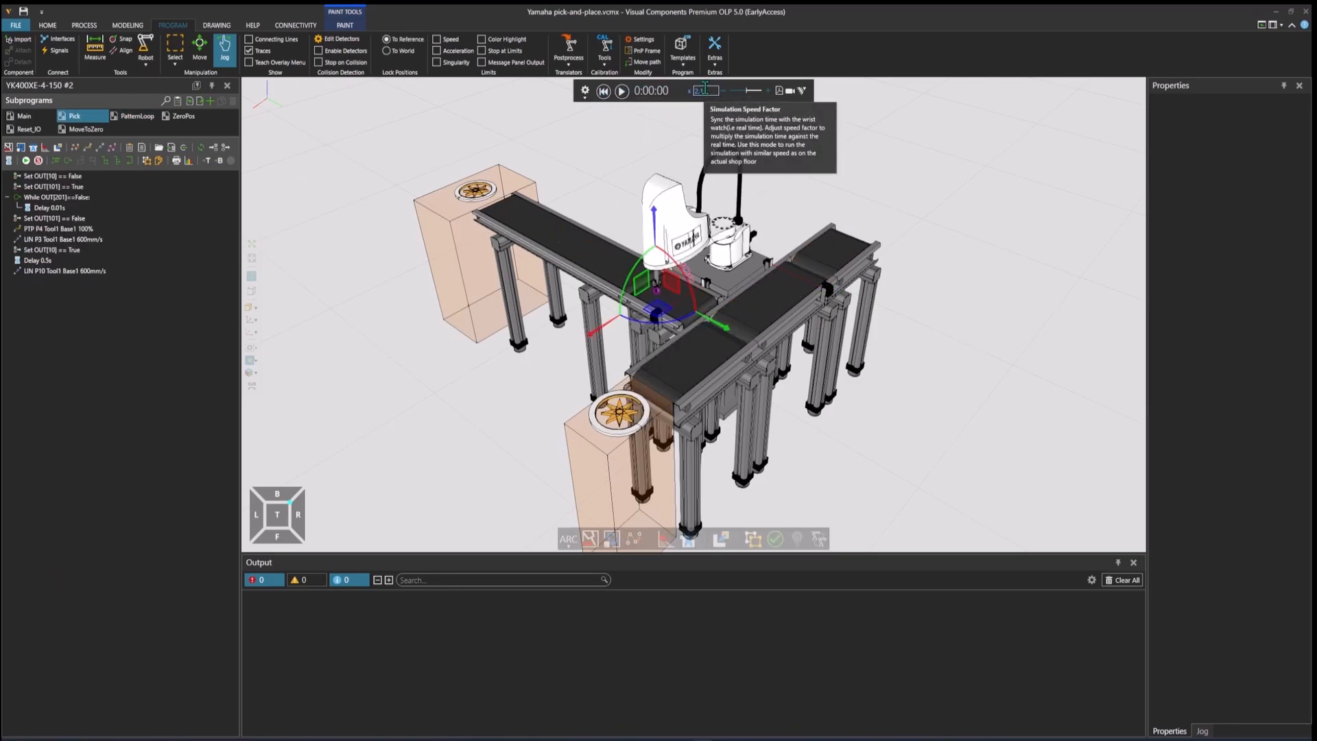
{"action": "left_click", "coordinate": [714, 90]}
{"action": "key", "text": "Return"}
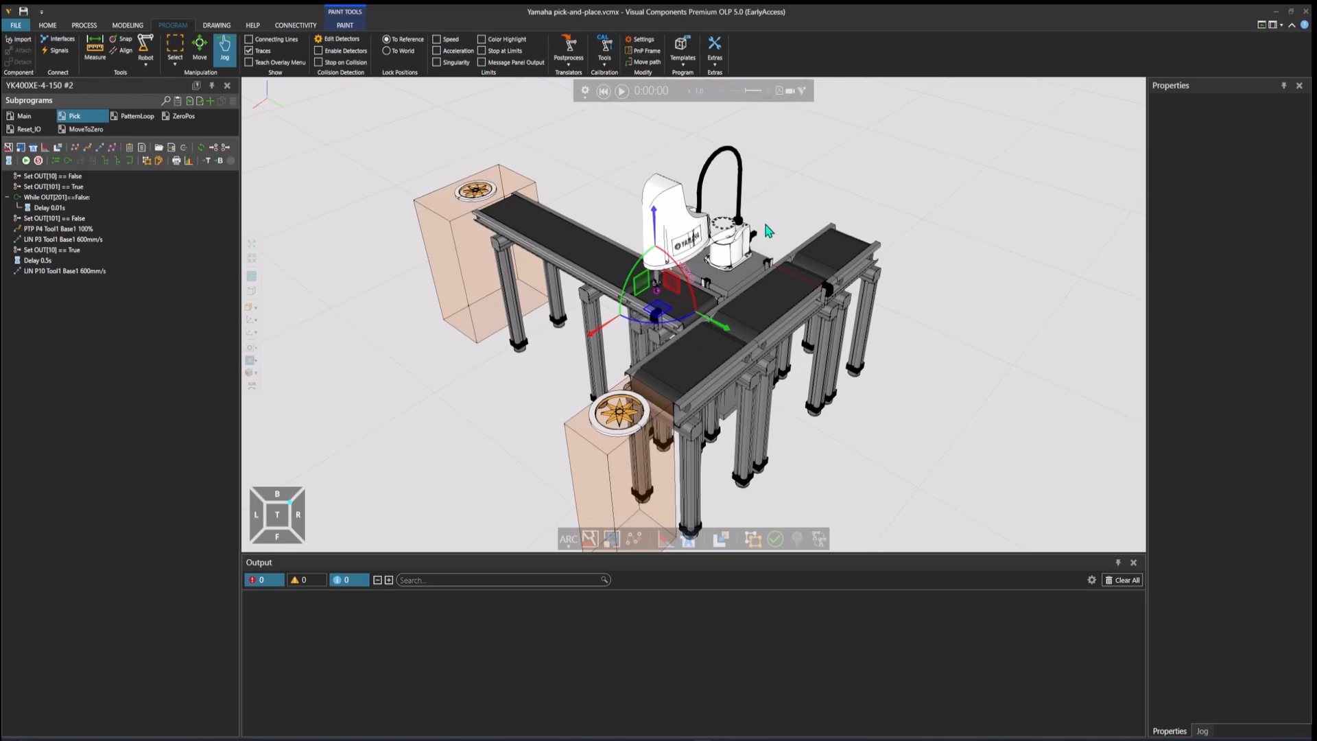
Step: Disable the Yamaha robot's program executor by turning off IsEnabled
{"action": "left_click", "coordinate": [734, 254]}
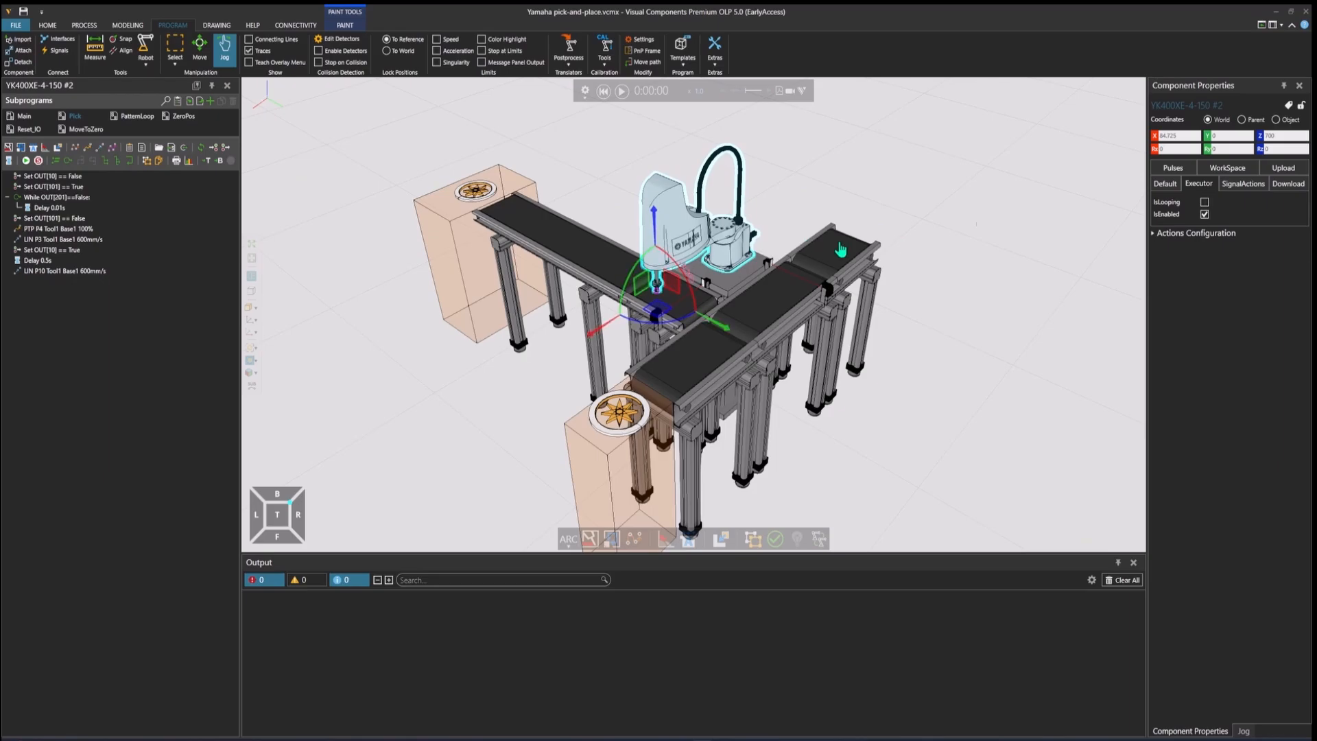
{"action": "left_click", "coordinate": [1206, 214]}
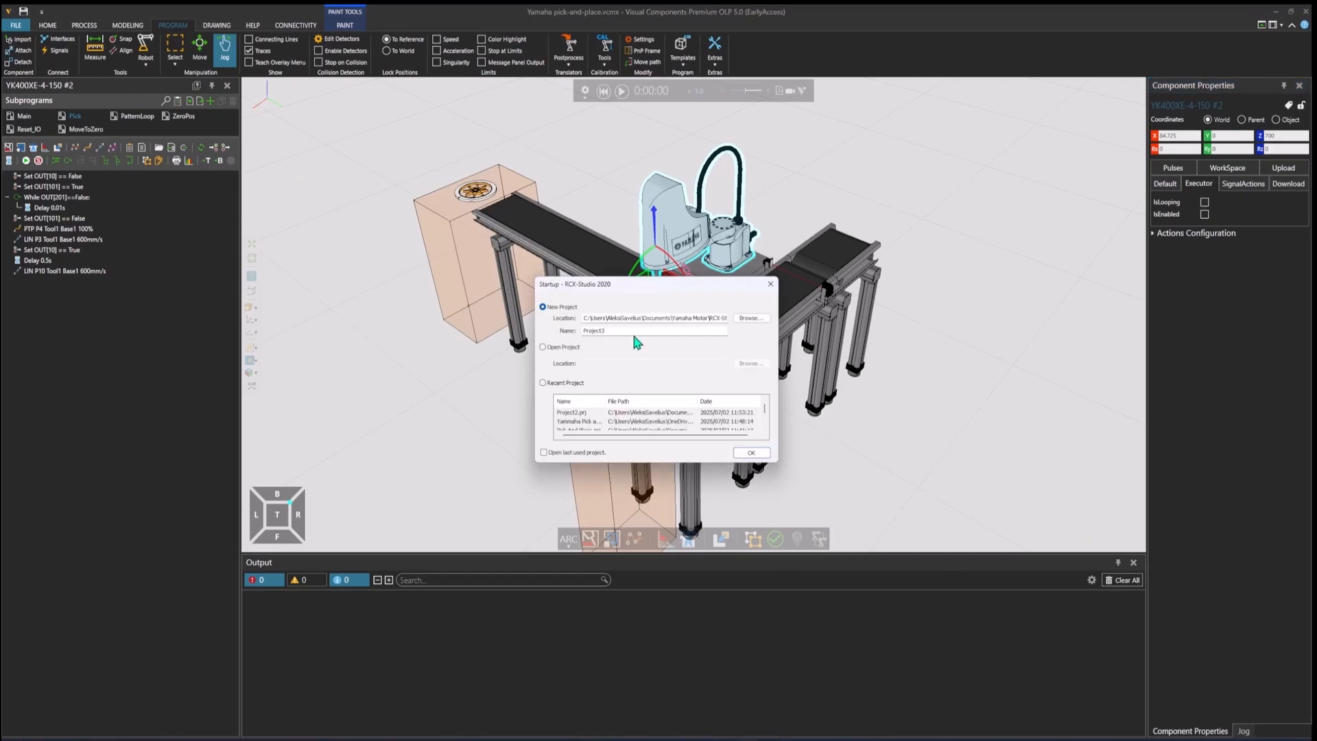
Step: Create a new project named PickAndPlace in RCX-Studio 2020
{"action": "double_click", "coordinate": [629, 331]}
{"action": "type", "text": "PickAndPlace"}
{"action": "left_click", "coordinate": [752, 454]}
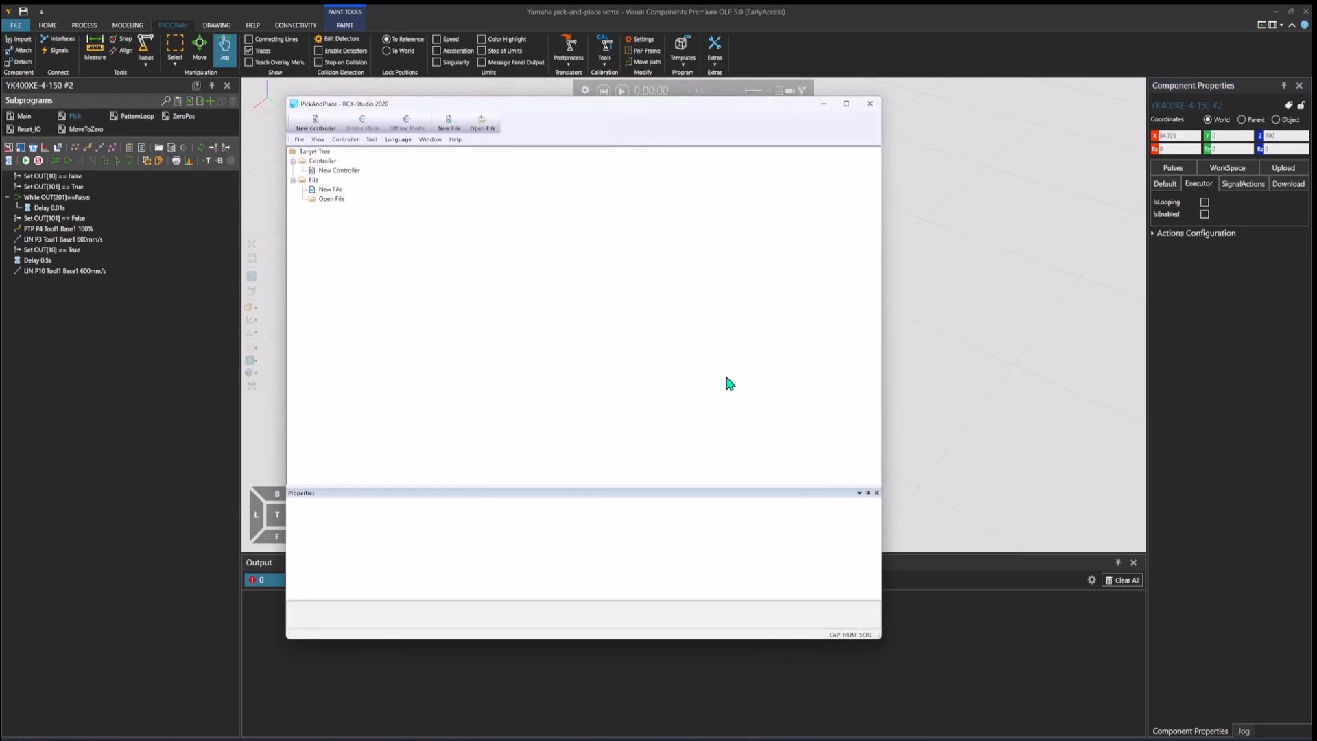
{"action": "left_click_drag", "start_coordinate": [614, 106], "coordinate": [688, 118]}
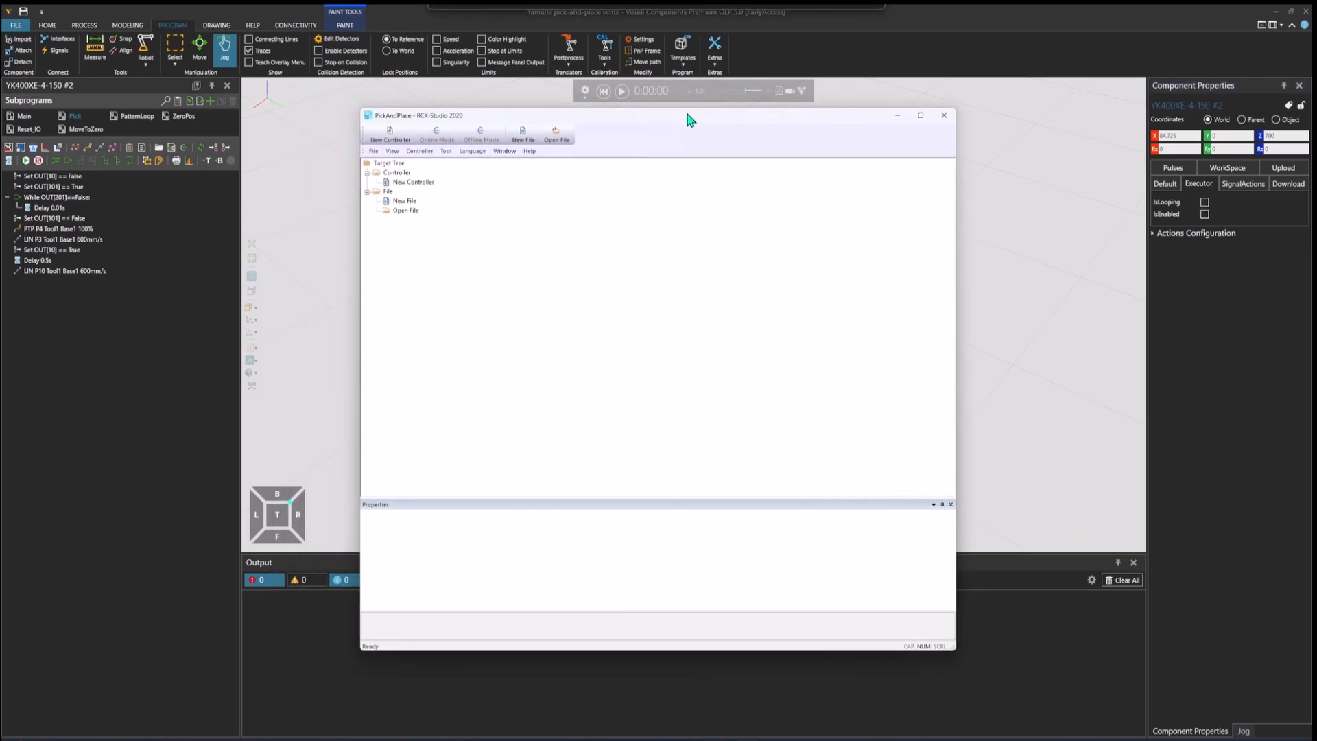
Step: Begin a new offline controller, keeping the Select Robot option and the 3D simulator enabled
{"action": "double_click", "coordinate": [412, 182]}
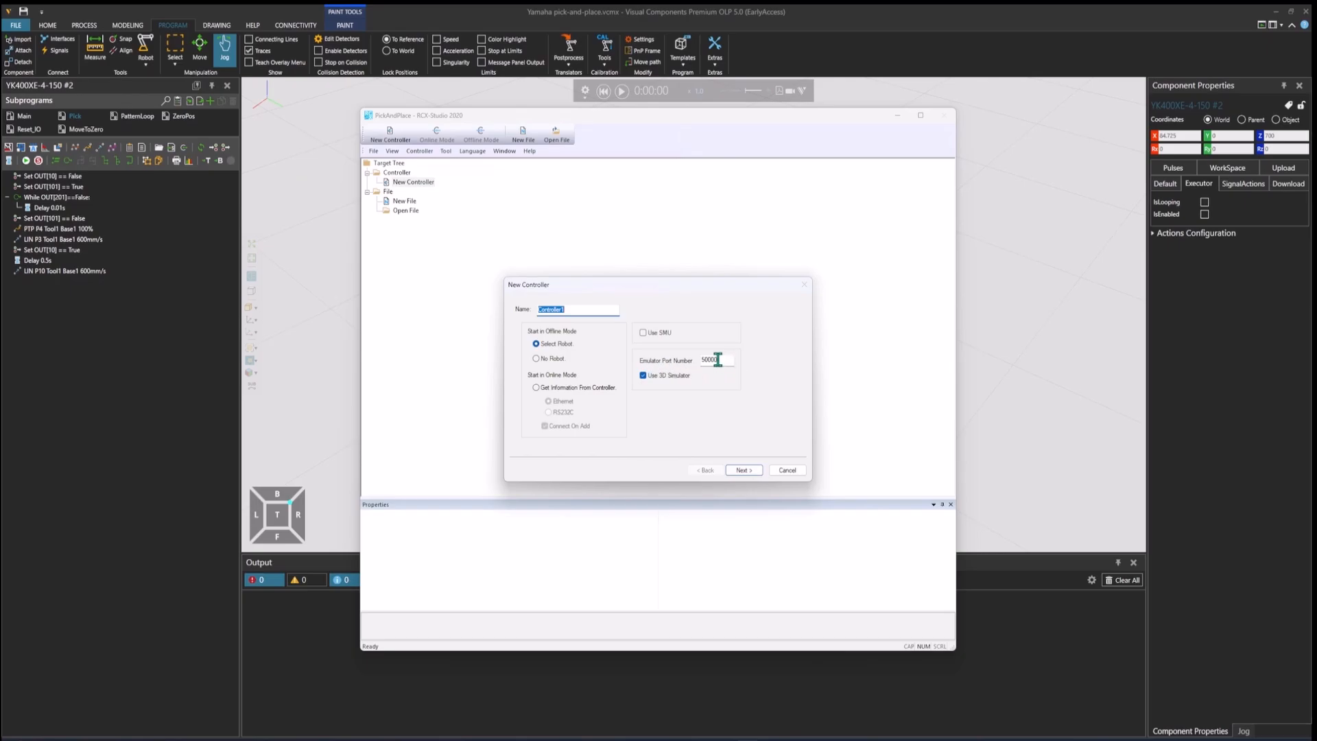
{"action": "left_click_drag", "start_coordinate": [707, 360], "coordinate": [721, 362]}
{"action": "left_click", "coordinate": [723, 364]}
{"action": "left_click", "coordinate": [744, 471]}
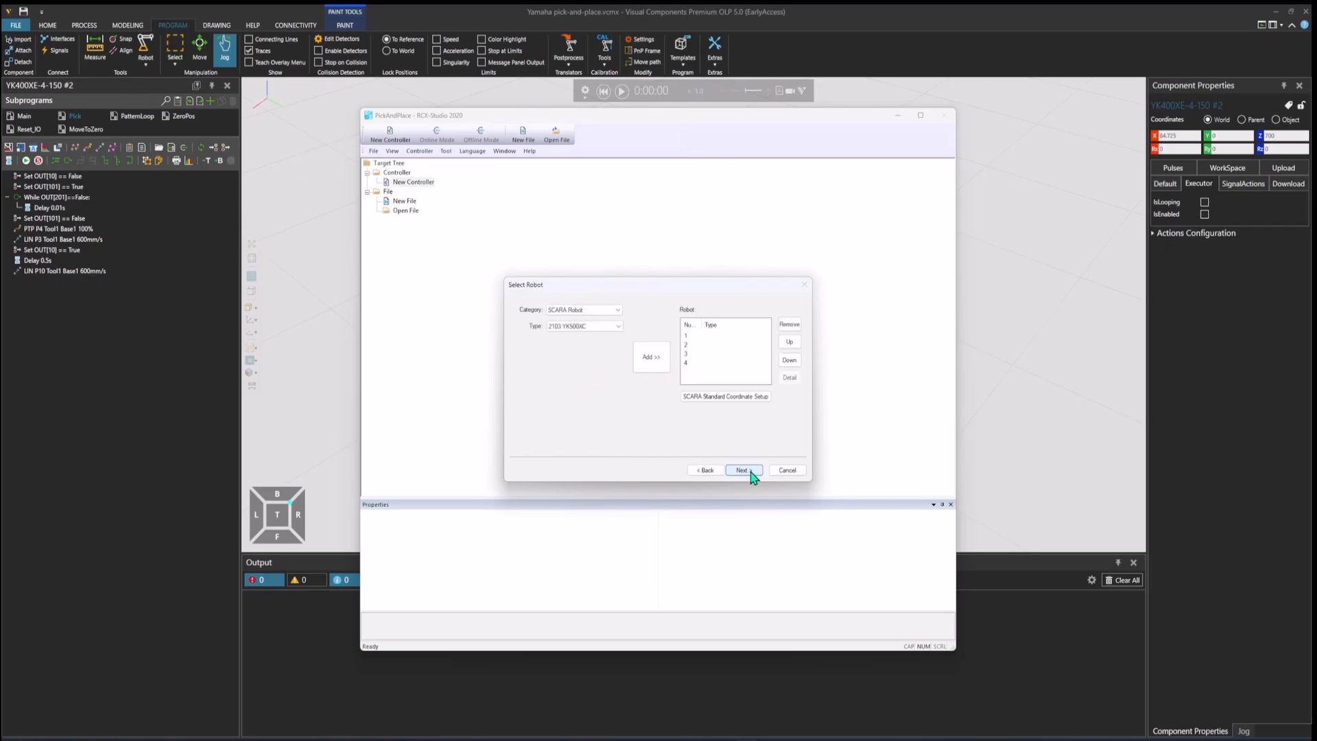
Step: Add the SCARA robot type 2700:YK400XE_T to the controller's robot list
{"action": "left_click", "coordinate": [605, 326]}
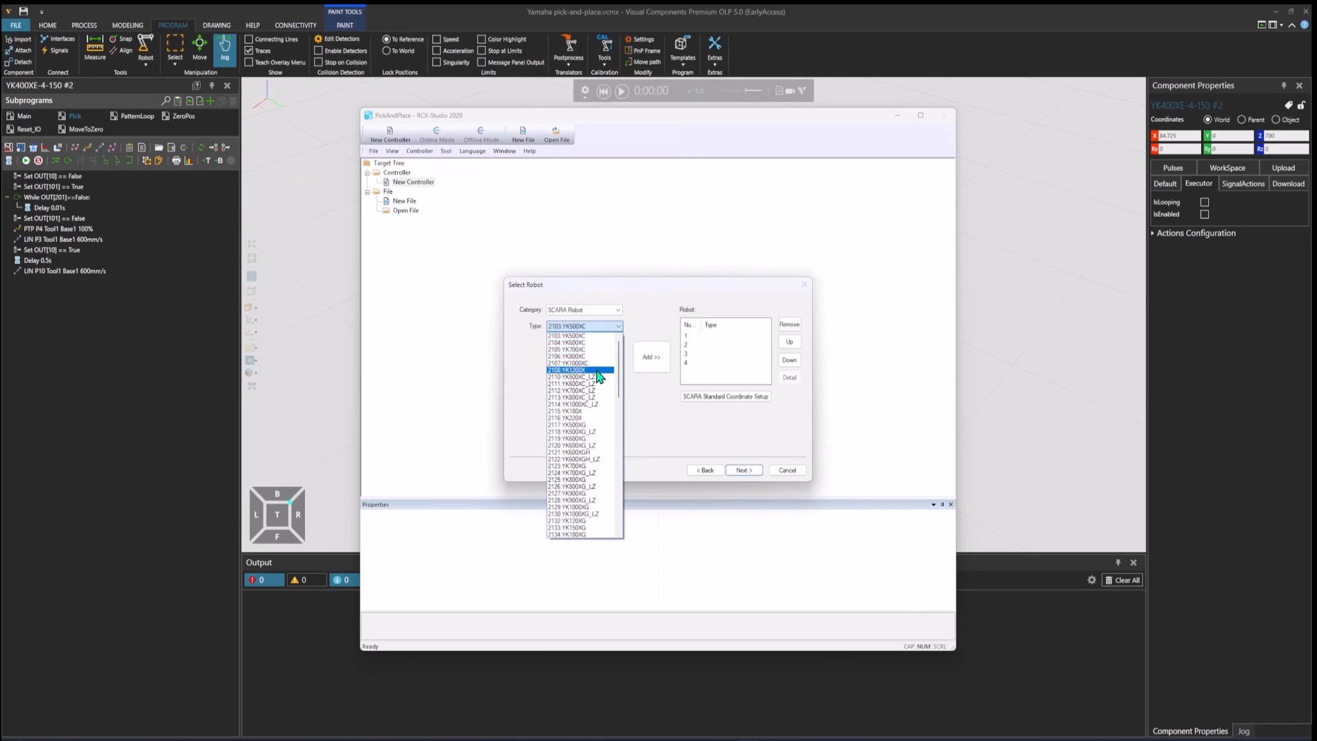
{"action": "scroll", "coordinate": [591, 394], "scroll_direction": "down", "scroll_amount": 15}
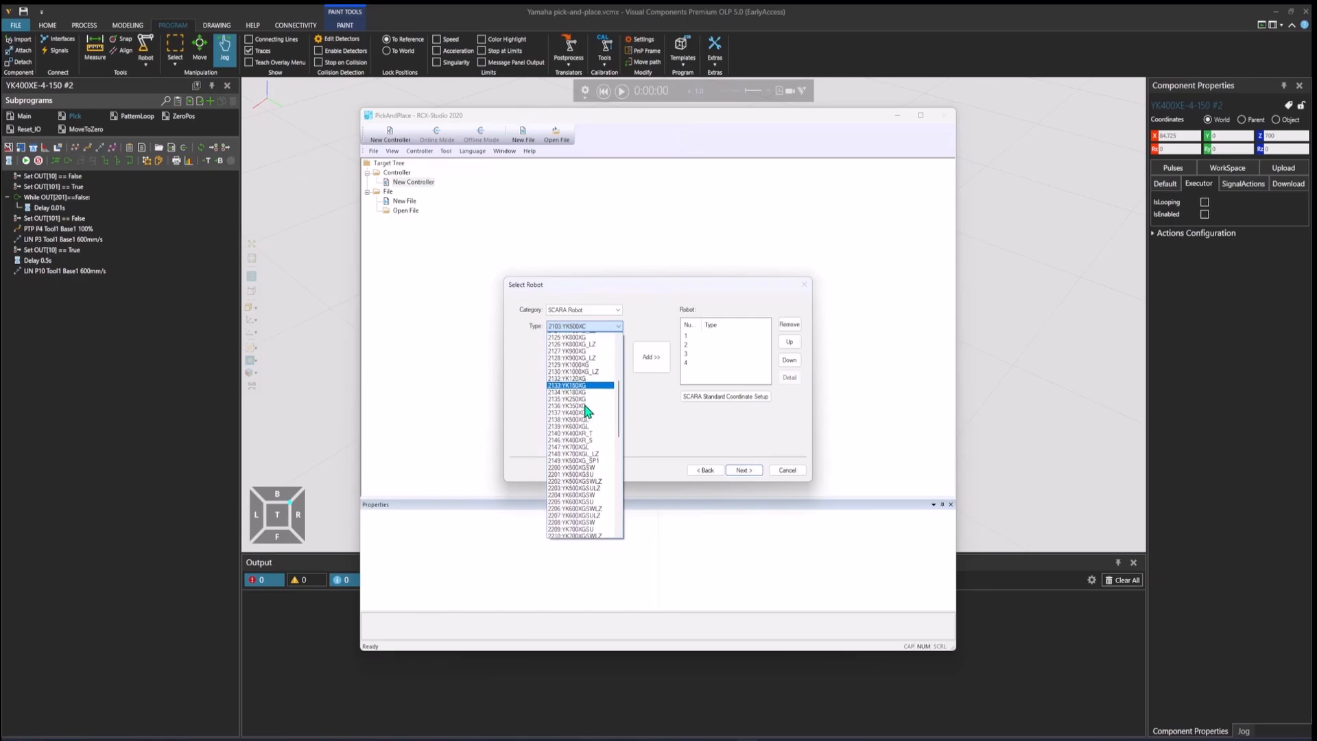
{"action": "scroll", "coordinate": [587, 410], "scroll_direction": "down", "scroll_amount": 4}
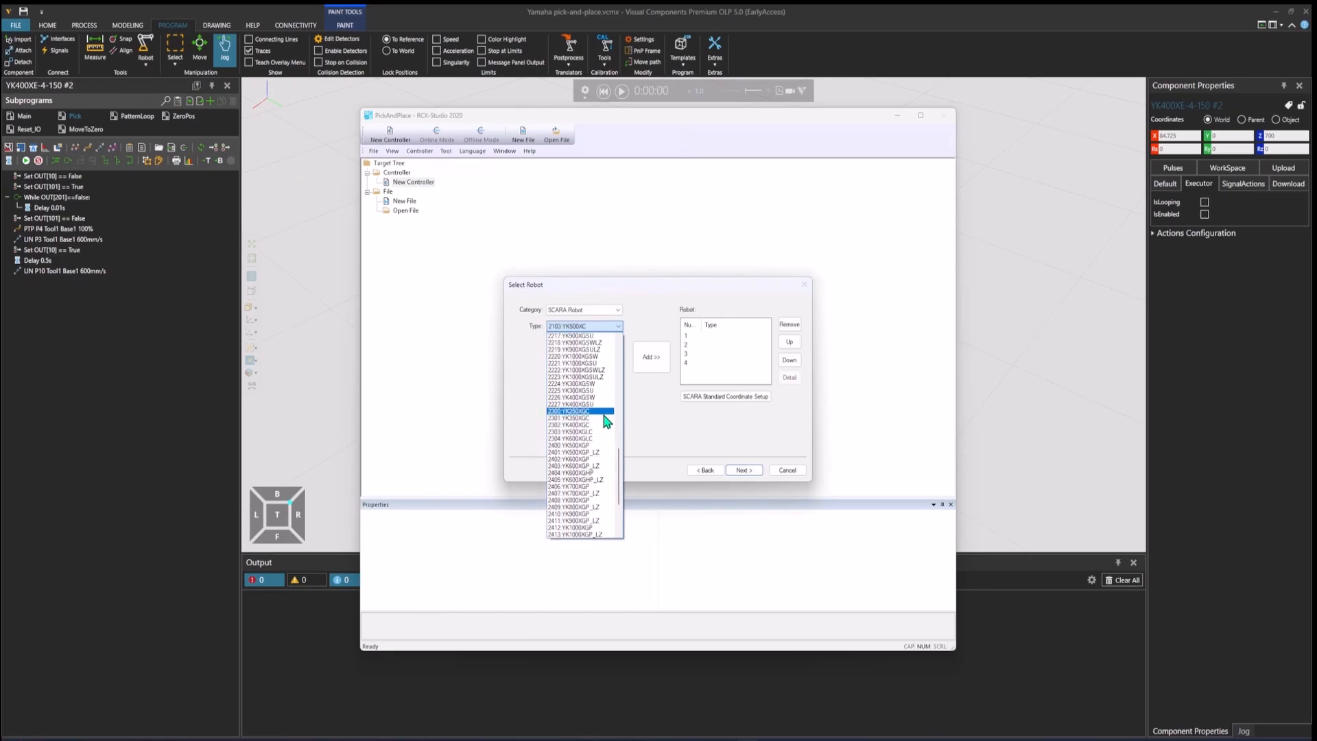
{"action": "scroll", "coordinate": [606, 419], "scroll_direction": "down", "scroll_amount": 4}
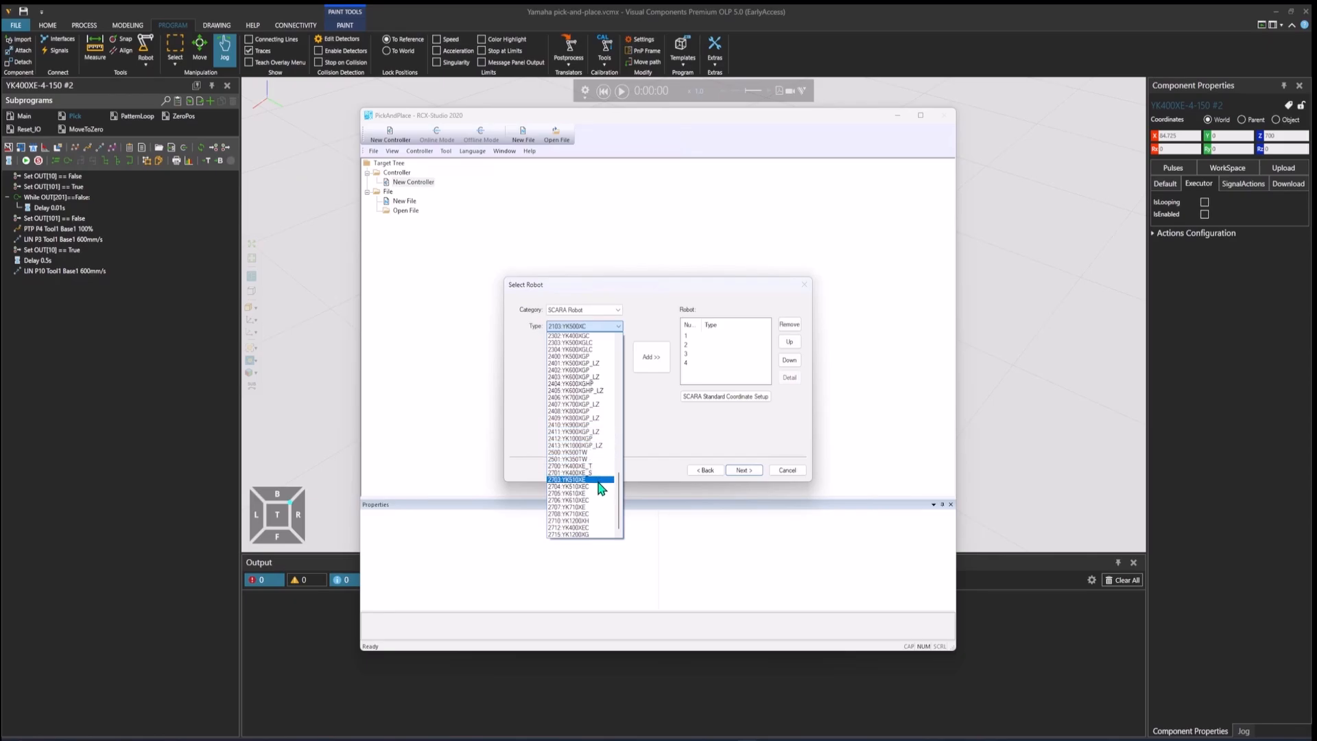
{"action": "left_click", "coordinate": [600, 466]}
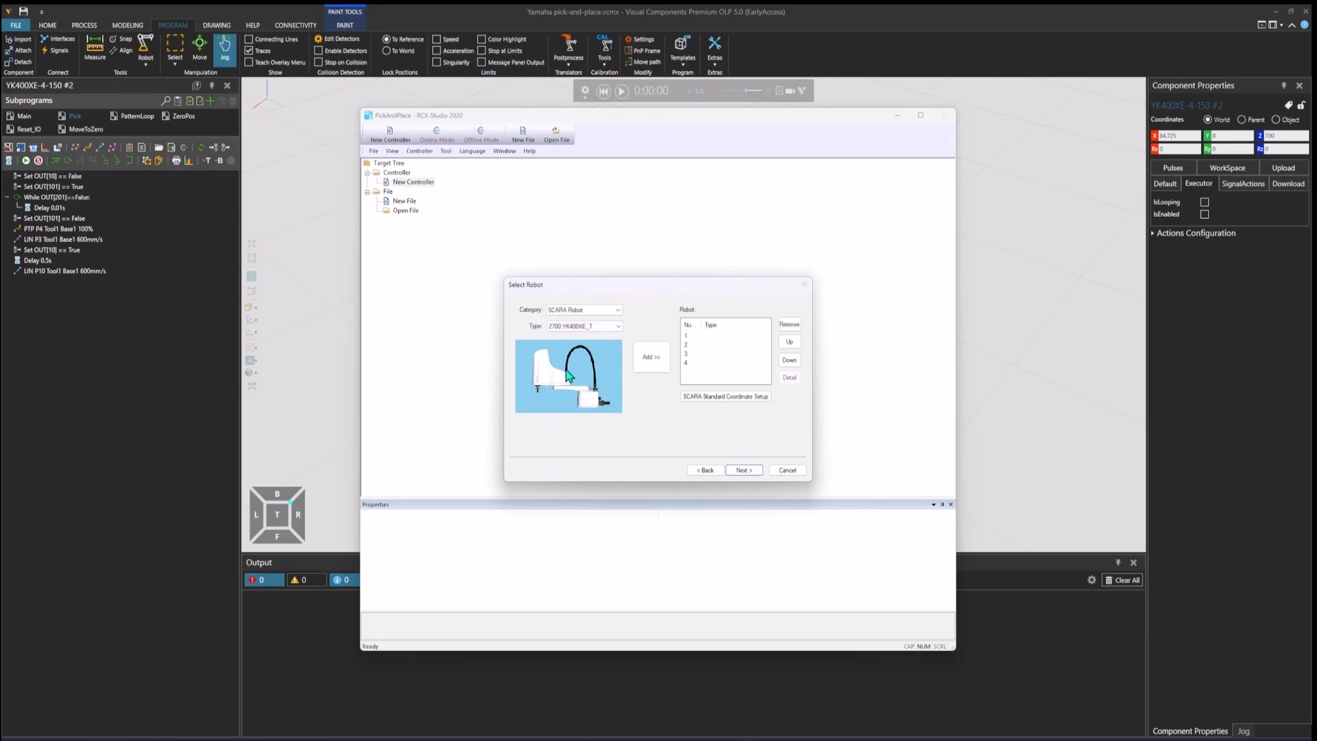
{"action": "left_click", "coordinate": [652, 367]}
Step: Finish creating the controller, start it in offline mode and maximize its window
{"action": "left_click", "coordinate": [744, 471]}
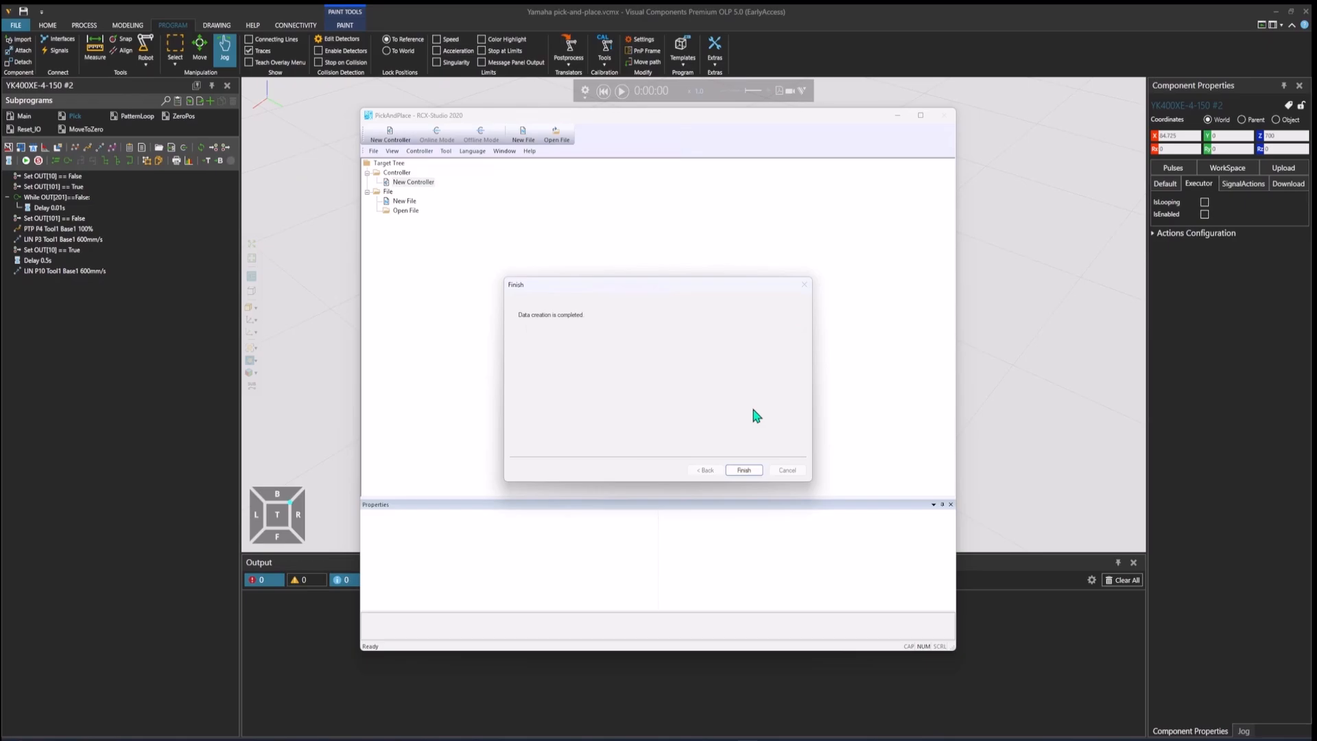
{"action": "left_click", "coordinate": [745, 471]}
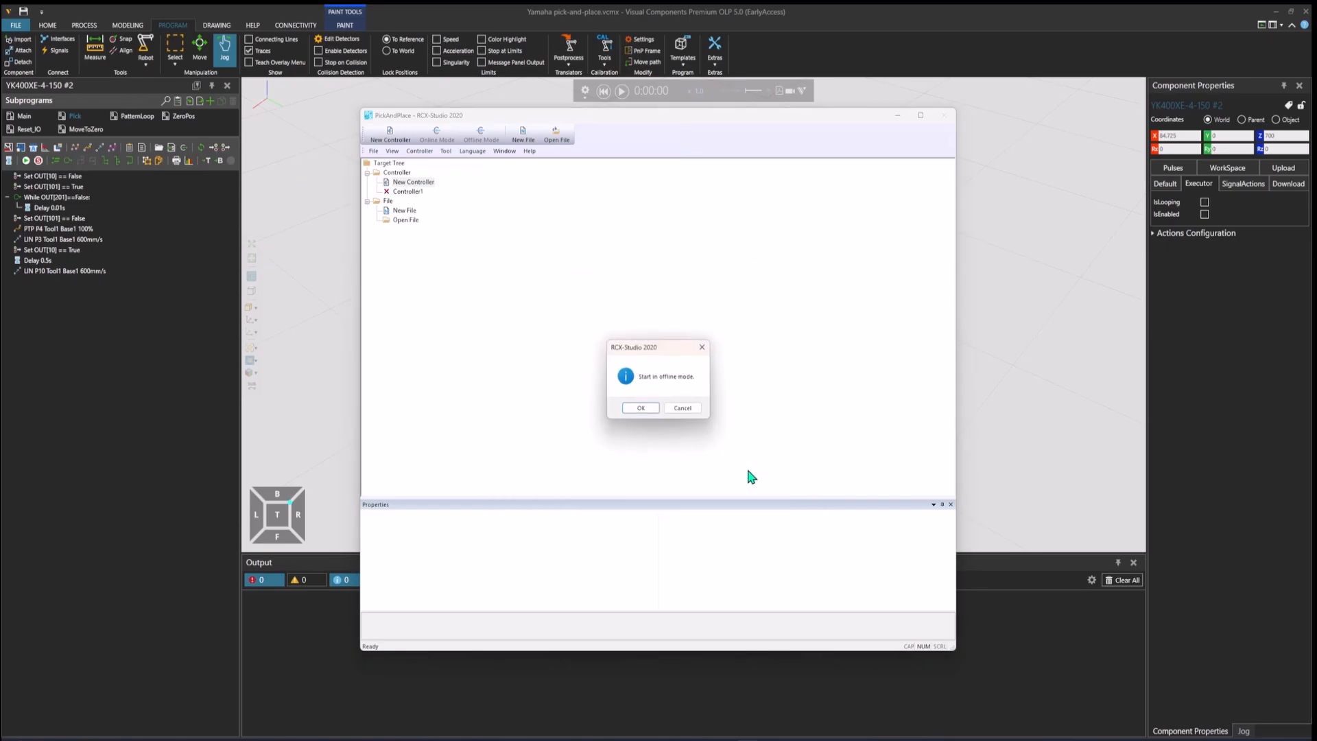
{"action": "left_click", "coordinate": [641, 408]}
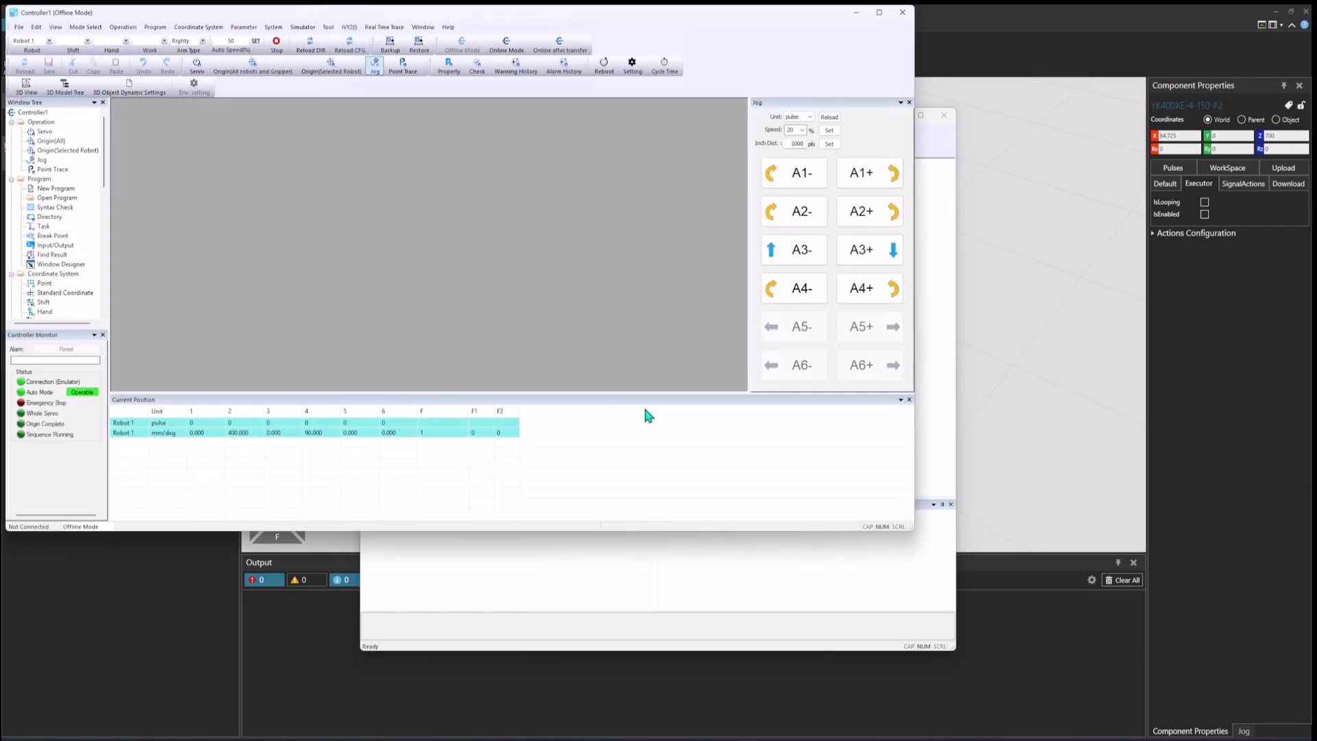
{"action": "left_click", "coordinate": [878, 12]}
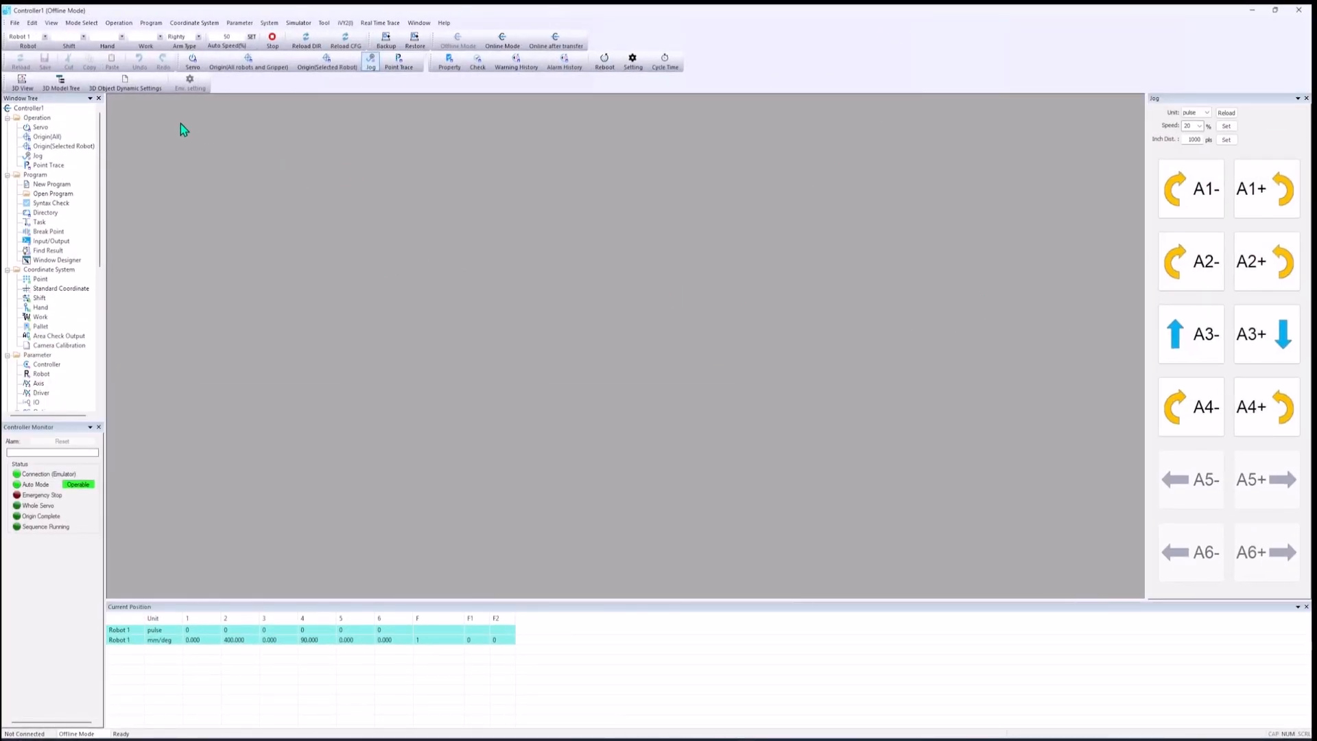
Step: Show the 3D simulator view, widen it and frame the robot up close
{"action": "left_click", "coordinate": [30, 88]}
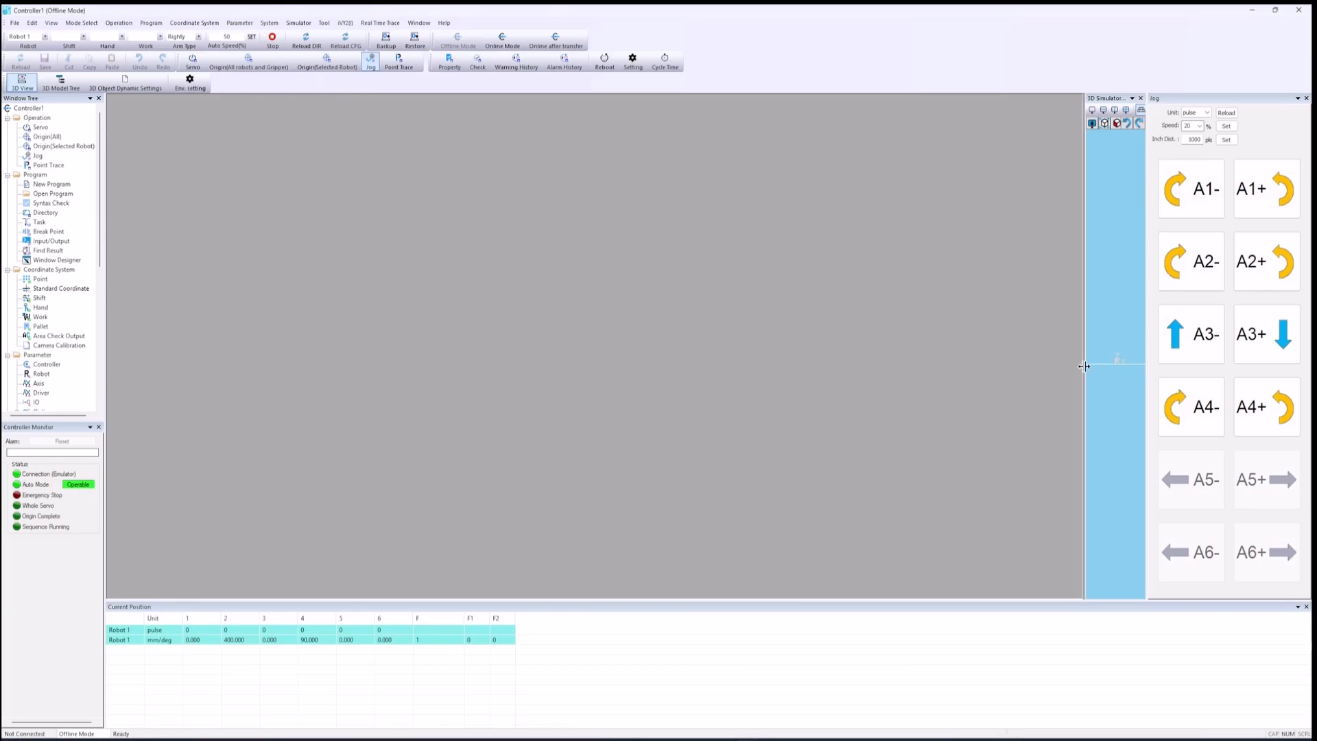
{"action": "left_click_drag", "start_coordinate": [1084, 366], "coordinate": [685, 364]}
{"action": "left_click_drag", "start_coordinate": [974, 383], "coordinate": [940, 432]}
{"action": "scroll", "coordinate": [939, 372], "scroll_direction": "up", "scroll_amount": 4}
{"action": "mouse_move", "coordinate": [927, 396]}
{"action": "middle_mouse_down"}
{"action": "mouse_move", "coordinate": [921, 361]}
{"action": "mouse_move", "coordinate": [931, 408]}
{"action": "middle_mouse_up"}
{"action": "scroll", "coordinate": [931, 406], "scroll_direction": "up", "scroll_amount": 4}
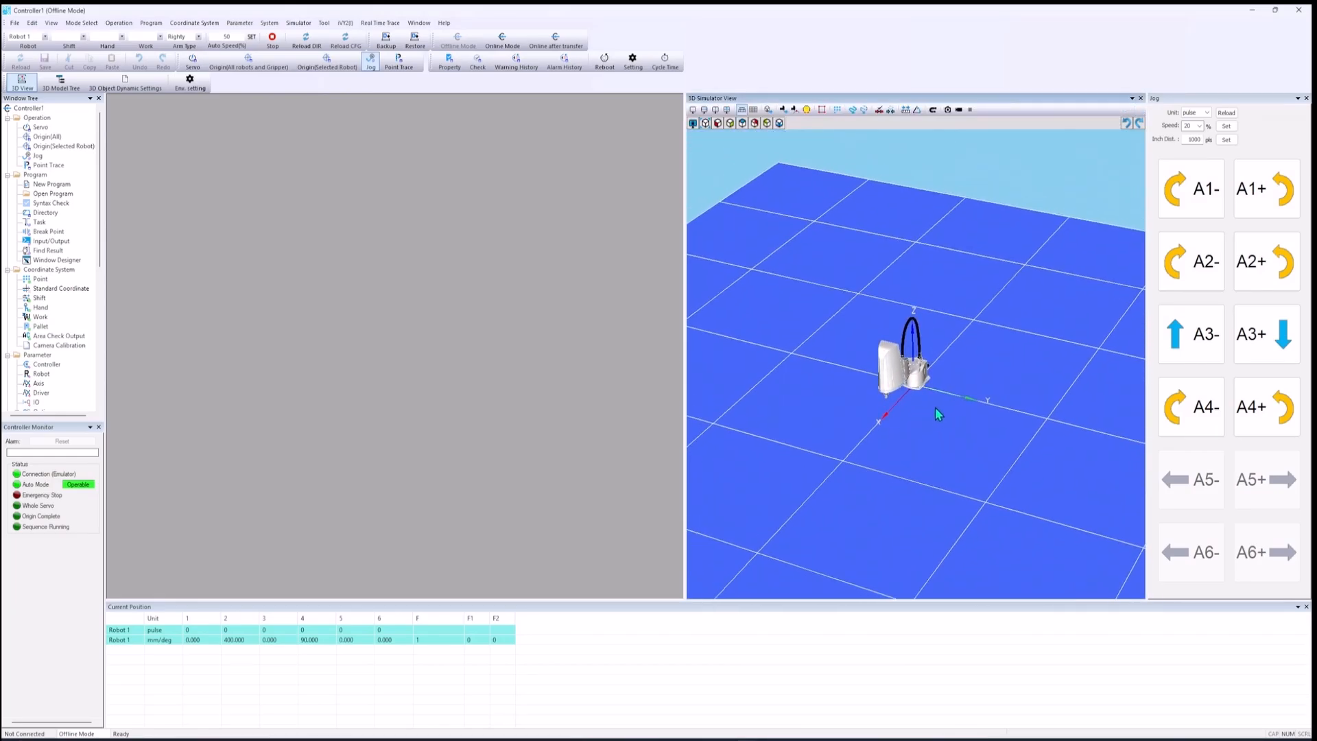
{"action": "left_click_drag", "start_coordinate": [954, 415], "coordinate": [959, 416]}
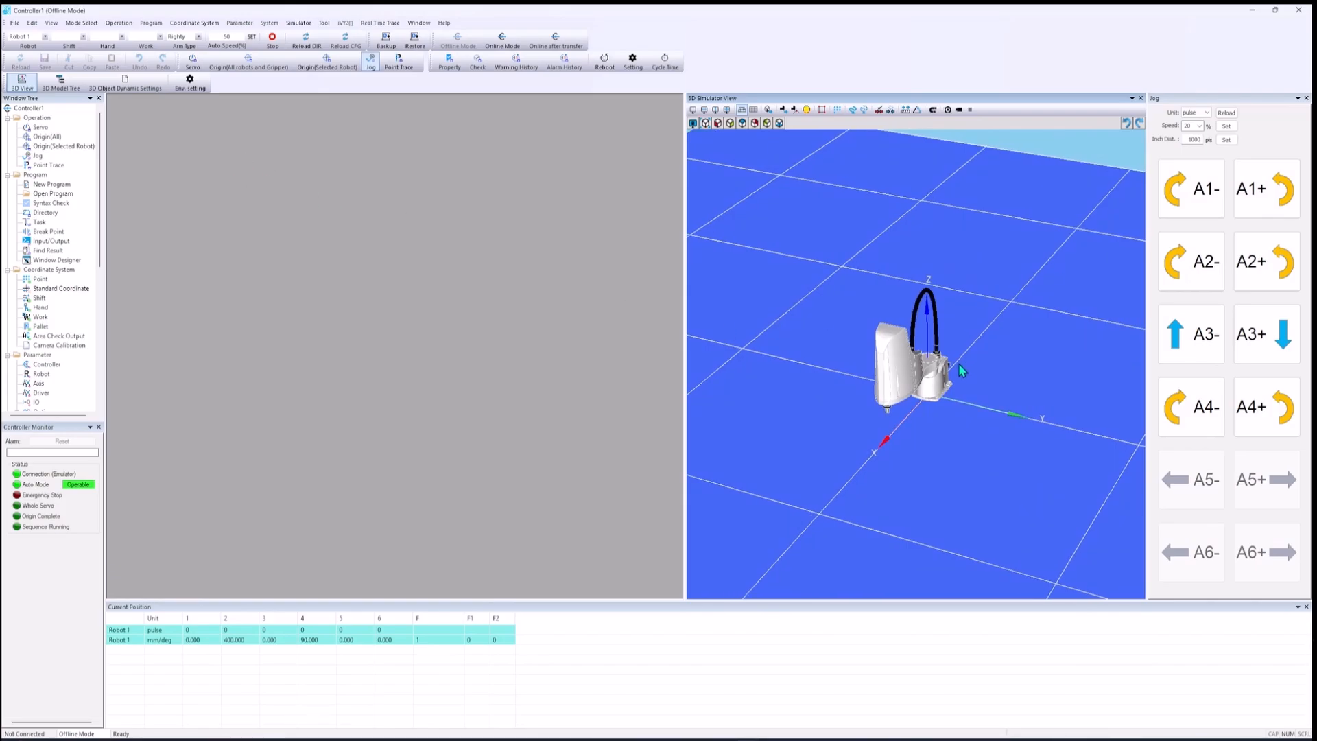
{"action": "left_click_drag", "start_coordinate": [968, 398], "coordinate": [973, 393]}
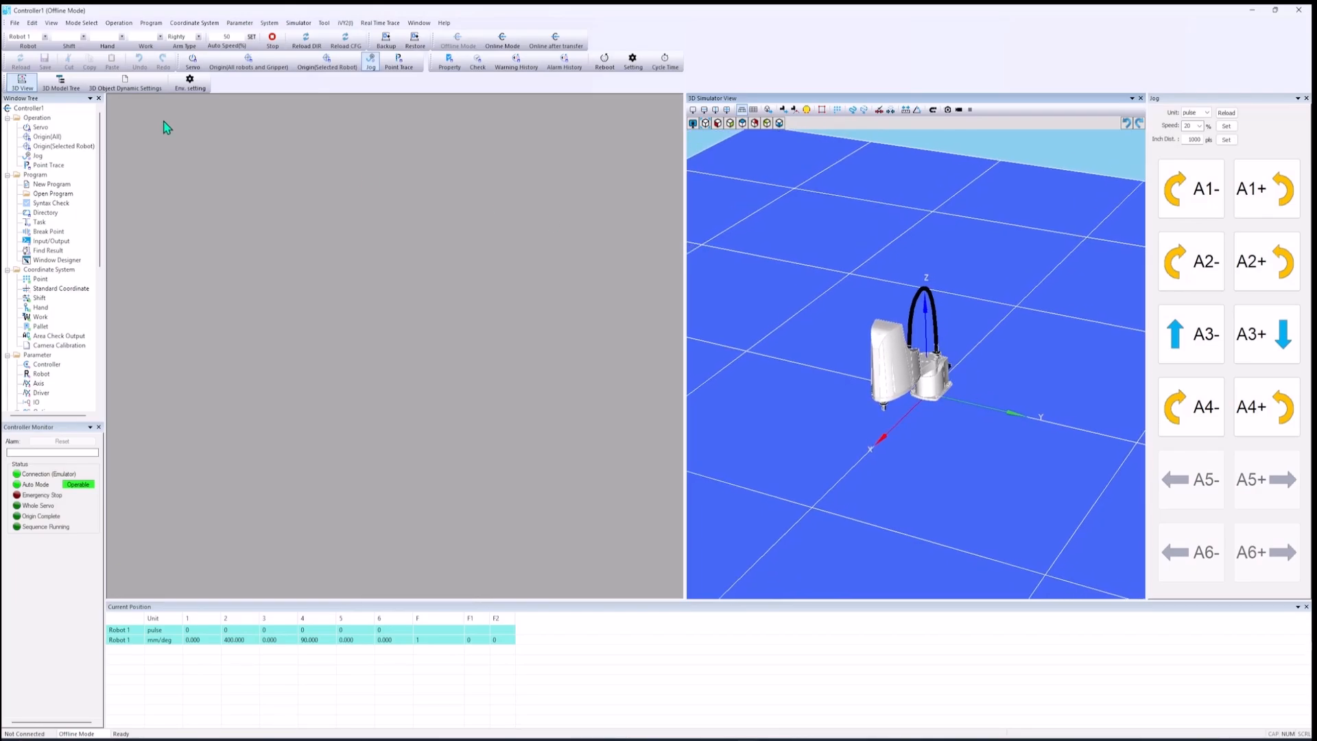
Step: Switch on the motor power and all axis servos for the robot
{"action": "left_click", "coordinate": [194, 63]}
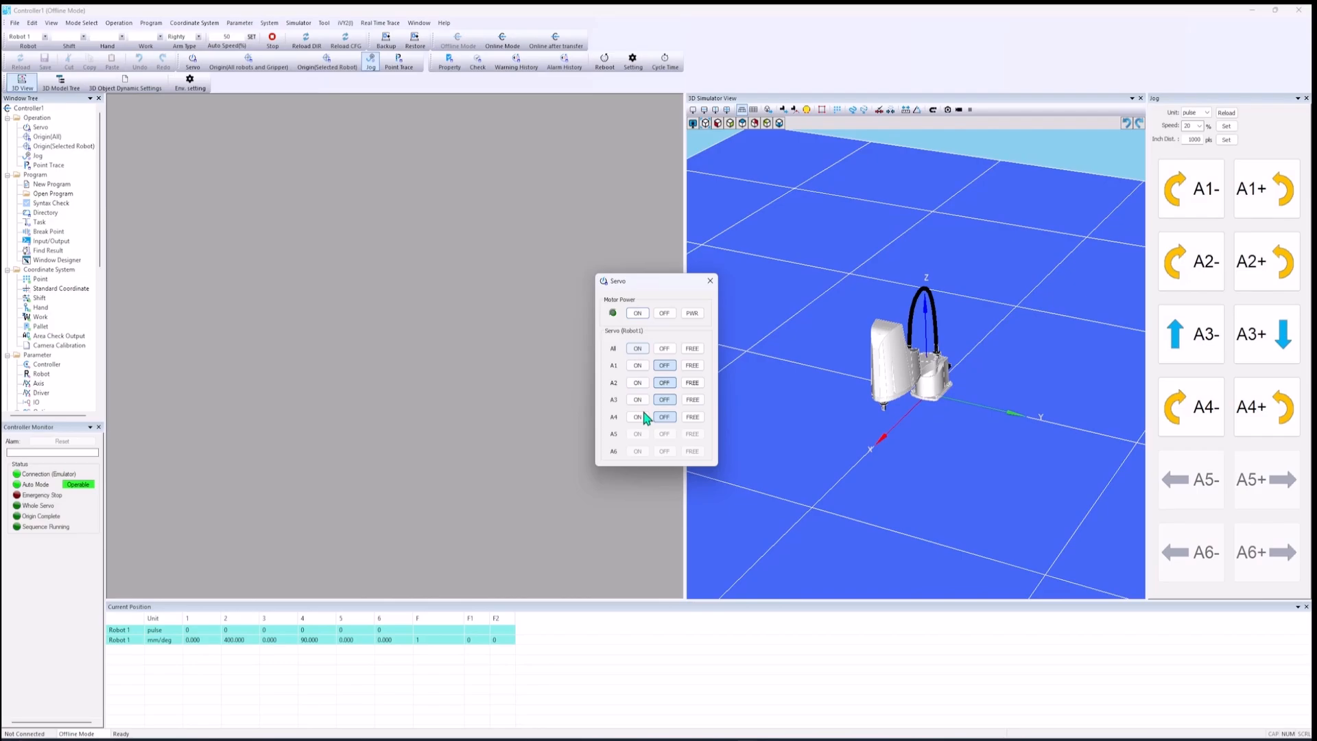
{"action": "left_click", "coordinate": [637, 313]}
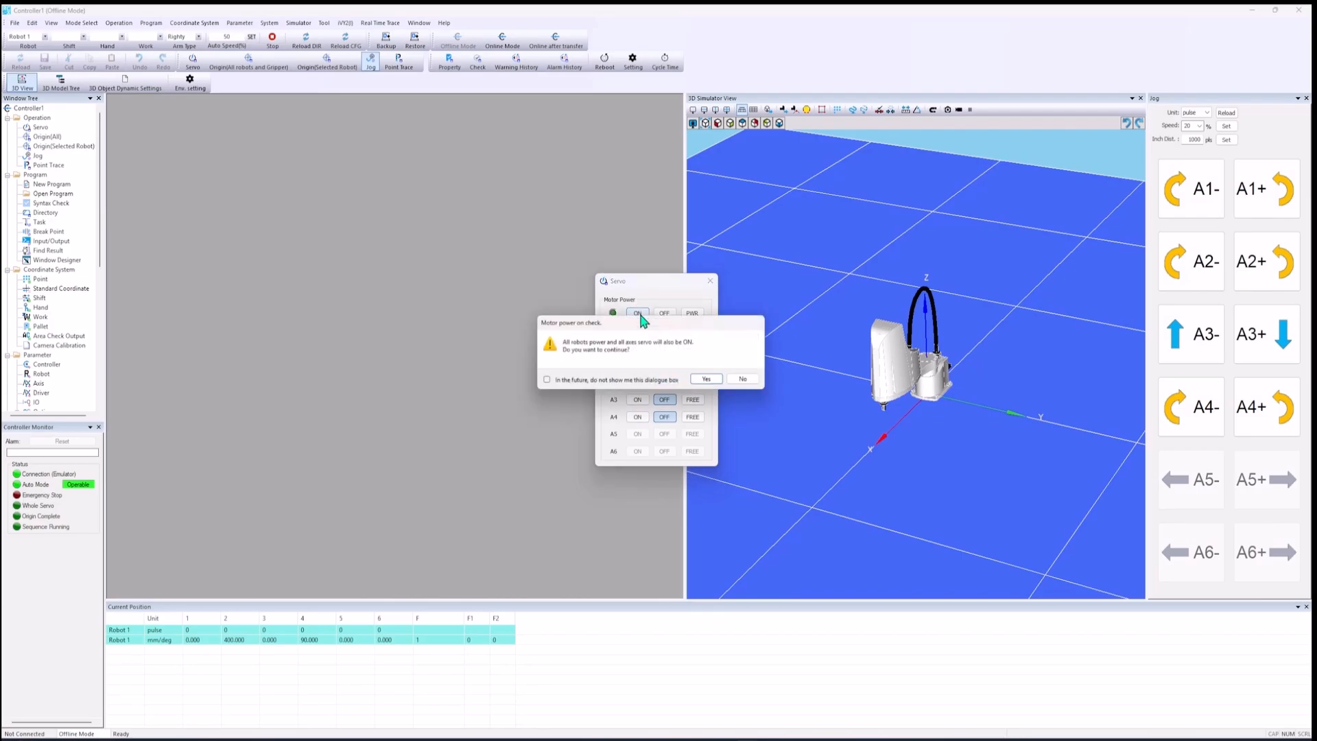
{"action": "left_click", "coordinate": [710, 380]}
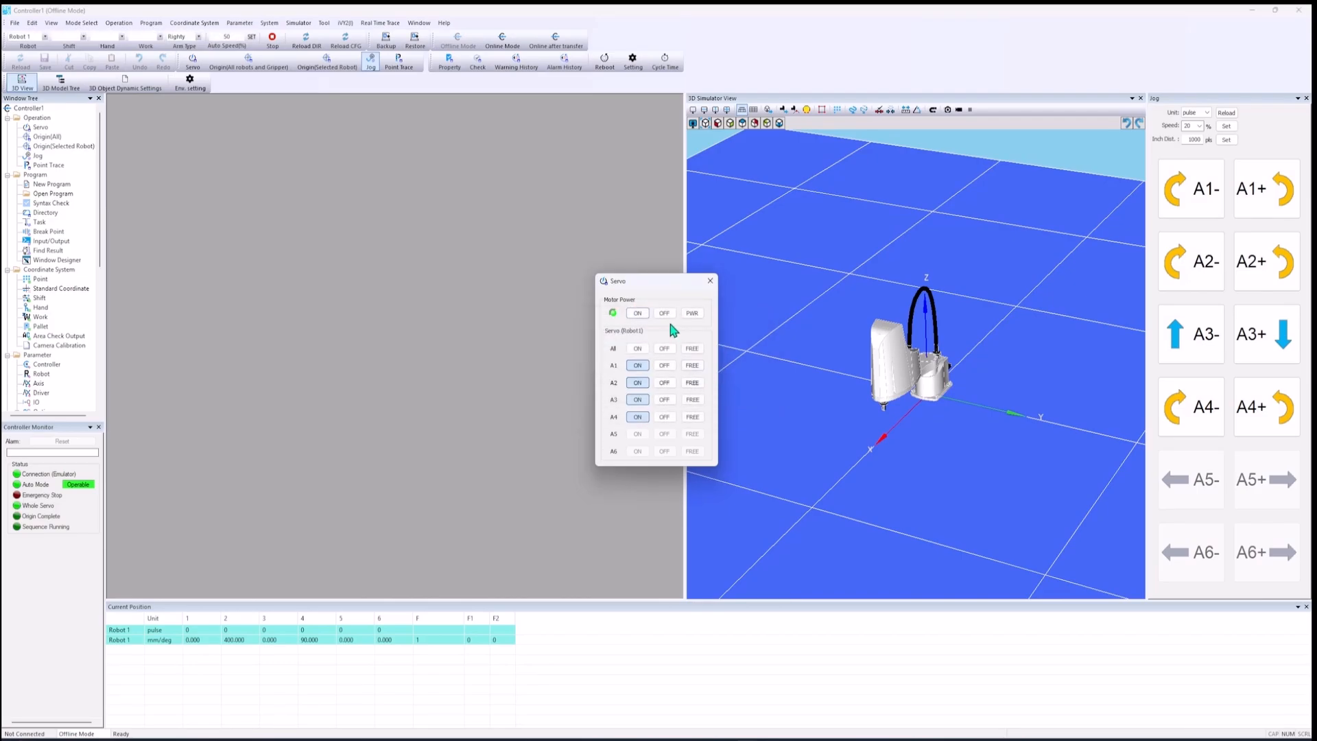
{"action": "left_click", "coordinate": [709, 283]}
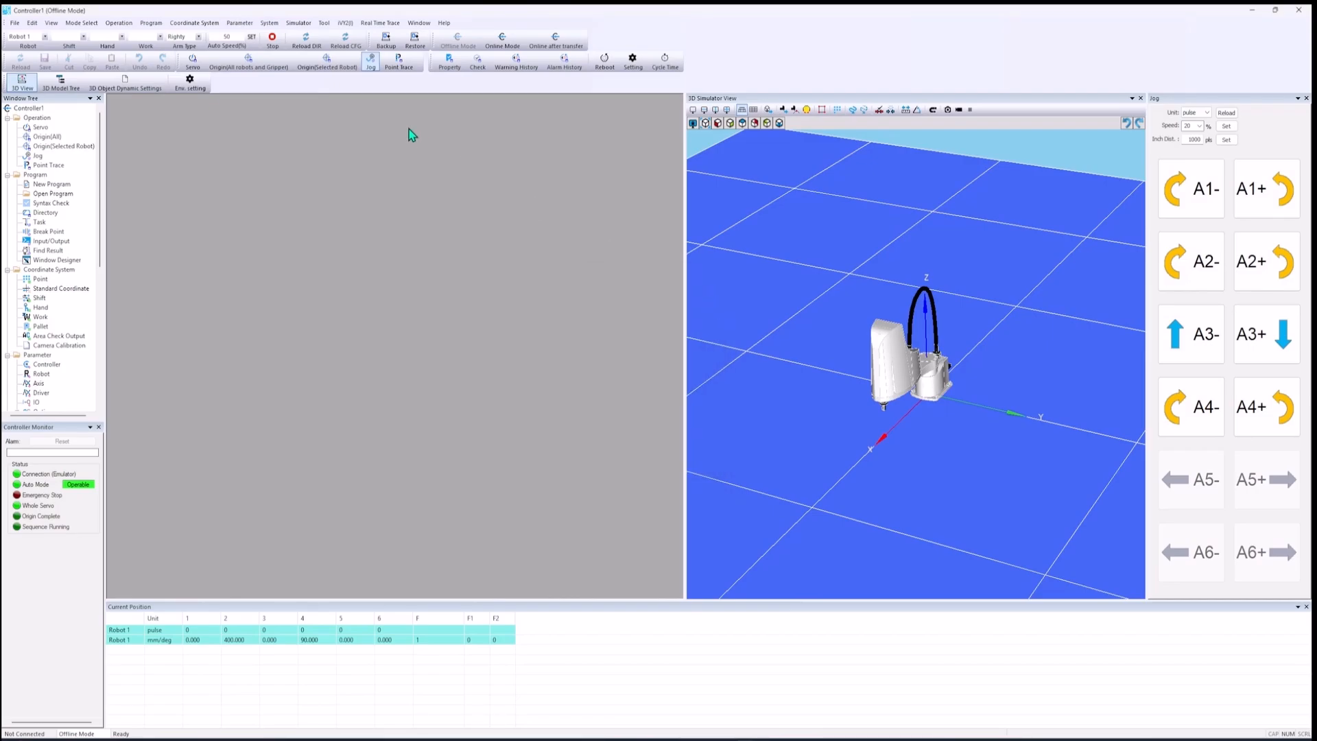
Step: Perform an origin search for all robots with incremental and absolute motor types
{"action": "left_click", "coordinate": [266, 69]}
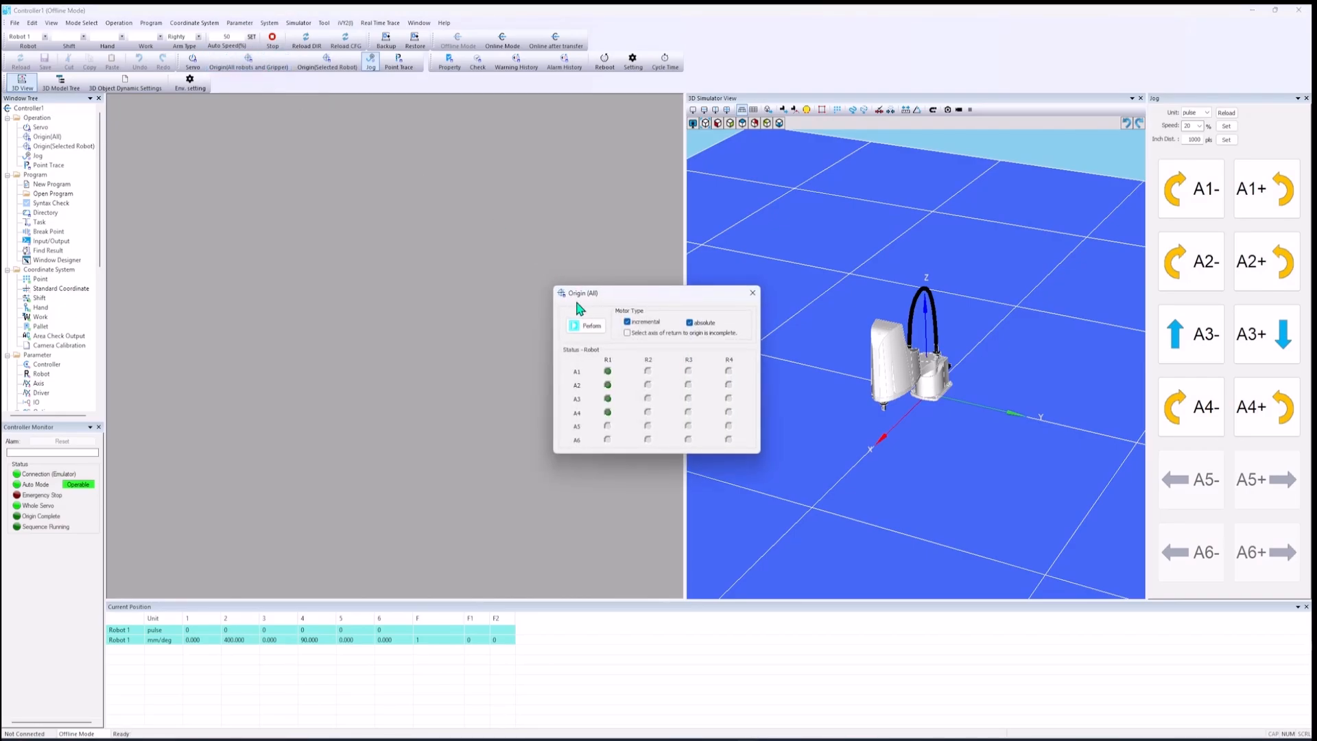
{"action": "left_click", "coordinate": [591, 327]}
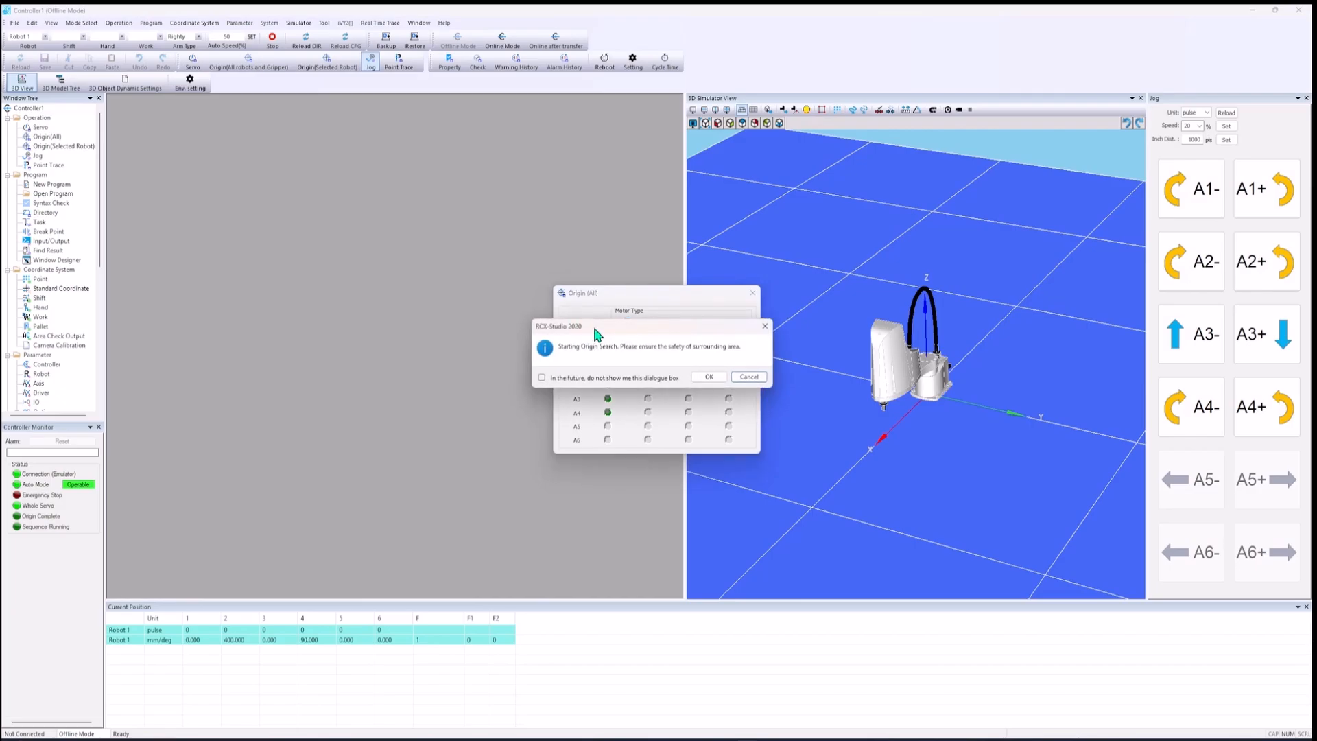
{"action": "left_click", "coordinate": [710, 377]}
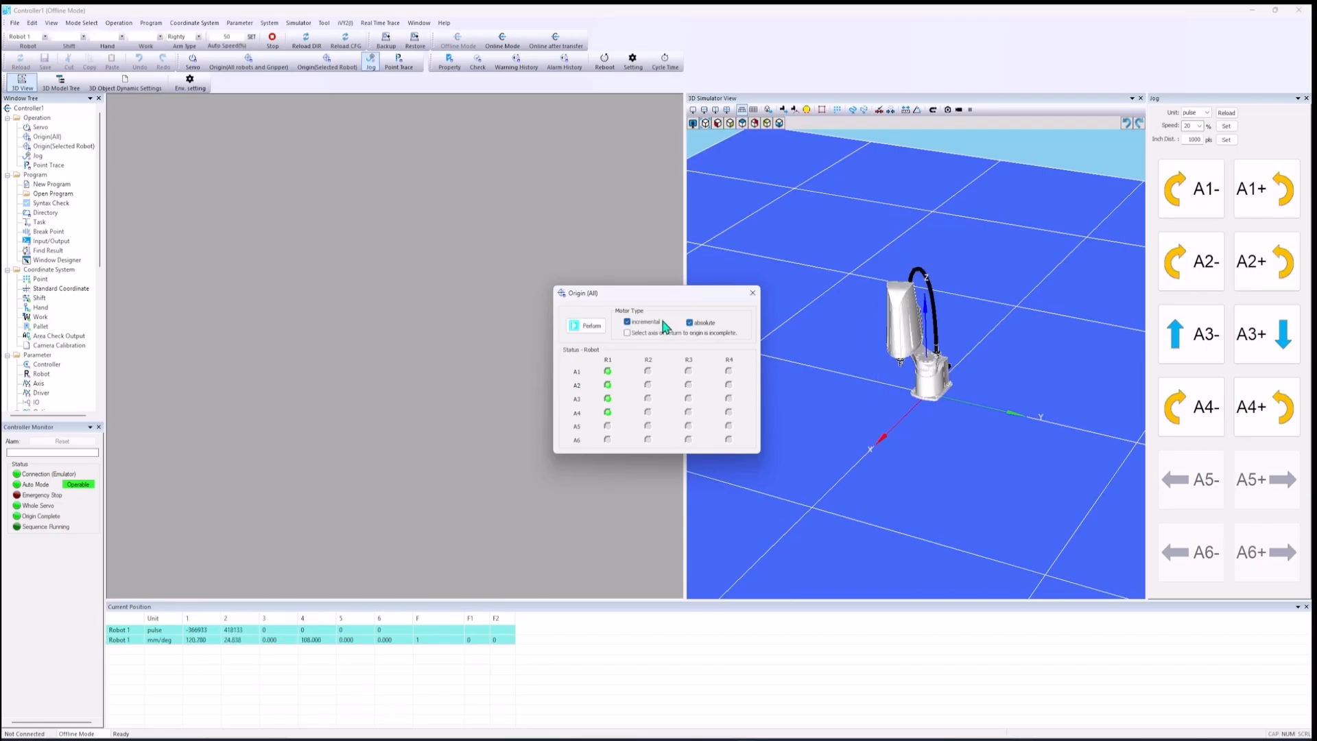
{"action": "left_click", "coordinate": [752, 293]}
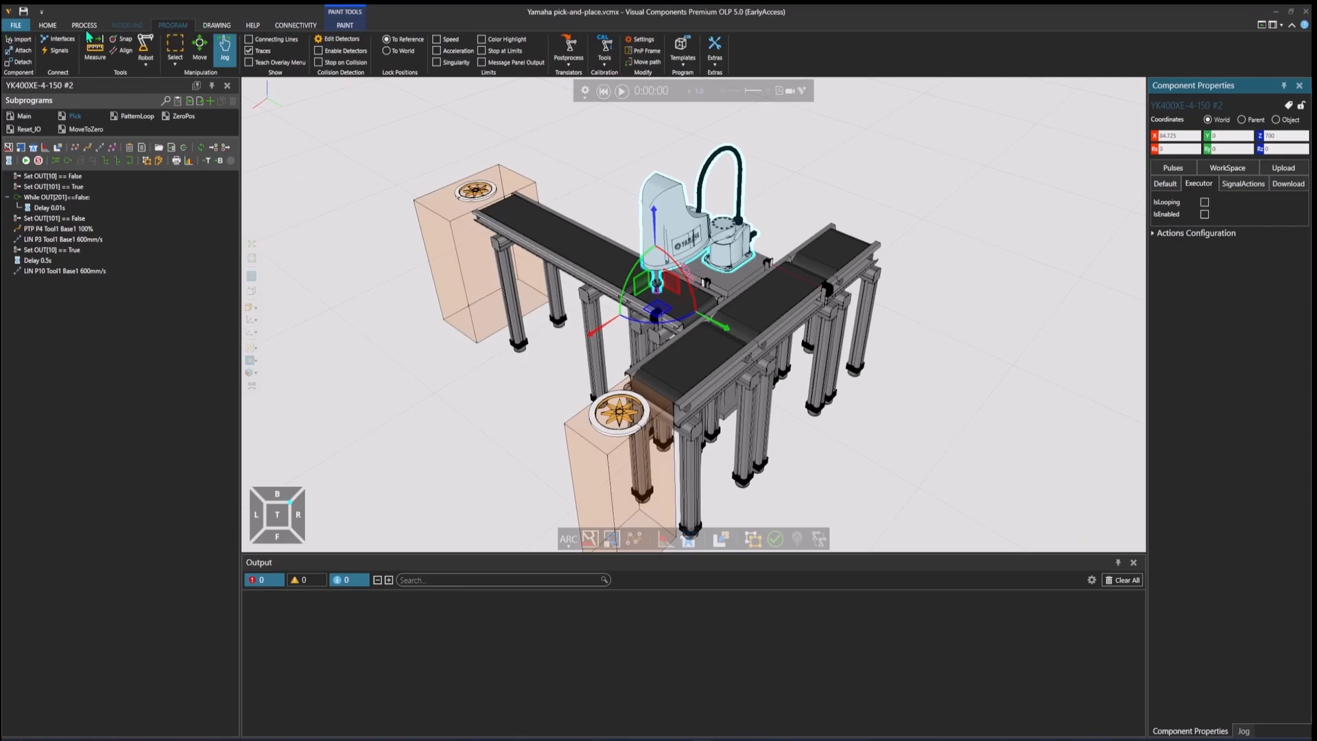
Step: Check in the add-on options that the Connectivity add-on is enabled, and return to the layout
{"action": "left_click", "coordinate": [25, 26]}
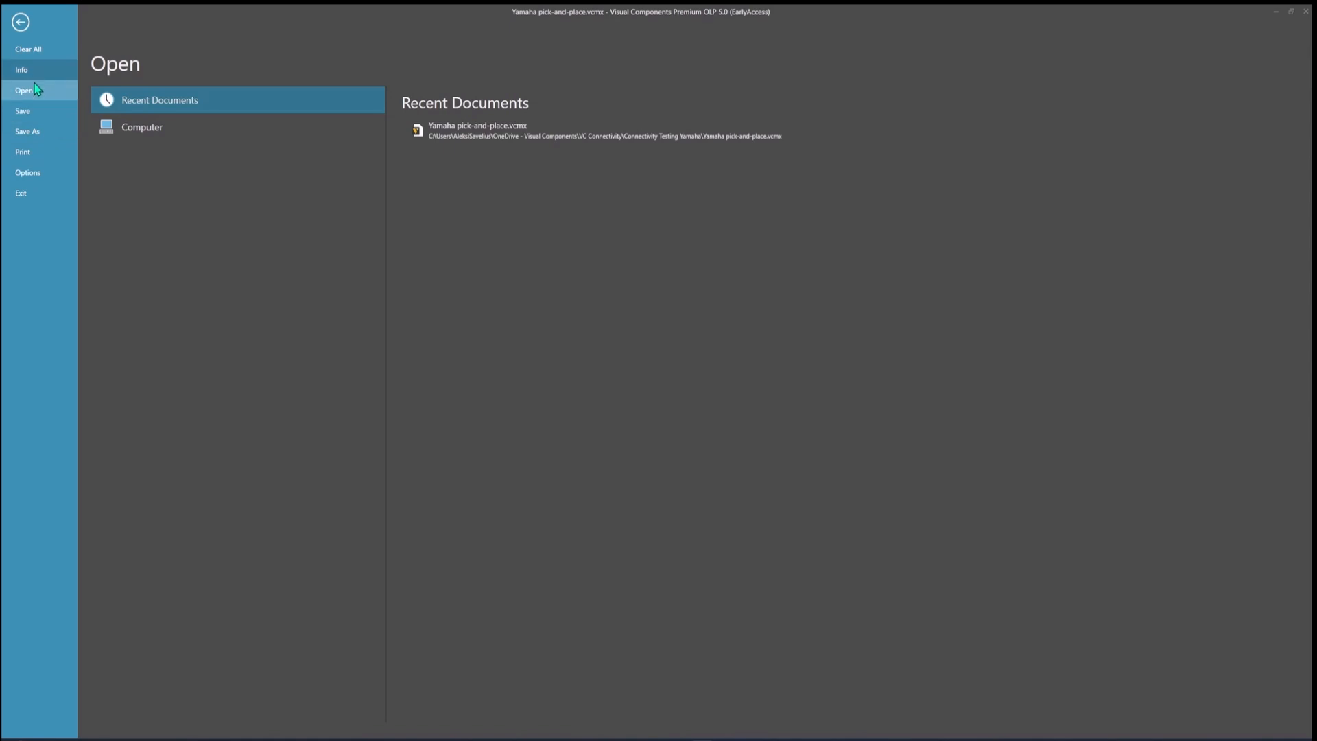
{"action": "left_click", "coordinate": [47, 176]}
{"action": "left_click", "coordinate": [132, 153]}
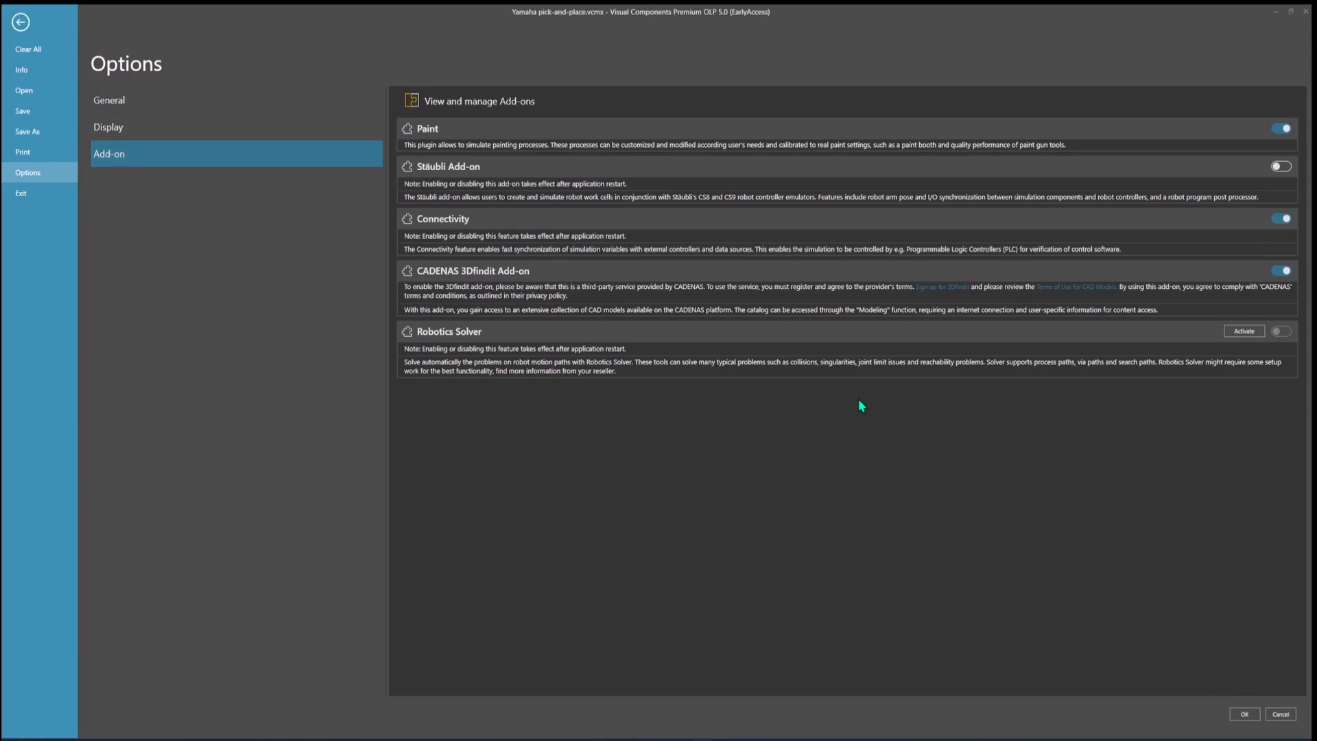
{"action": "left_click", "coordinate": [20, 24]}
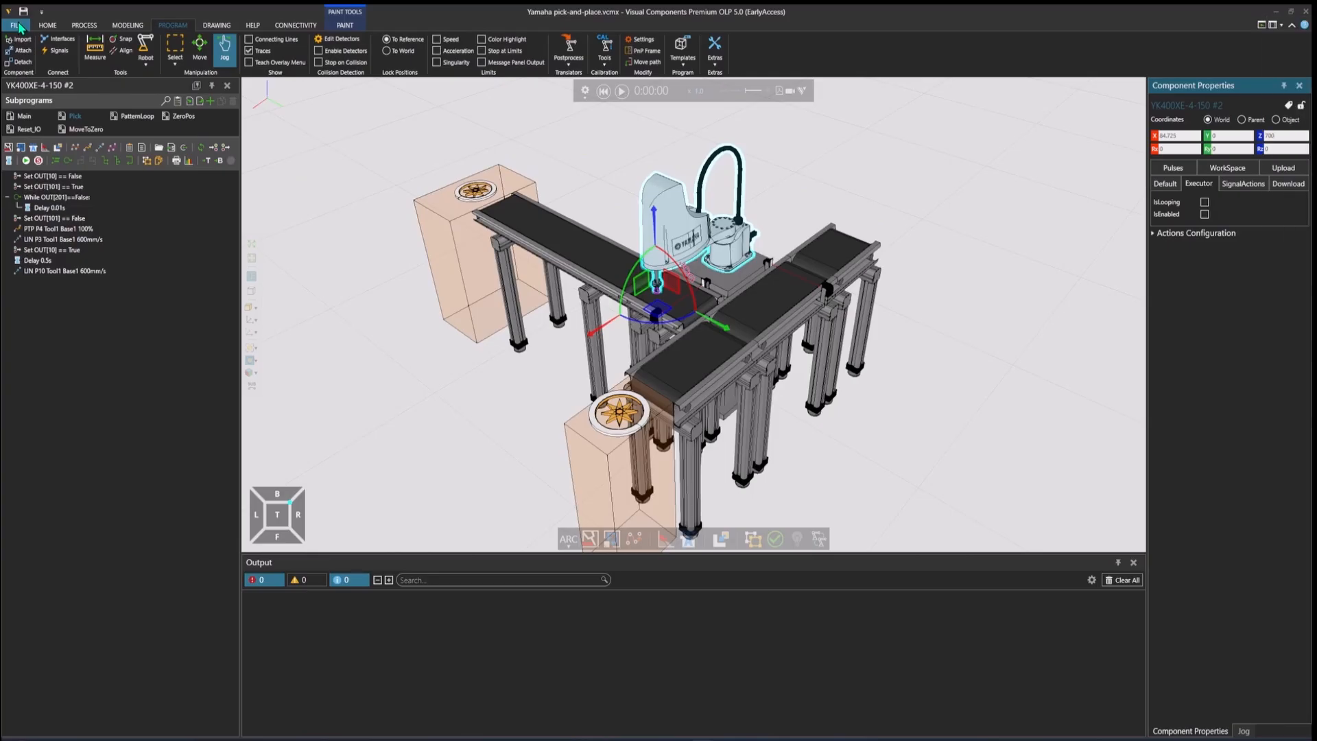
Step: Remove the existing server and its variable groups from the Yamaha Robot entry in the connectivity configuration
{"action": "left_click", "coordinate": [310, 27]}
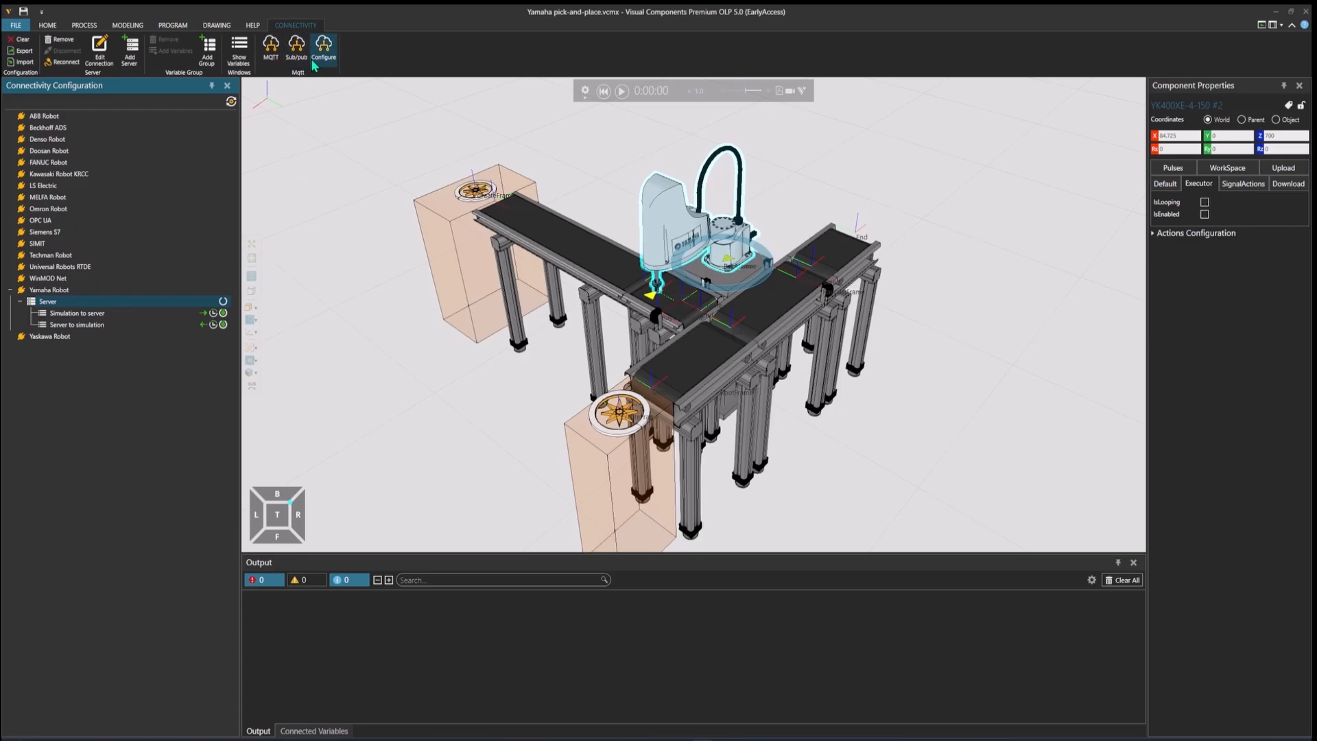
{"action": "right_click", "coordinate": [103, 302]}
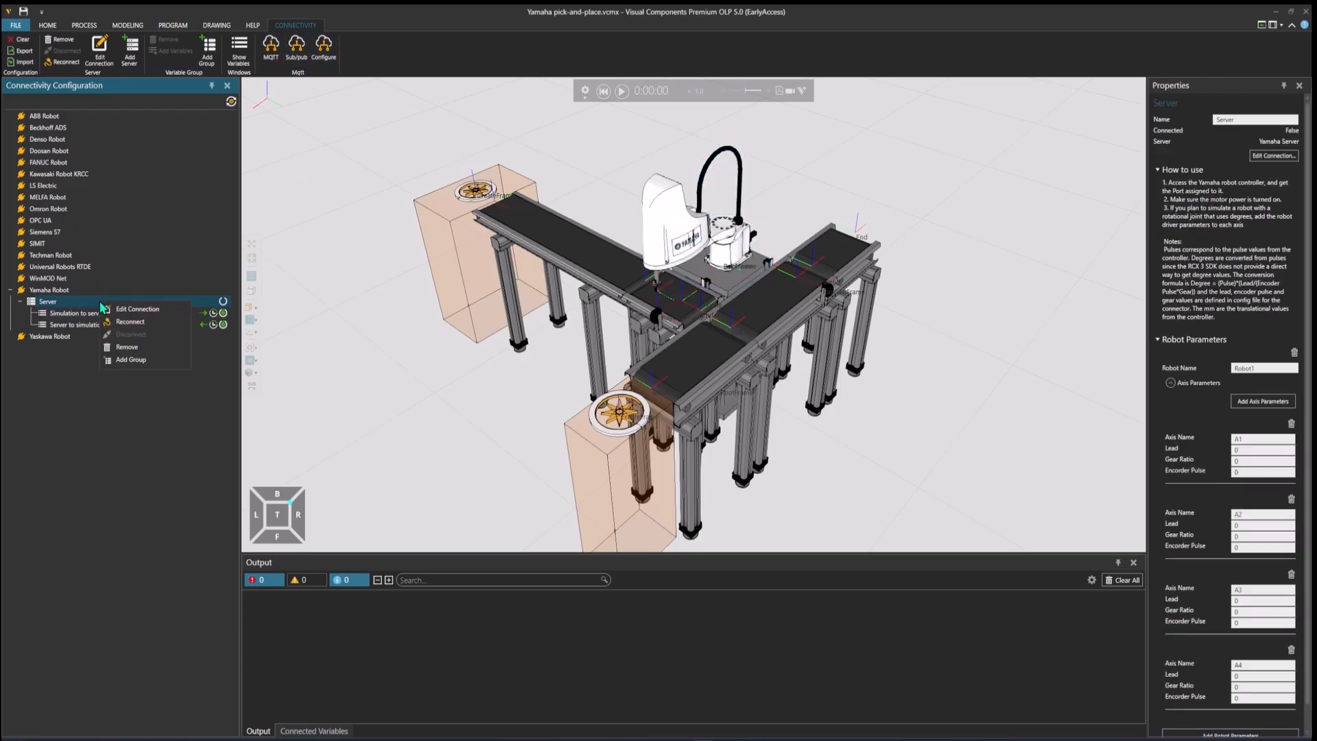
{"action": "left_click", "coordinate": [145, 347]}
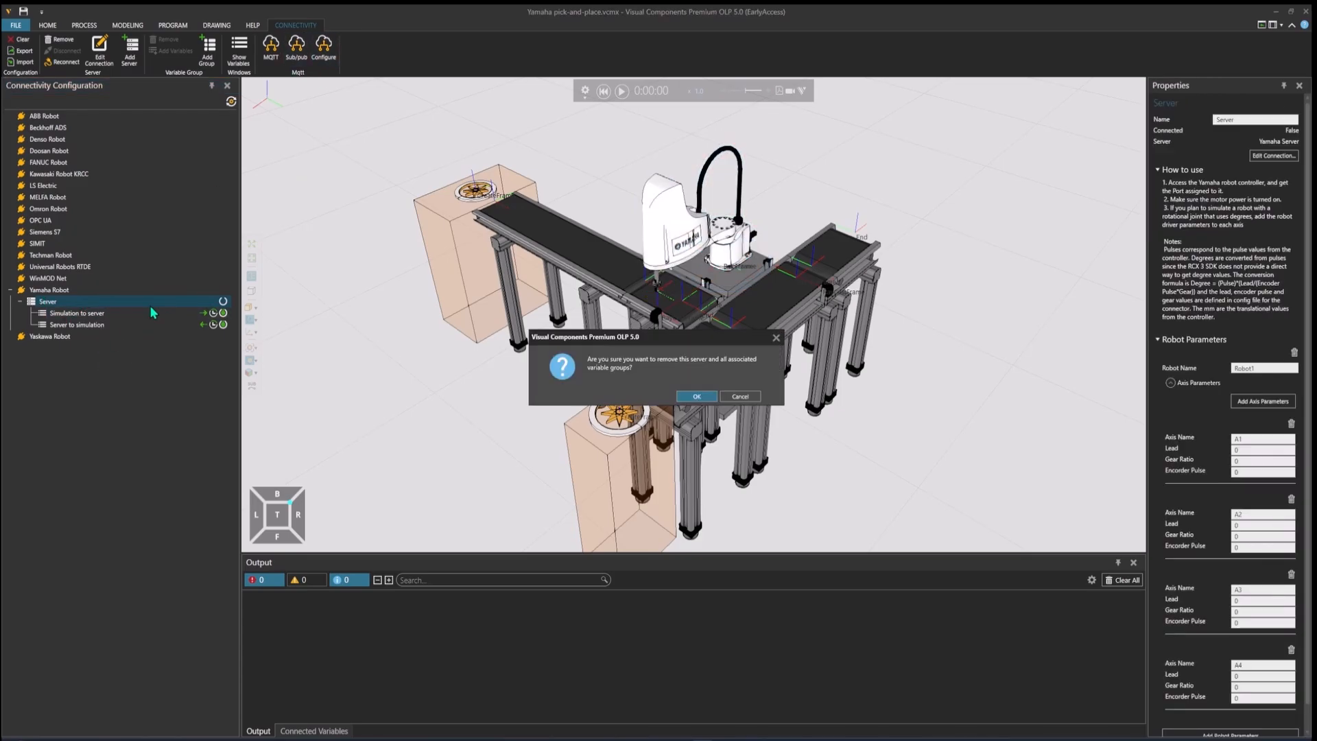
{"action": "left_click", "coordinate": [699, 401]}
Step: Add a new server under Yamaha Robot with host 127.0.0.1 and port 50000
{"action": "left_click", "coordinate": [60, 293]}
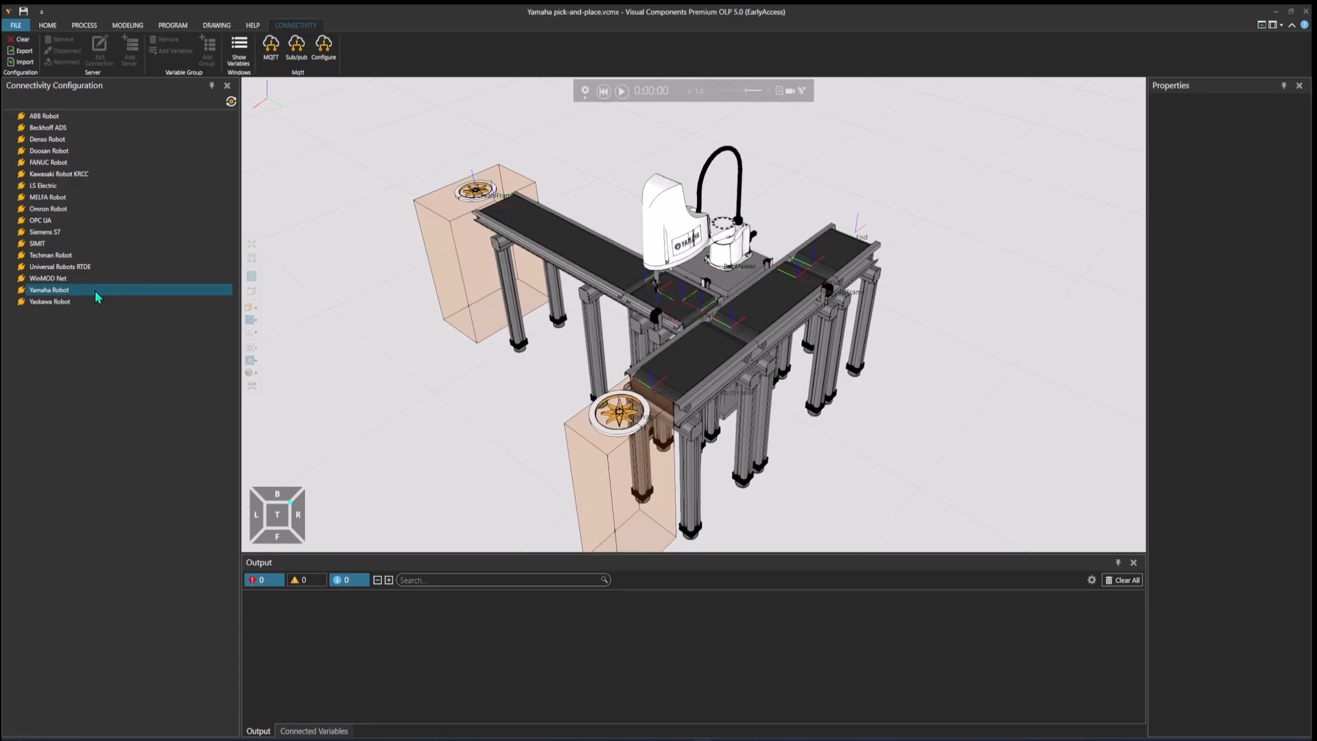
{"action": "left_click", "coordinate": [84, 293]}
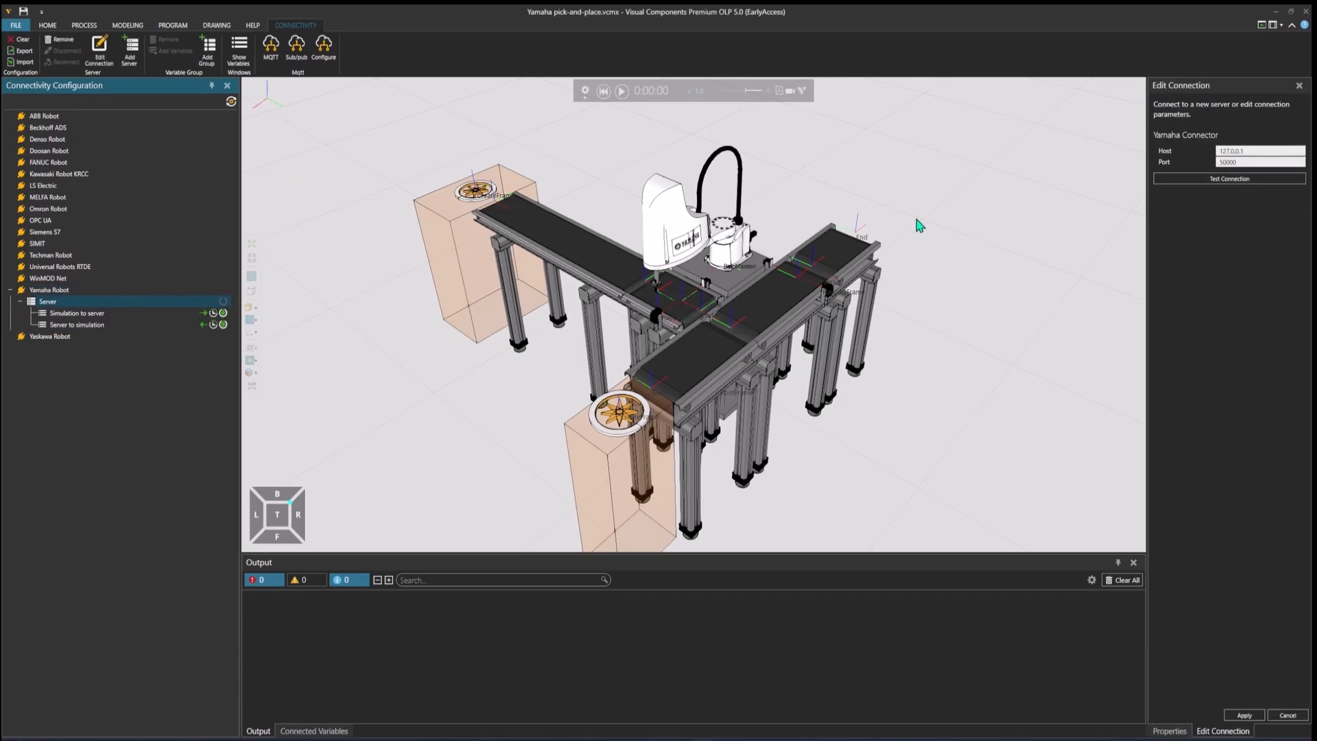
{"action": "left_click", "coordinate": [1255, 162]}
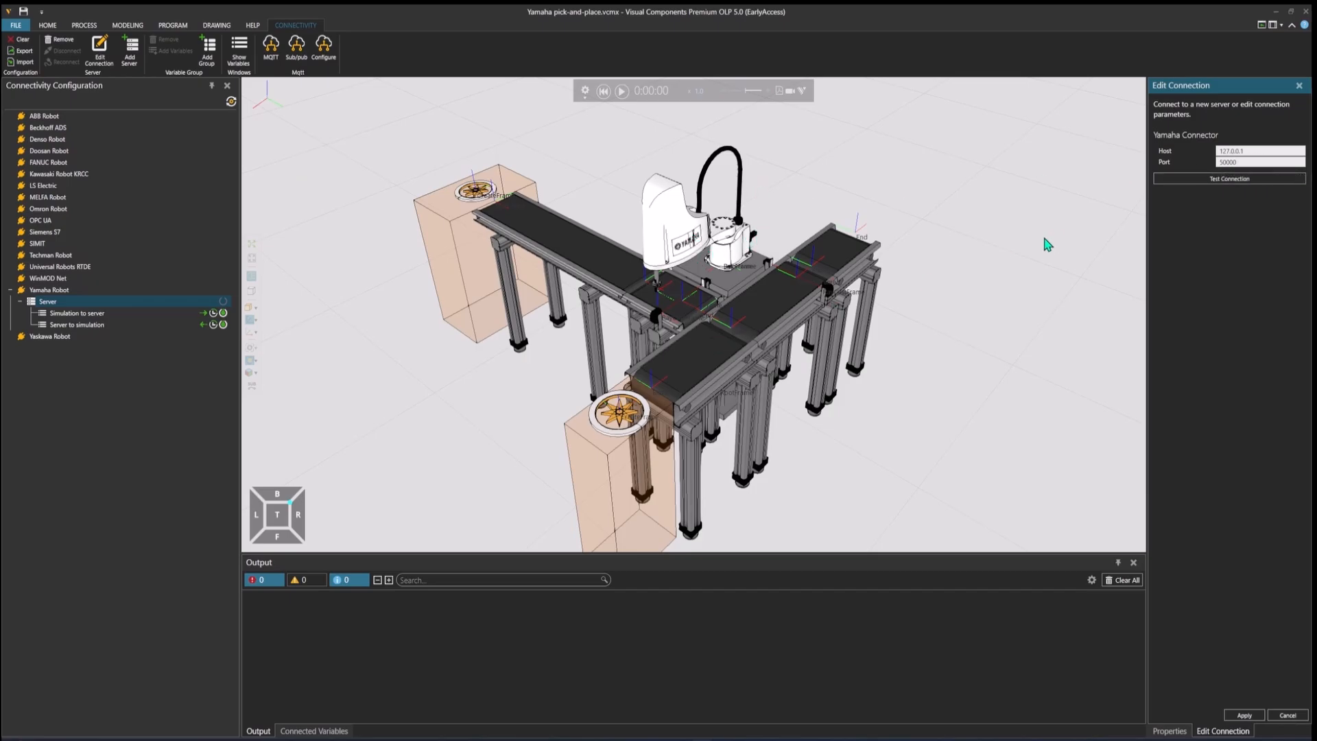
Step: Test the connection to the Yamaha server and apply the connection settings
{"action": "left_click", "coordinate": [1232, 183]}
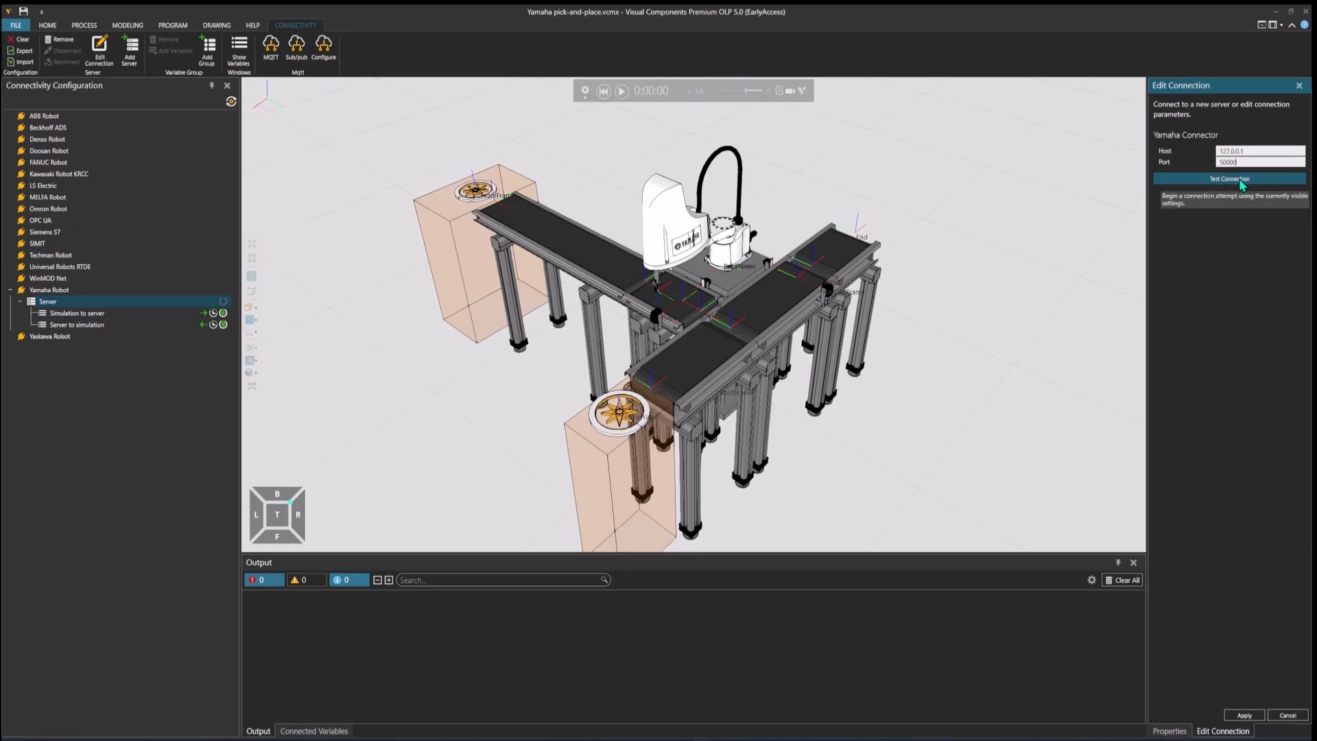
{"action": "left_click", "coordinate": [1239, 180]}
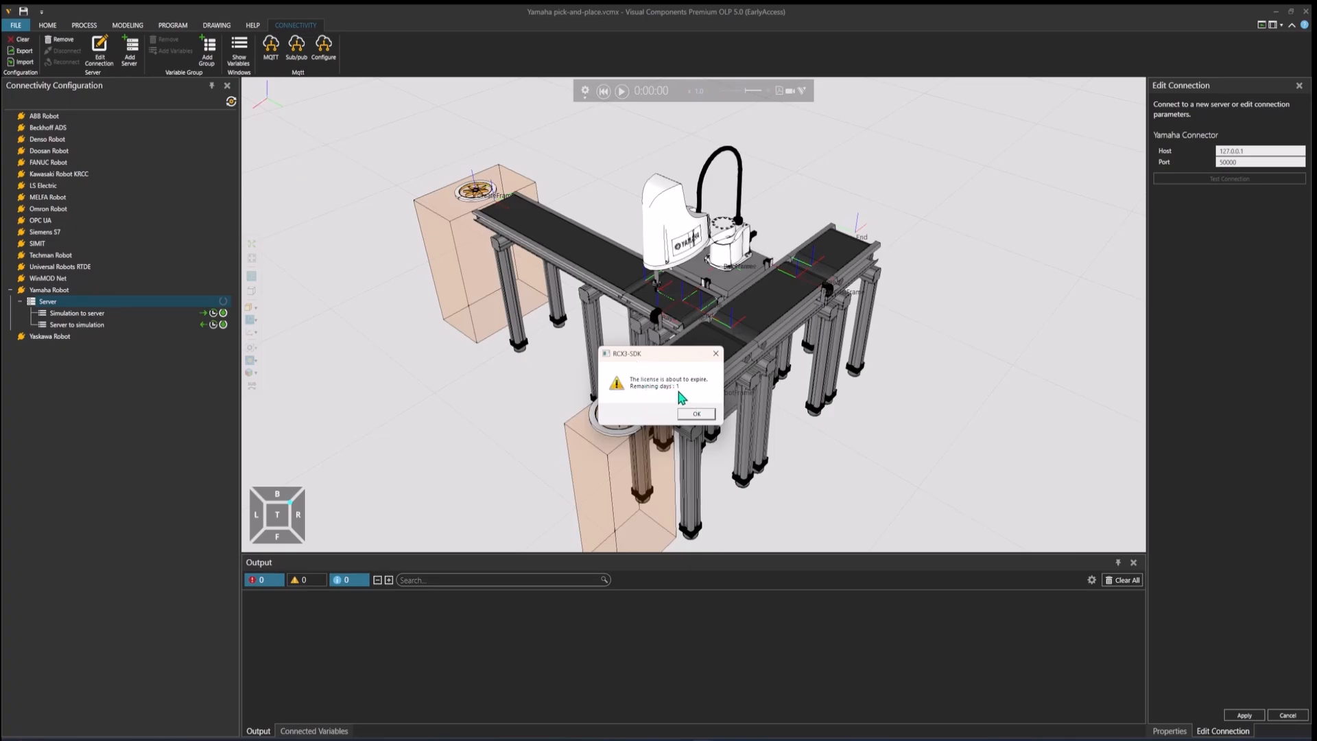
{"action": "left_click", "coordinate": [696, 414]}
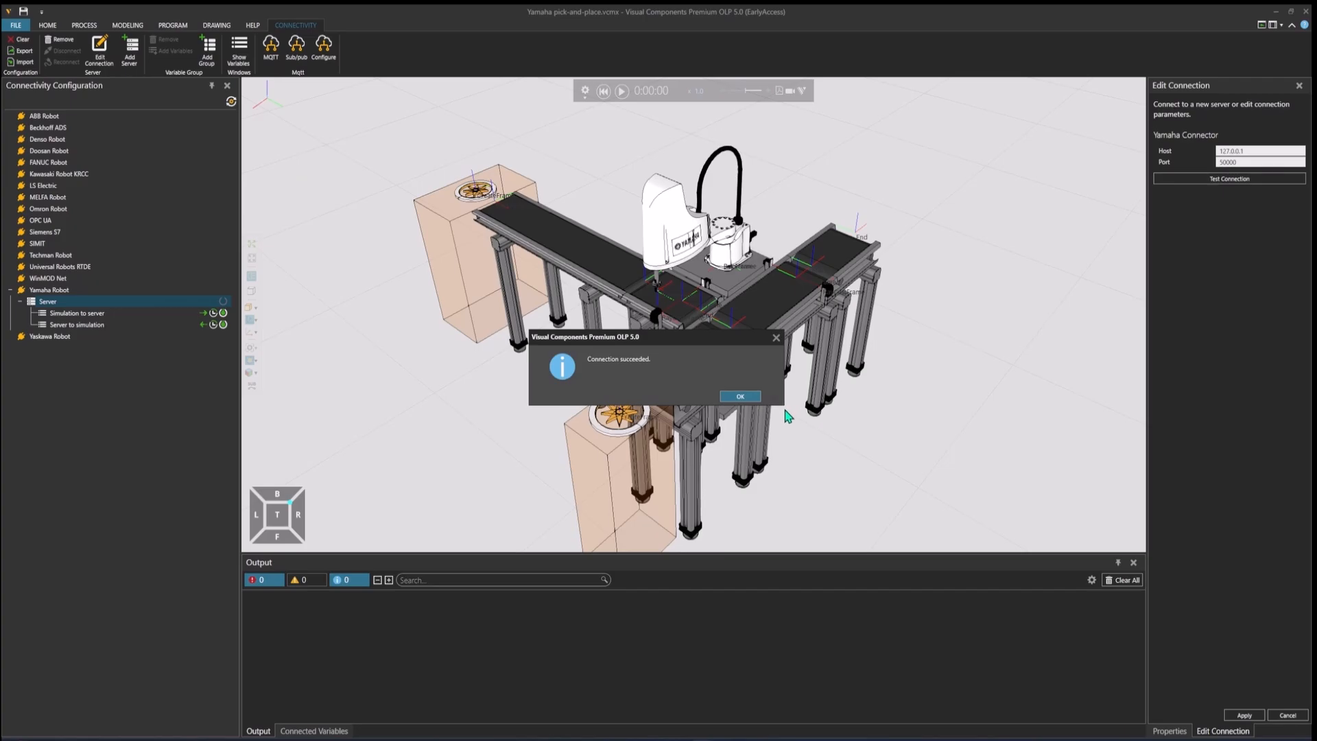
{"action": "left_click", "coordinate": [746, 399]}
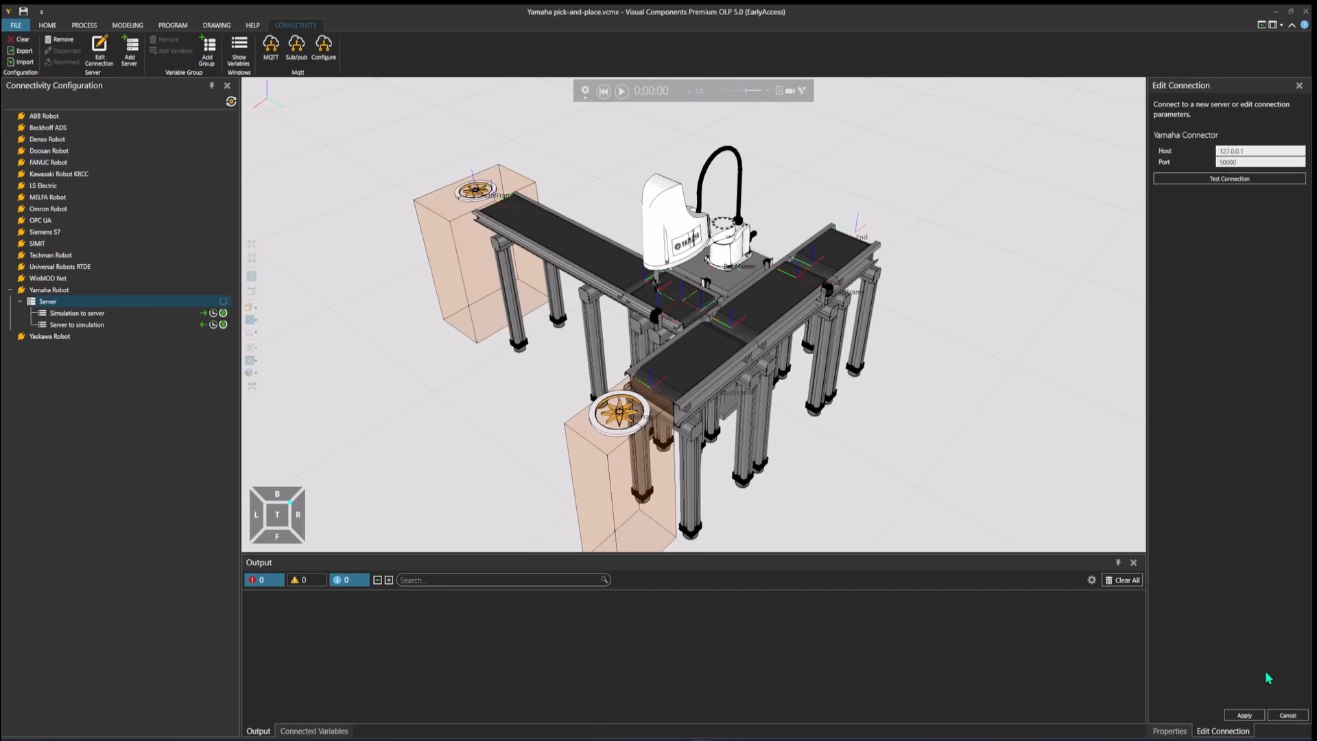
{"action": "left_click", "coordinate": [1245, 715]}
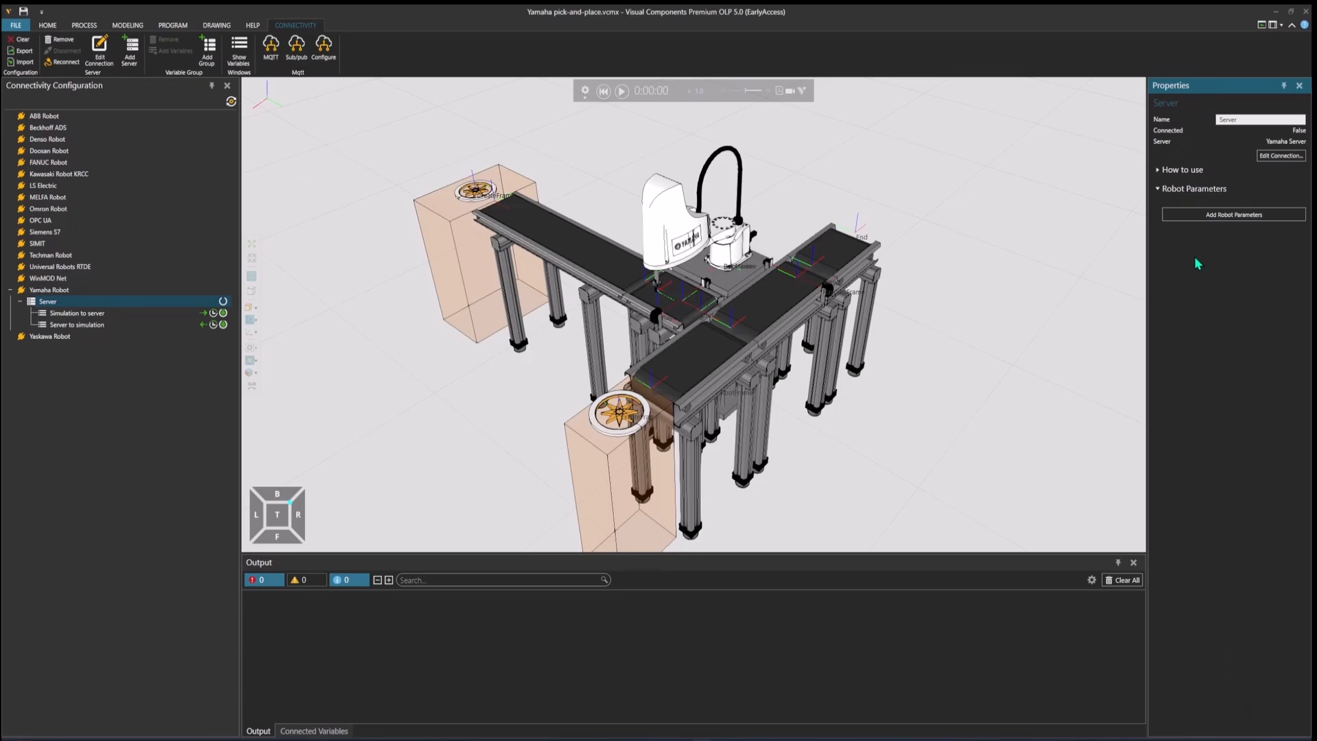
Step: Show the server's usage notes and add a single set of robot parameters, deleting the duplicate entry
{"action": "left_click", "coordinate": [1158, 170]}
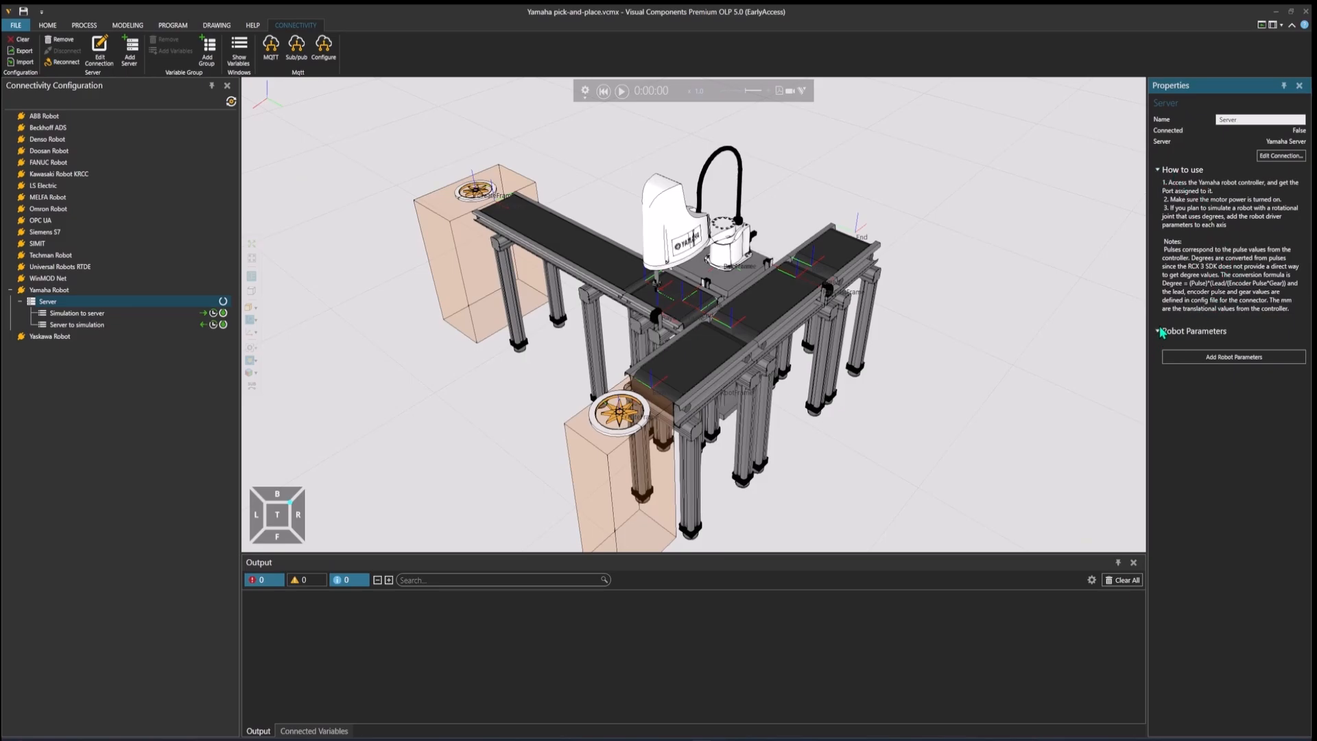
{"action": "double_click", "coordinate": [1233, 359]}
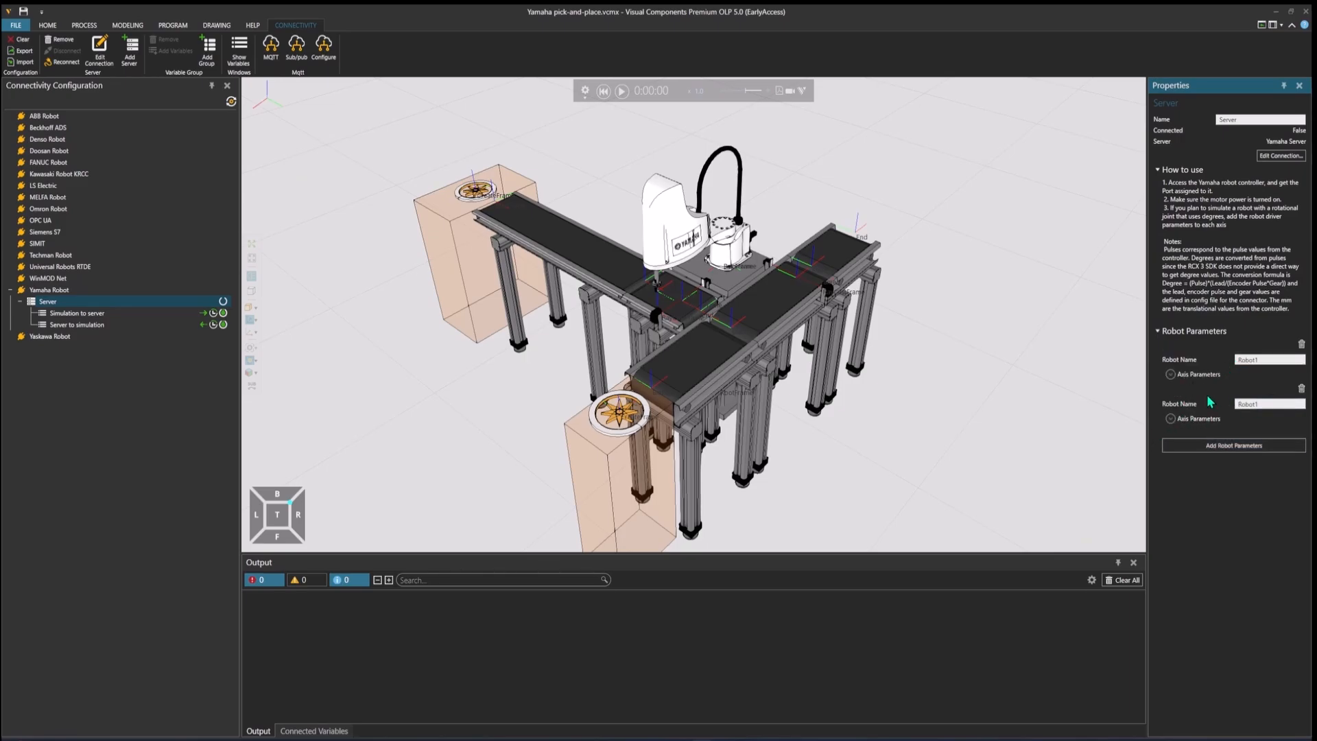
{"action": "left_click", "coordinate": [1301, 389]}
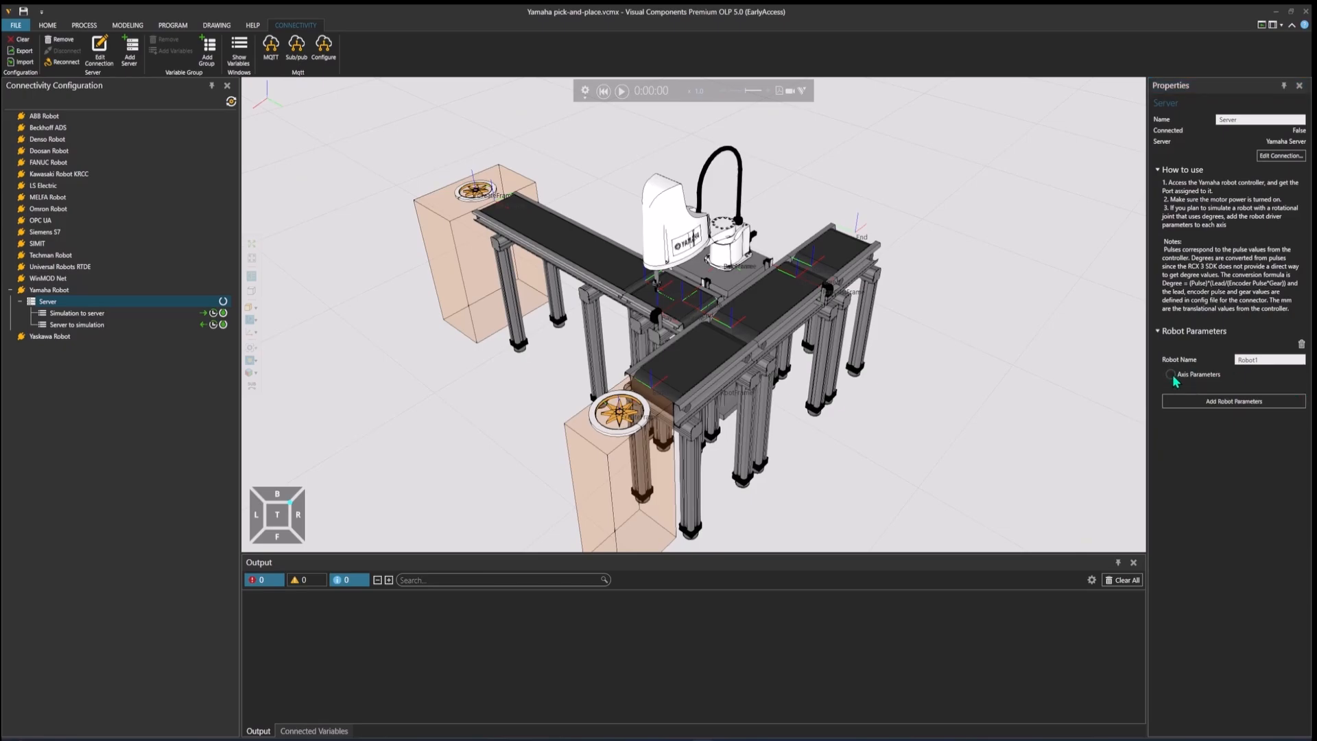
Step: Add axis parameter entries for the four axes A1 to A4 of Robot1
{"action": "left_click", "coordinate": [1171, 374]}
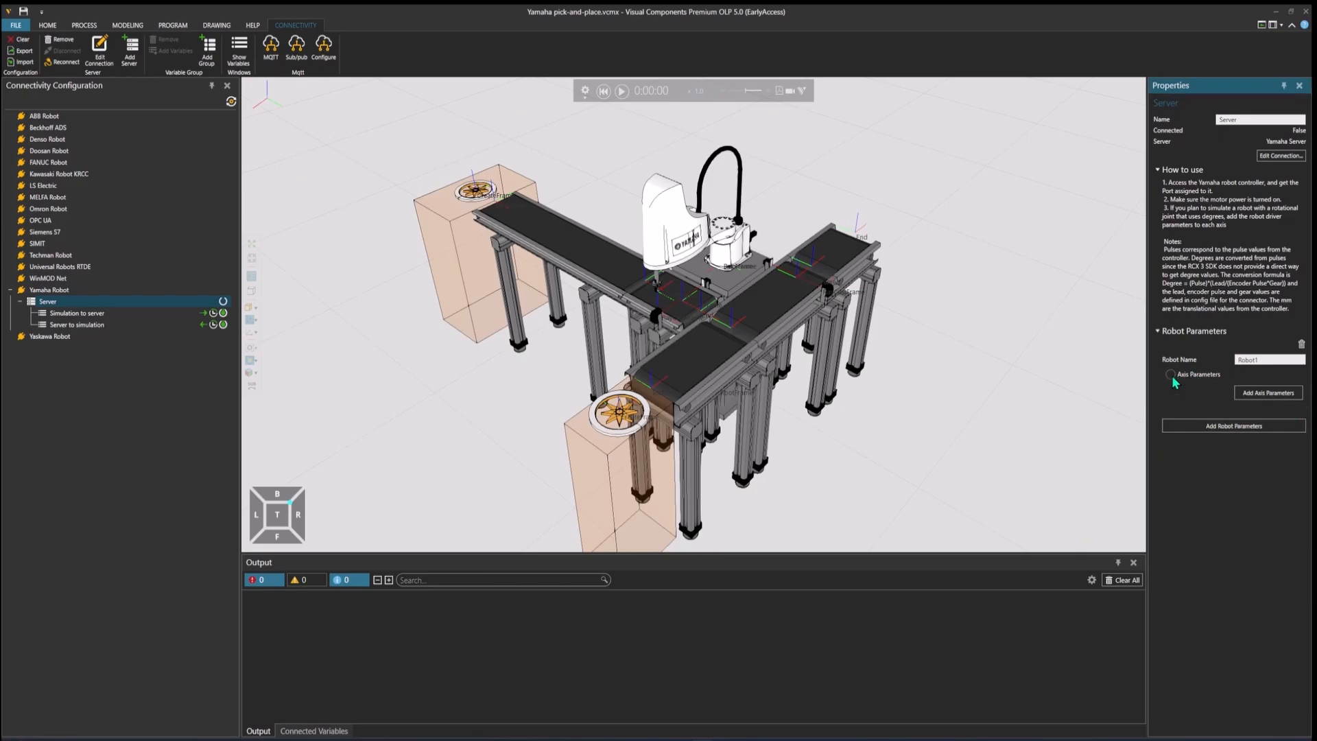
{"action": "left_click", "coordinate": [1272, 394]}
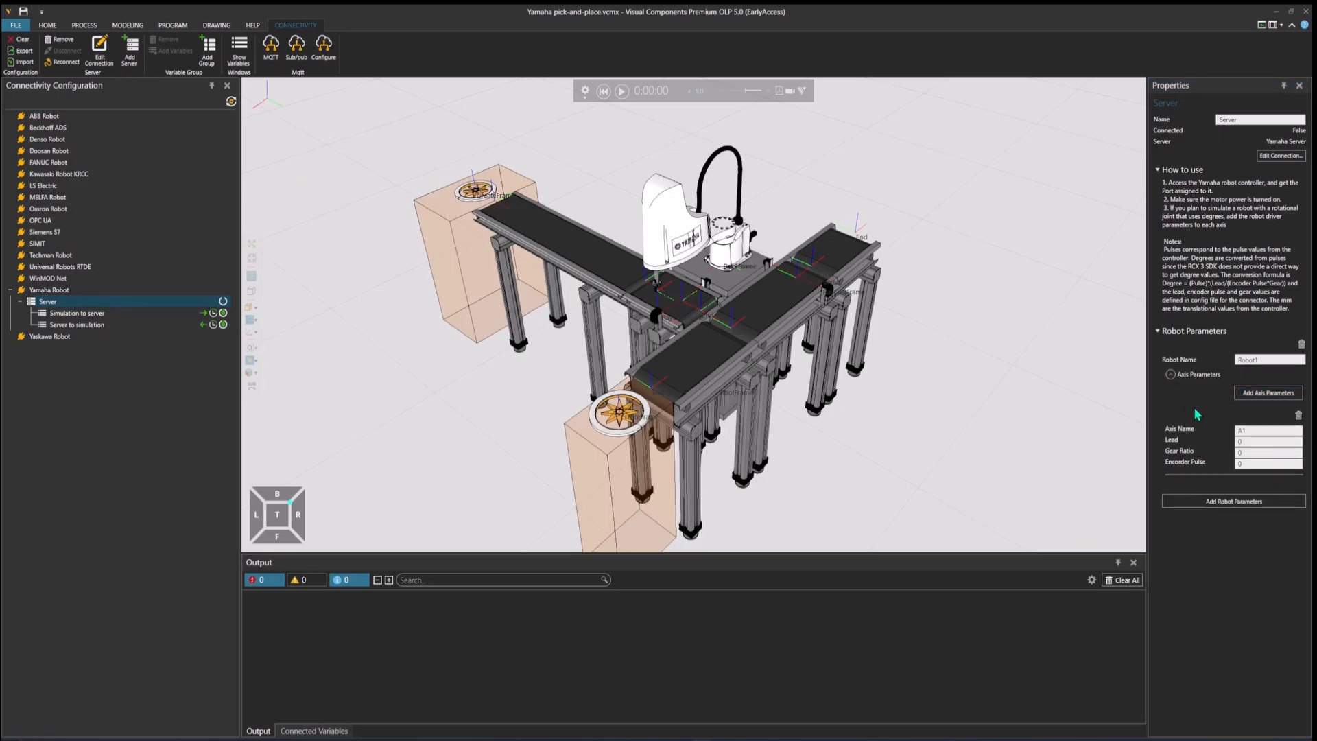
{"action": "left_click", "coordinate": [1250, 396]}
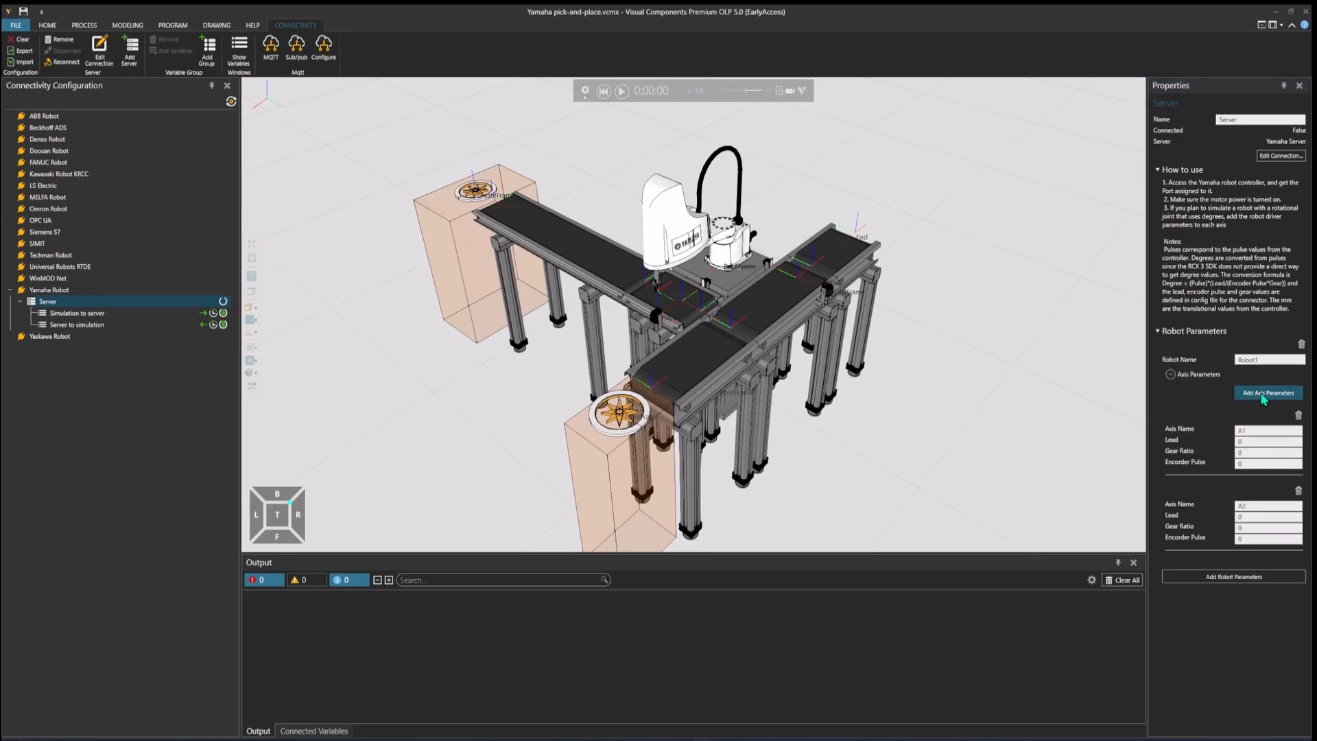
{"action": "left_click", "coordinate": [1249, 397]}
{"action": "left_click", "coordinate": [1250, 396]}
{"action": "scroll", "coordinate": [1228, 415], "scroll_direction": "down", "scroll_amount": 1}
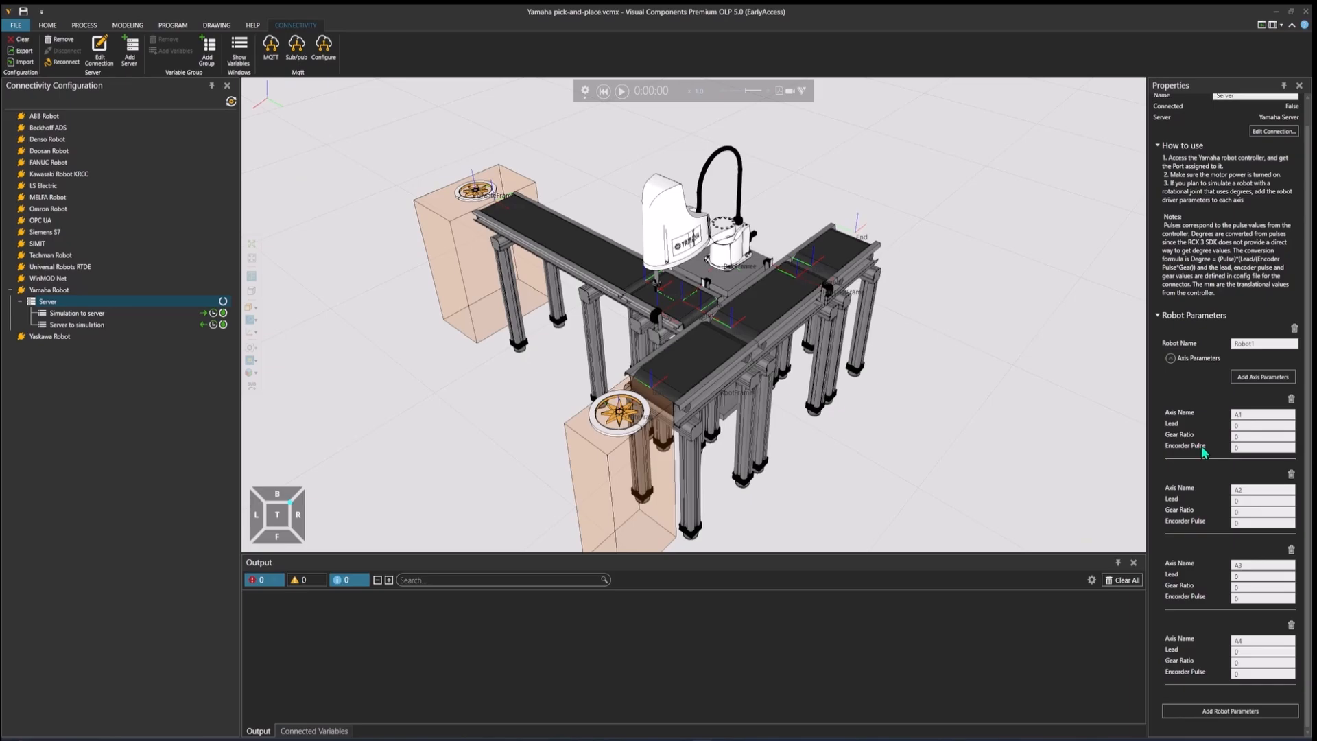
Step: Place the Visual Components and Controller1 windows side by side, giving Visual Components slightly more width
{"action": "left_click", "coordinate": [913, 641]}
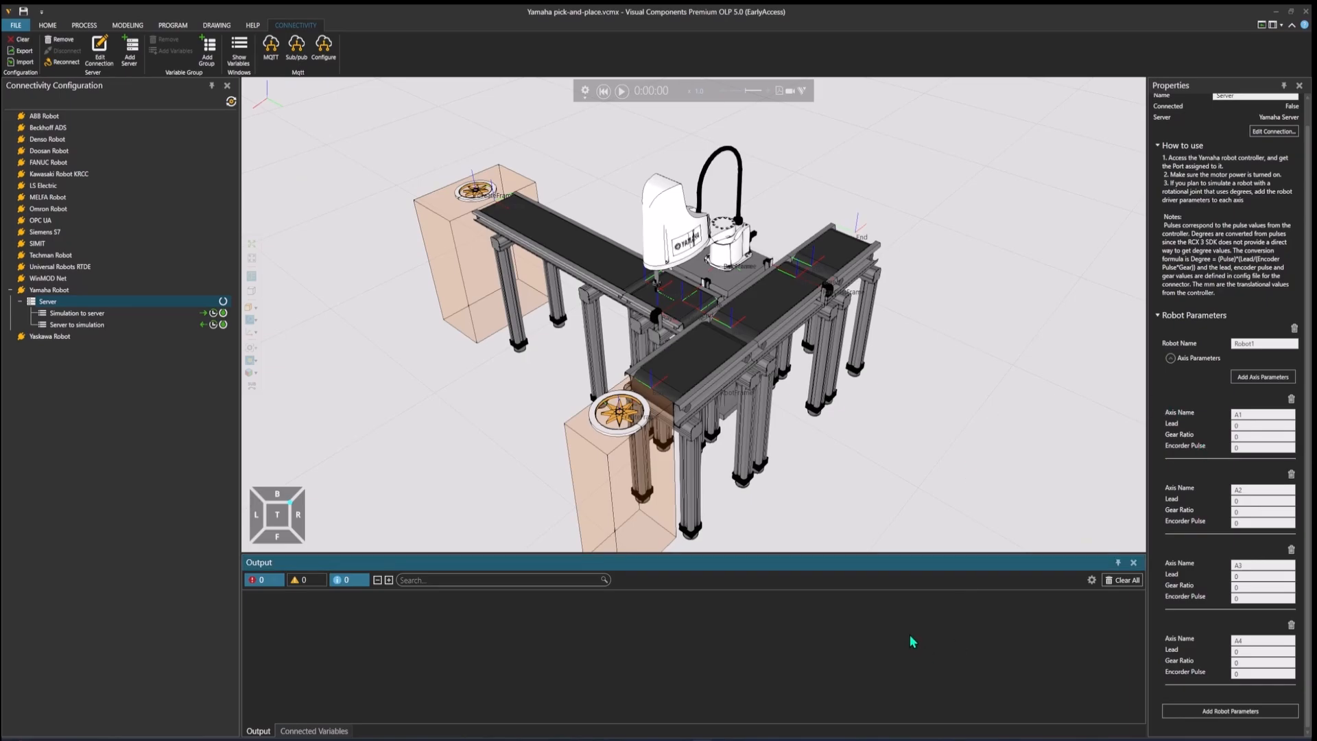
{"action": "key", "text": "super+Left"}
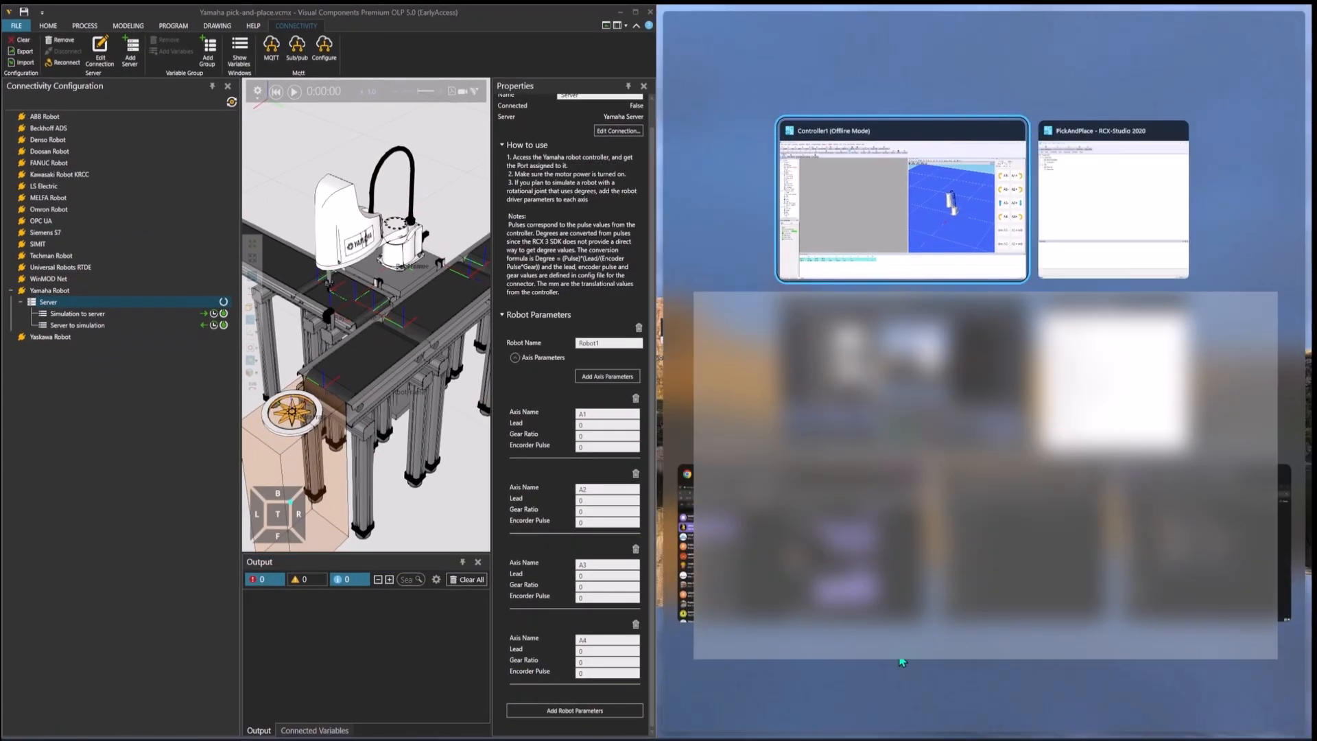
{"action": "left_click", "coordinate": [868, 243]}
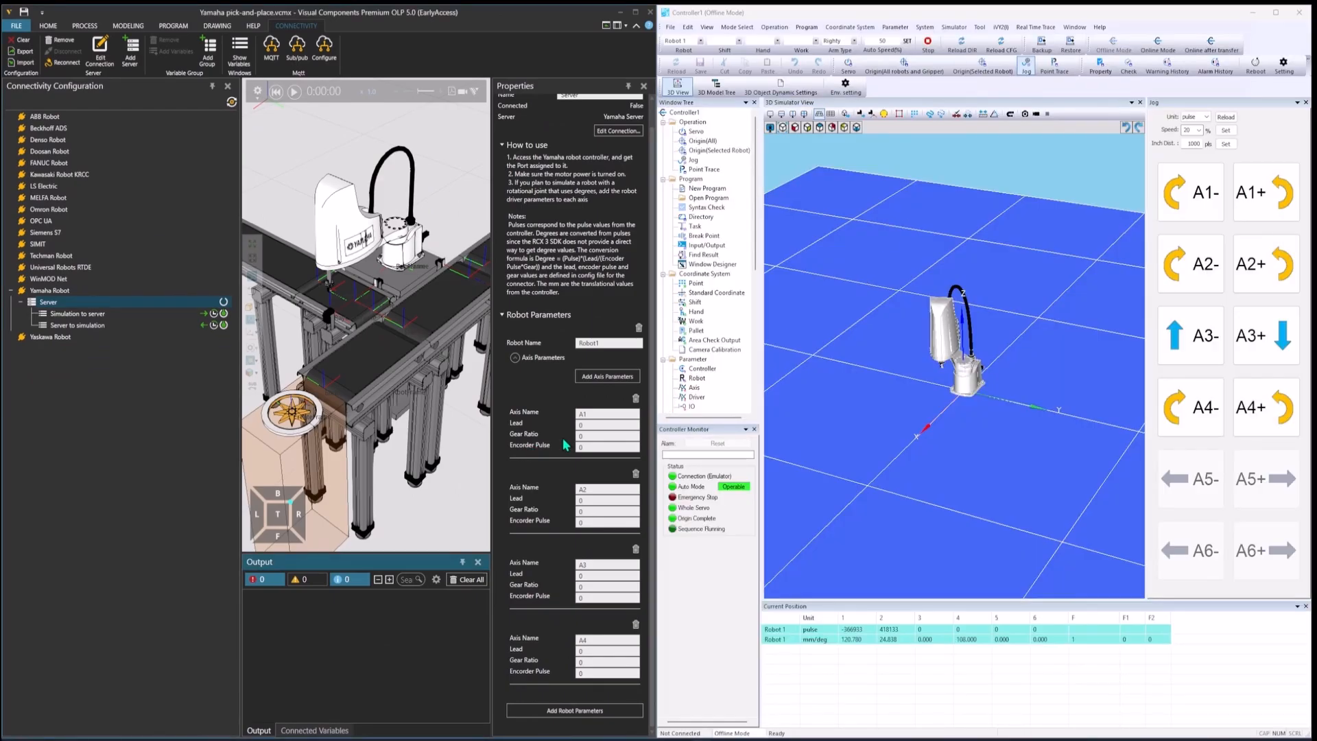
{"action": "left_click_drag", "start_coordinate": [656, 395], "coordinate": [765, 395]}
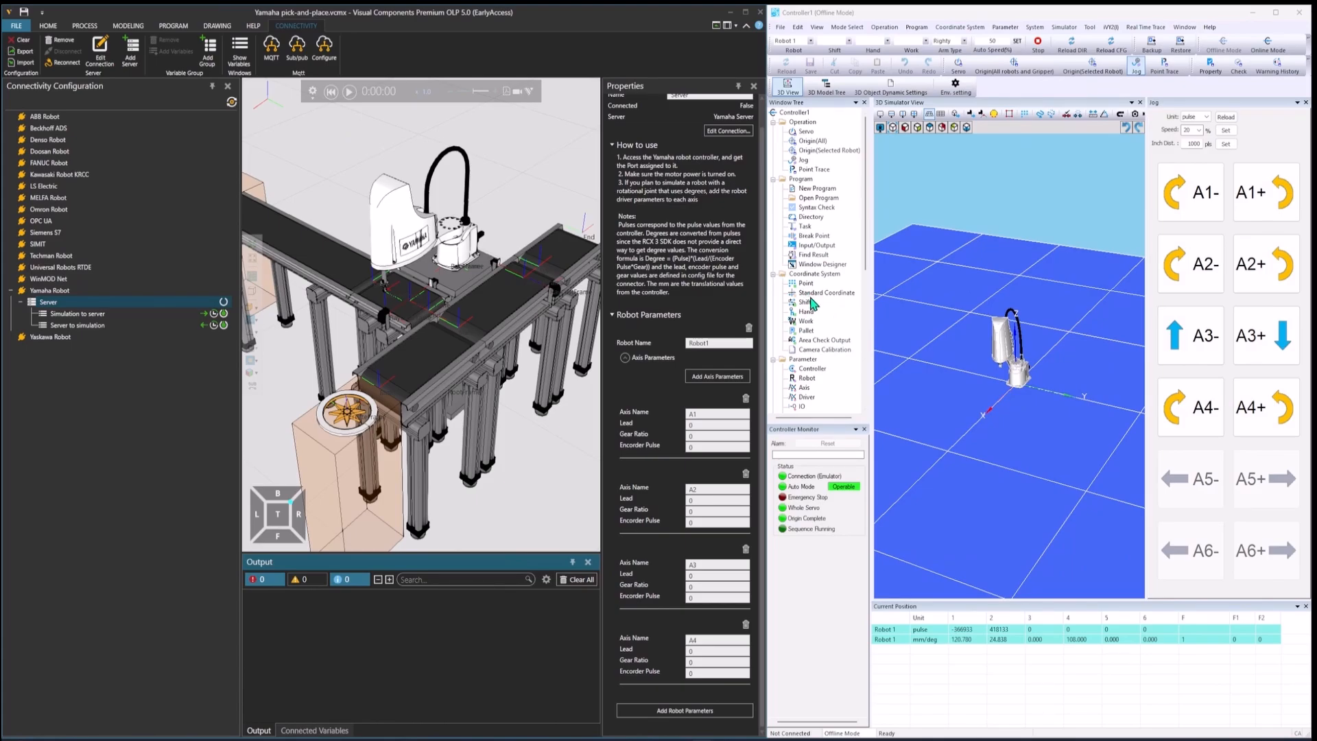
Step: Open the driver parameters in the Controller1 window, maximizing it and closing the Jog pane for more room
{"action": "scroll", "coordinate": [813, 303], "scroll_direction": "down", "scroll_amount": 1}
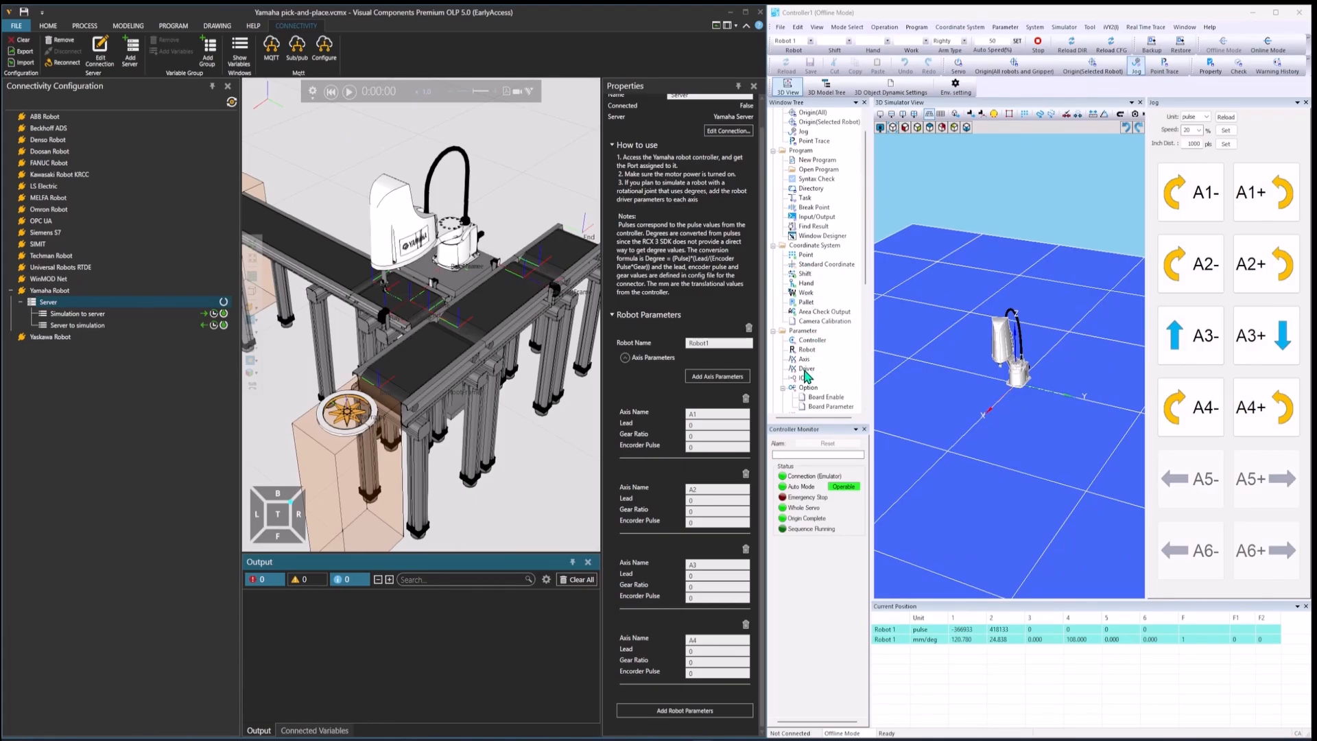
{"action": "scroll", "coordinate": [815, 347], "scroll_direction": "down", "scroll_amount": 2}
{"action": "left_click", "coordinate": [806, 312]}
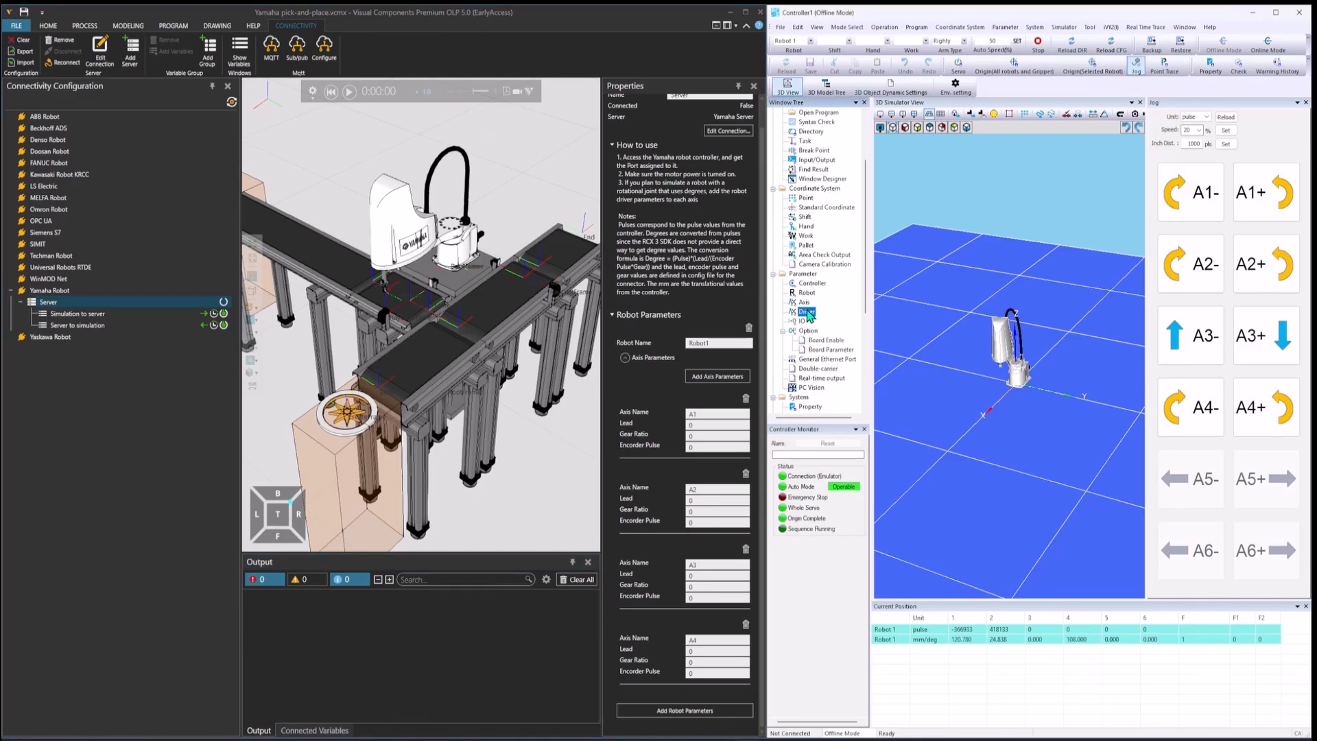
{"action": "double_click", "coordinate": [808, 312]}
{"action": "left_click", "coordinate": [1275, 12]}
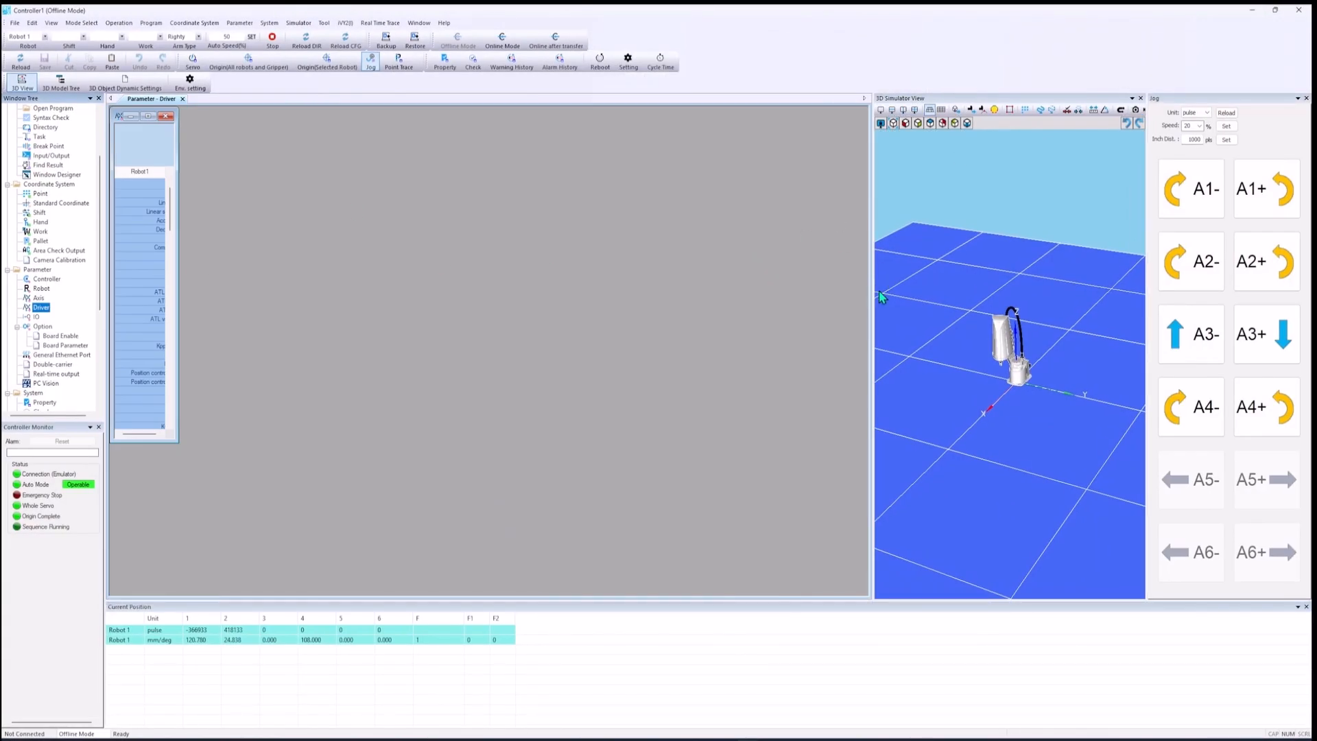
{"action": "left_click", "coordinate": [1306, 98]}
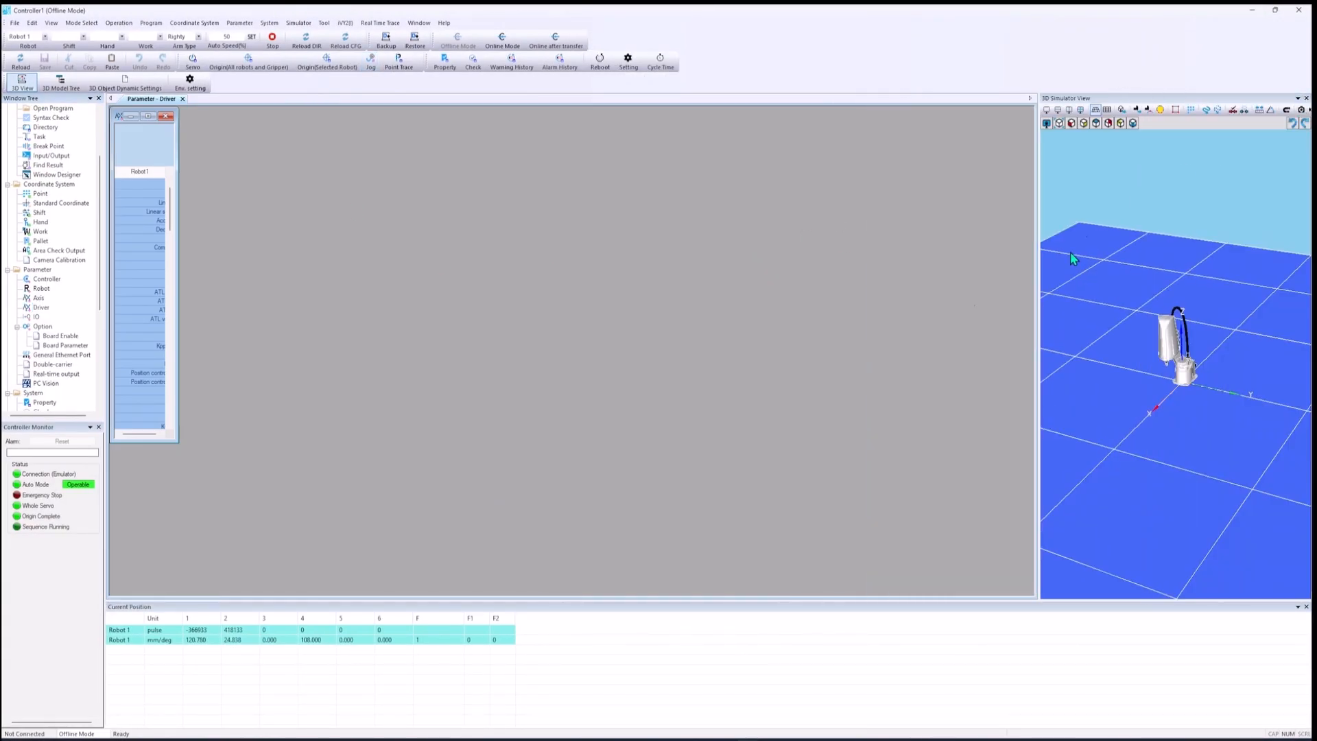
Step: Enlarge the driver parameter table to fit all four axes and bring the lead, gear ratio and encoder pulse rows into view
{"action": "left_click_drag", "start_coordinate": [178, 176], "coordinate": [405, 196]}
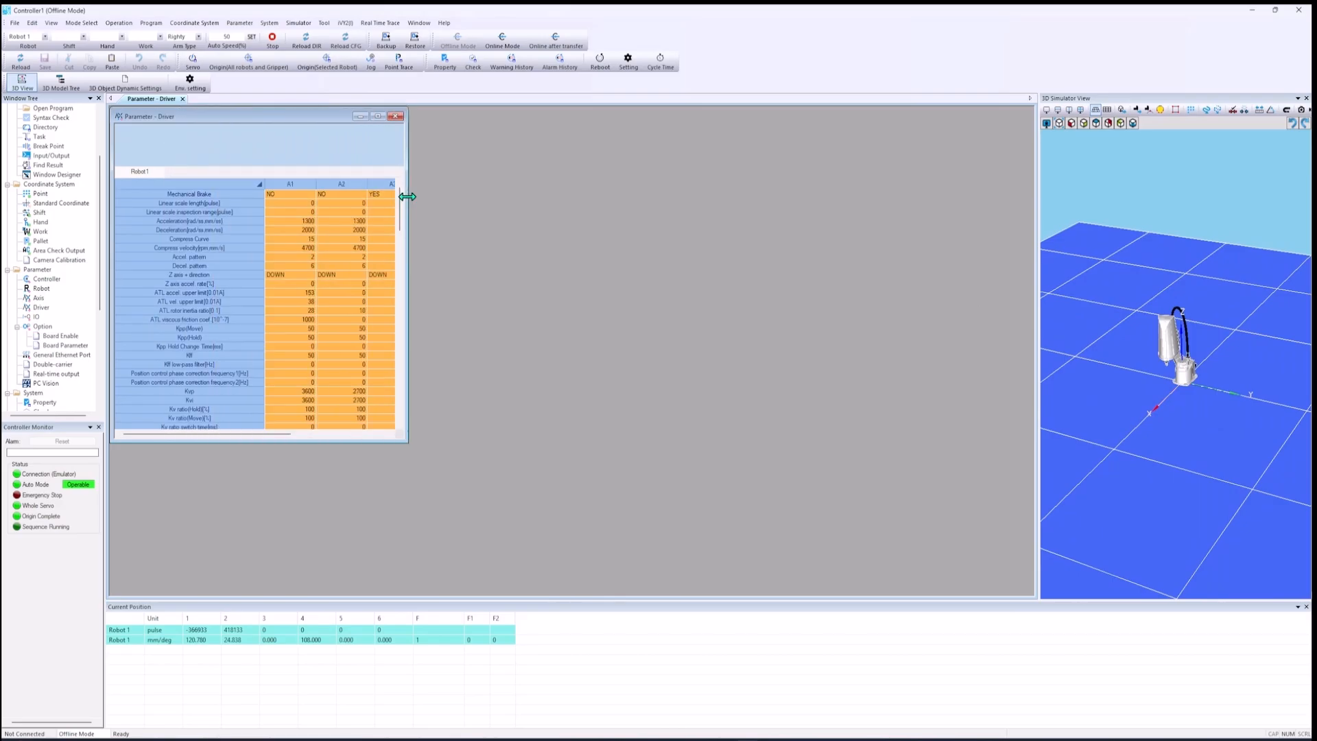
{"action": "left_click_drag", "start_coordinate": [278, 434], "coordinate": [265, 538]}
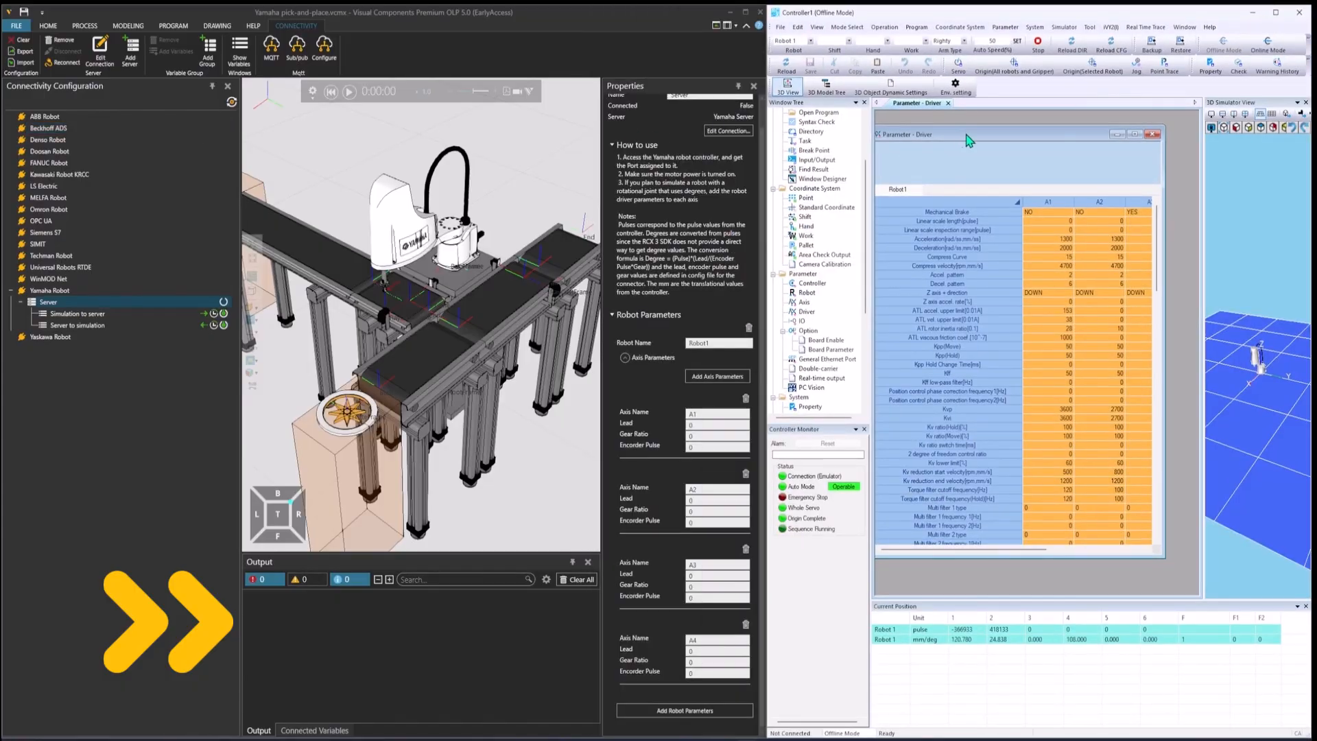
{"action": "left_click_drag", "start_coordinate": [1111, 560], "coordinate": [1111, 591]}
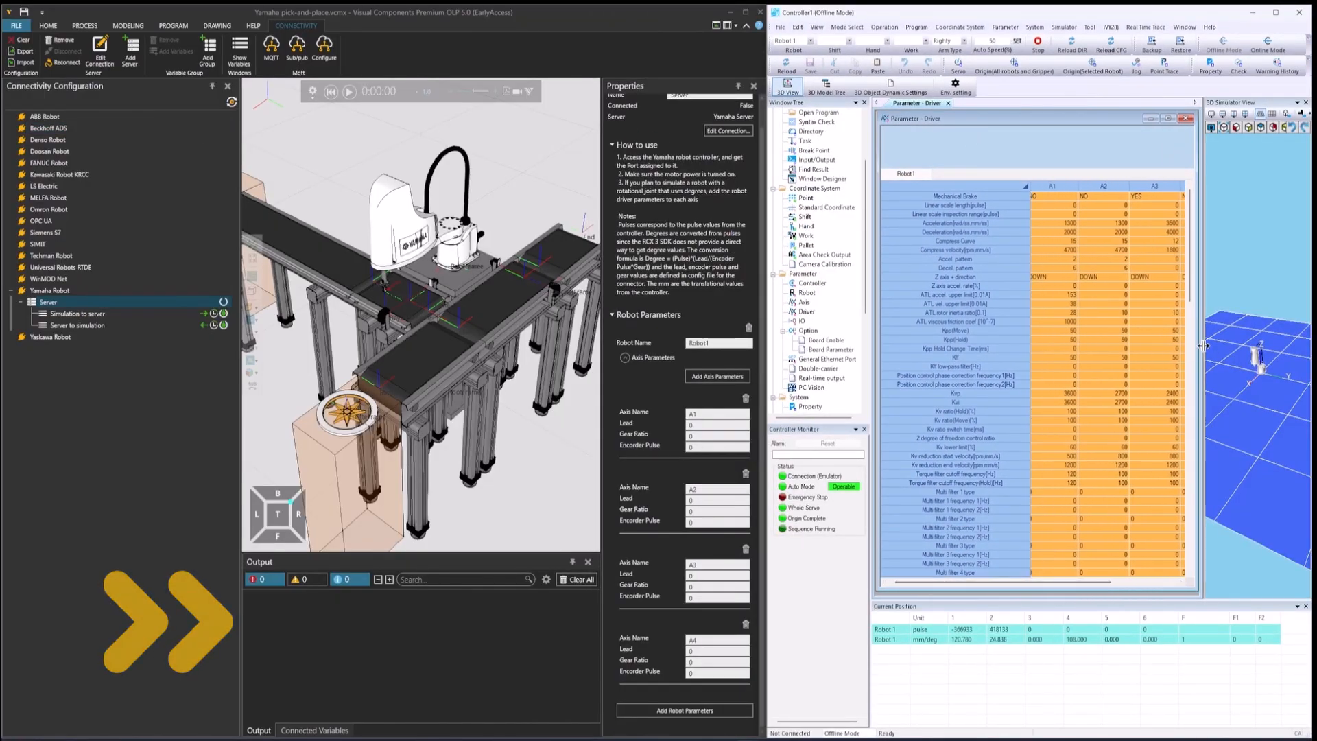
{"action": "left_click_drag", "start_coordinate": [1202, 363], "coordinate": [1269, 357]}
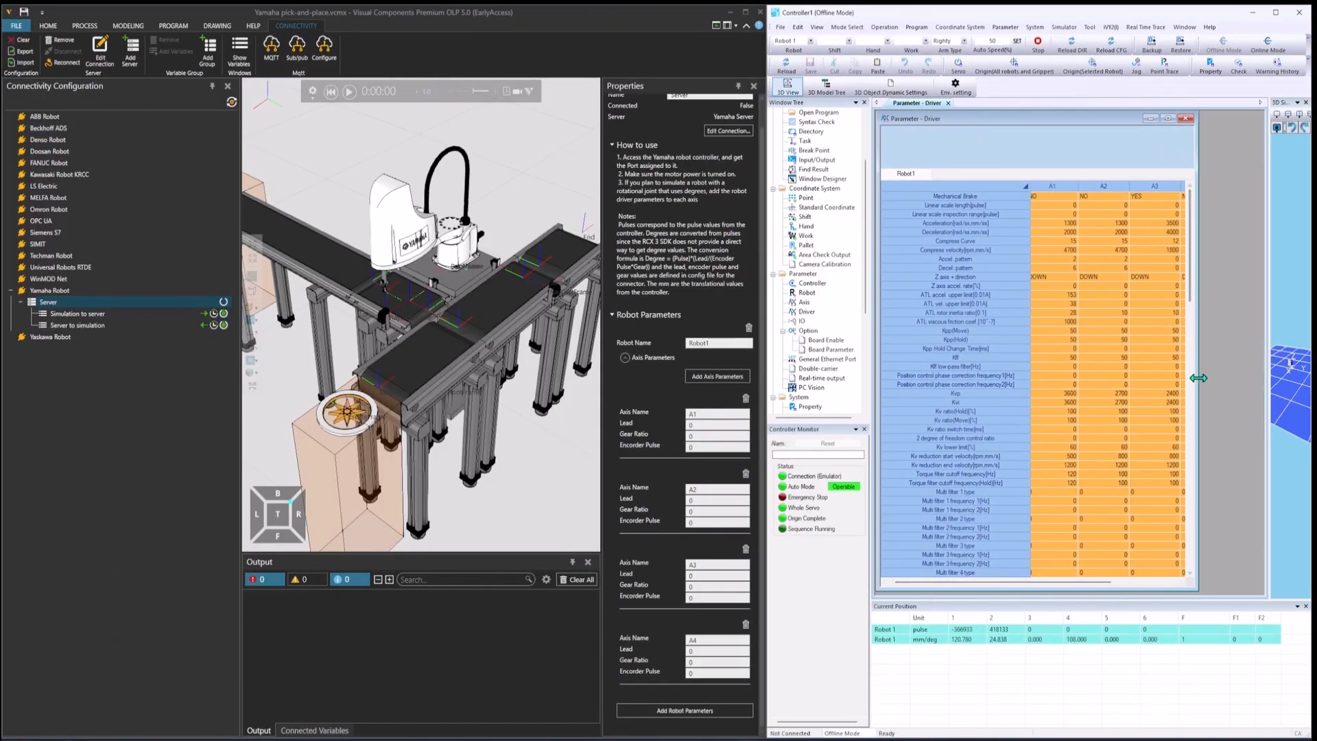
{"action": "left_click_drag", "start_coordinate": [1195, 384], "coordinate": [1261, 379]}
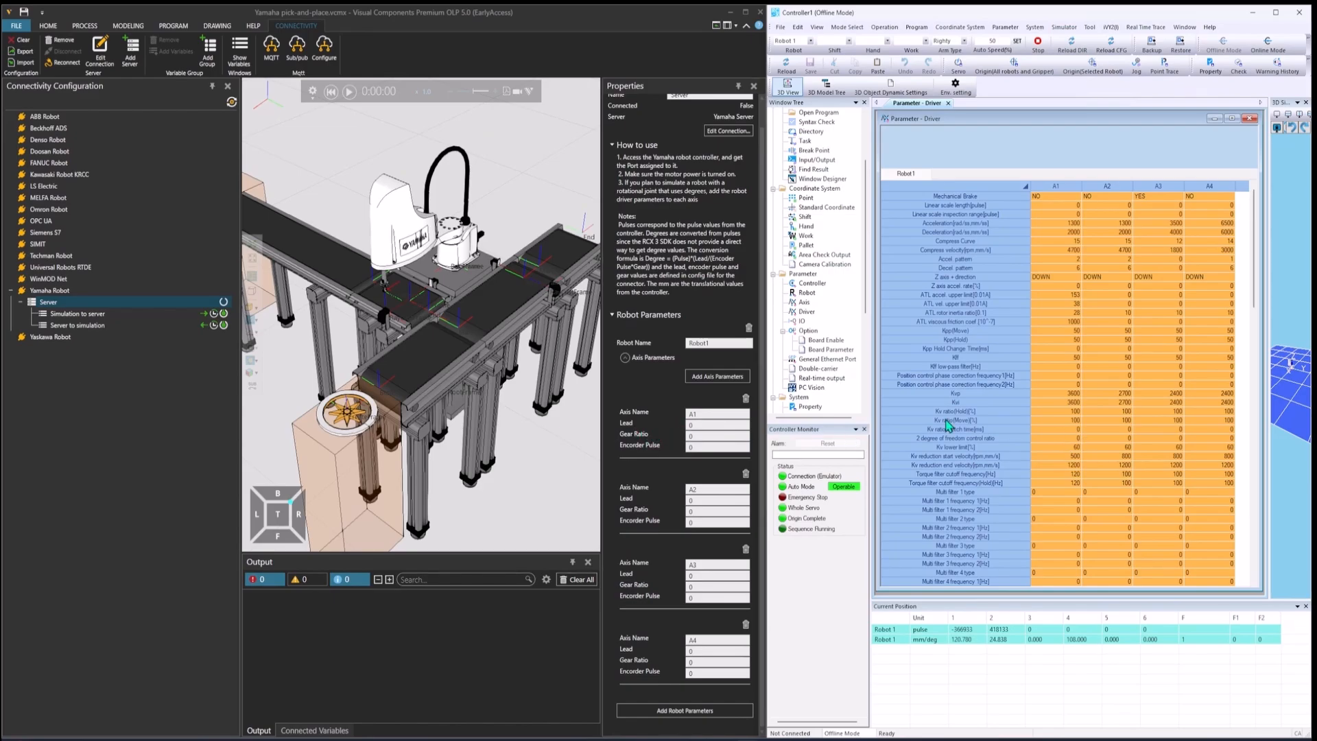
{"action": "scroll", "coordinate": [982, 414], "scroll_direction": "down", "scroll_amount": 3}
{"action": "scroll", "coordinate": [982, 414], "scroll_direction": "down", "scroll_amount": 7}
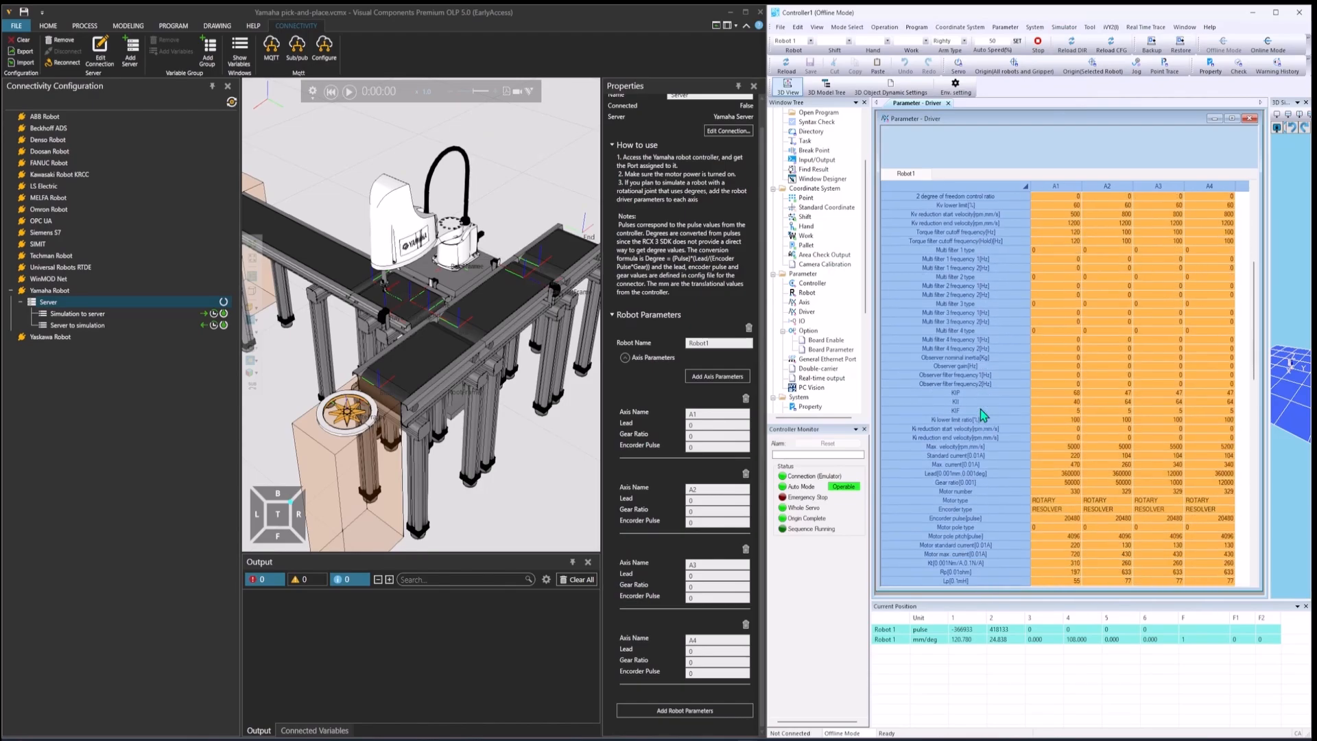
Step: Copy the 360000 lead value from the A1 driver parameters into the Lead of axes A1, A2 and A4
{"action": "scroll", "coordinate": [982, 414], "scroll_direction": "down", "scroll_amount": 11}
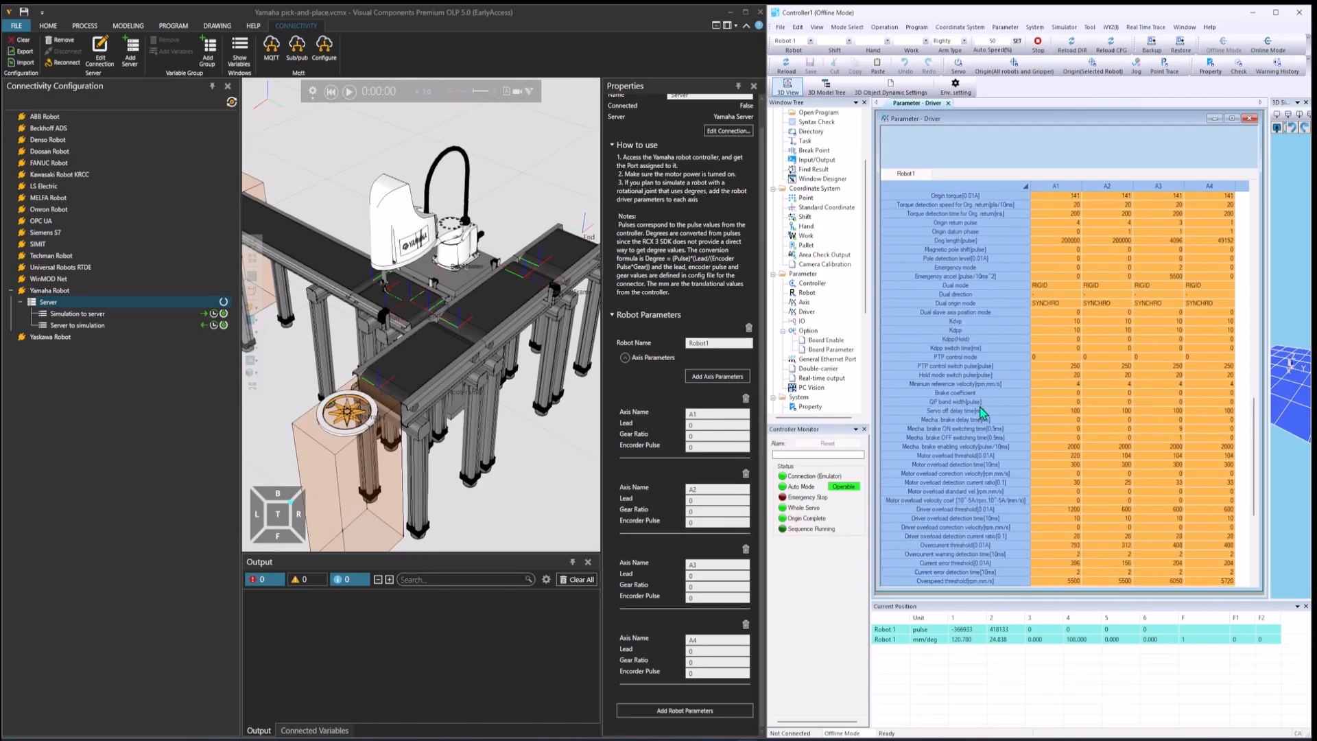
{"action": "scroll", "coordinate": [983, 412], "scroll_direction": "down", "scroll_amount": 6}
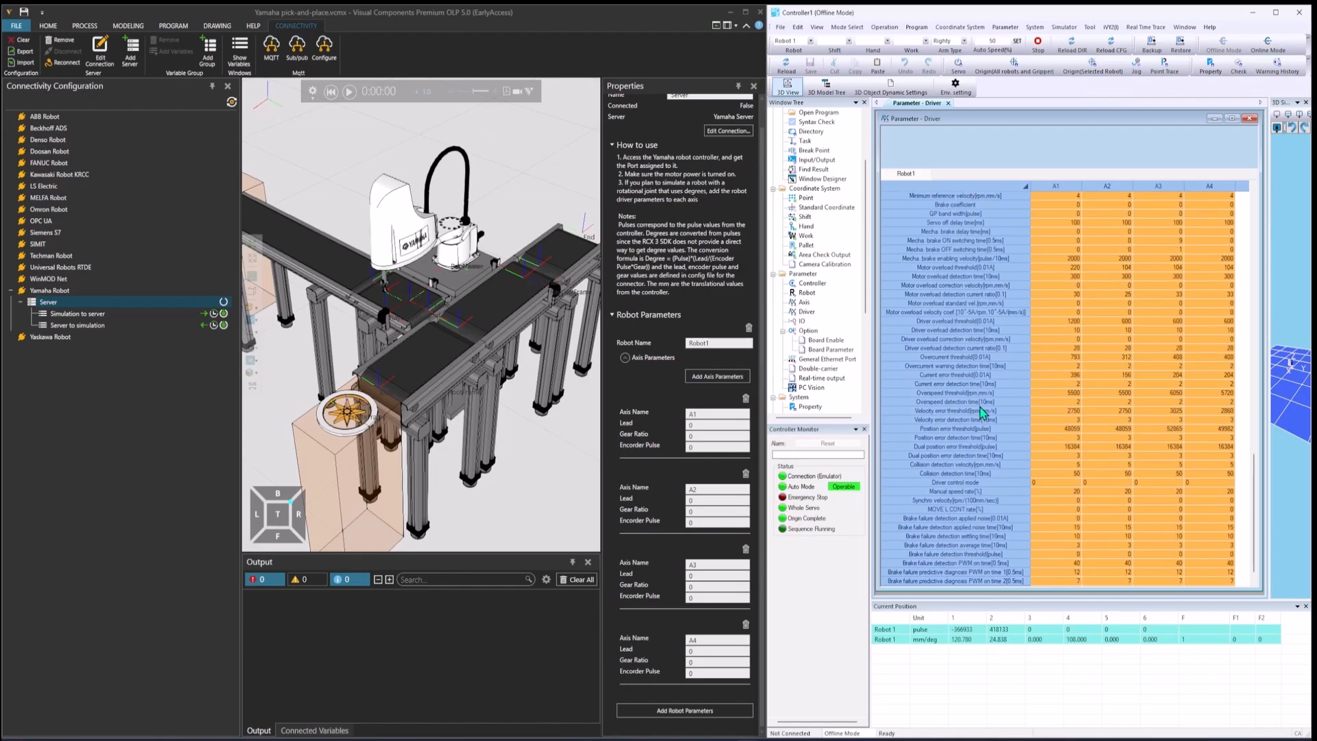
{"action": "scroll", "coordinate": [985, 419], "scroll_direction": "up", "scroll_amount": 15}
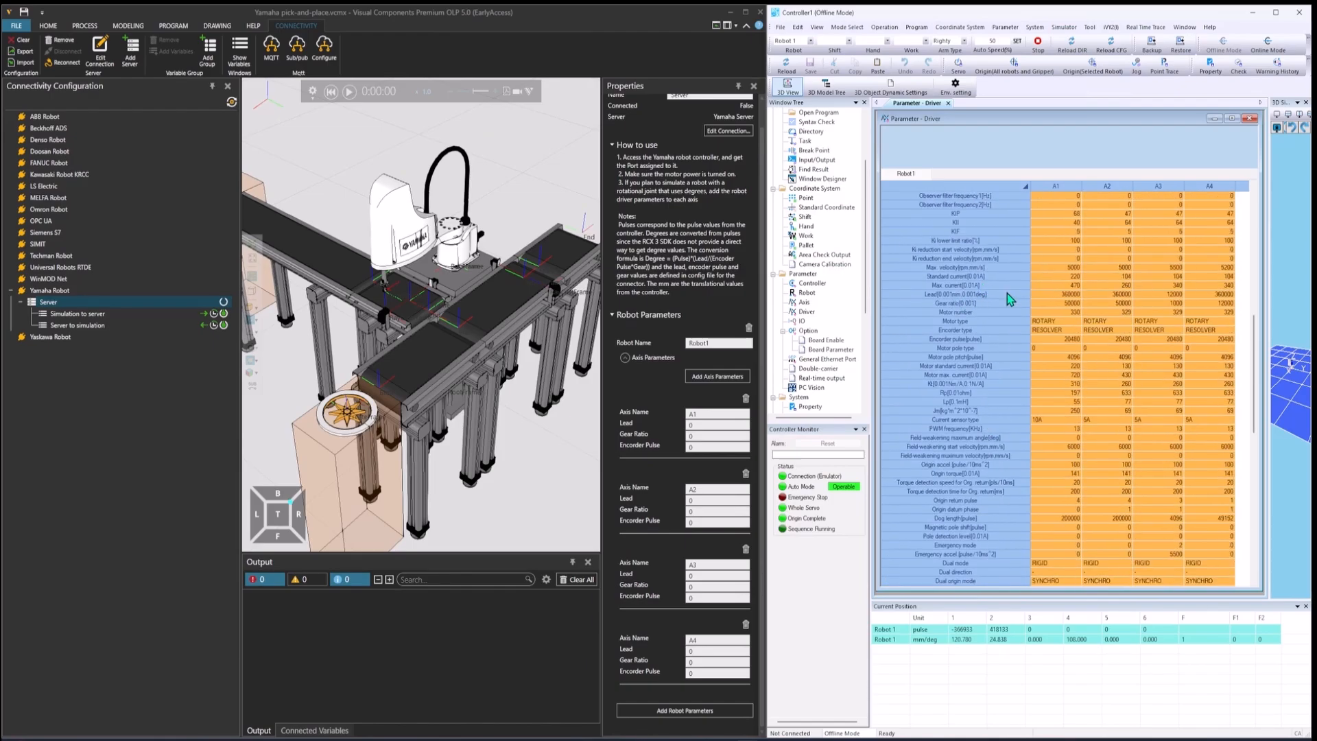
{"action": "left_click", "coordinate": [1068, 294]}
{"action": "left_click", "coordinate": [1069, 294]}
{"action": "key", "text": "ctrl+c"}
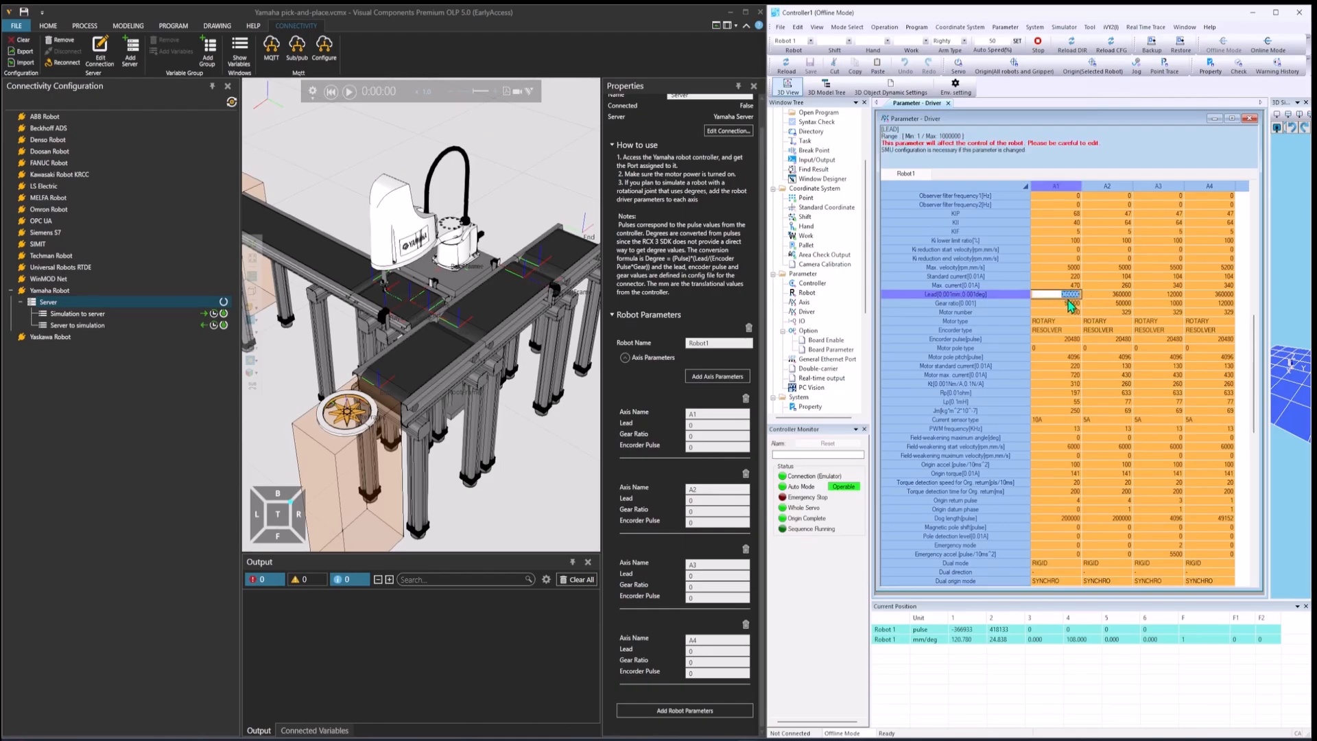
{"action": "left_click", "coordinate": [707, 426]}
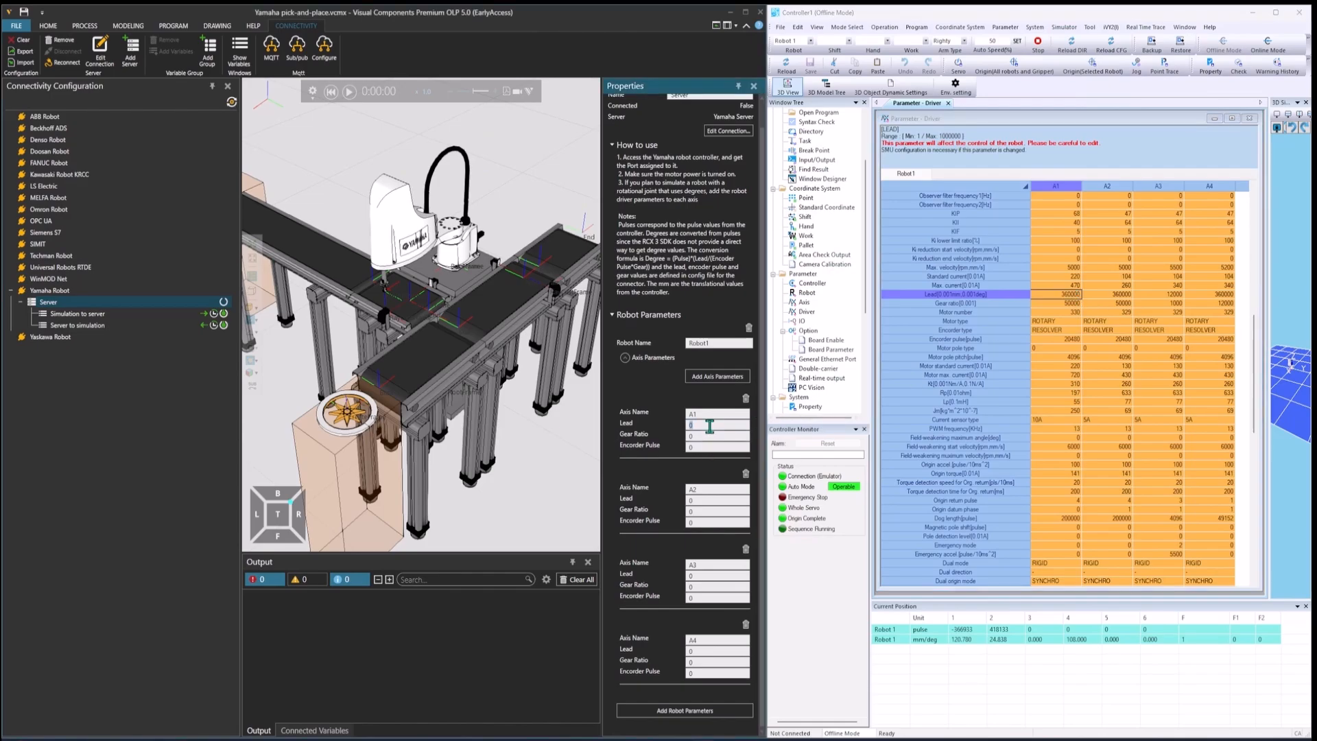
{"action": "key", "text": "ctrl+v"}
{"action": "left_click", "coordinate": [703, 651]}
{"action": "key", "text": "ctrl+v"}
Step: Copy the A3 lead value of 12000 from the driver parameters into the Lead of axis A3
{"action": "double_click", "coordinate": [1171, 295]}
{"action": "key", "text": "ctrl+c"}
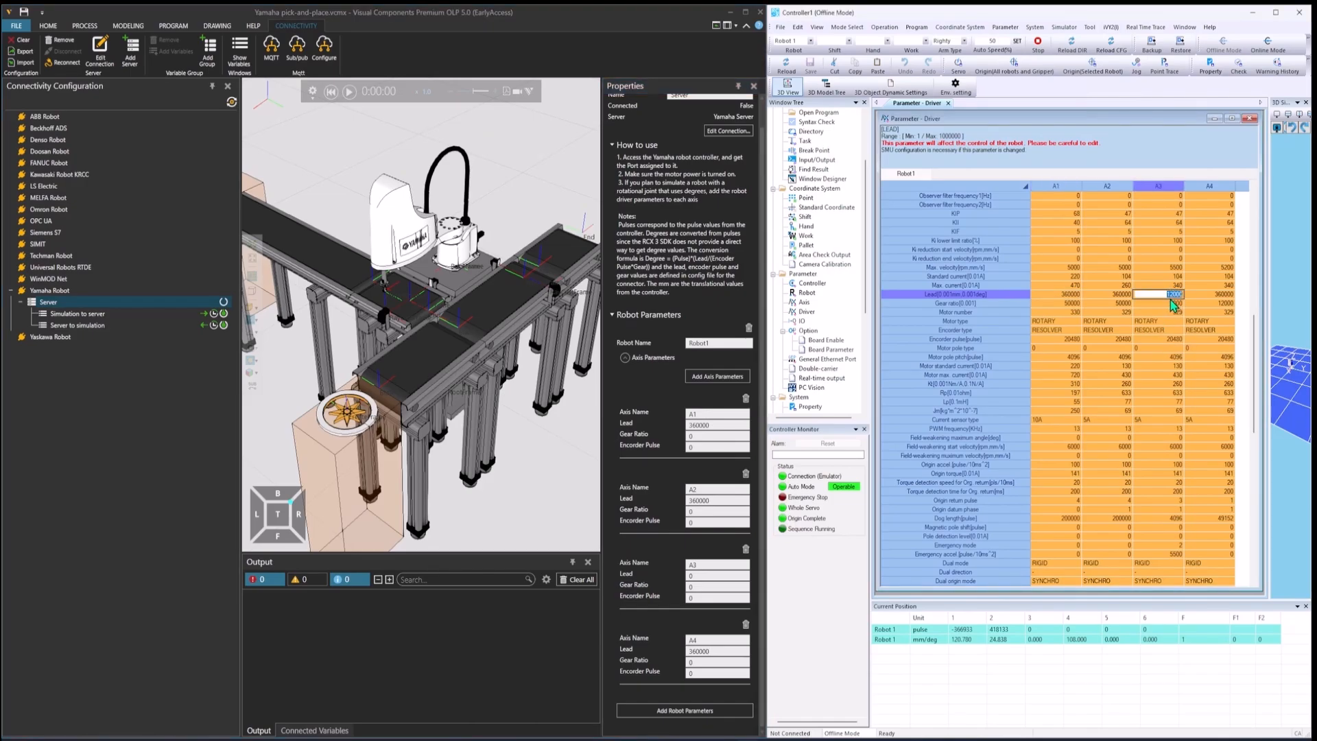
{"action": "double_click", "coordinate": [707, 576]}
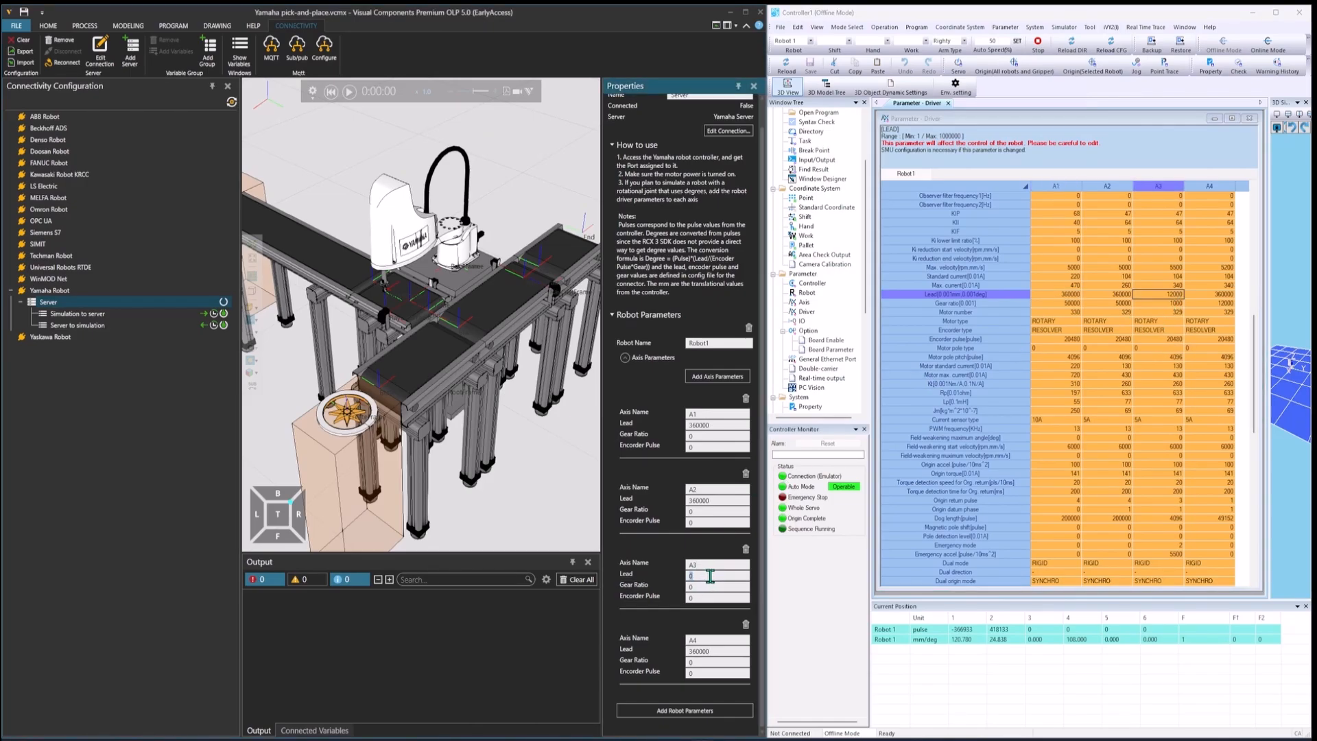
{"action": "key", "text": "ctrl+v"}
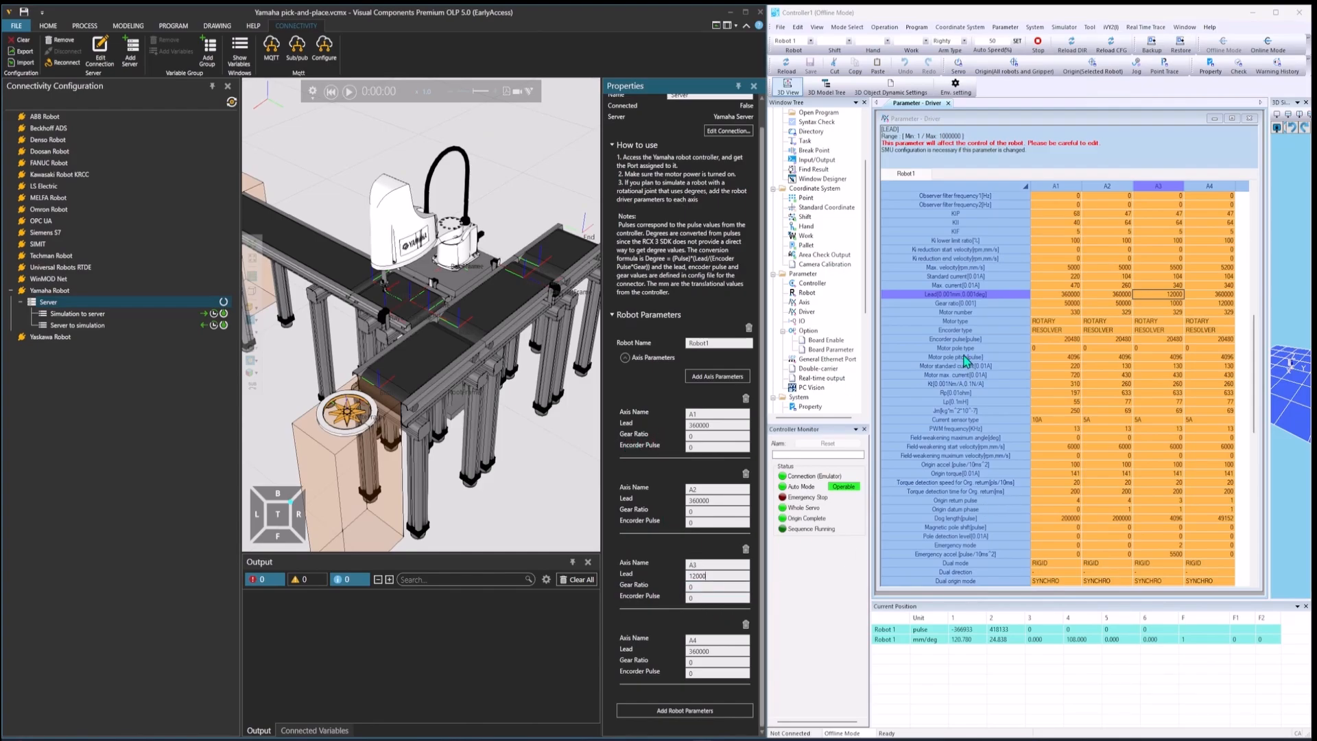
Step: Copy the 50000 gear ratio from the A1 driver parameters into the Gear Ratio of axes A1 and A2
{"action": "left_click", "coordinate": [1070, 302]}
{"action": "left_click", "coordinate": [1071, 302]}
{"action": "double_click", "coordinate": [1071, 303]}
{"action": "key", "text": "ctrl+c"}
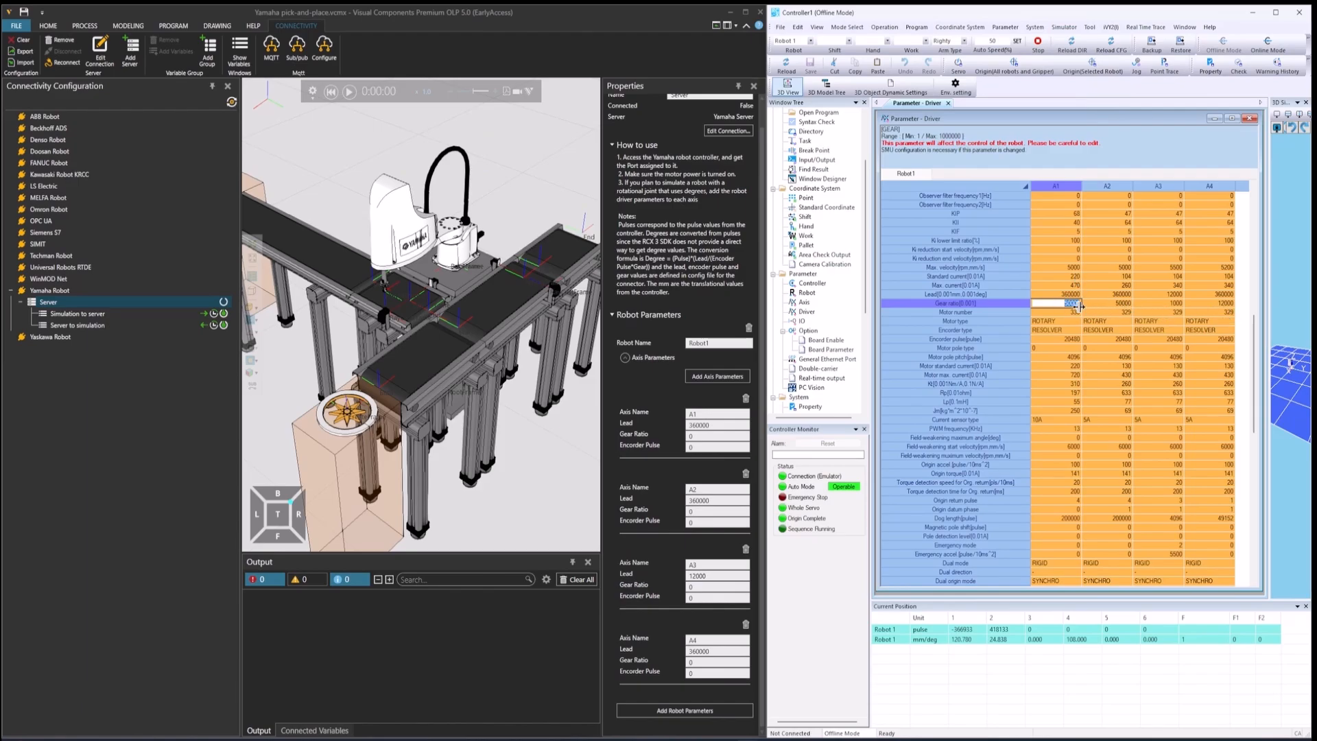
{"action": "left_click", "coordinate": [716, 436]}
{"action": "key", "text": "ctrl+v"}
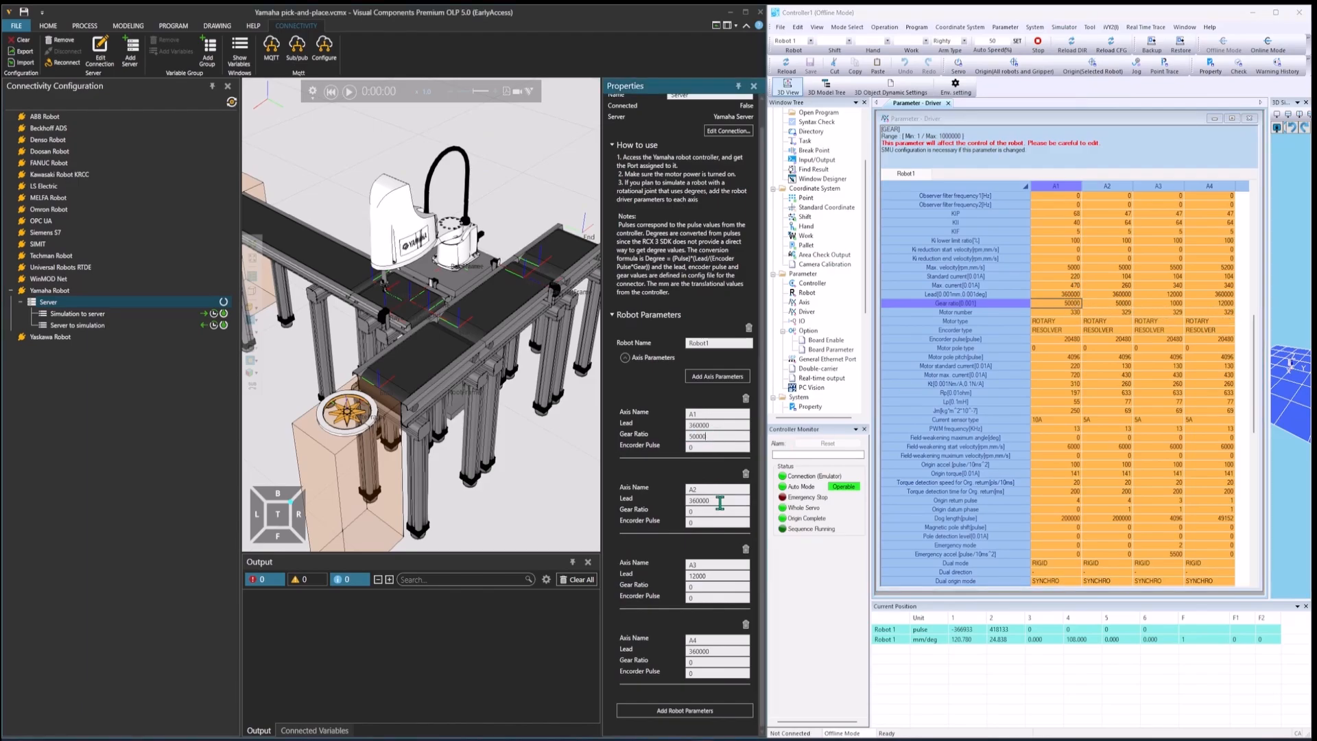
{"action": "left_click", "coordinate": [725, 510]}
Step: Set the Gear Ratio of axis A3 to 1000 and of axis A4 to 12000, taken from the driver parameters
{"action": "double_click", "coordinate": [1175, 303]}
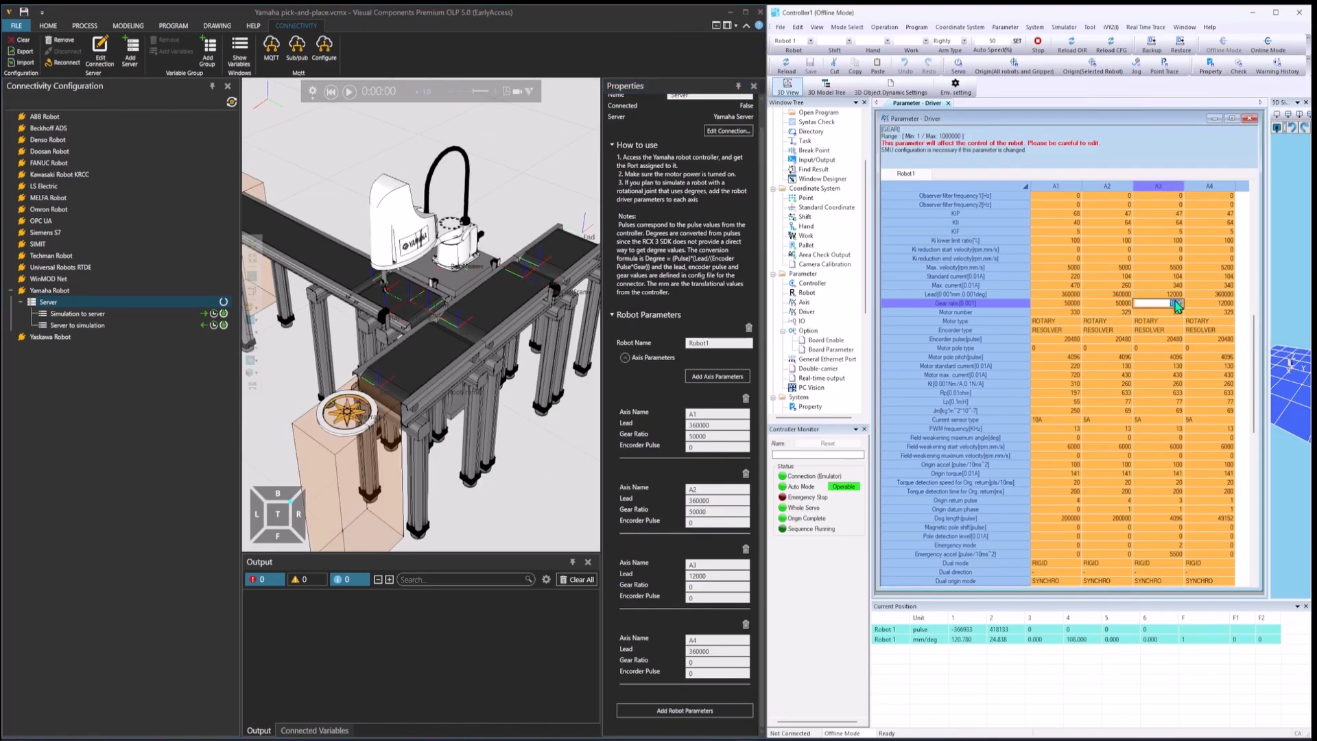
{"action": "double_click", "coordinate": [712, 586]}
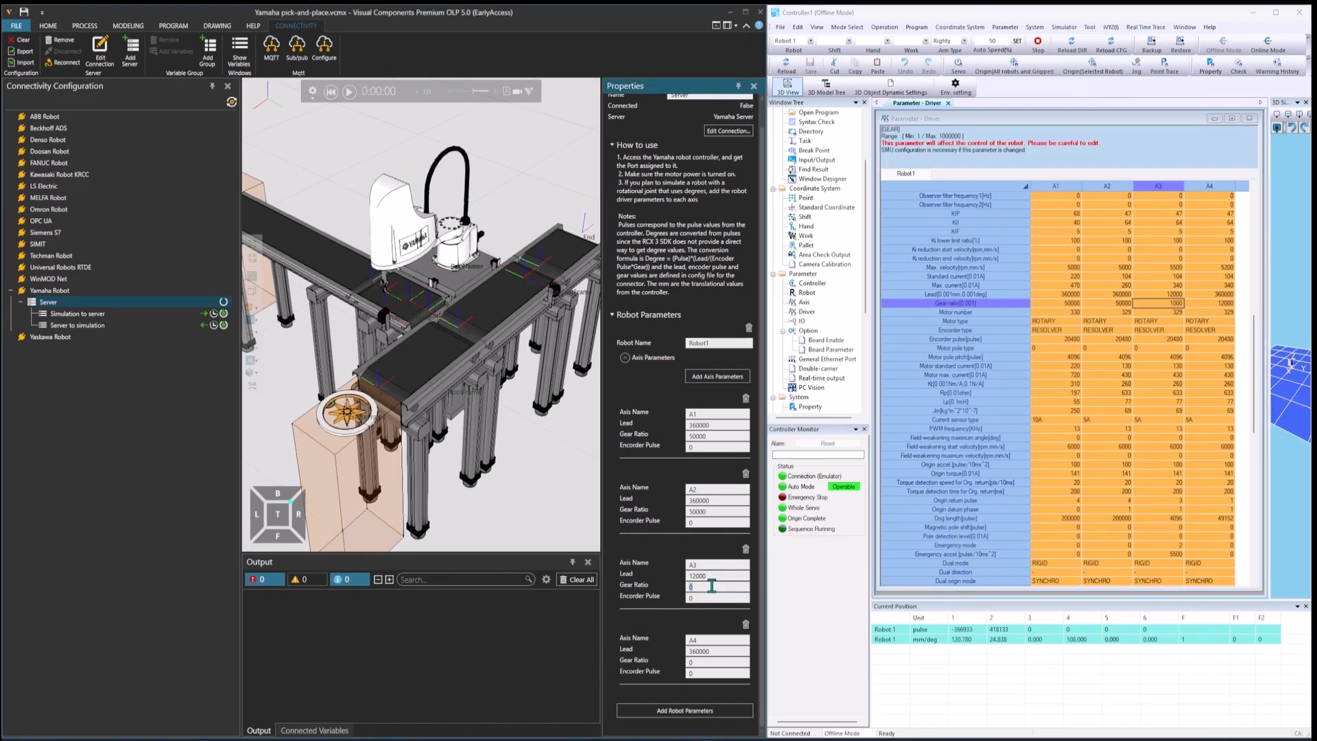
{"action": "type", "text": "1000"}
{"action": "double_click", "coordinate": [1228, 303]}
{"action": "double_click", "coordinate": [1229, 303]}
{"action": "key", "text": "ctrl+c"}
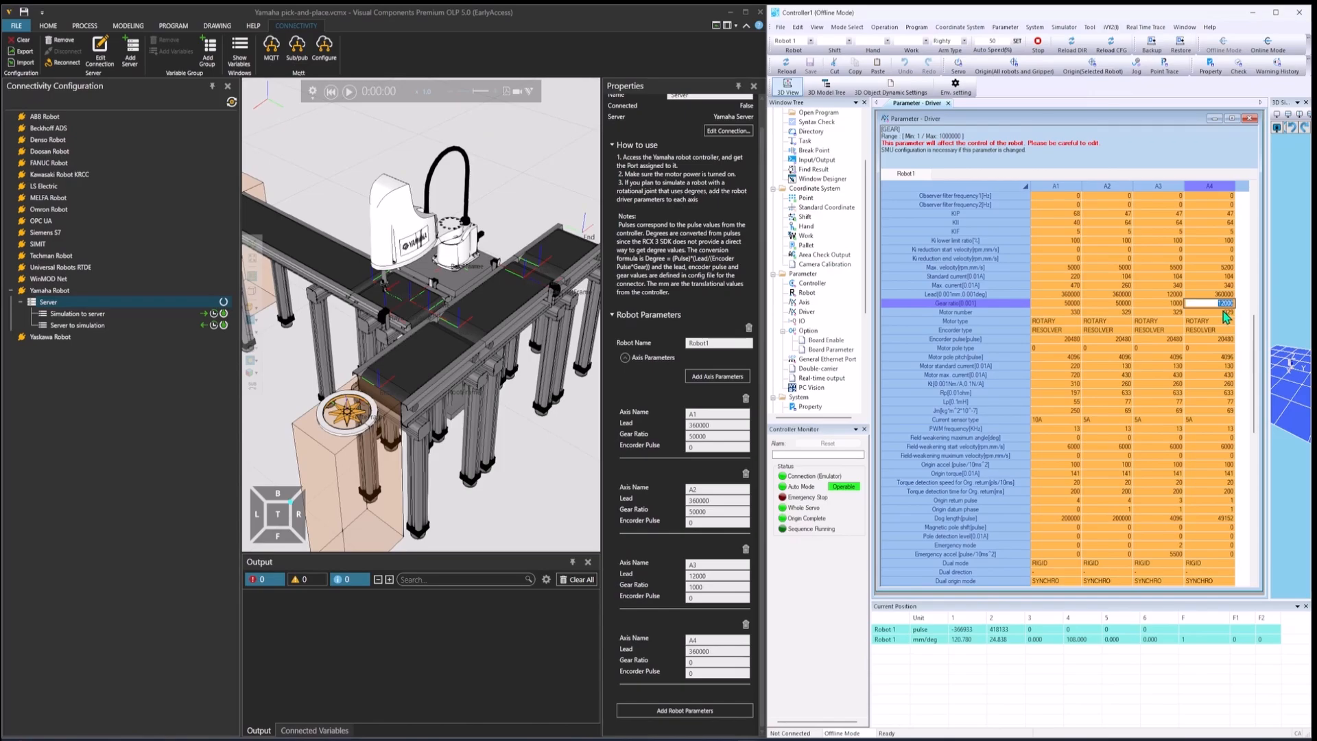
{"action": "double_click", "coordinate": [706, 663]}
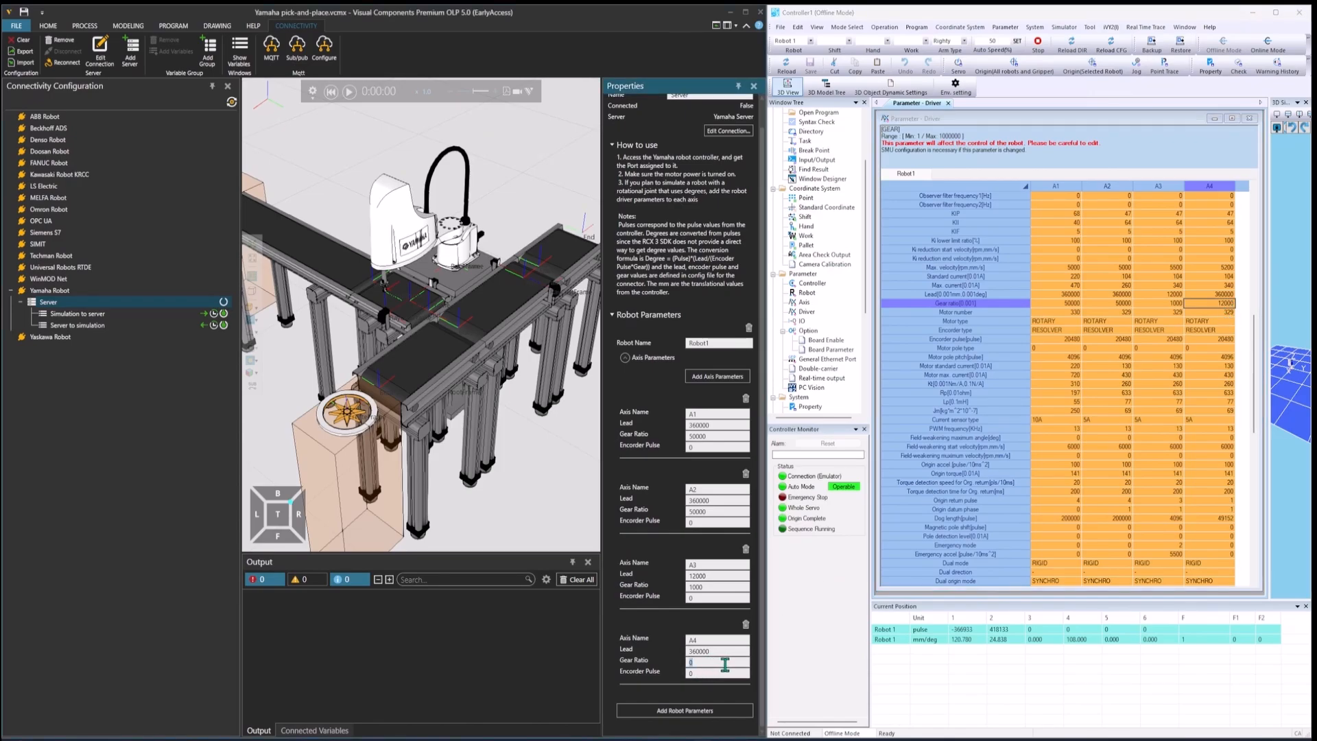
{"action": "key", "text": "ctrl+v"}
Step: Copy the 20480 encoder pulse value from the driver parameters into the Encoder Pulse of all four axes
{"action": "double_click", "coordinate": [1071, 339]}
{"action": "double_click", "coordinate": [1072, 338]}
{"action": "key", "text": "ctrl+c"}
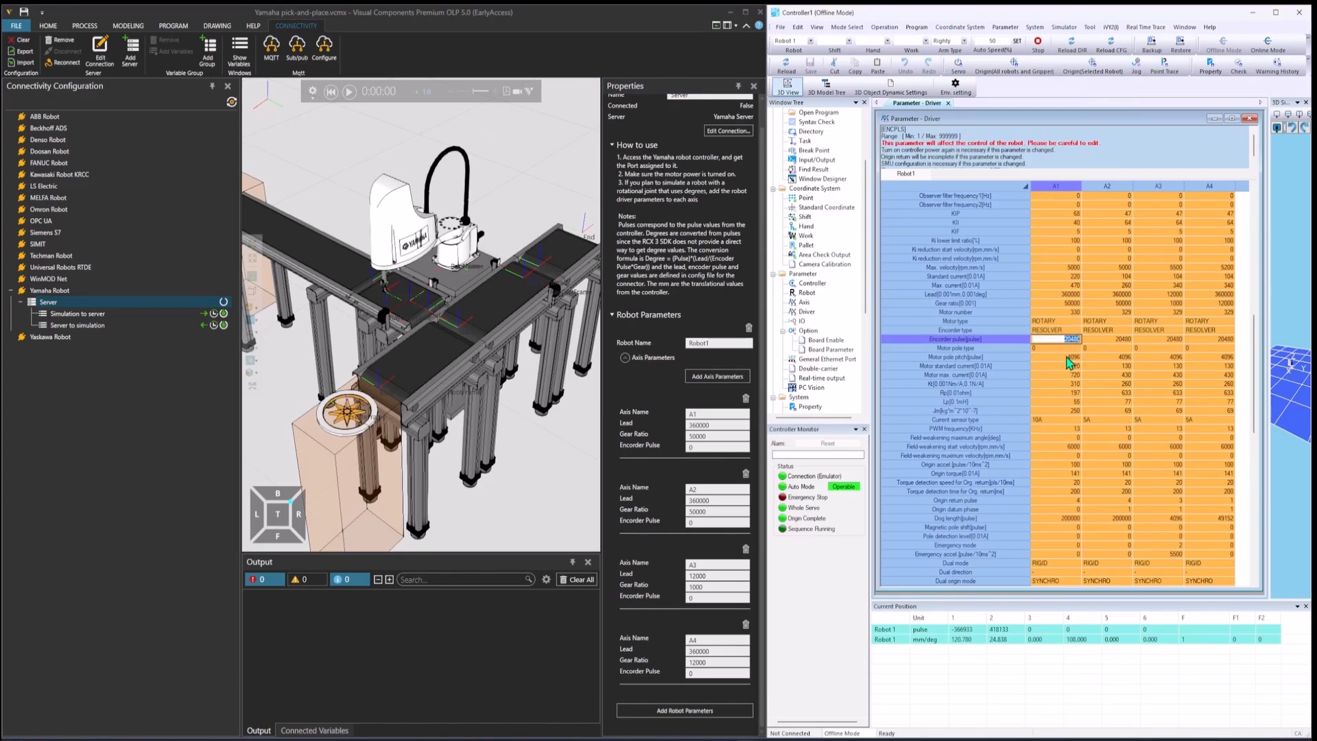
{"action": "left_click", "coordinate": [709, 448]}
{"action": "left_click", "coordinate": [707, 523]}
{"action": "key", "text": "ctrl+v"}
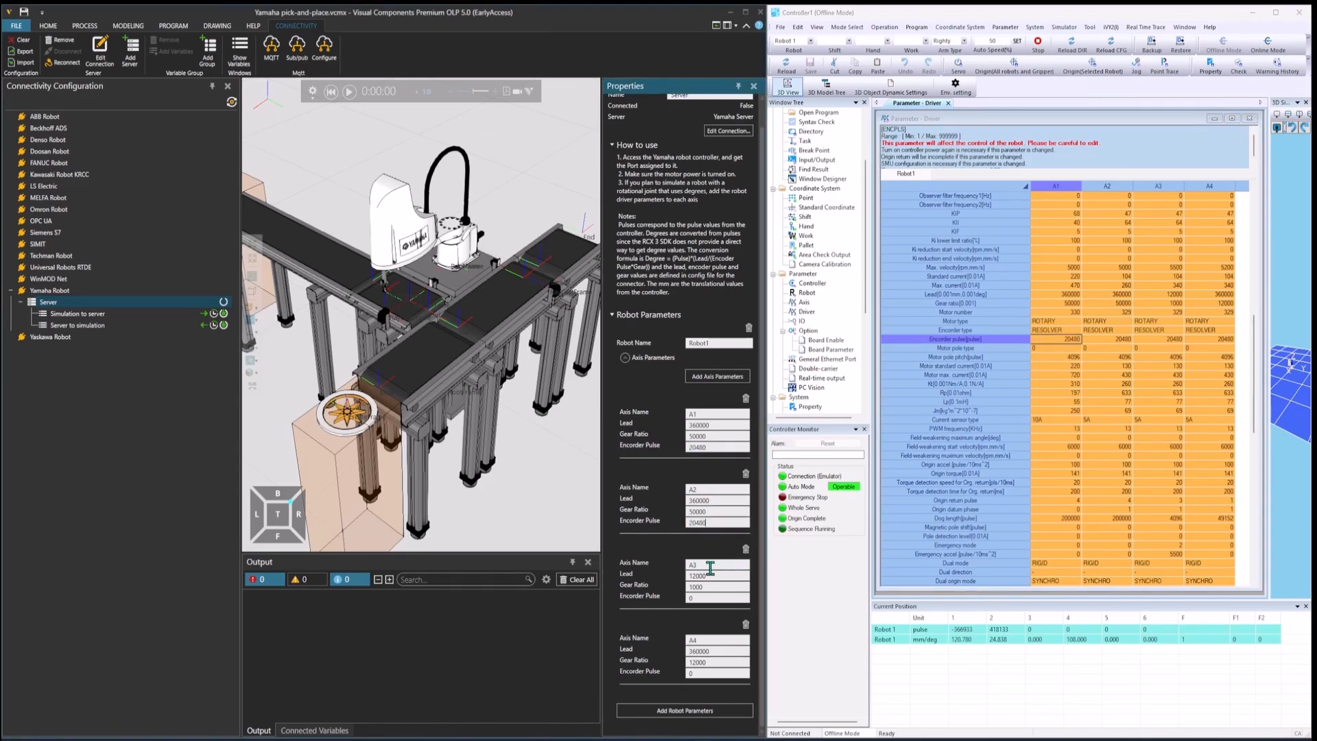
{"action": "left_click", "coordinate": [707, 673]}
{"action": "key", "text": "ctrl+v"}
{"action": "left_click", "coordinate": [562, 672]}
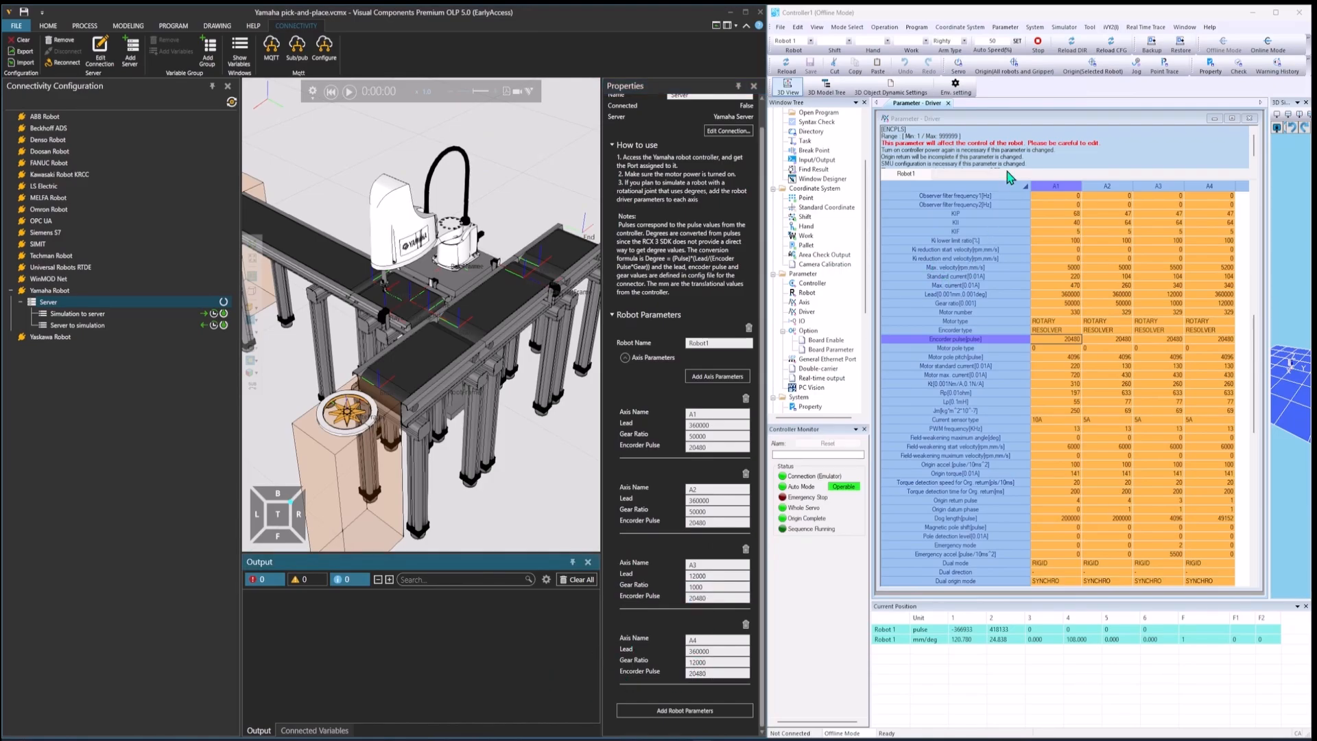
Step: Close the driver parameters, widen the 3D Simulator View in the controller window, and maximize Visual Components
{"action": "left_click", "coordinate": [1249, 118]}
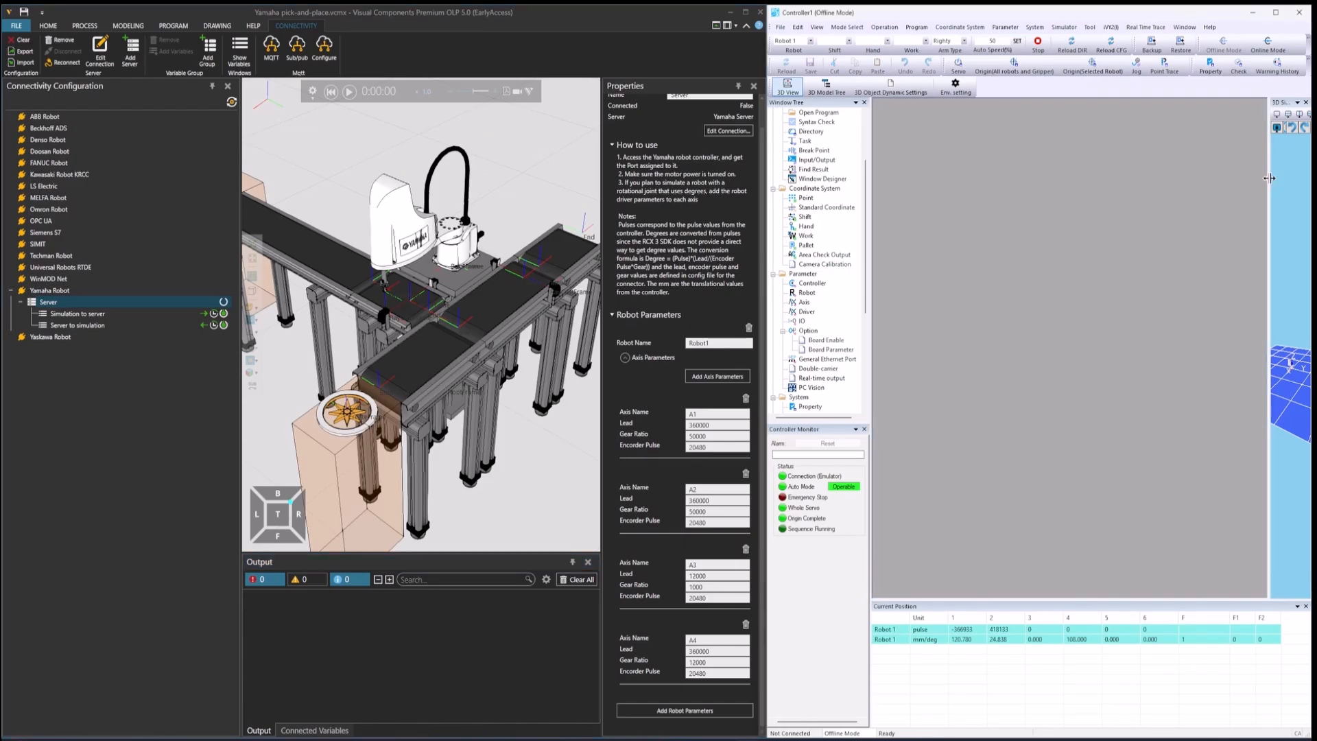
{"action": "left_click_drag", "start_coordinate": [1270, 179], "coordinate": [1101, 185]}
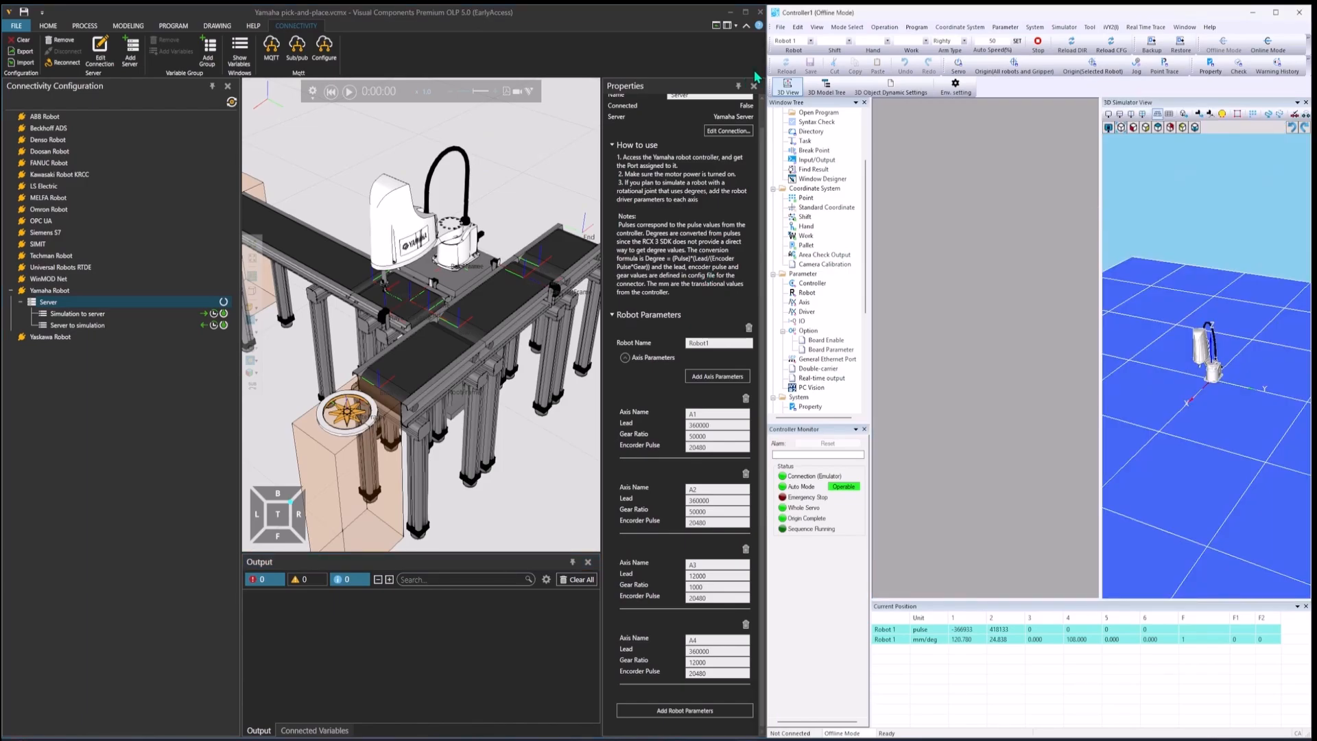
{"action": "left_click", "coordinate": [746, 12]}
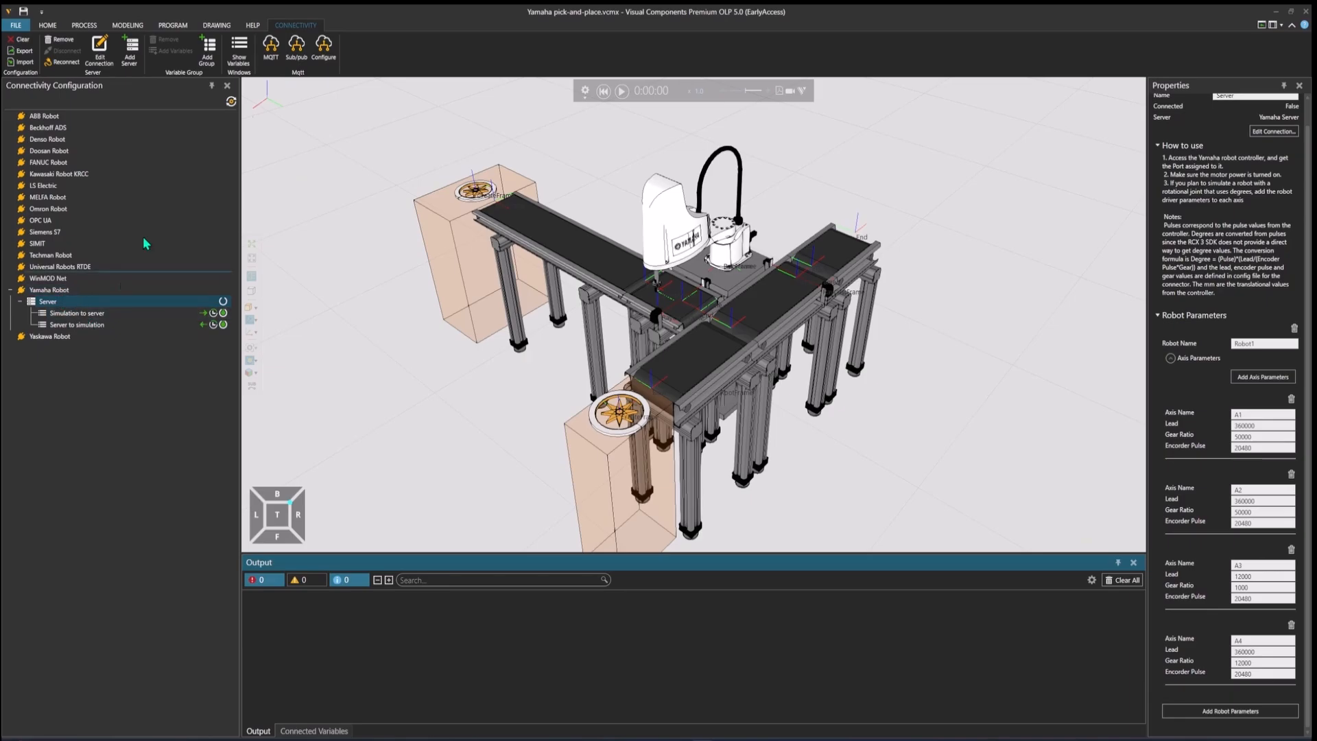
Step: Open variable pairing for the Server to simulation group, and reposition and enlarge the Create Variable Pairs window
{"action": "right_click", "coordinate": [95, 327]}
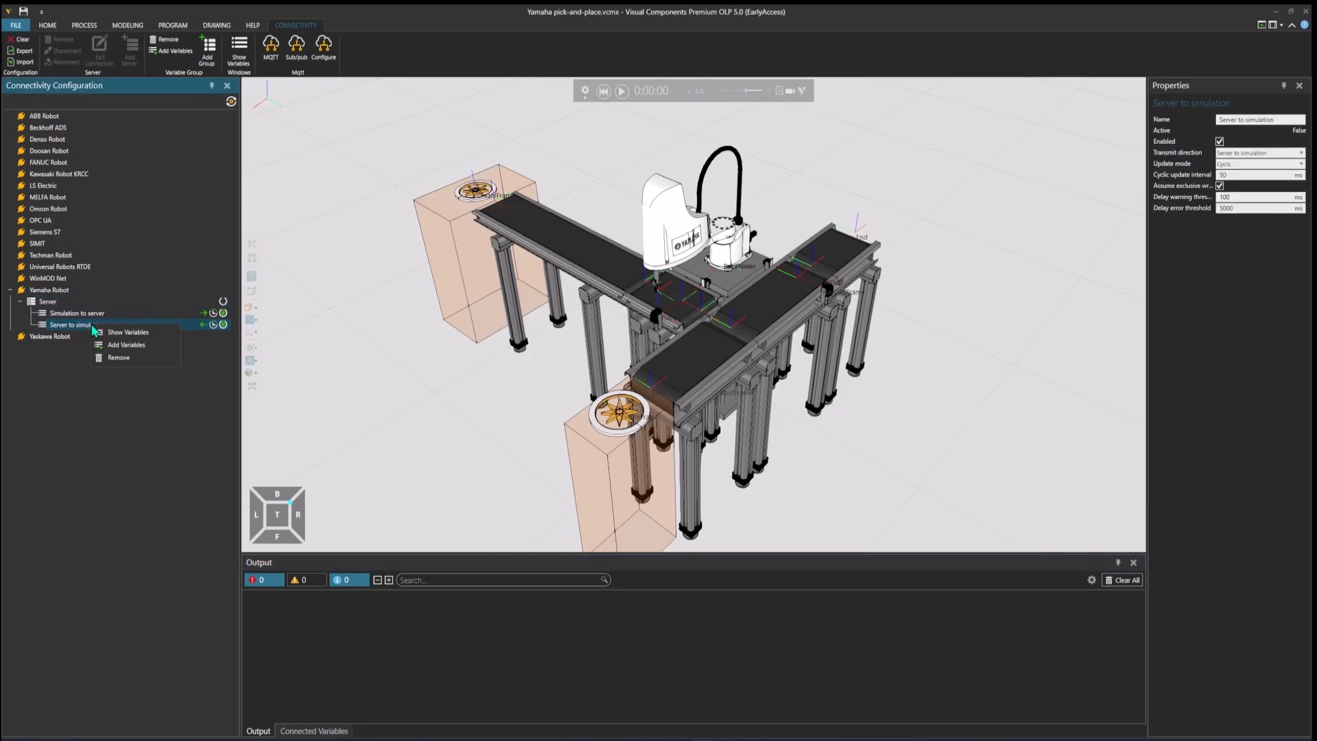
{"action": "left_click", "coordinate": [155, 351]}
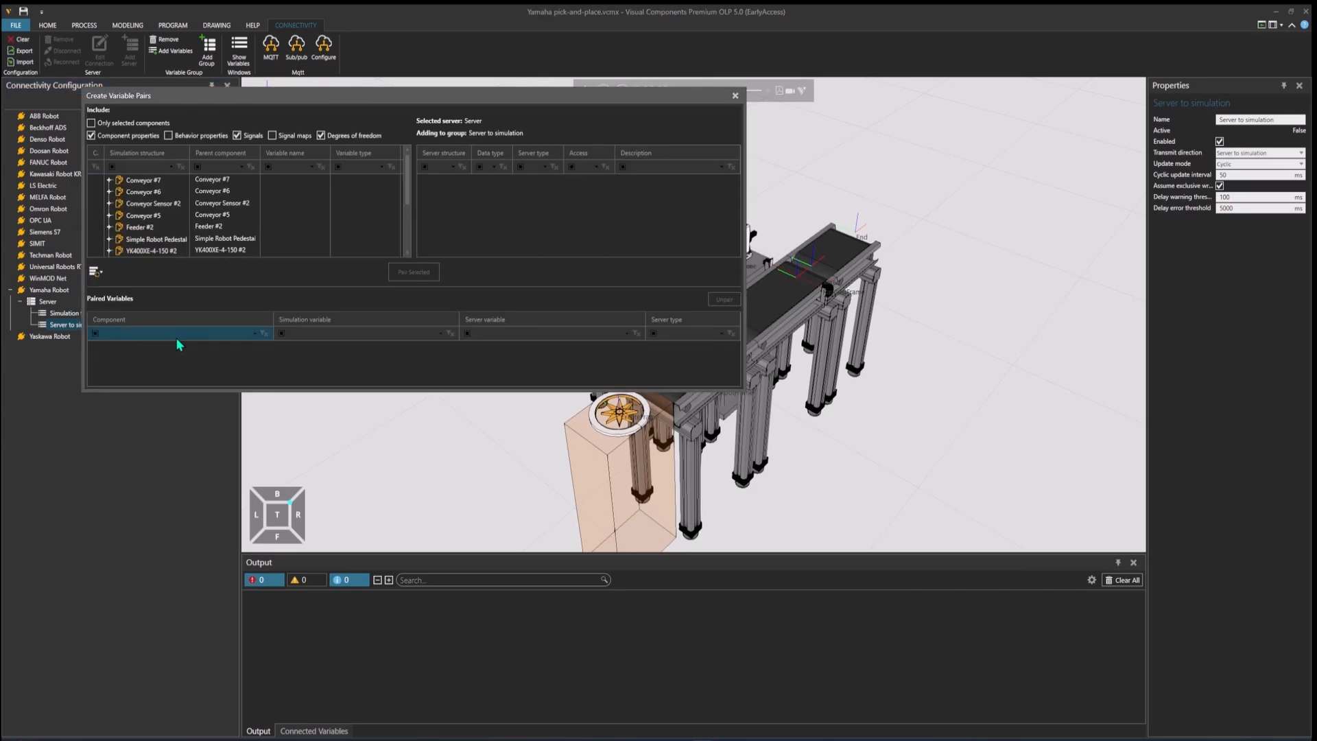
{"action": "left_click_drag", "start_coordinate": [373, 95], "coordinate": [588, 133]}
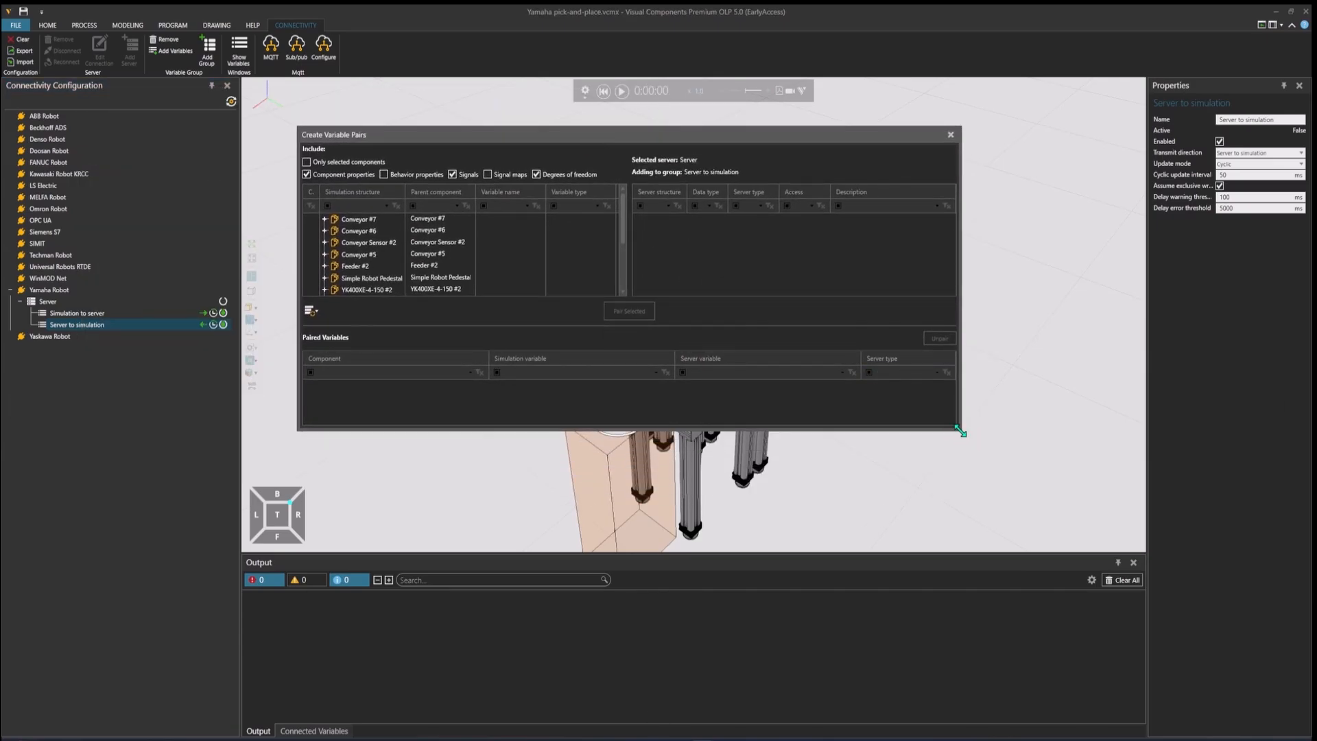
{"action": "left_click_drag", "start_coordinate": [962, 433], "coordinate": [1029, 503]}
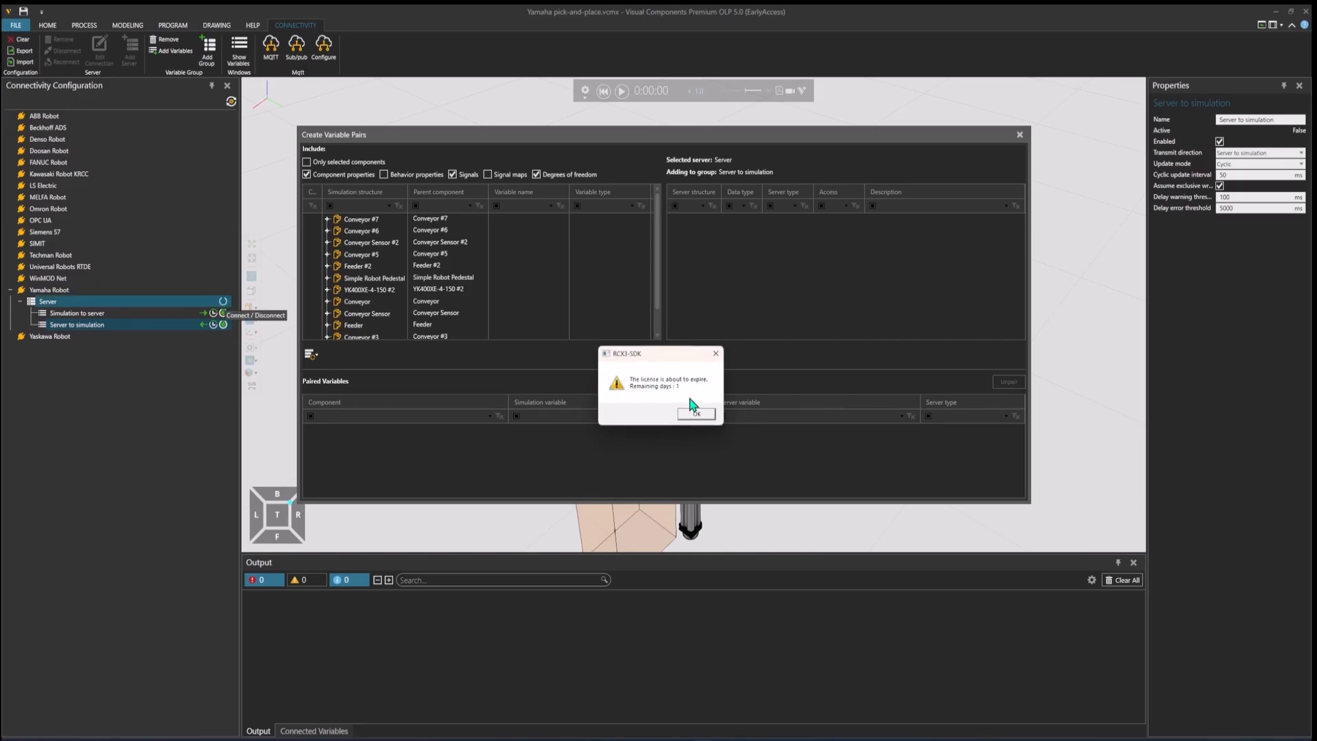
Step: Connect the Yamaha server, dismissing the license notice, and expand the Robots and IO folders in the server structure
{"action": "left_click", "coordinate": [696, 414]}
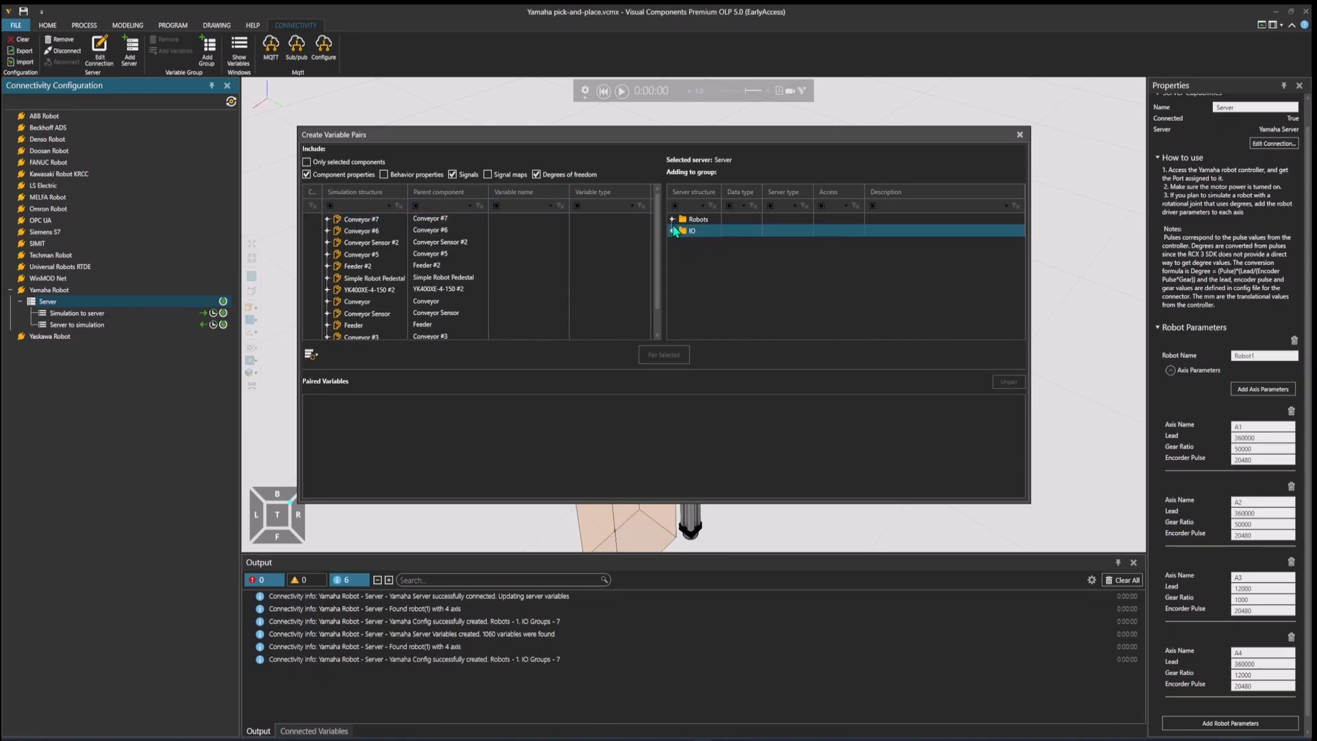
{"action": "left_click", "coordinate": [696, 220]}
{"action": "left_click", "coordinate": [672, 219]}
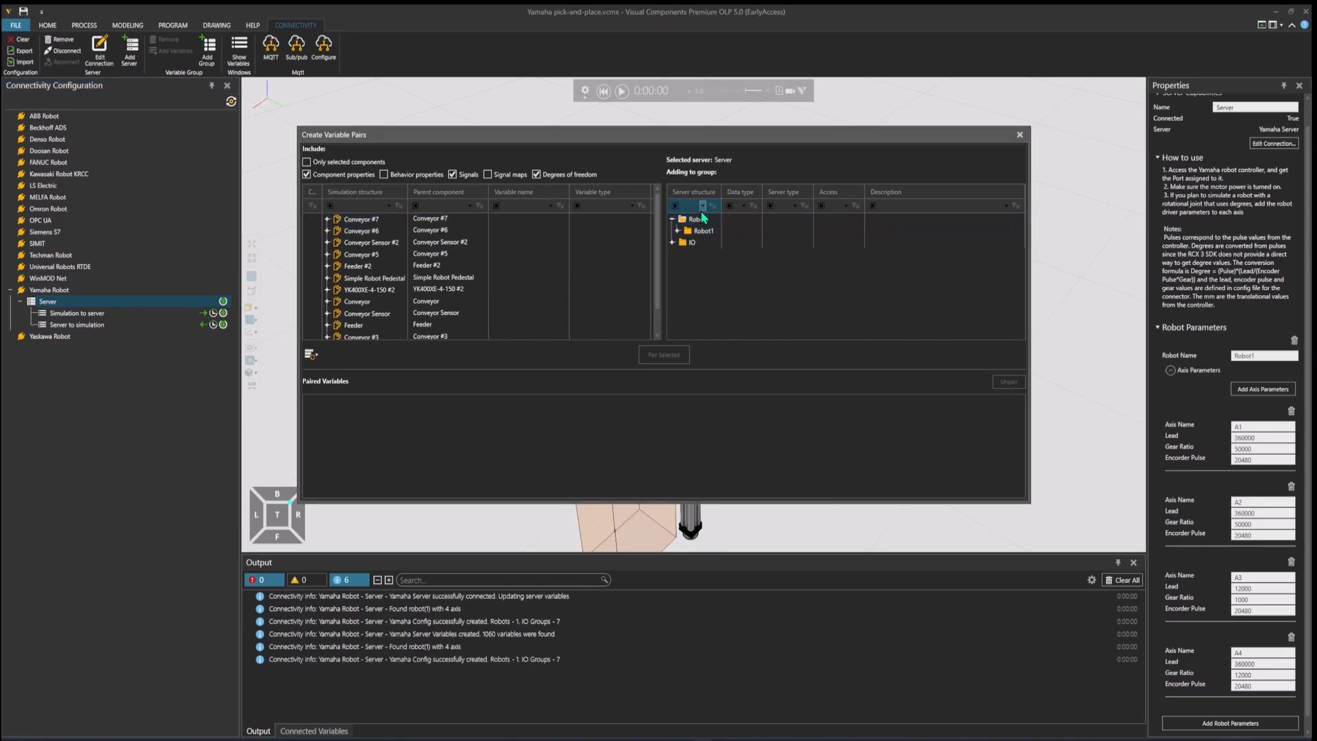
{"action": "left_click", "coordinate": [672, 243]}
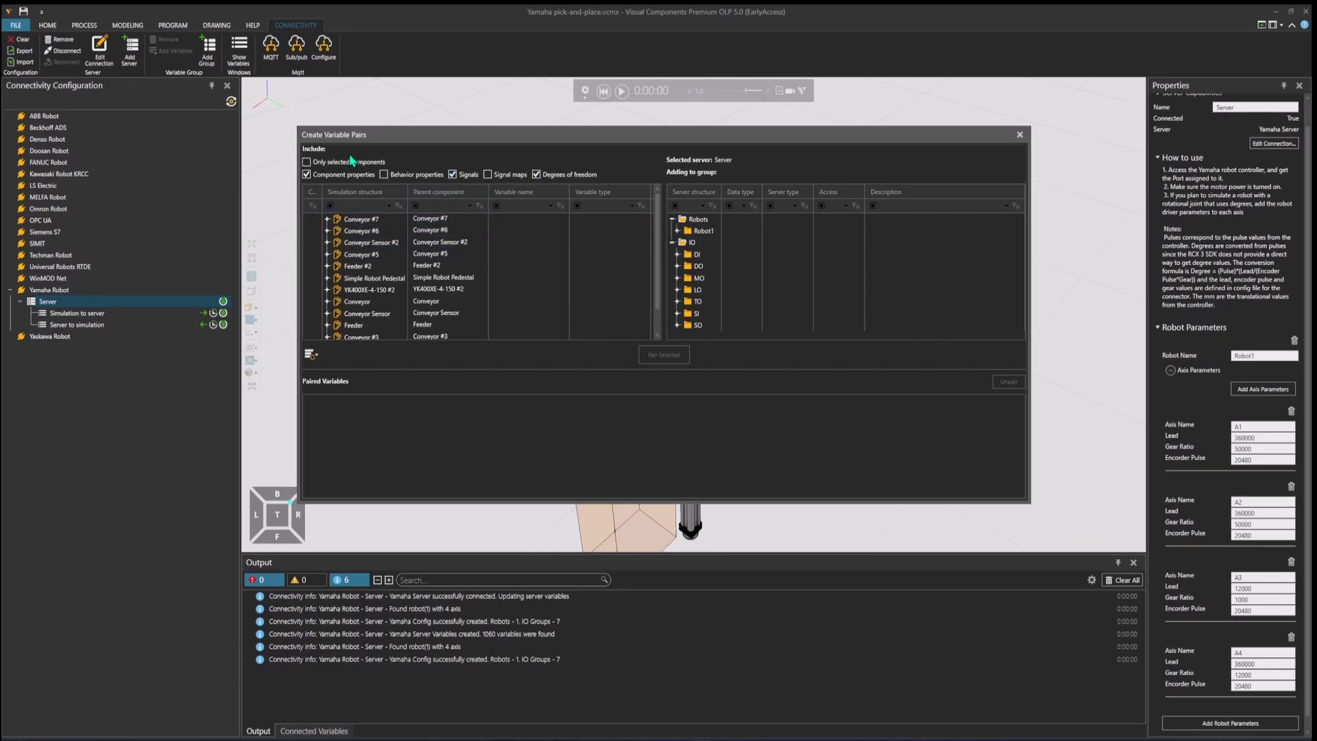
Step: Filter the simulation structure to include only signal maps and degrees of freedom, excluding component properties and signals
{"action": "left_click", "coordinate": [384, 238]}
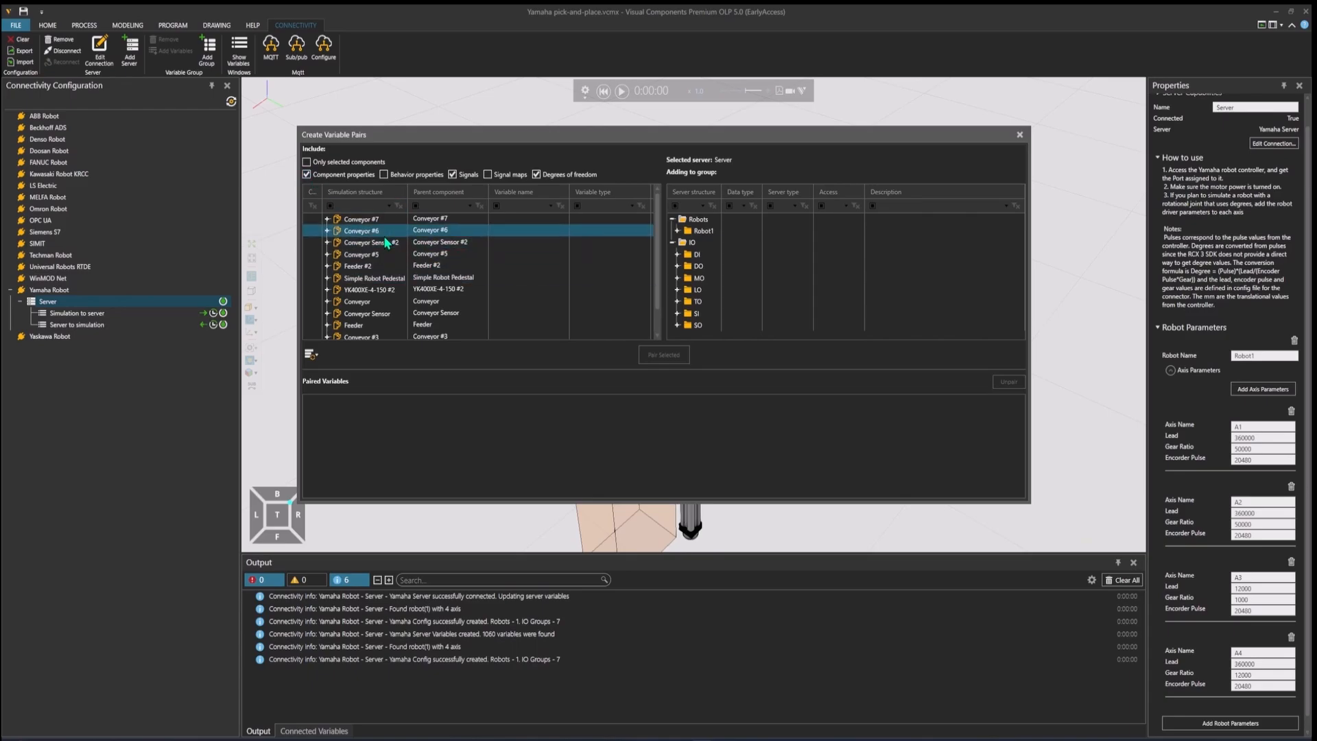
{"action": "left_click", "coordinate": [381, 243]}
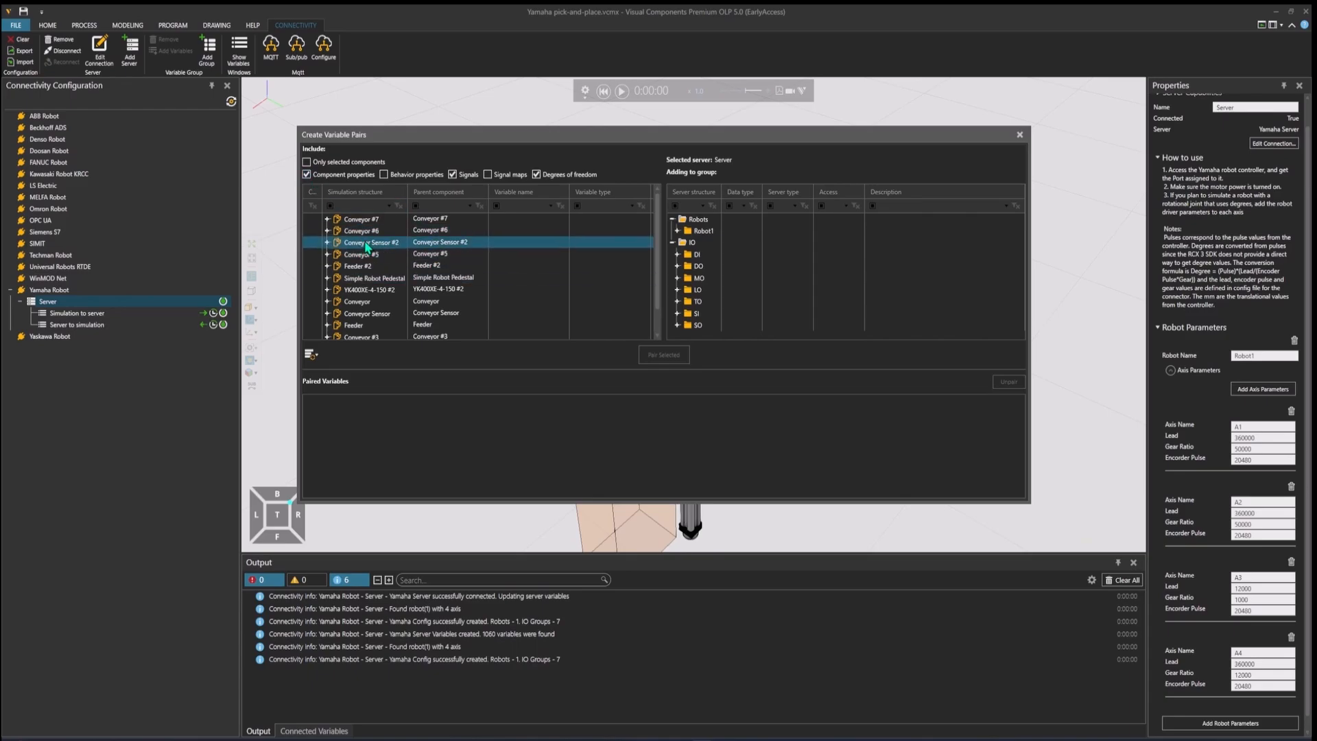
{"action": "left_click", "coordinate": [307, 174]}
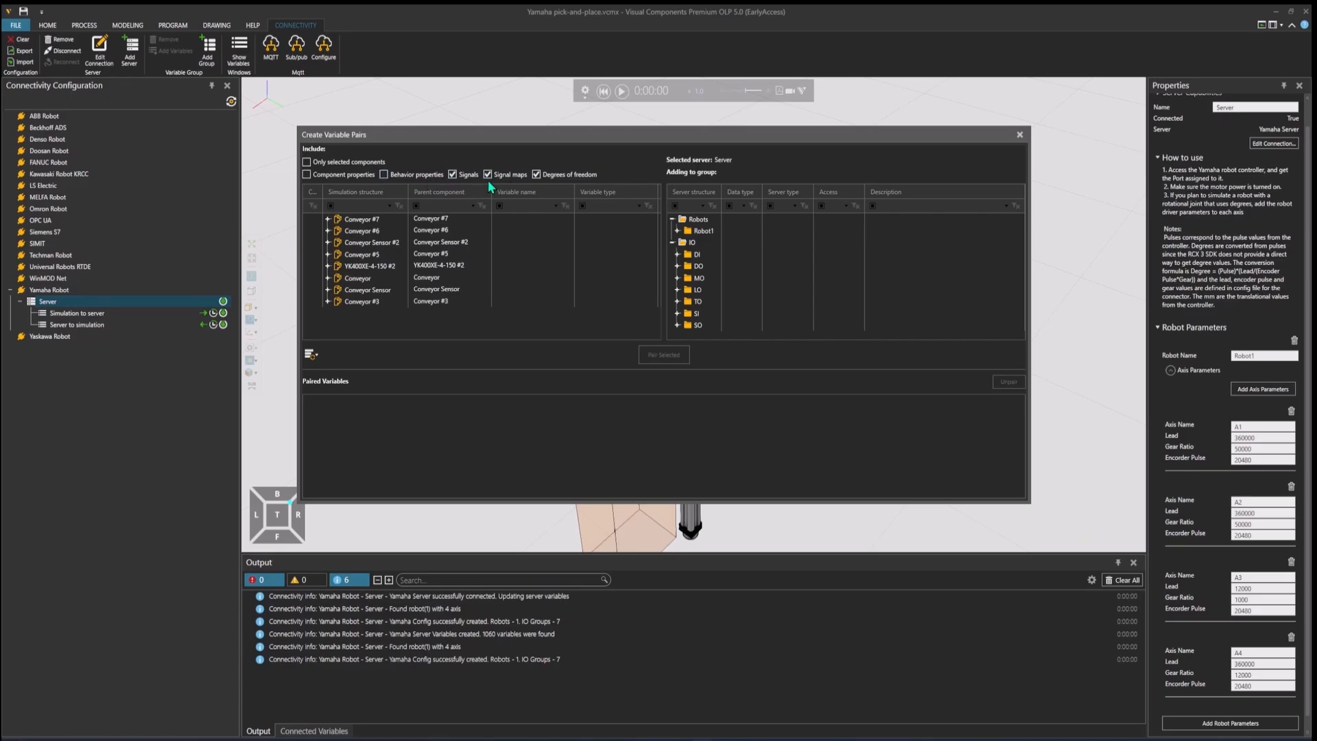
{"action": "left_click", "coordinate": [453, 174]}
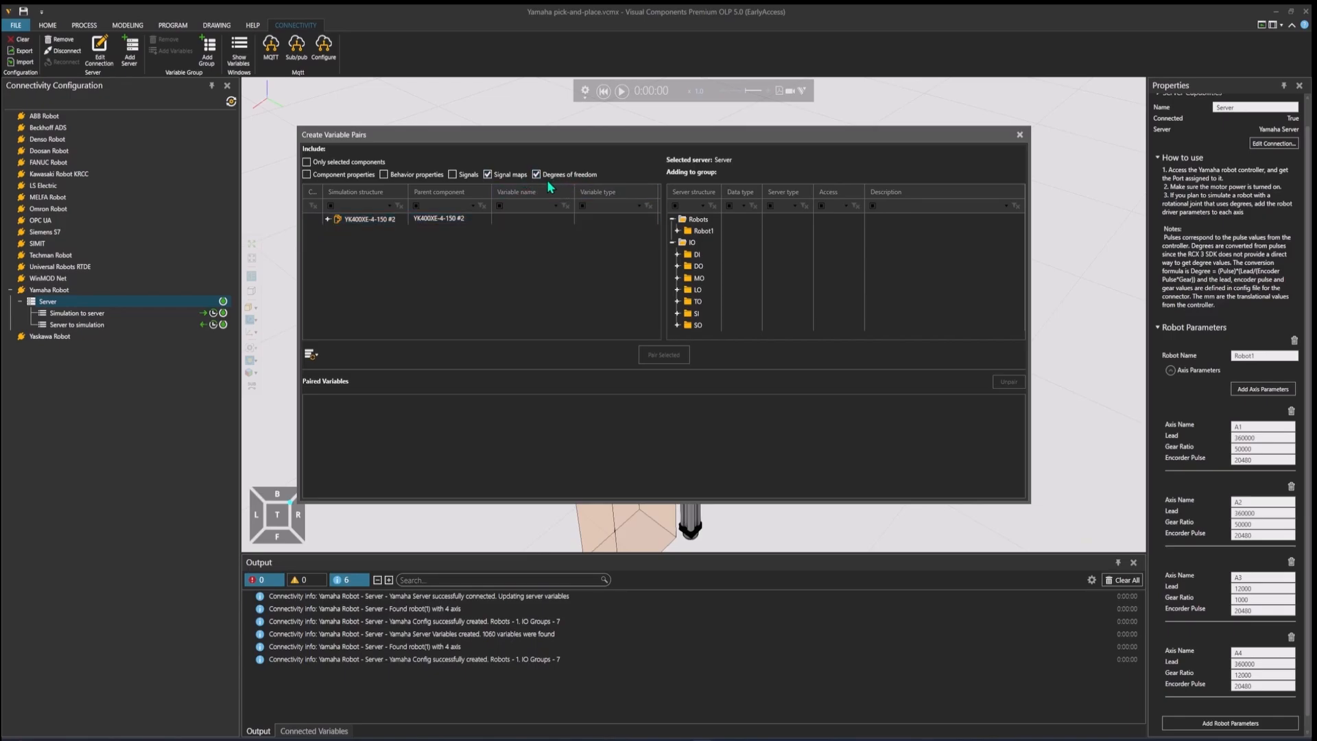
Step: Expand the YK400XE-4-150 #2 robot's Behaviors and RCX controller in the simulation structure to list its joints
{"action": "left_click", "coordinate": [331, 221]}
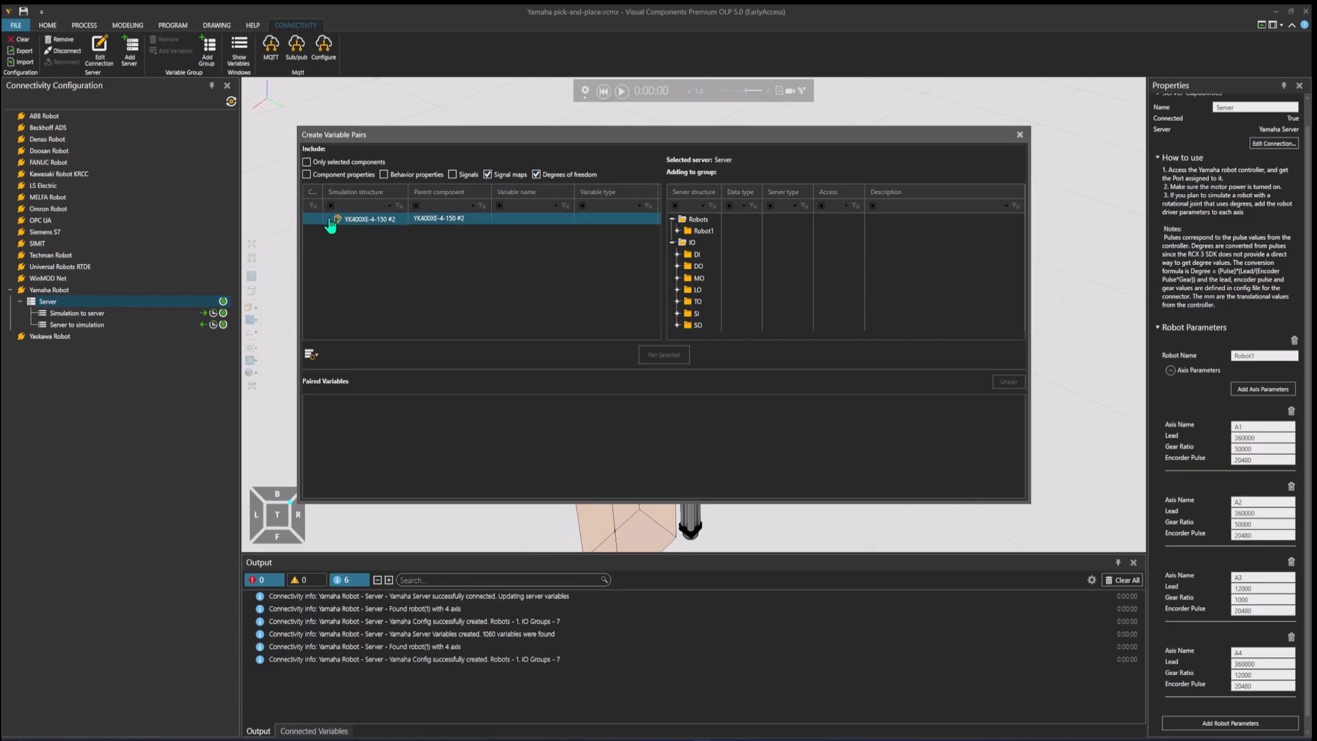
{"action": "left_click", "coordinate": [328, 219]}
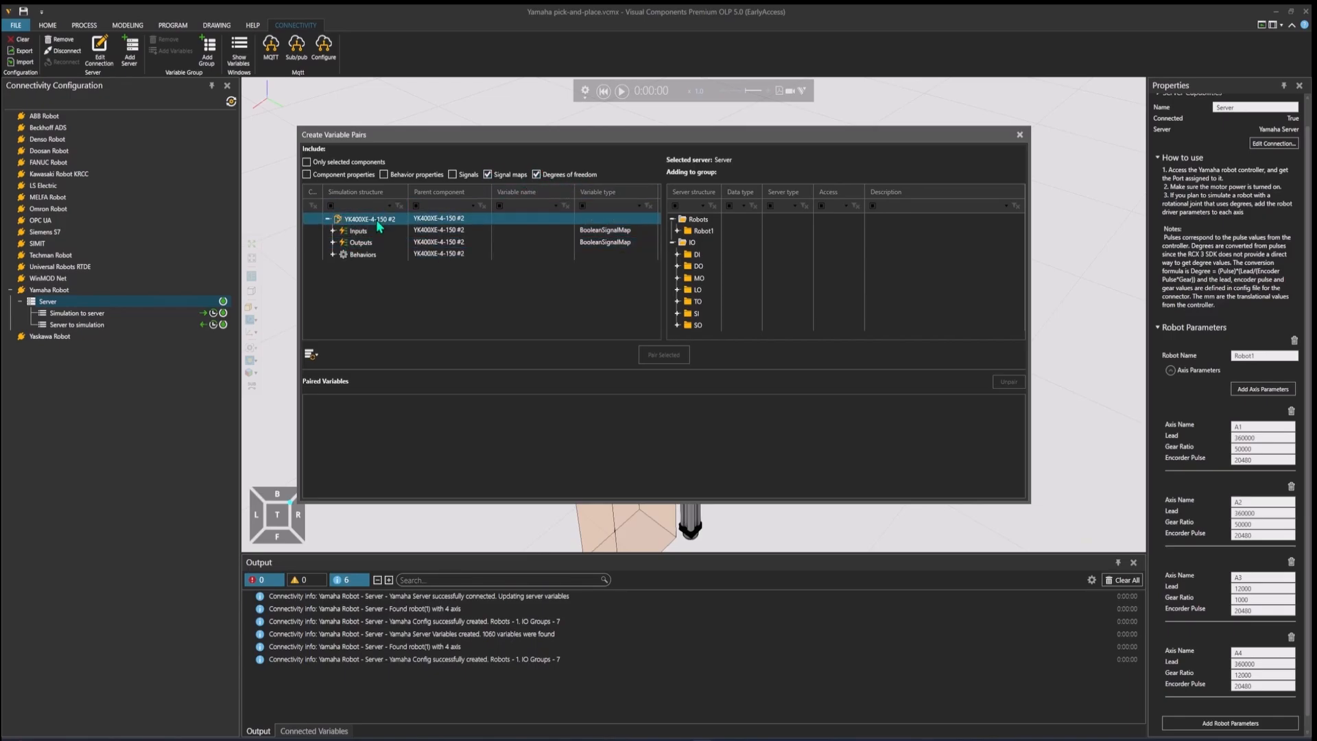
{"action": "left_click", "coordinate": [333, 254]}
{"action": "left_click", "coordinate": [341, 268]}
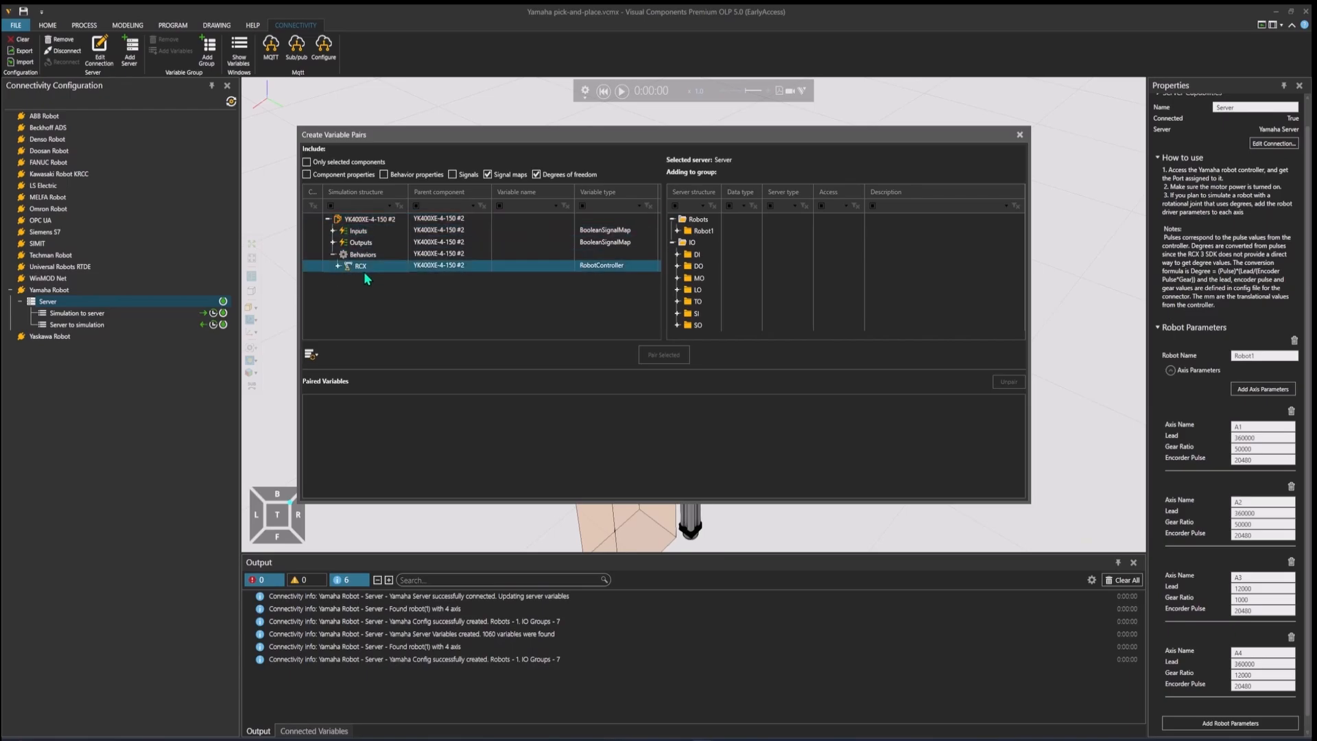
{"action": "left_click", "coordinate": [336, 267]}
{"action": "left_click", "coordinate": [393, 290]}
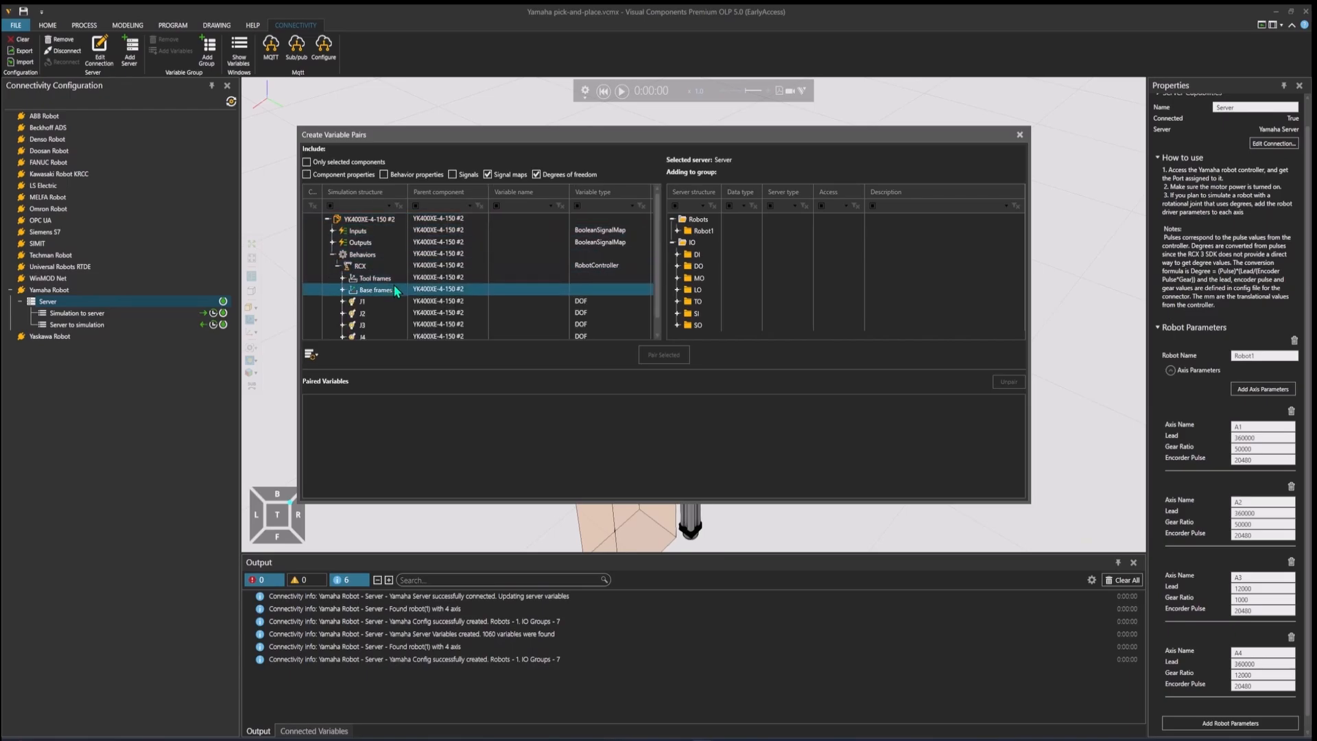
Step: Expand joint J1 under the RCX controller in the simulation structure and select its VALUE variable
{"action": "scroll", "coordinate": [401, 285], "scroll_direction": "down", "scroll_amount": 1}
{"action": "left_click", "coordinate": [343, 294]}
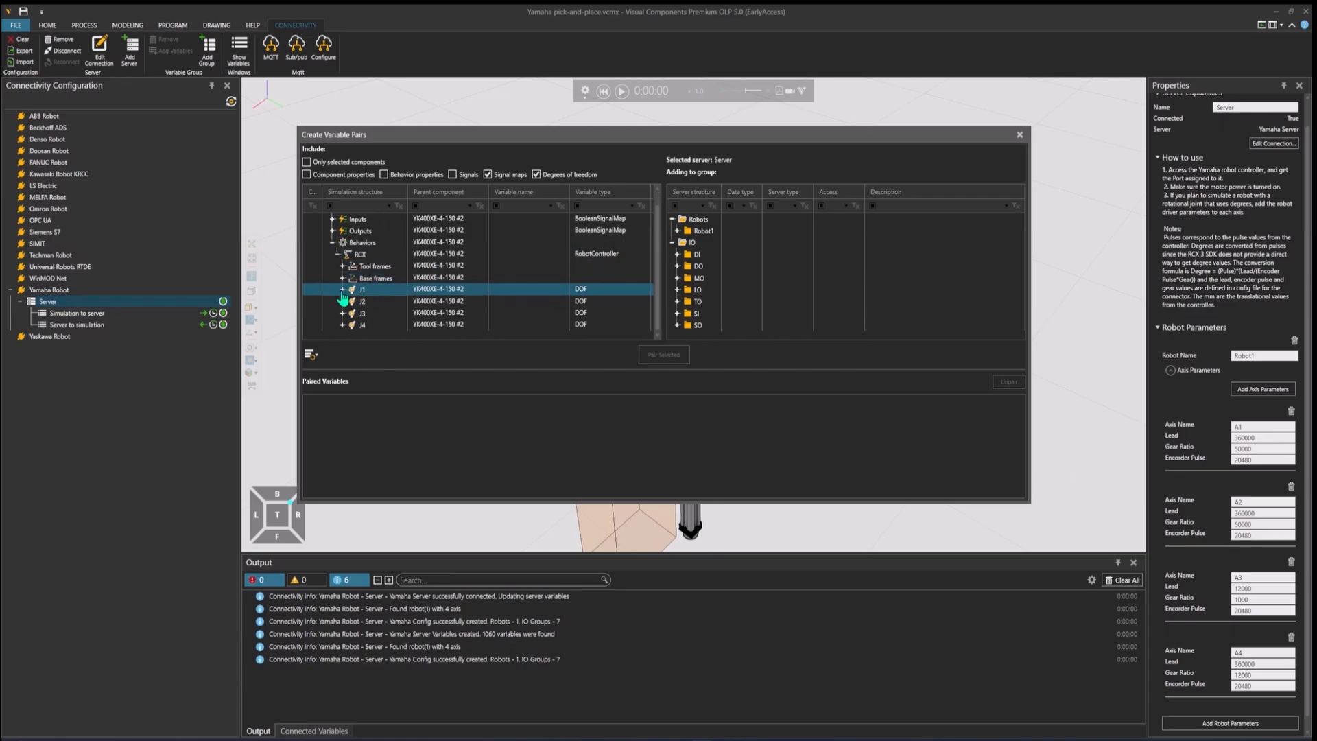
{"action": "left_click", "coordinate": [343, 291]}
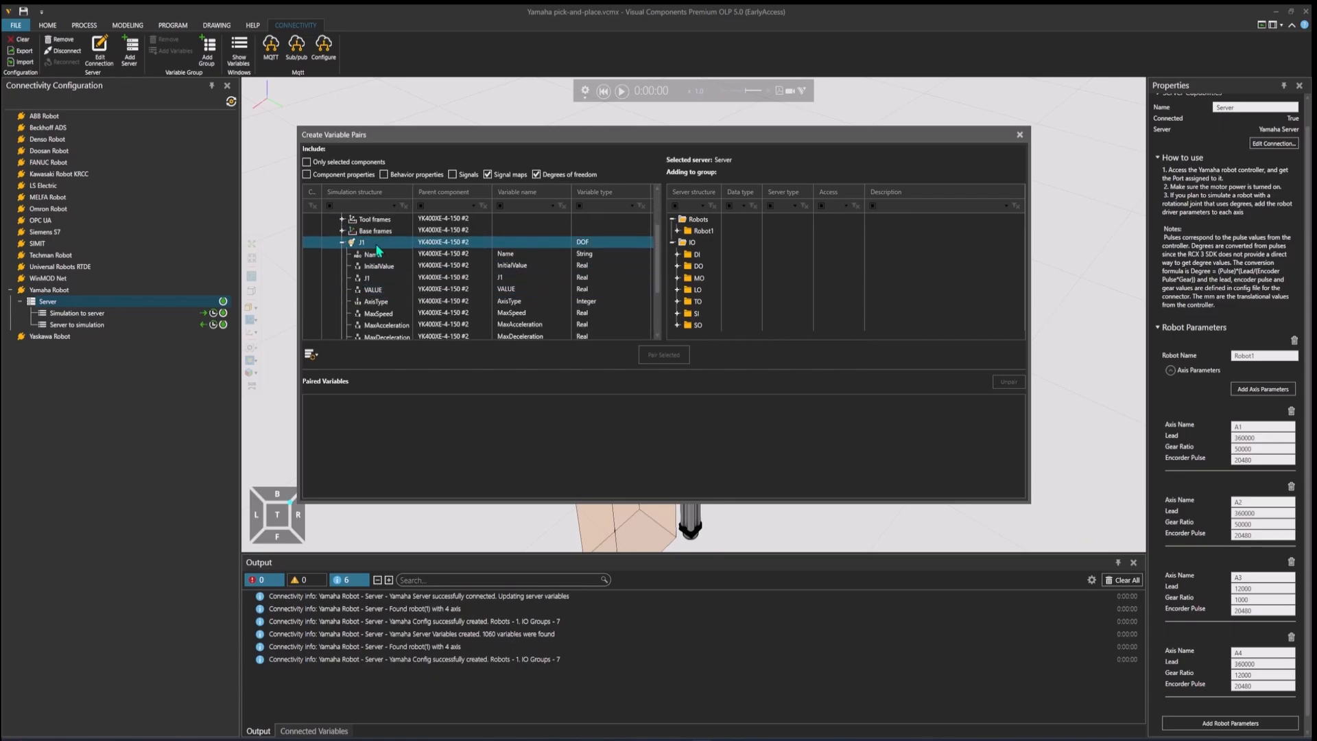
{"action": "left_click", "coordinate": [401, 266]}
{"action": "left_click", "coordinate": [398, 278]}
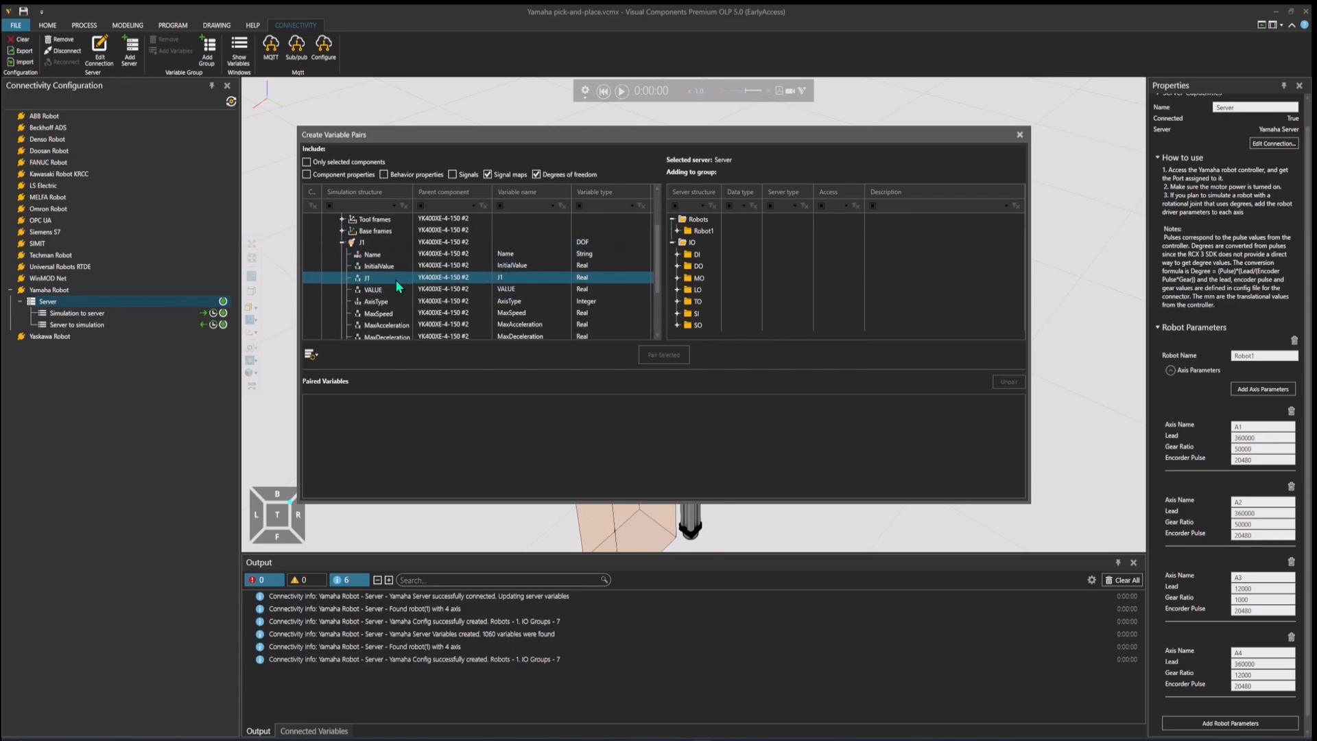
{"action": "scroll", "coordinate": [391, 272], "scroll_direction": "down", "scroll_amount": 1}
{"action": "scroll", "coordinate": [392, 276], "scroll_direction": "up", "scroll_amount": 1}
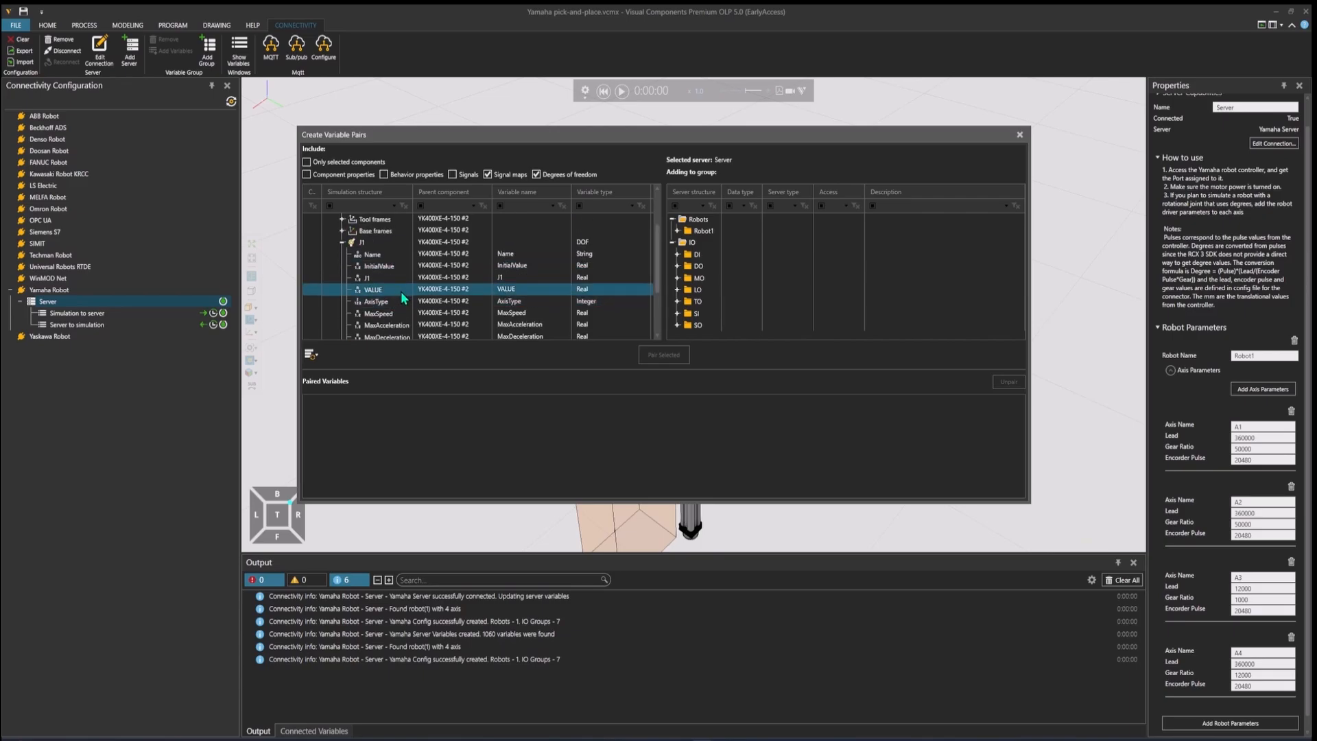
{"action": "left_click", "coordinate": [400, 290]}
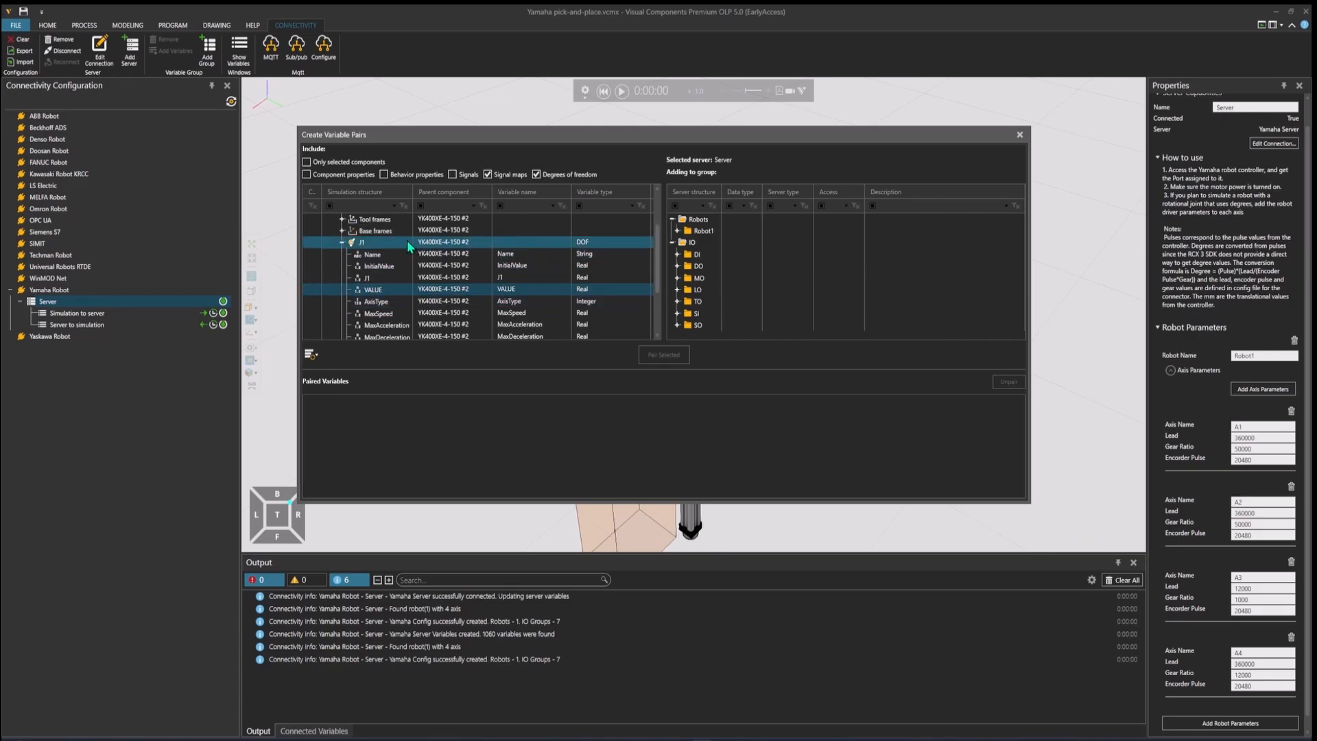
{"action": "left_click", "coordinate": [676, 231]}
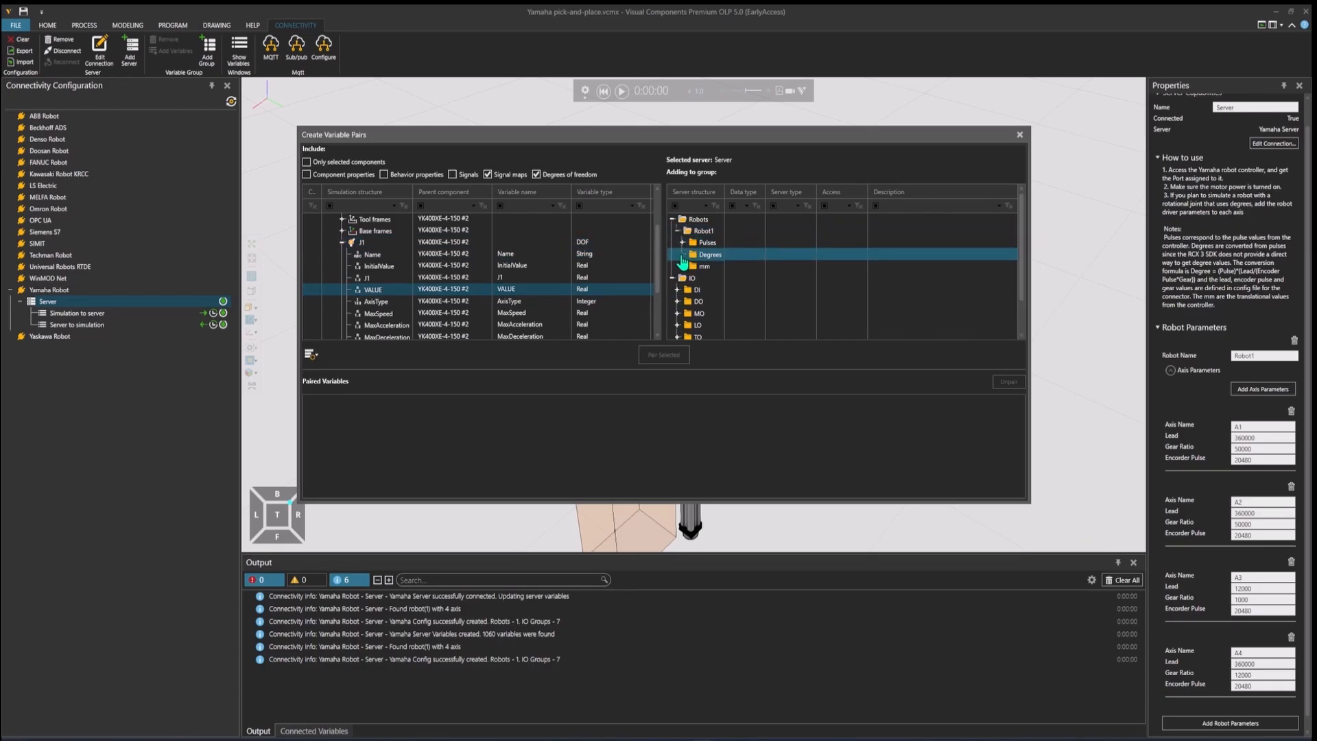
{"action": "left_click", "coordinate": [683, 255]}
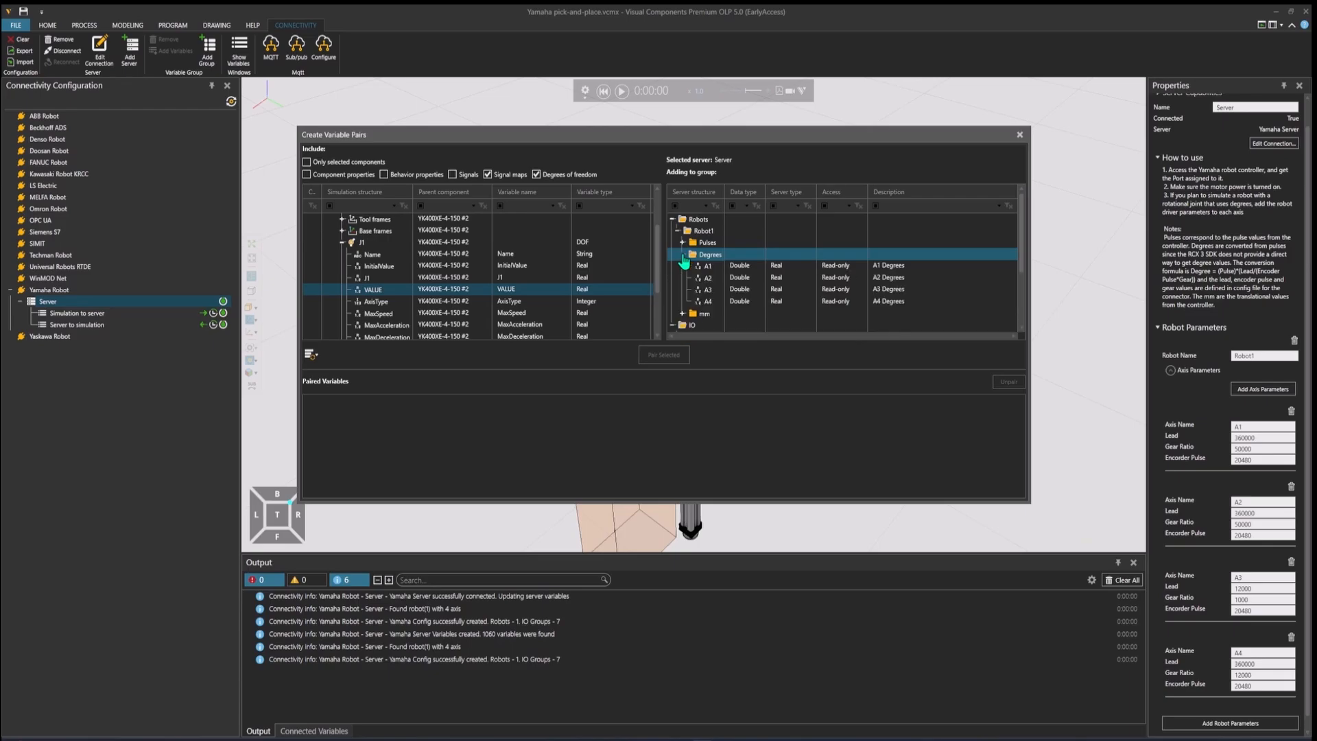
{"action": "left_click", "coordinate": [721, 267]}
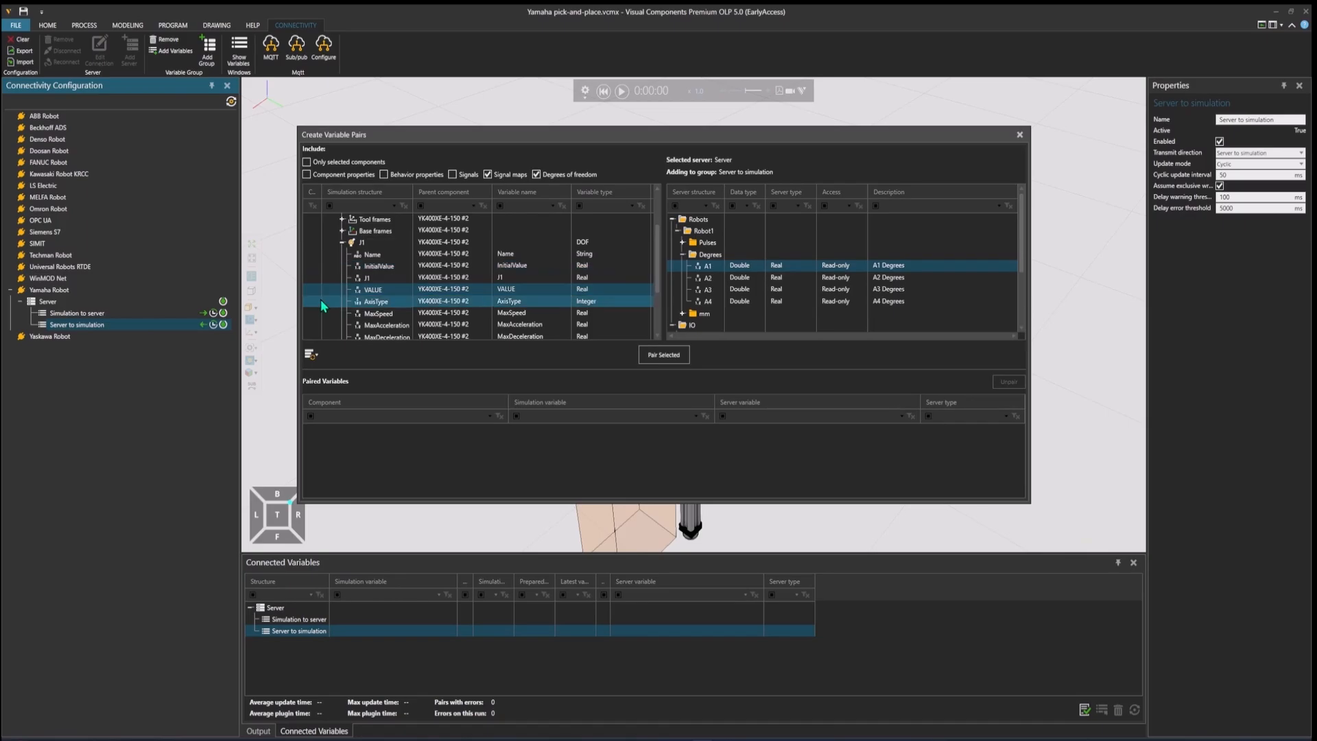
Step: Close the pairing window, reconnect the Yamaha server, dismissing the license notice, and reopen variable pairing for the Server to simulation group
{"action": "left_click", "coordinate": [1020, 136]}
{"action": "left_click", "coordinate": [223, 304]}
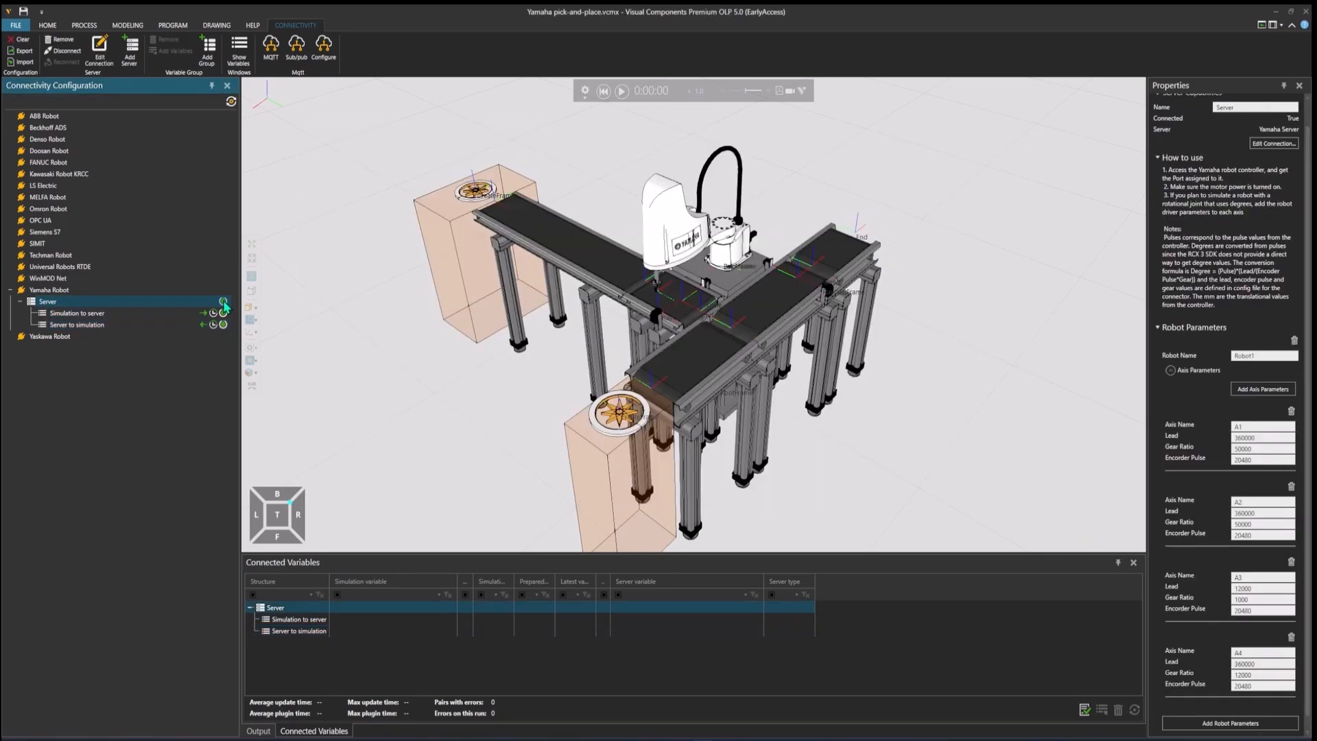
{"action": "left_click", "coordinate": [224, 303]}
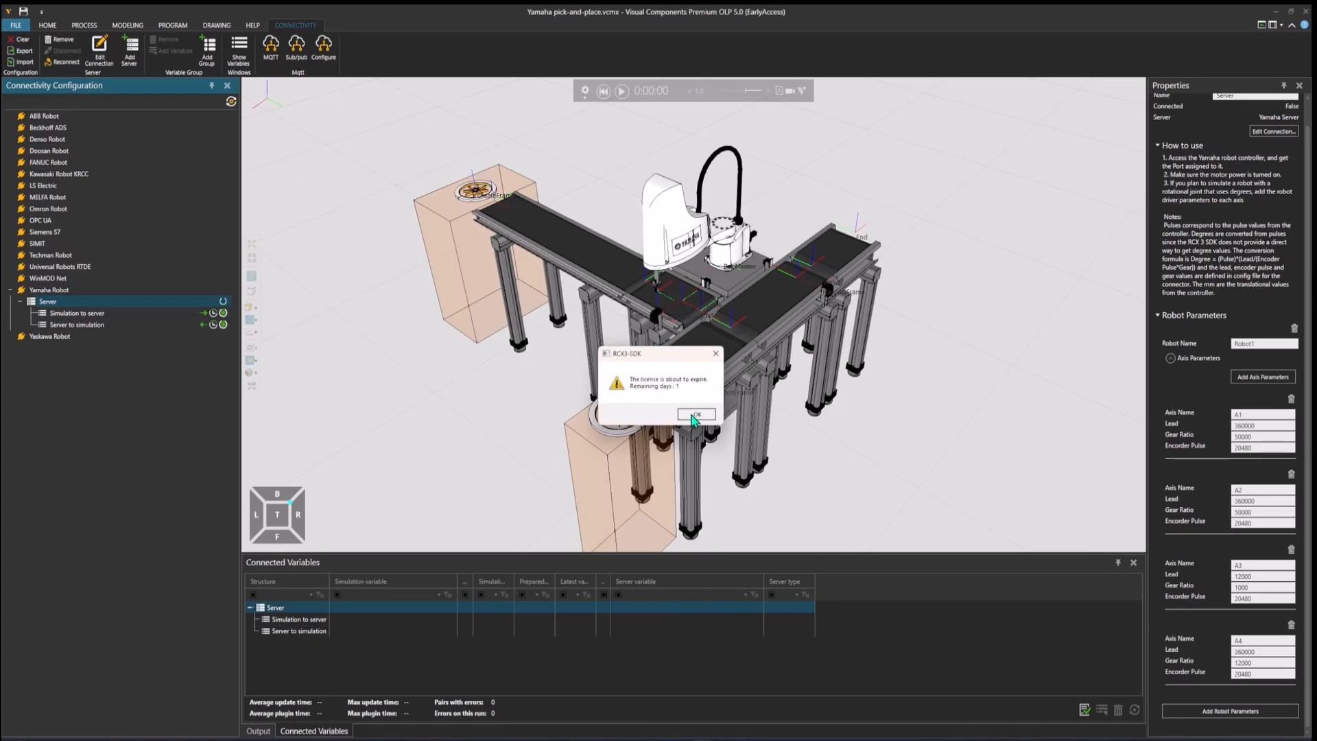
{"action": "left_click", "coordinate": [686, 419]}
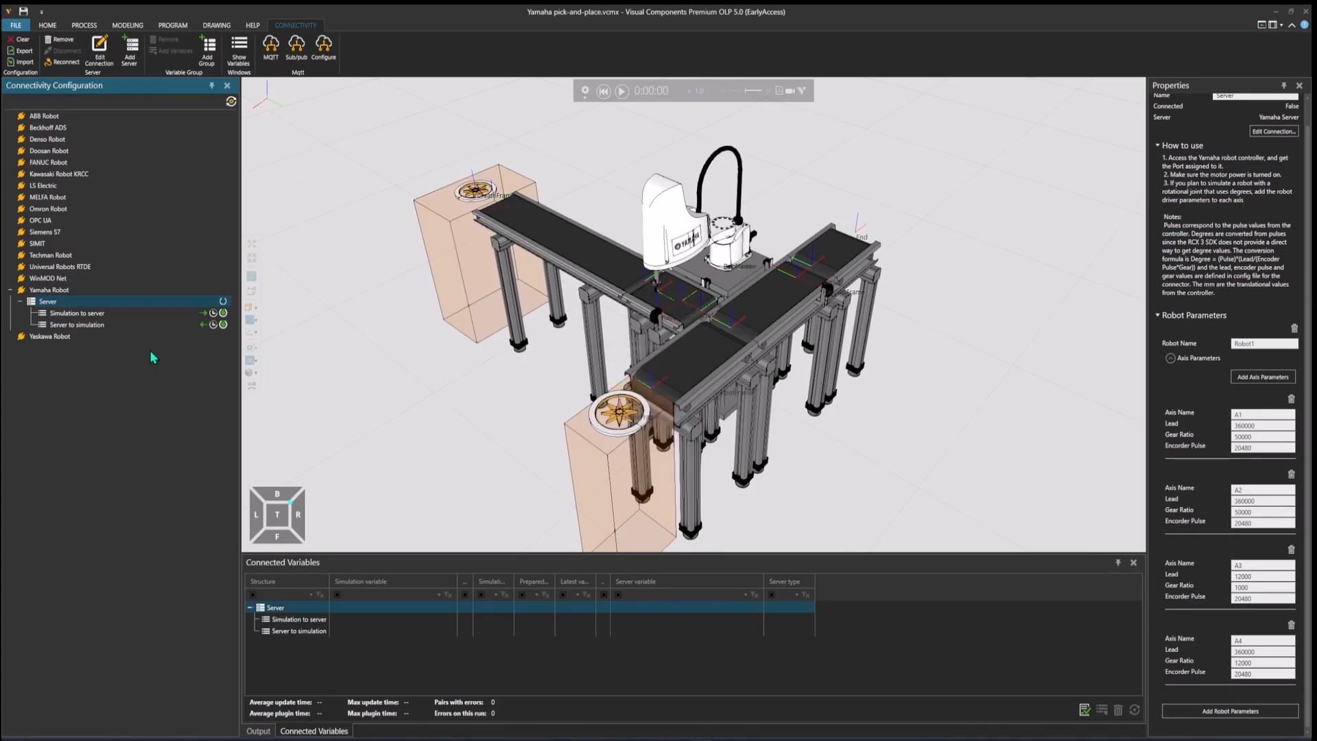
{"action": "right_click", "coordinate": [104, 326]}
{"action": "left_click", "coordinate": [184, 349]}
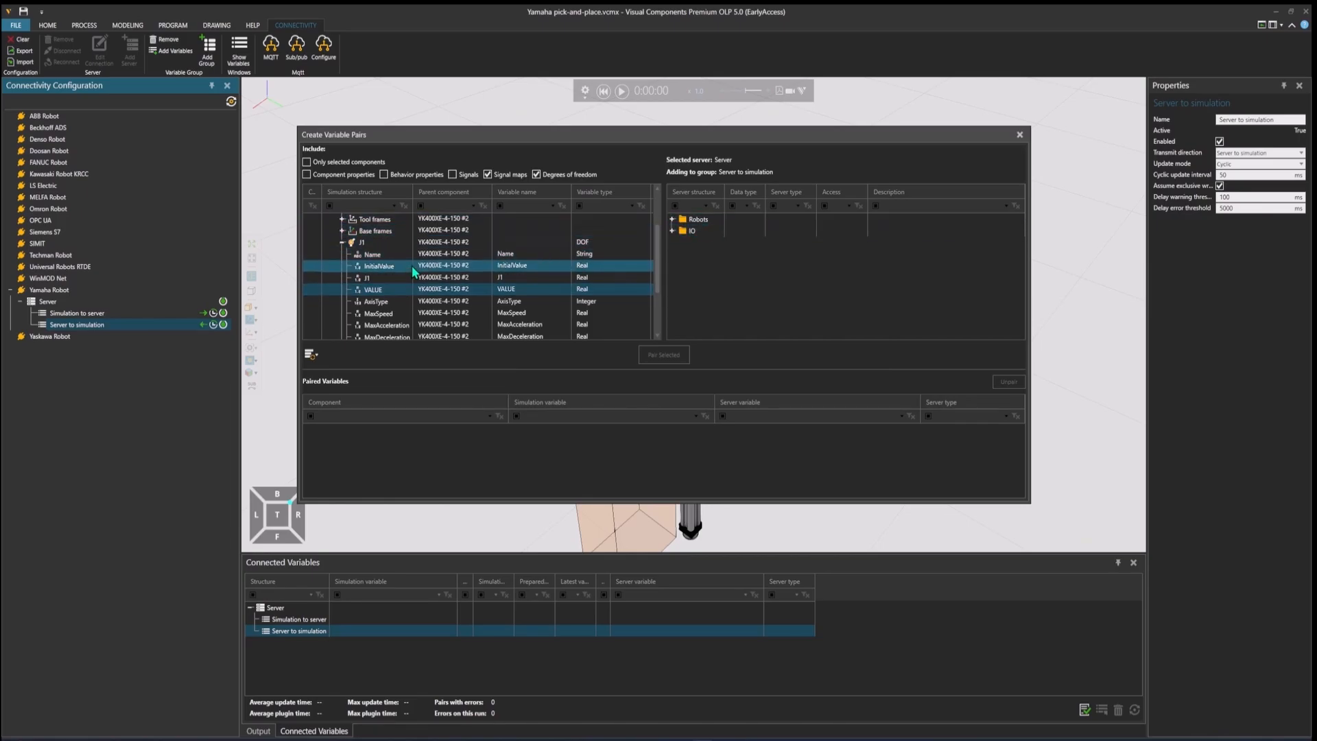
Step: Pair joint J1's VALUE variable with server variable A1 from Robot1's Degrees folder
{"action": "scroll", "coordinate": [412, 265], "scroll_direction": "up", "scroll_amount": 2}
{"action": "left_click", "coordinate": [397, 218]}
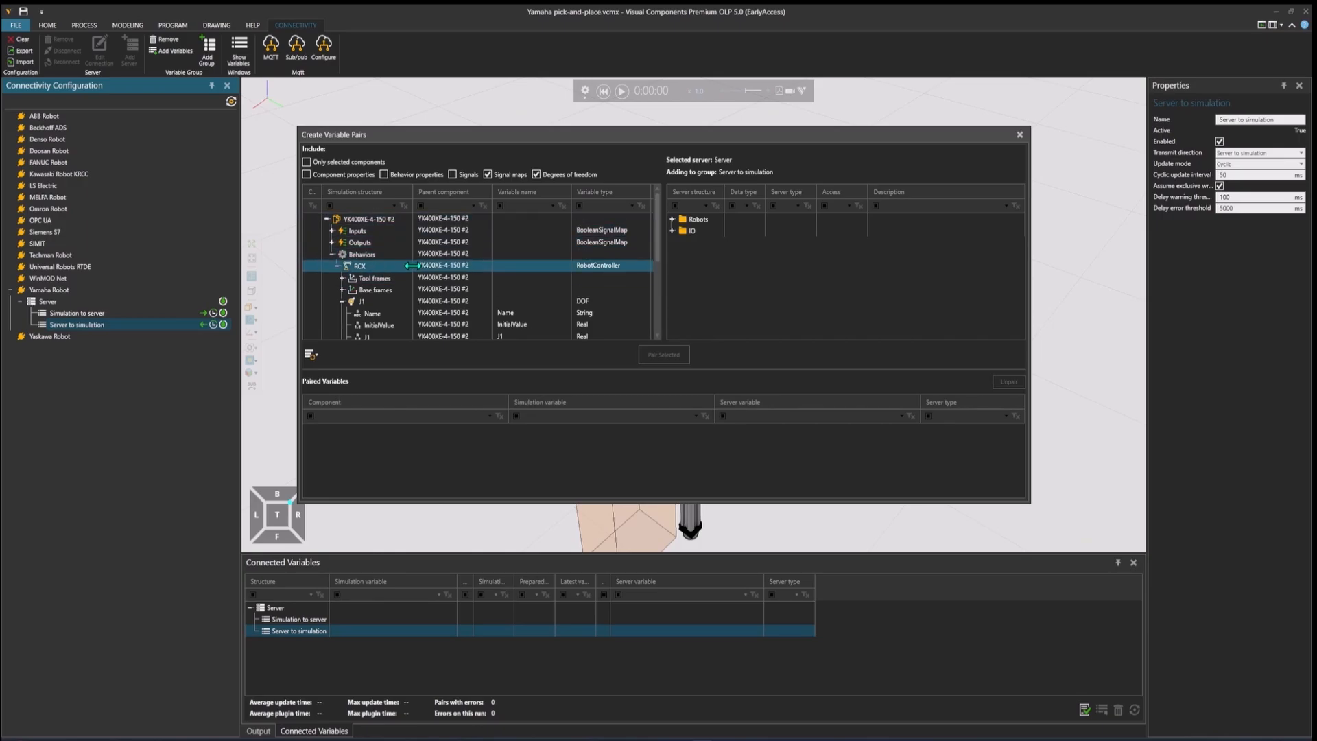
{"action": "scroll", "coordinate": [405, 310], "scroll_direction": "down", "scroll_amount": 1}
{"action": "scroll", "coordinate": [405, 310], "scroll_direction": "down", "scroll_amount": 1}
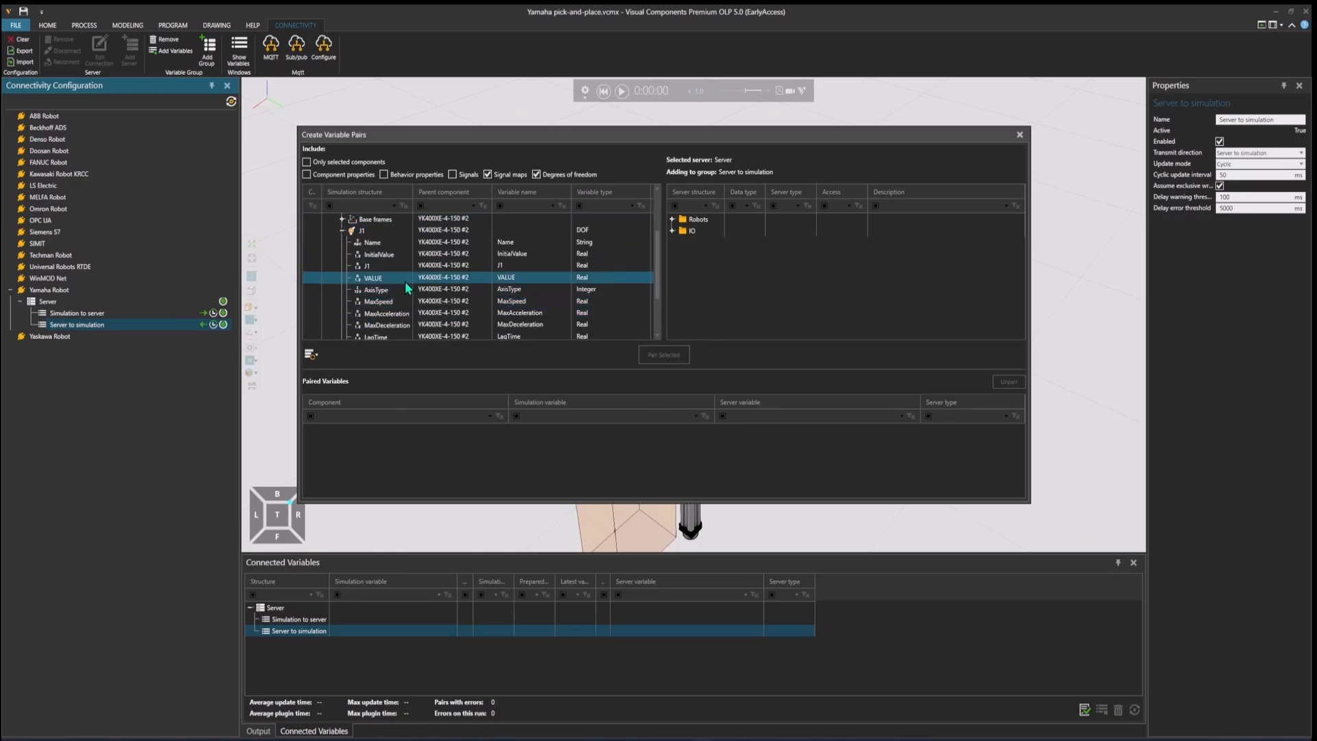
{"action": "left_click", "coordinate": [405, 281]}
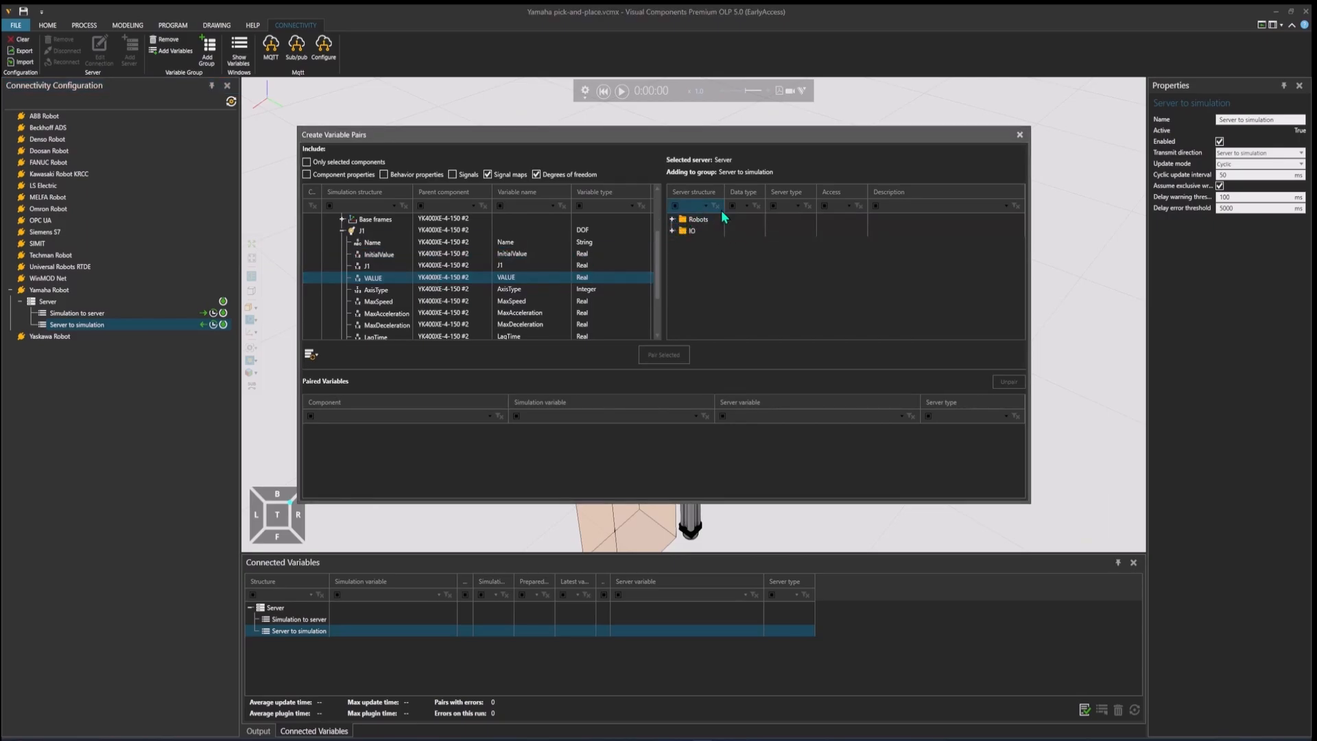
{"action": "left_click", "coordinate": [673, 219]}
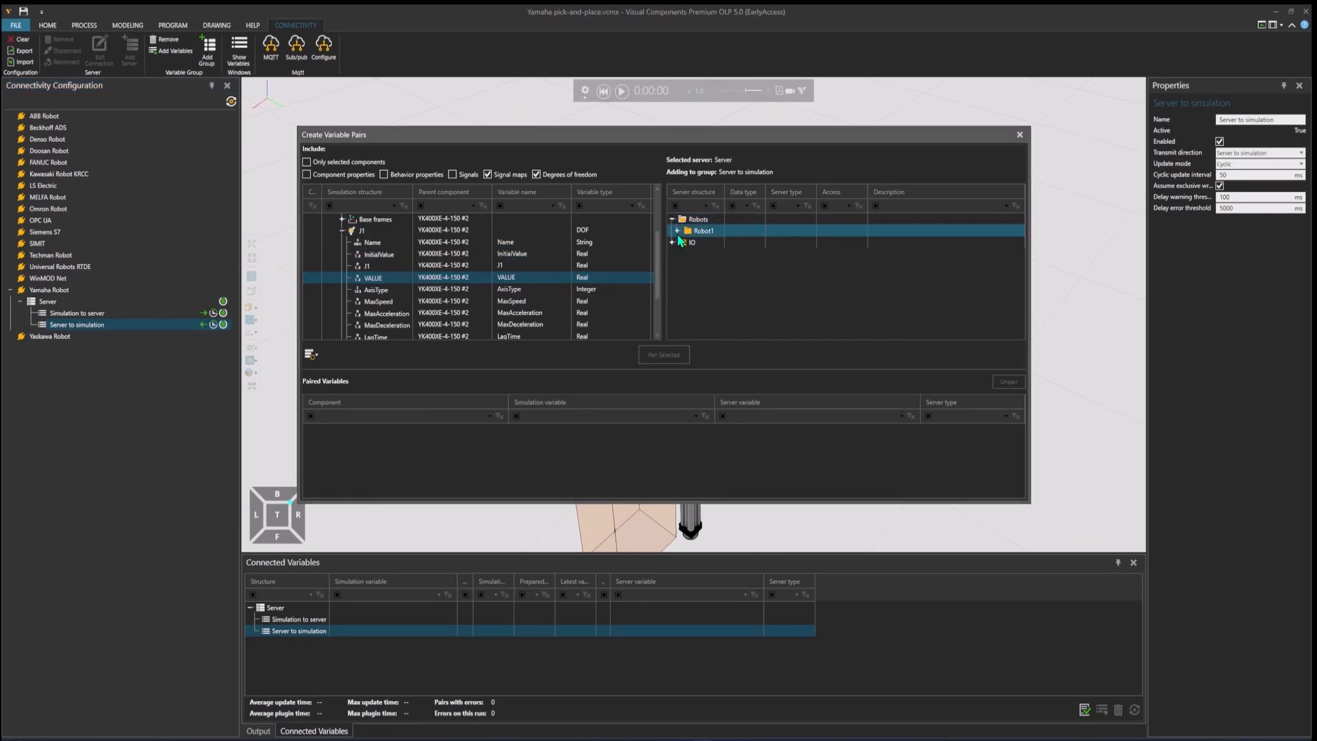
{"action": "left_click", "coordinate": [678, 231]}
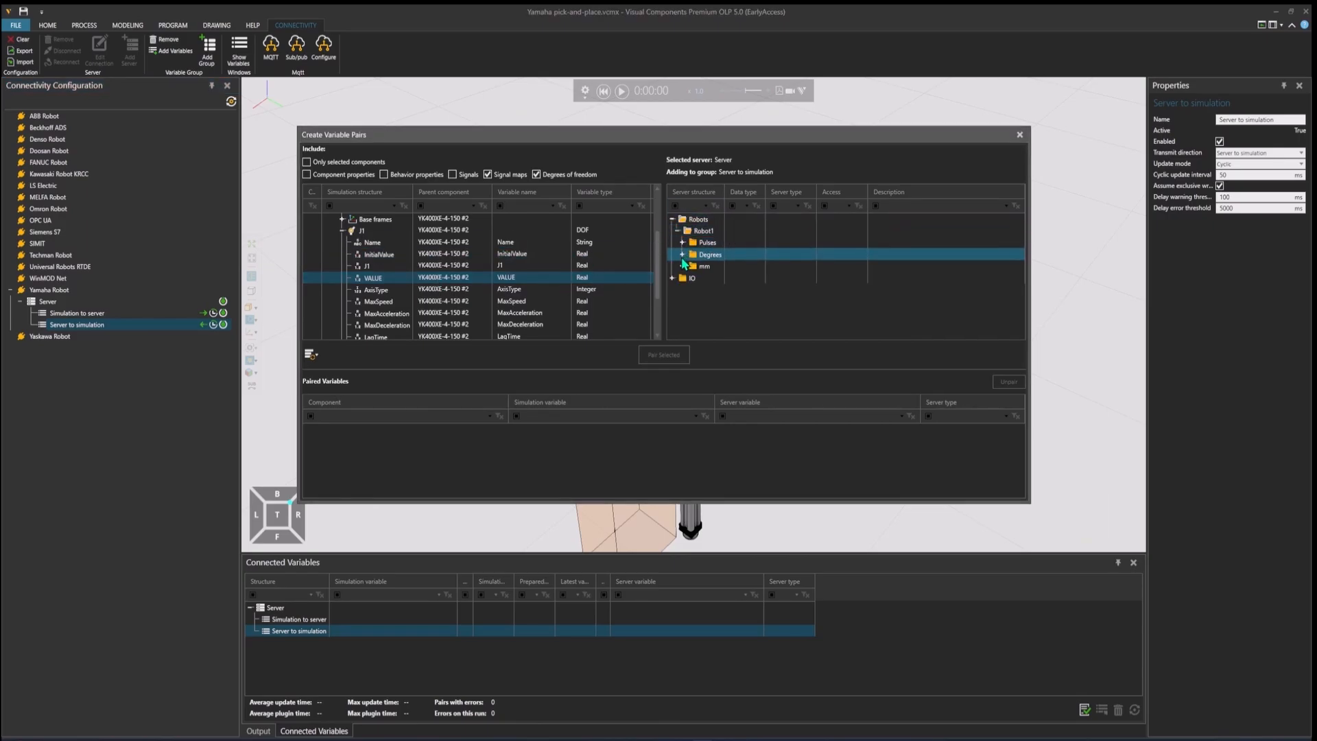
{"action": "left_click", "coordinate": [682, 255]}
{"action": "left_click", "coordinate": [715, 266]}
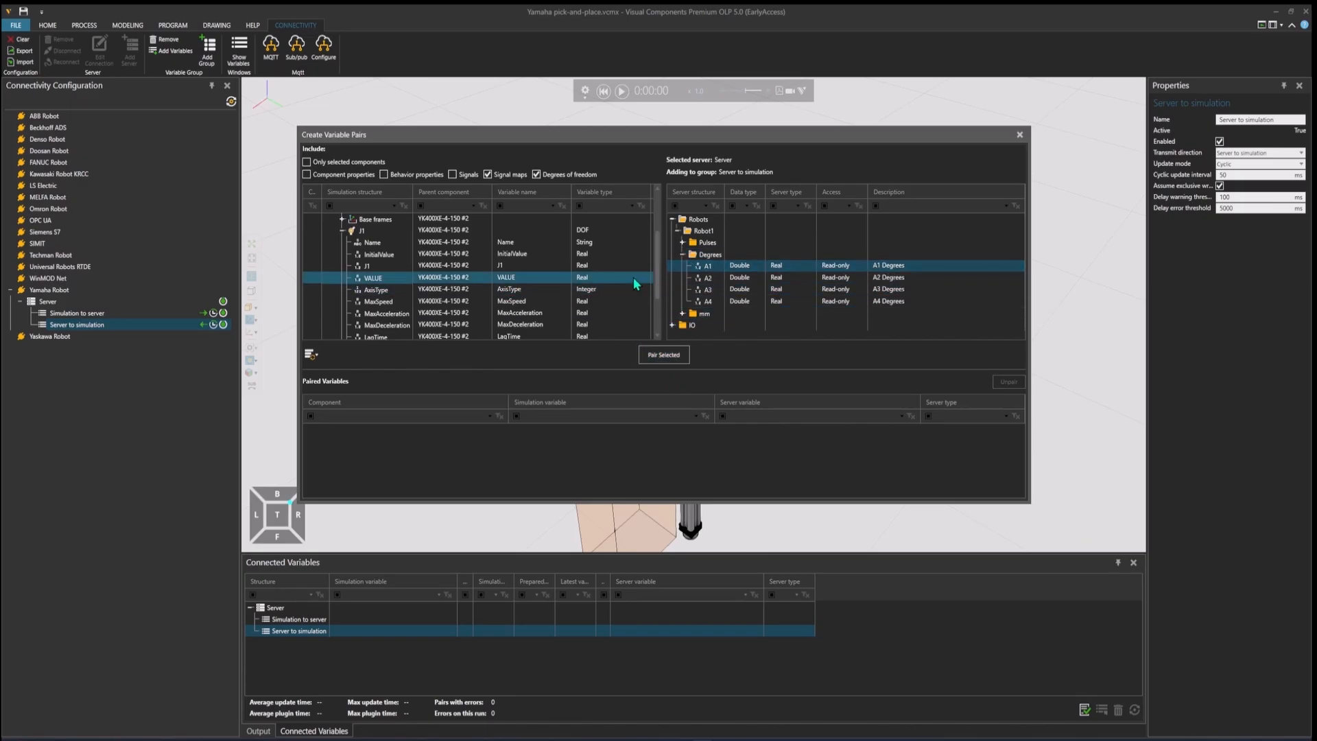
{"action": "left_click", "coordinate": [676, 357]}
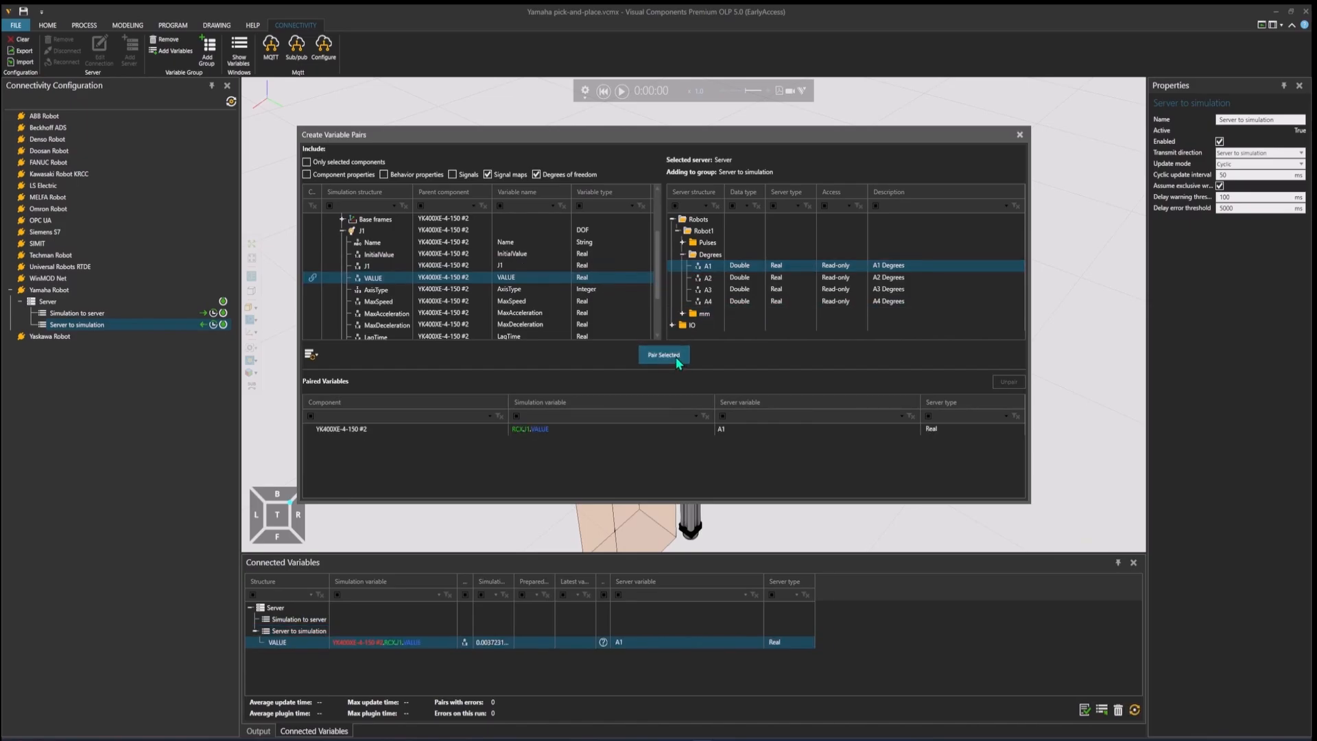
Step: Expand joint J2 and pair its VALUE variable with server variable A2 from the Degrees folder
{"action": "scroll", "coordinate": [458, 267], "scroll_direction": "down", "scroll_amount": 3}
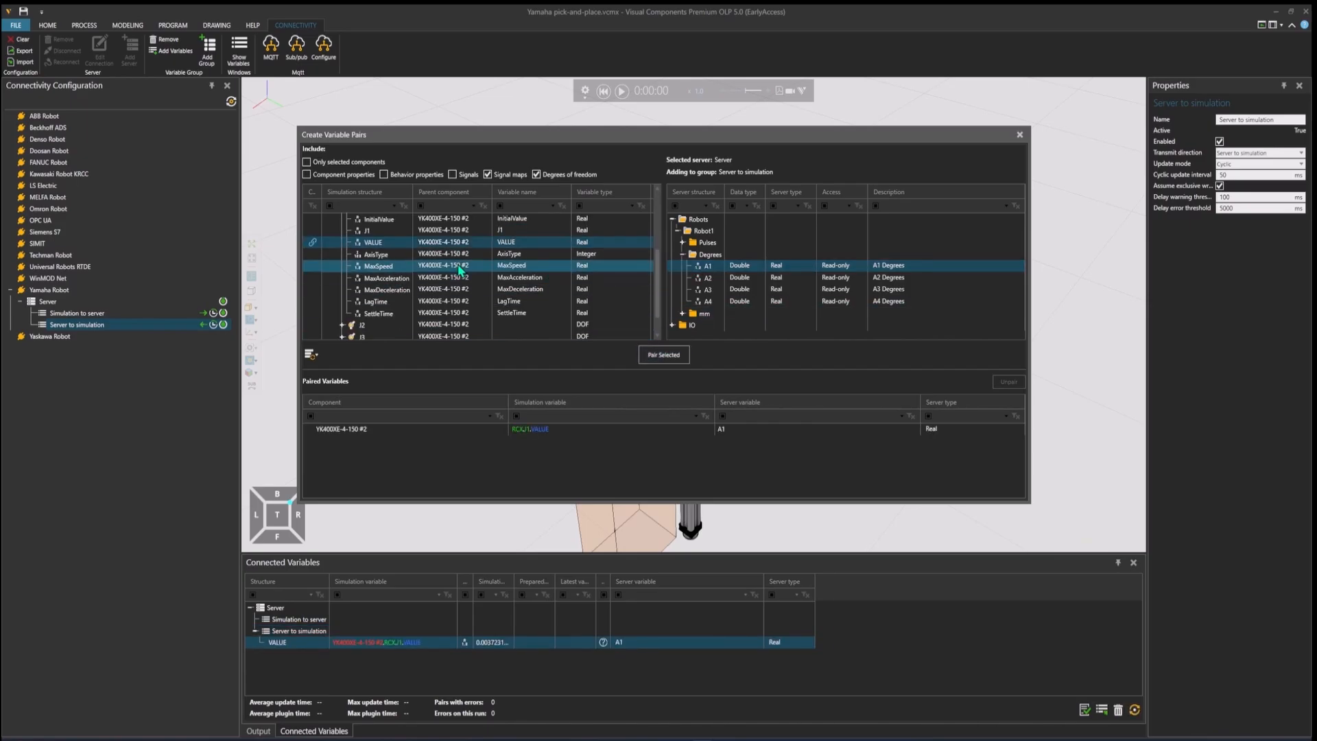
{"action": "left_click", "coordinate": [342, 302]}
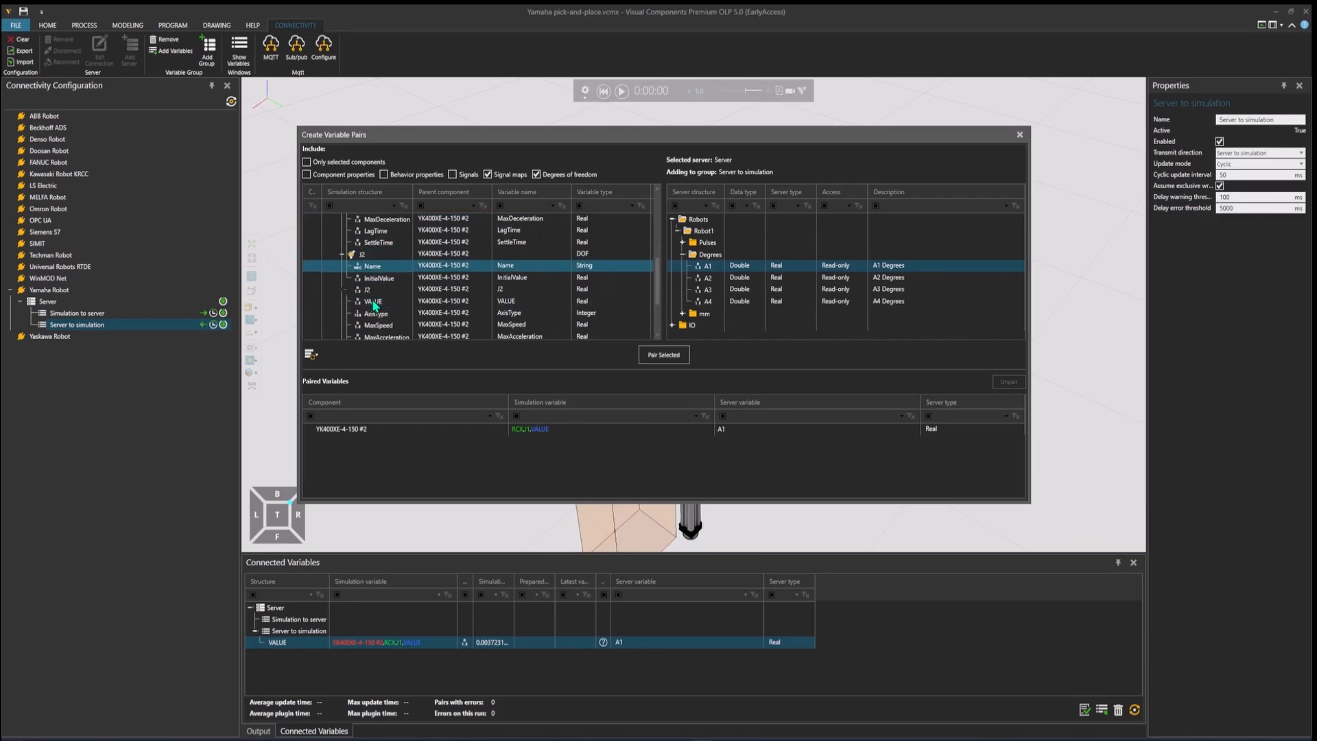
{"action": "left_click", "coordinate": [402, 269]}
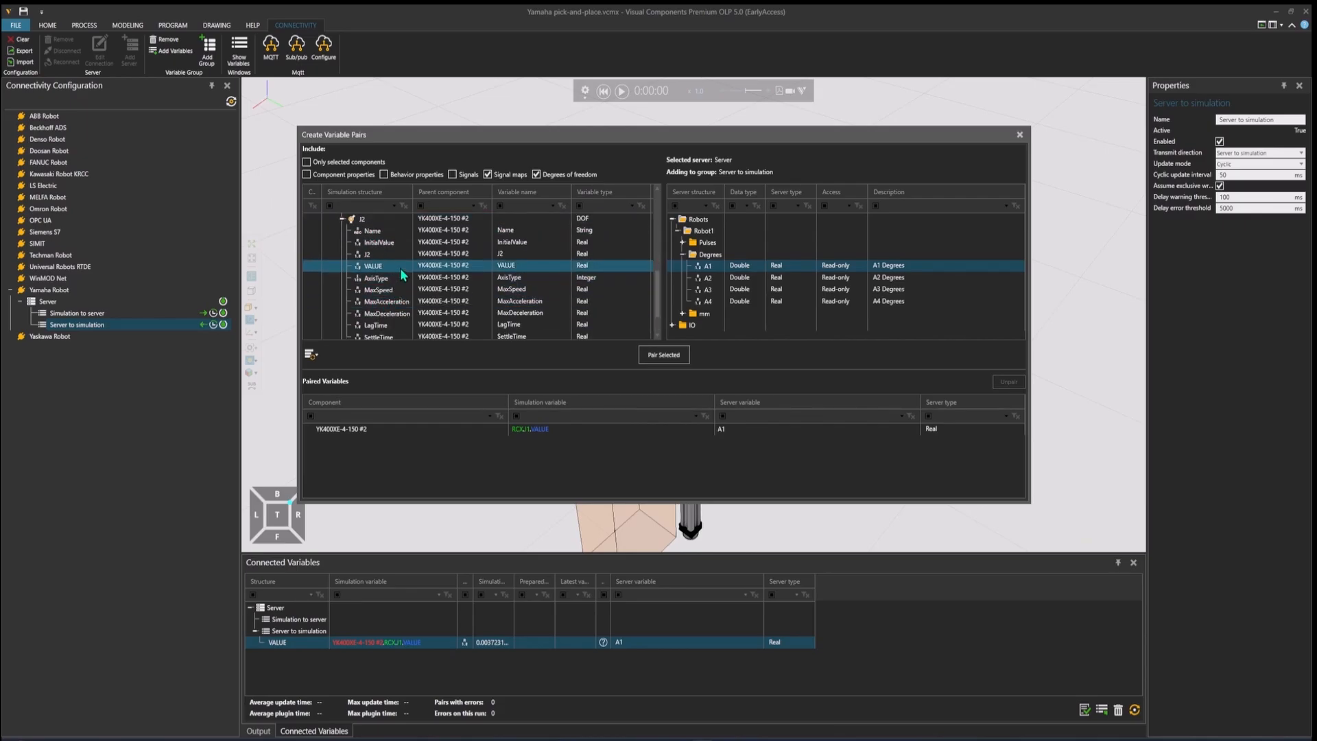
{"action": "left_click", "coordinate": [708, 278]}
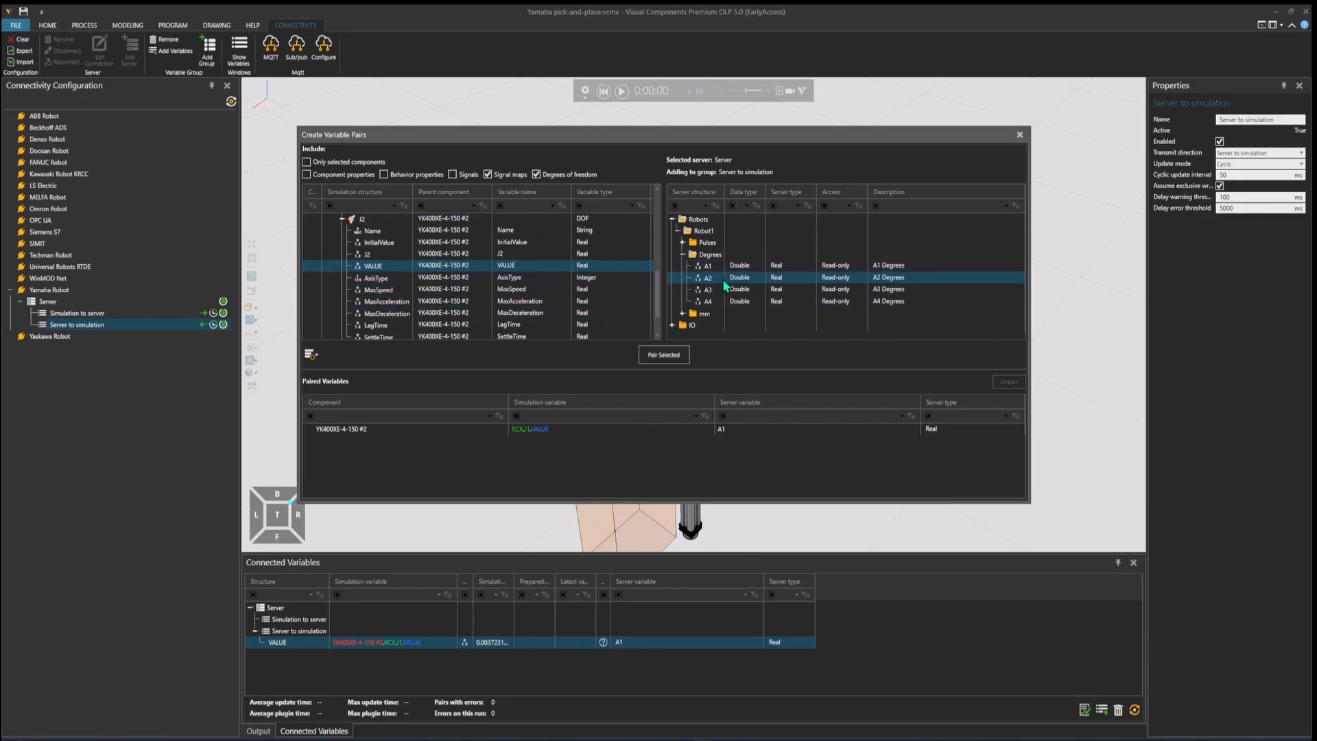
{"action": "left_click", "coordinate": [664, 355]}
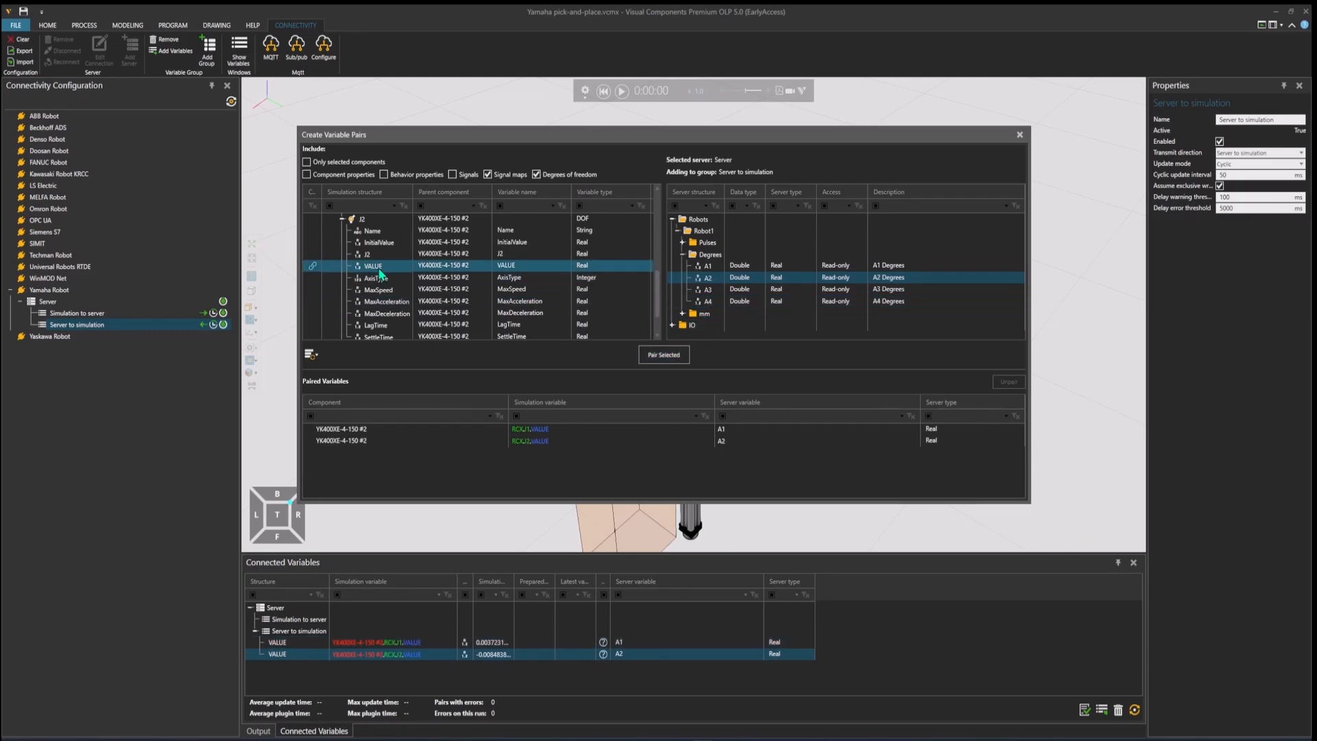
Step: Expand joint J3 and pair its VALUE variable with server variable A3 from the Degrees folder
{"action": "scroll", "coordinate": [381, 273], "scroll_direction": "down", "scroll_amount": 2}
{"action": "left_click", "coordinate": [342, 313]}
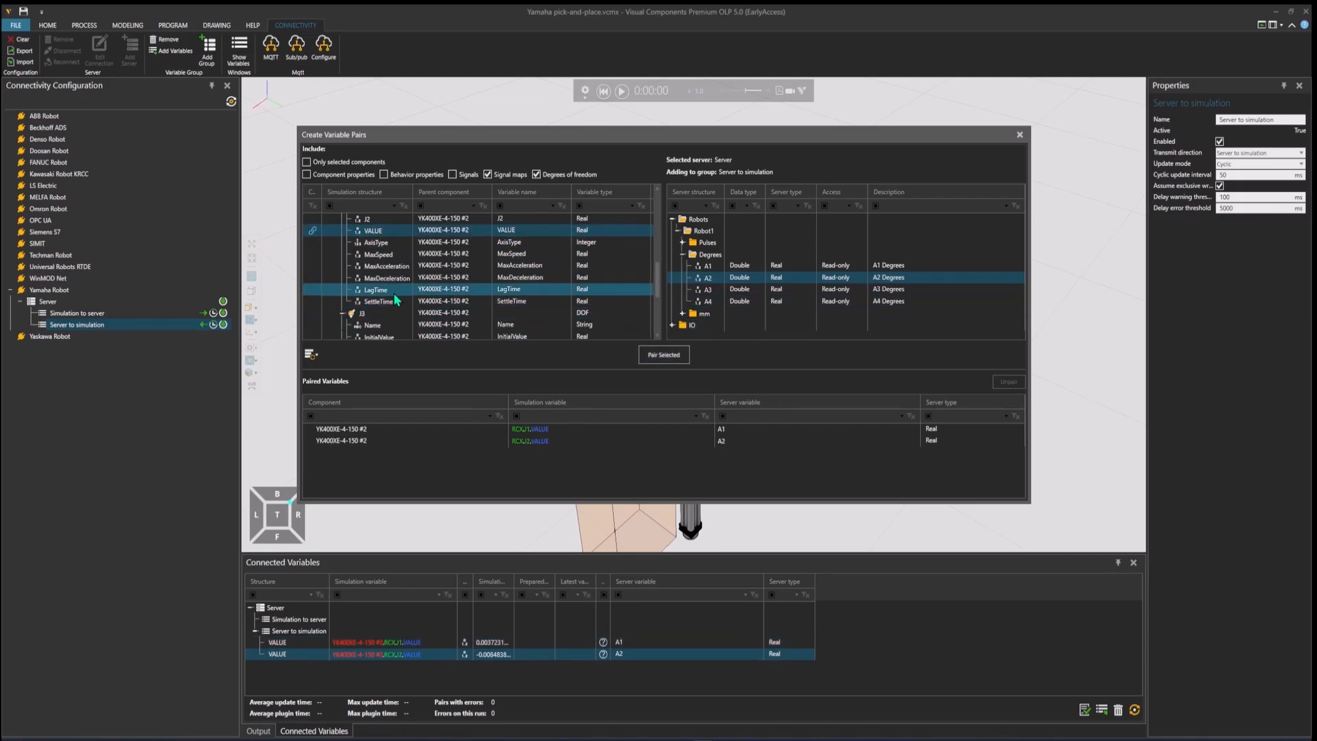
{"action": "scroll", "coordinate": [394, 294], "scroll_direction": "down", "scroll_amount": 2}
{"action": "left_click", "coordinate": [395, 290]}
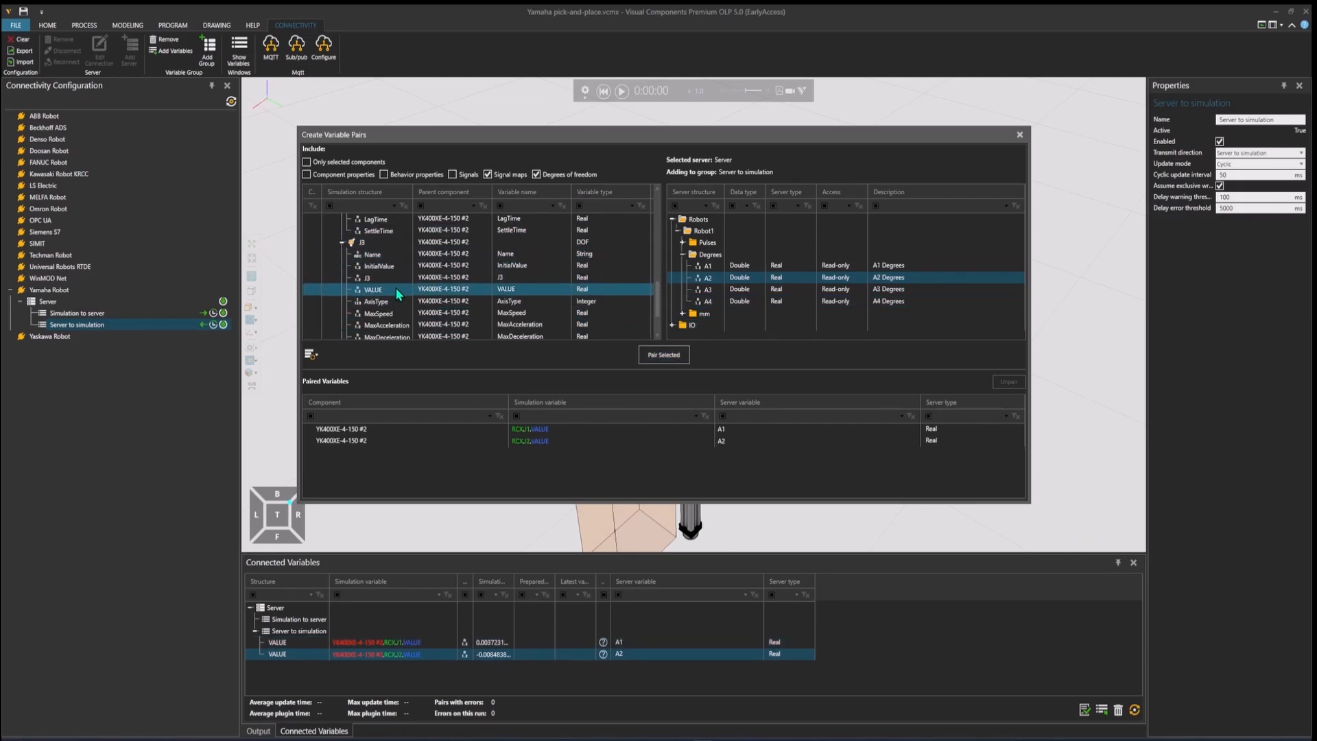
{"action": "left_click", "coordinate": [709, 301]}
{"action": "left_click", "coordinate": [708, 289]}
{"action": "left_click", "coordinate": [664, 355]}
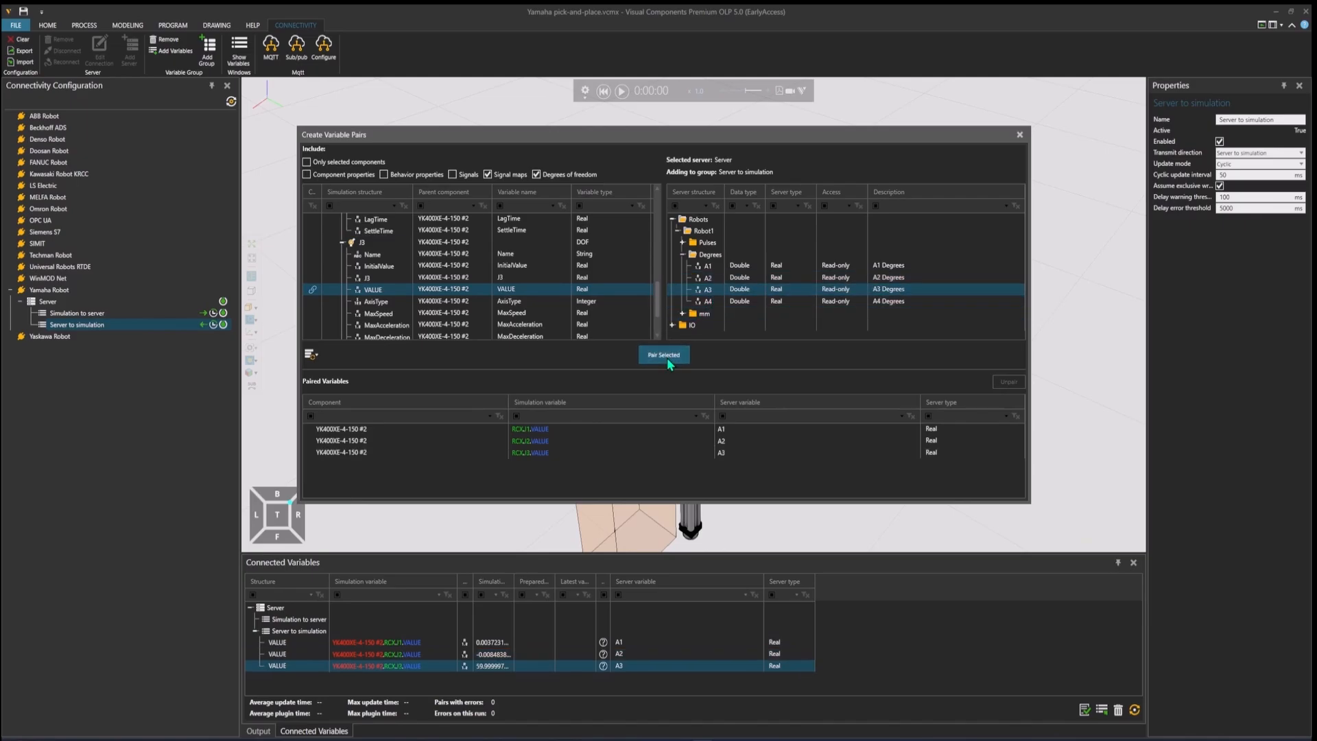
Step: Expand joint J4 and pair its VALUE variable with server variable A4 from the Degrees folder
{"action": "scroll", "coordinate": [480, 301], "scroll_direction": "down", "scroll_amount": 2}
{"action": "left_click", "coordinate": [342, 325]}
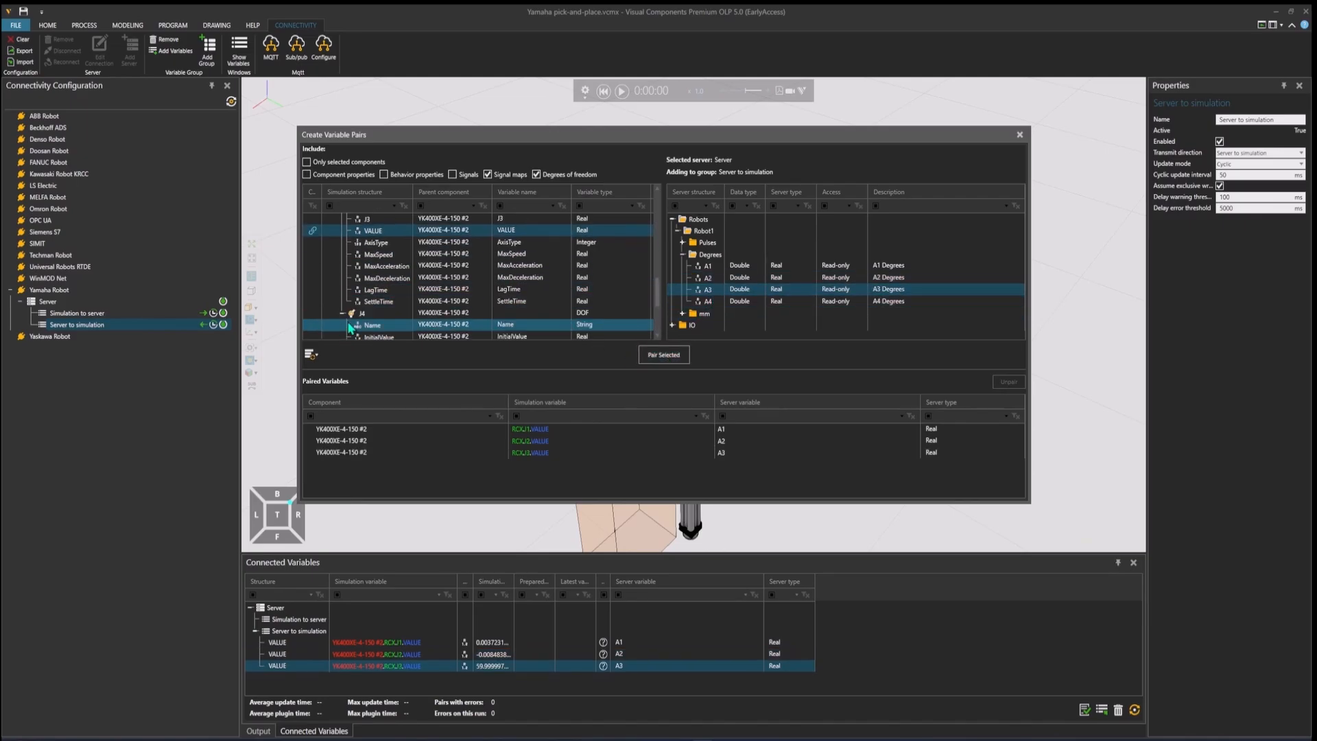
{"action": "scroll", "coordinate": [434, 297], "scroll_direction": "down", "scroll_amount": 2}
{"action": "scroll", "coordinate": [437, 298], "scroll_direction": "down", "scroll_amount": 1}
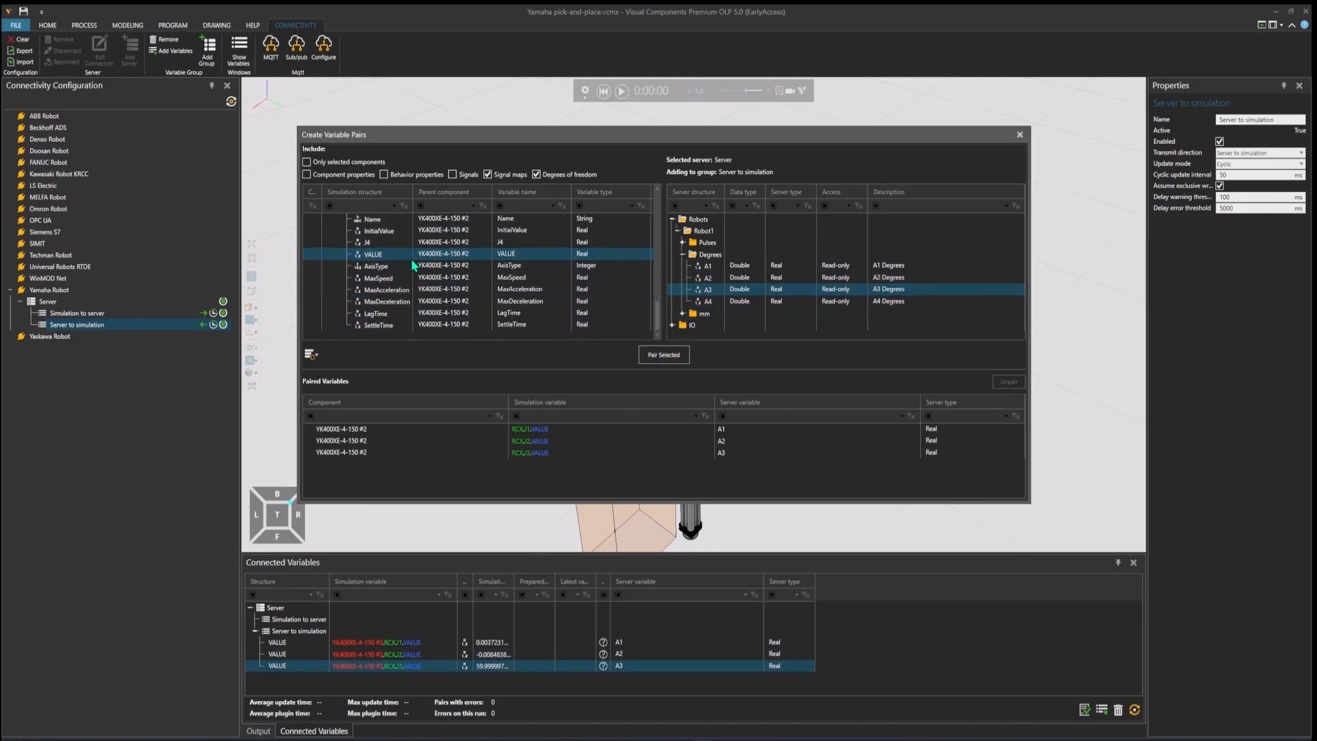
{"action": "left_click", "coordinate": [708, 301]}
{"action": "left_click", "coordinate": [664, 355]}
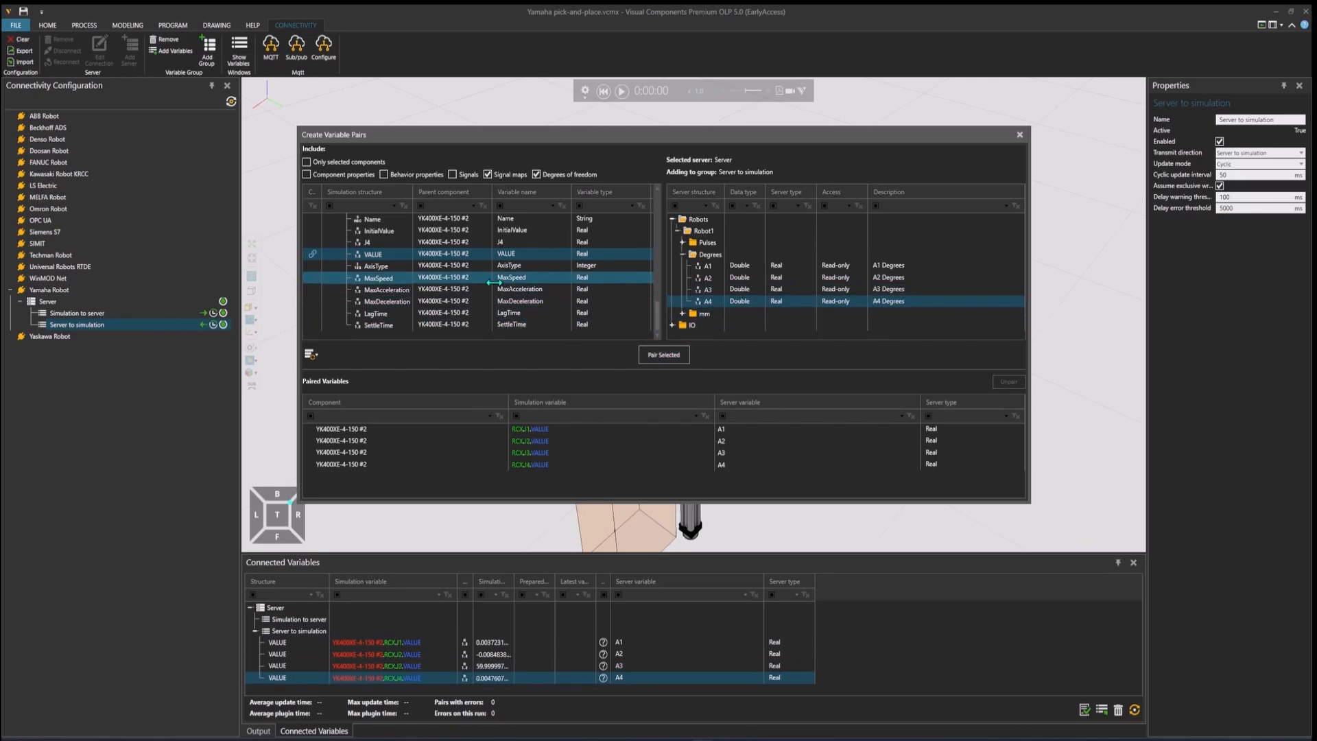
Step: Collapse the robot's Behaviors in the simulation structure and expand its Outputs signal map to browse the output signals
{"action": "scroll", "coordinate": [501, 290], "scroll_direction": "down", "scroll_amount": 2}
{"action": "scroll", "coordinate": [501, 290], "scroll_direction": "up", "scroll_amount": 8}
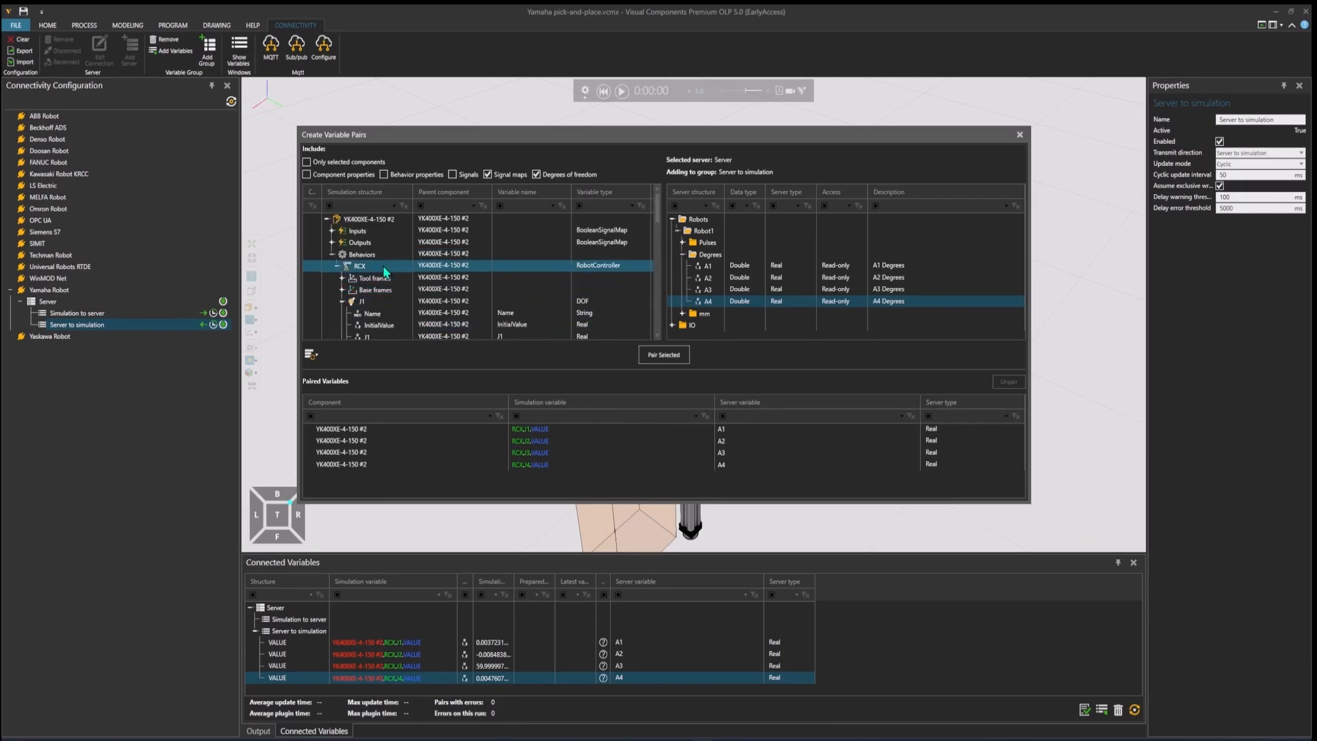
{"action": "left_click", "coordinate": [332, 253]}
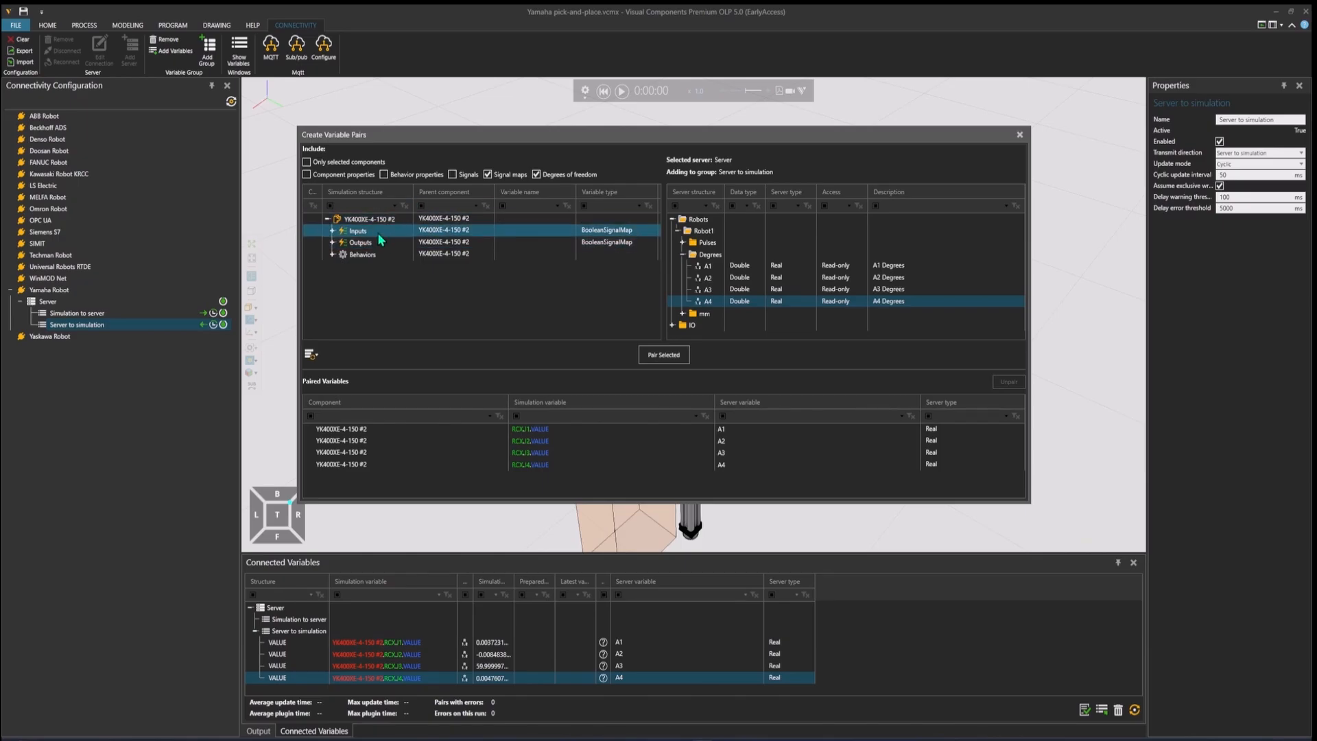
{"action": "left_click", "coordinate": [333, 244]}
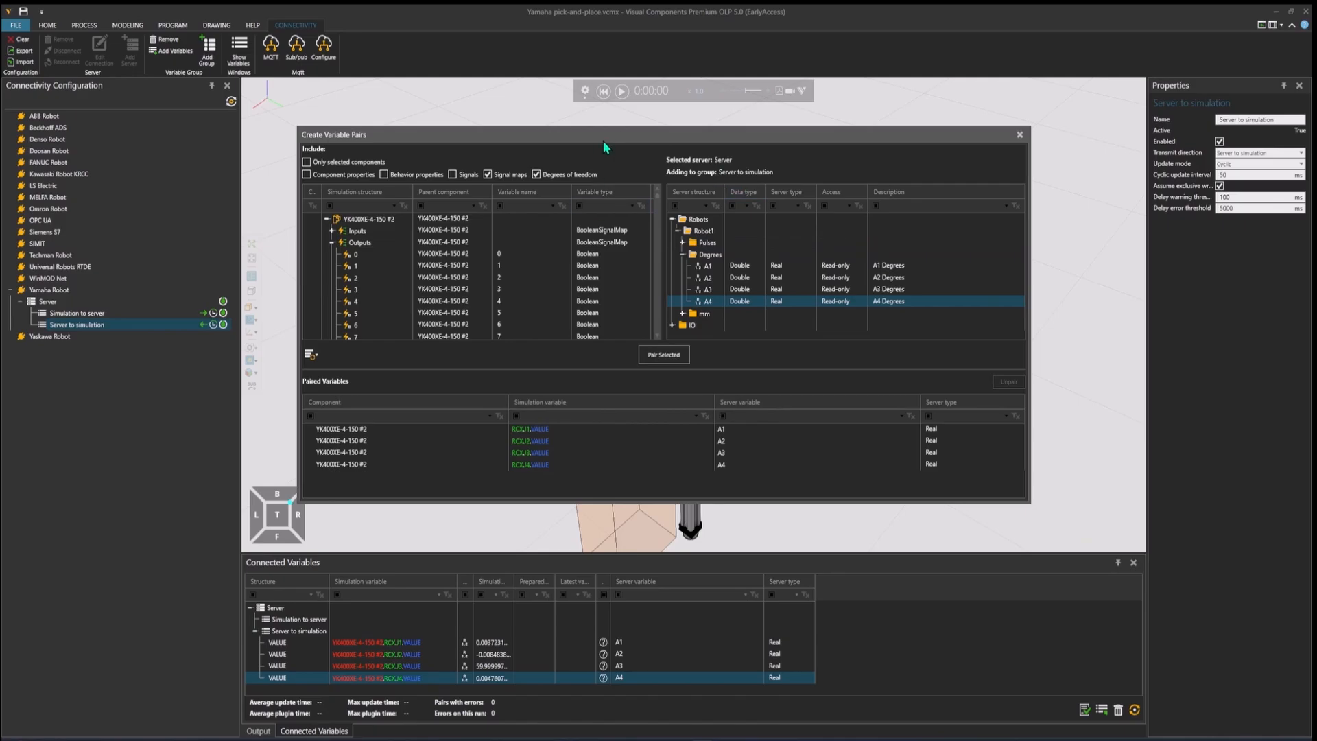
{"action": "scroll", "coordinate": [379, 276], "scroll_direction": "down", "scroll_amount": 1}
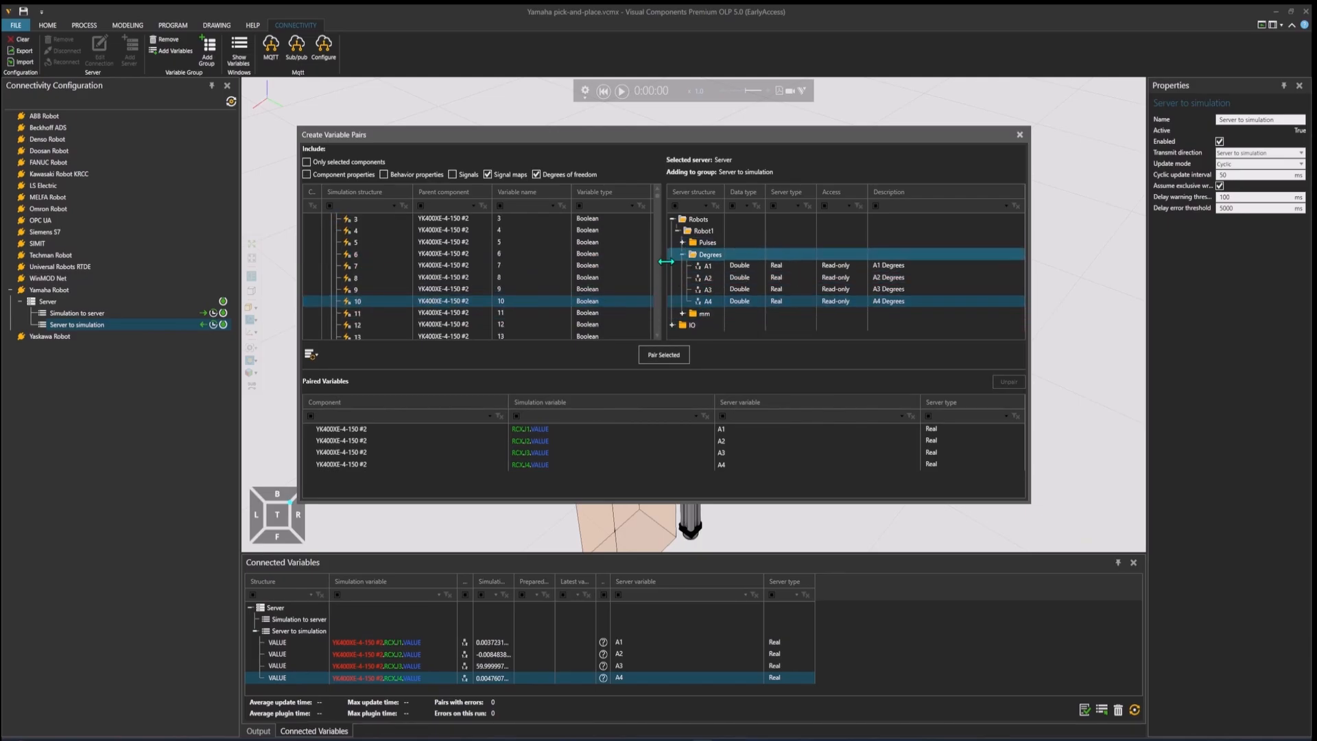
{"action": "scroll", "coordinate": [541, 307], "scroll_direction": "up", "scroll_amount": 2}
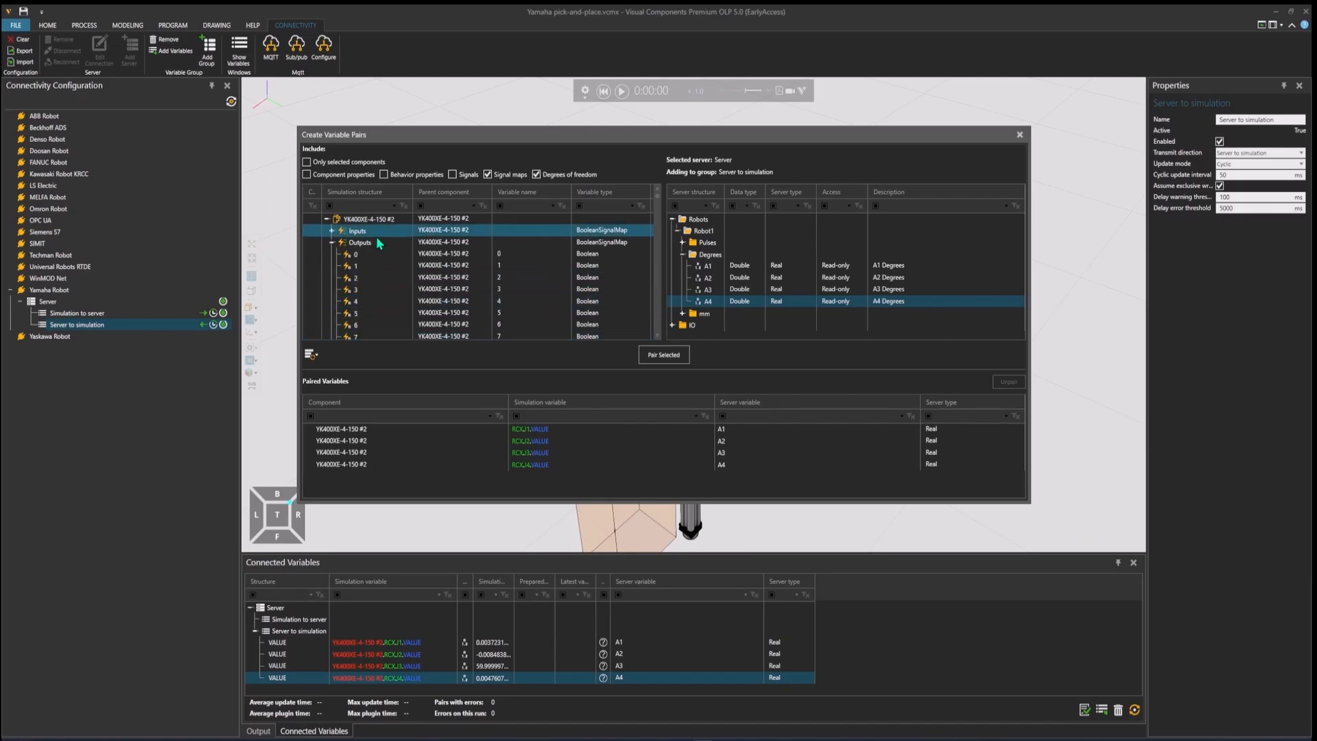
Step: Pair the robot's output signal 10 with server variable DO_1_0 from the DO_1 folder under IO > DO
{"action": "scroll", "coordinate": [378, 242], "scroll_direction": "down", "scroll_amount": 3}
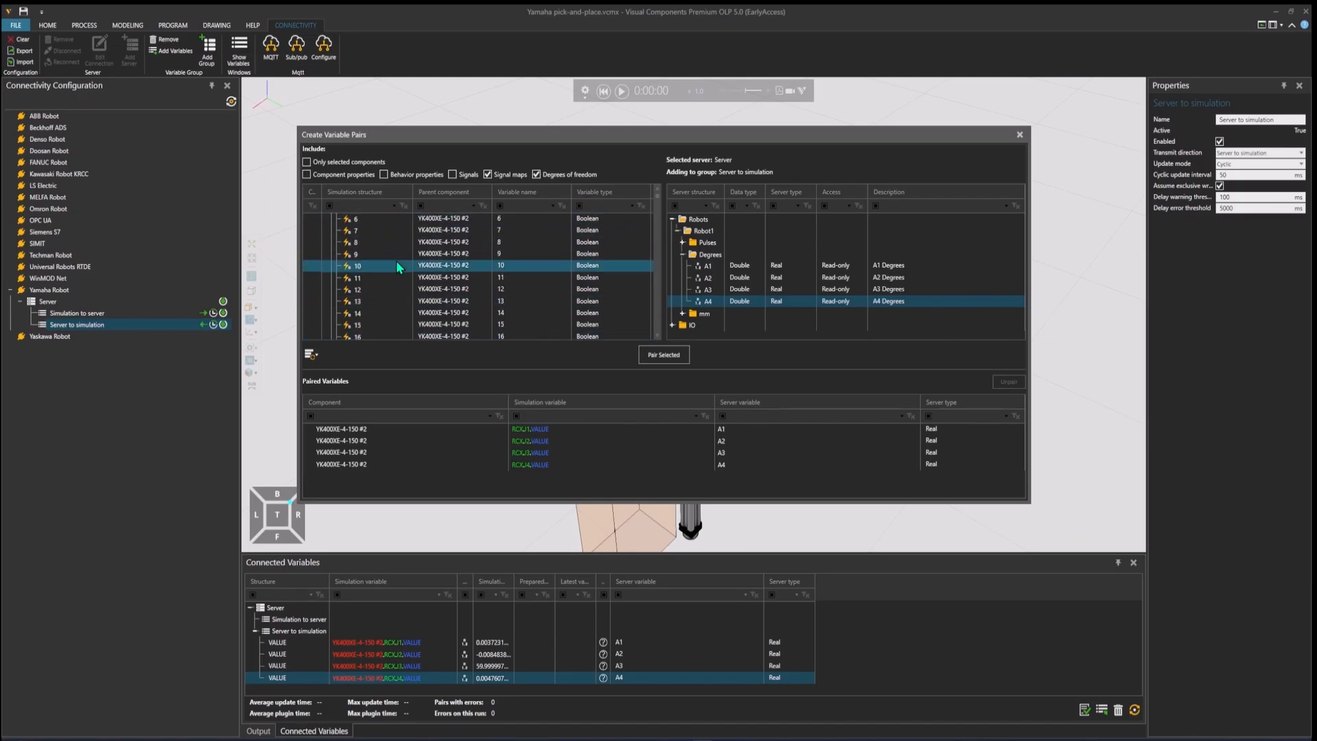
{"action": "left_click", "coordinate": [683, 255]}
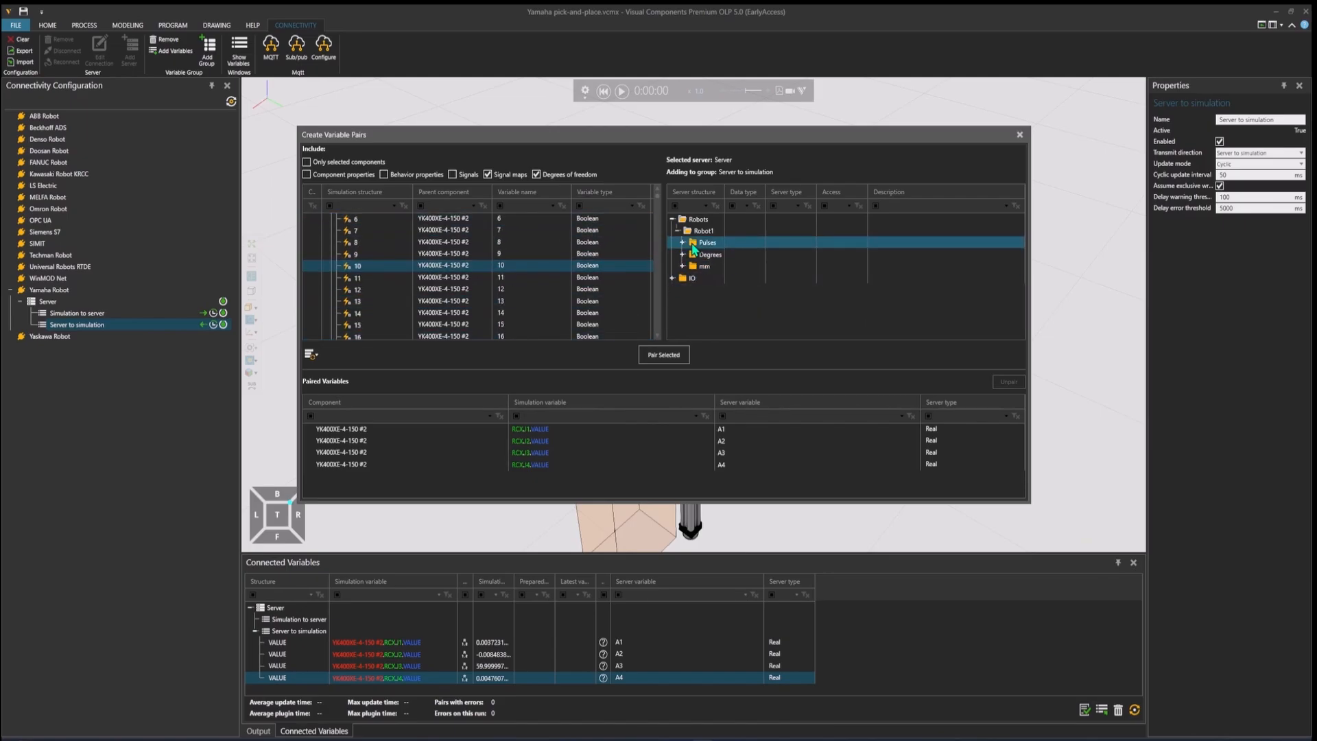
{"action": "left_click", "coordinate": [673, 278]}
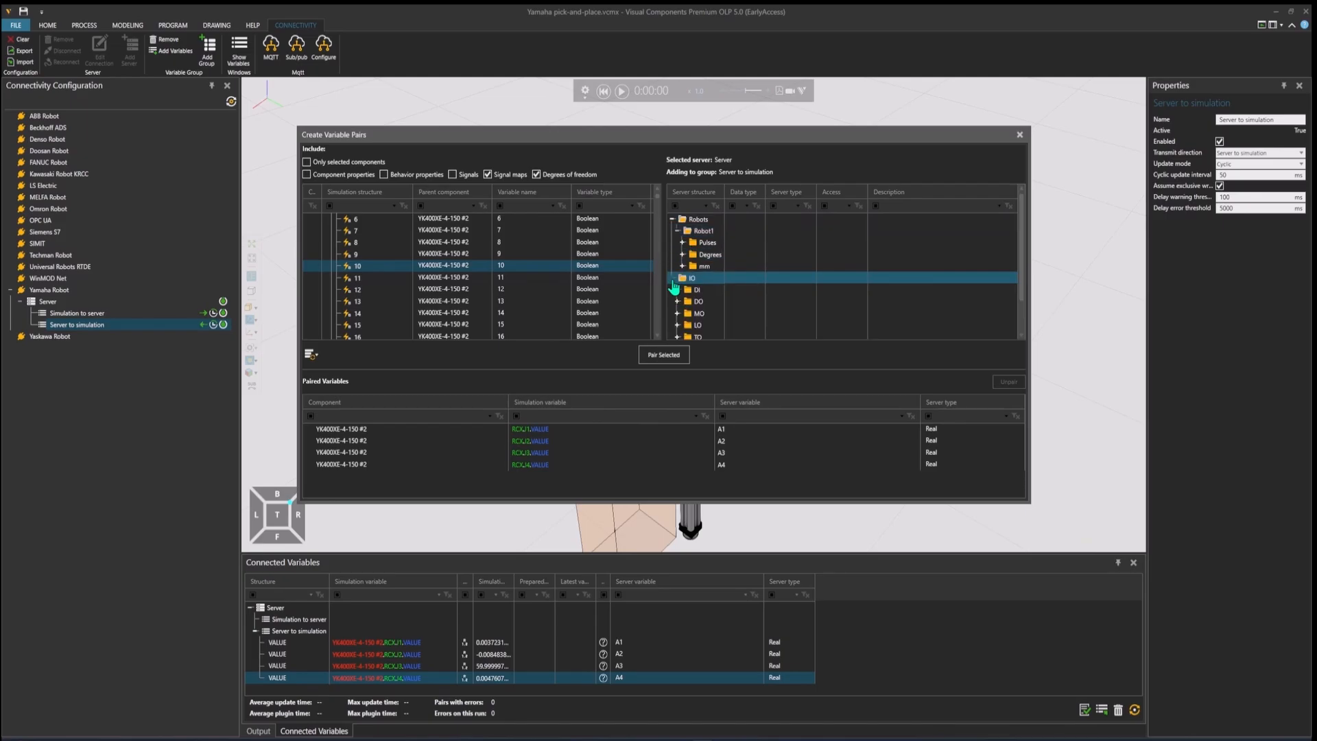
{"action": "left_click", "coordinate": [677, 302]}
{"action": "left_click", "coordinate": [676, 304]}
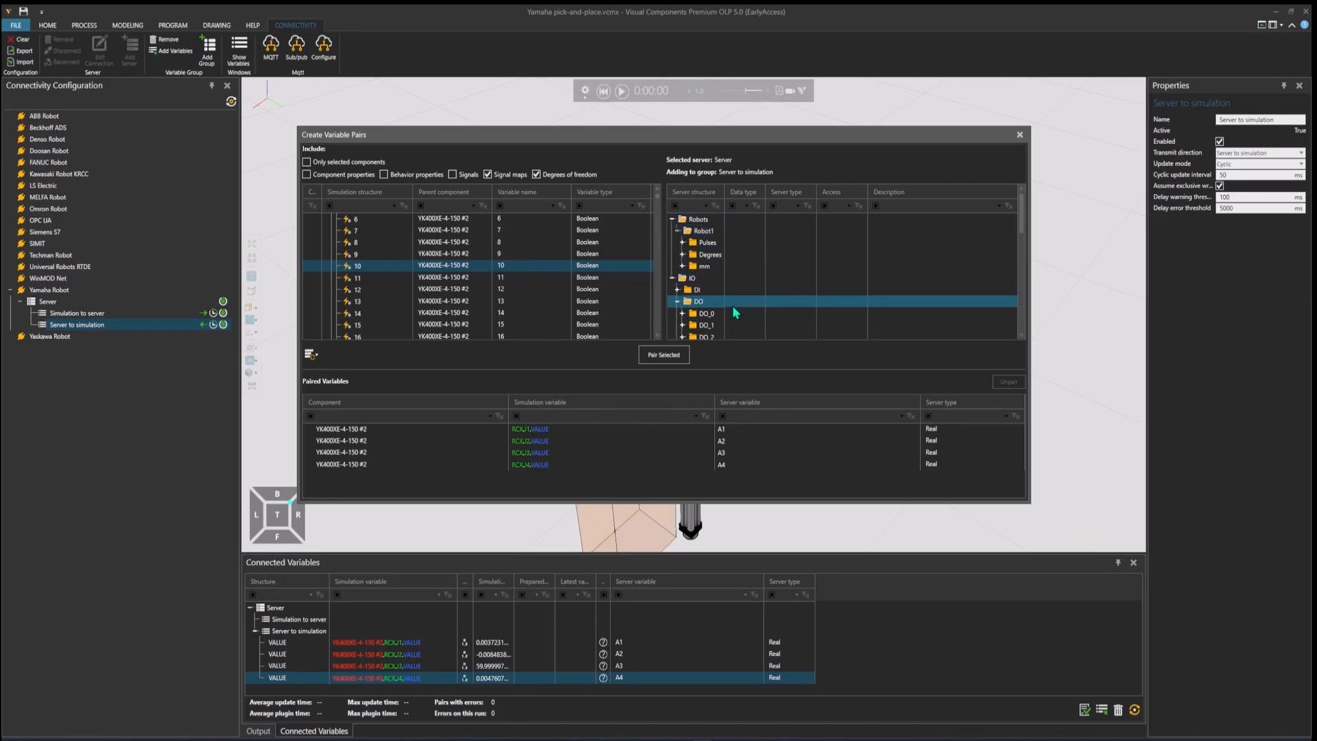
{"action": "scroll", "coordinate": [727, 302], "scroll_direction": "down", "scroll_amount": 2}
{"action": "left_click", "coordinate": [722, 277]}
{"action": "scroll", "coordinate": [731, 274], "scroll_direction": "down", "scroll_amount": 1}
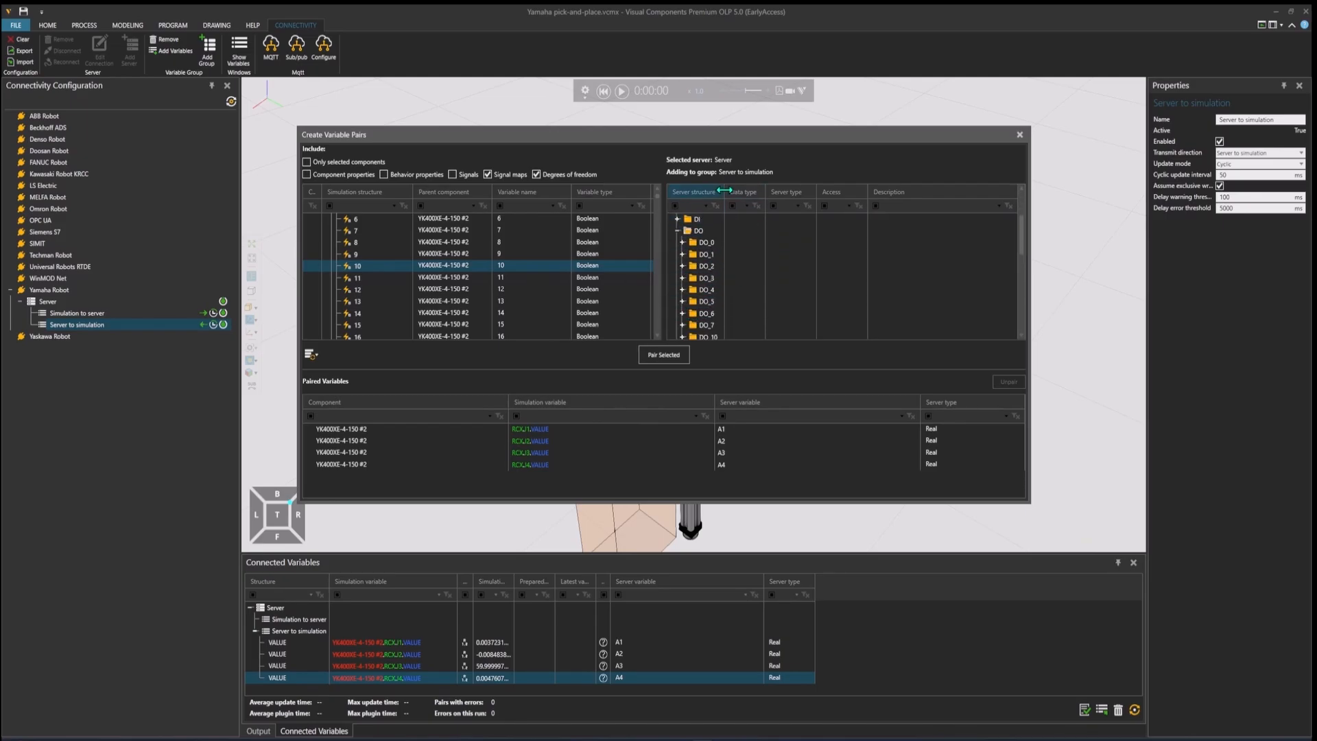
{"action": "left_click", "coordinate": [719, 257]}
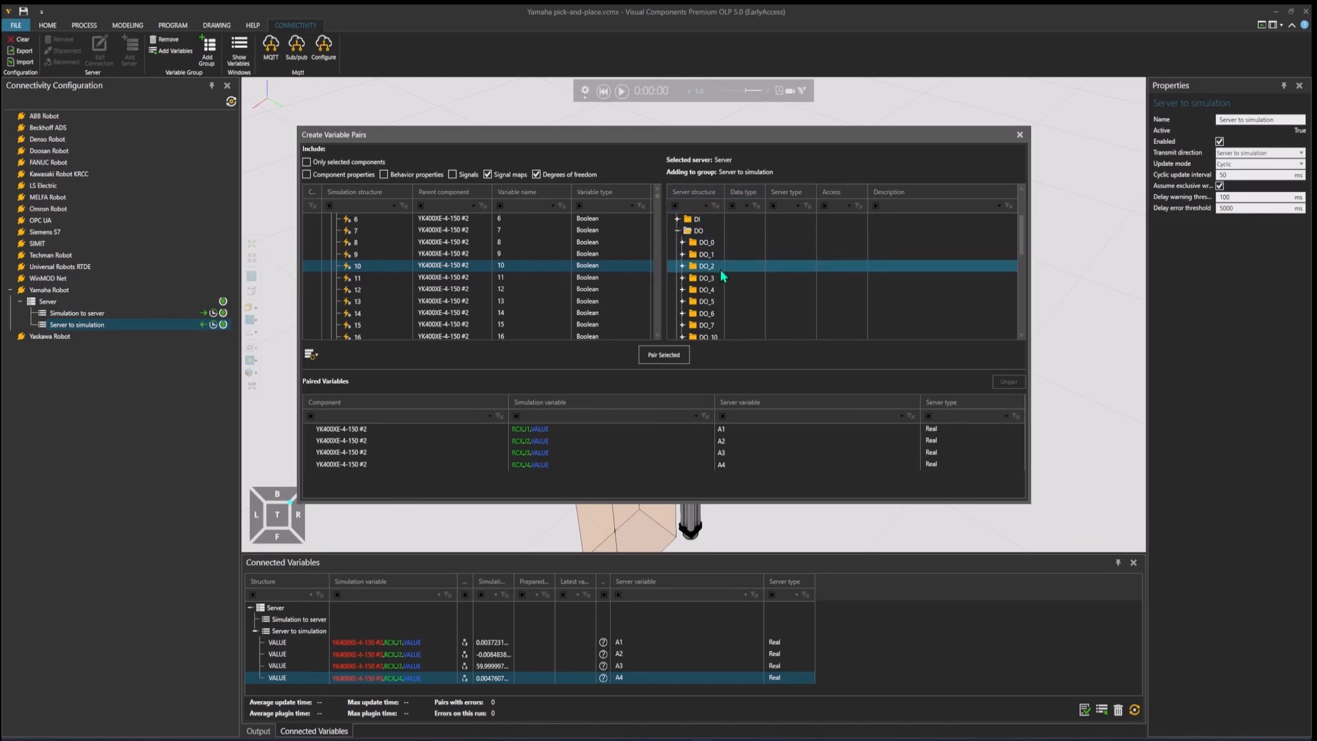
{"action": "left_click", "coordinate": [683, 254]}
{"action": "left_click", "coordinate": [714, 267]}
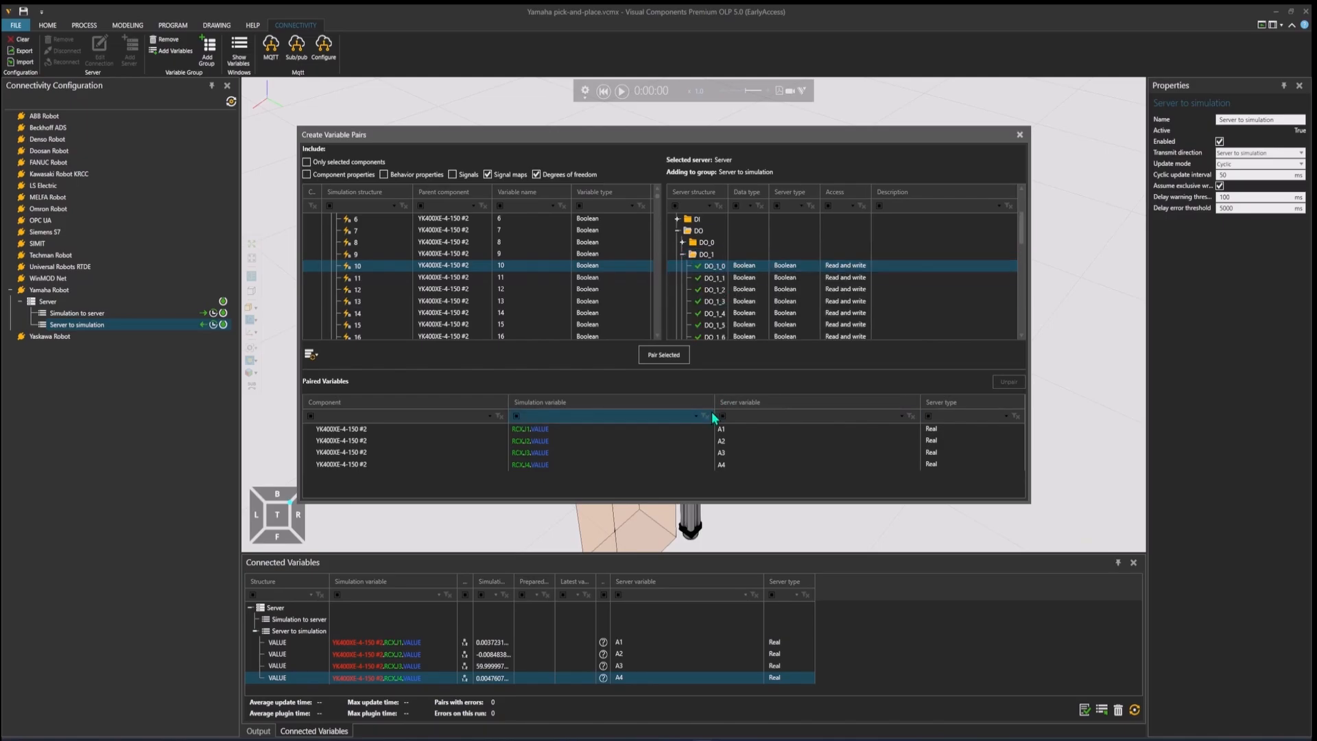
{"action": "left_click", "coordinate": [664, 356]}
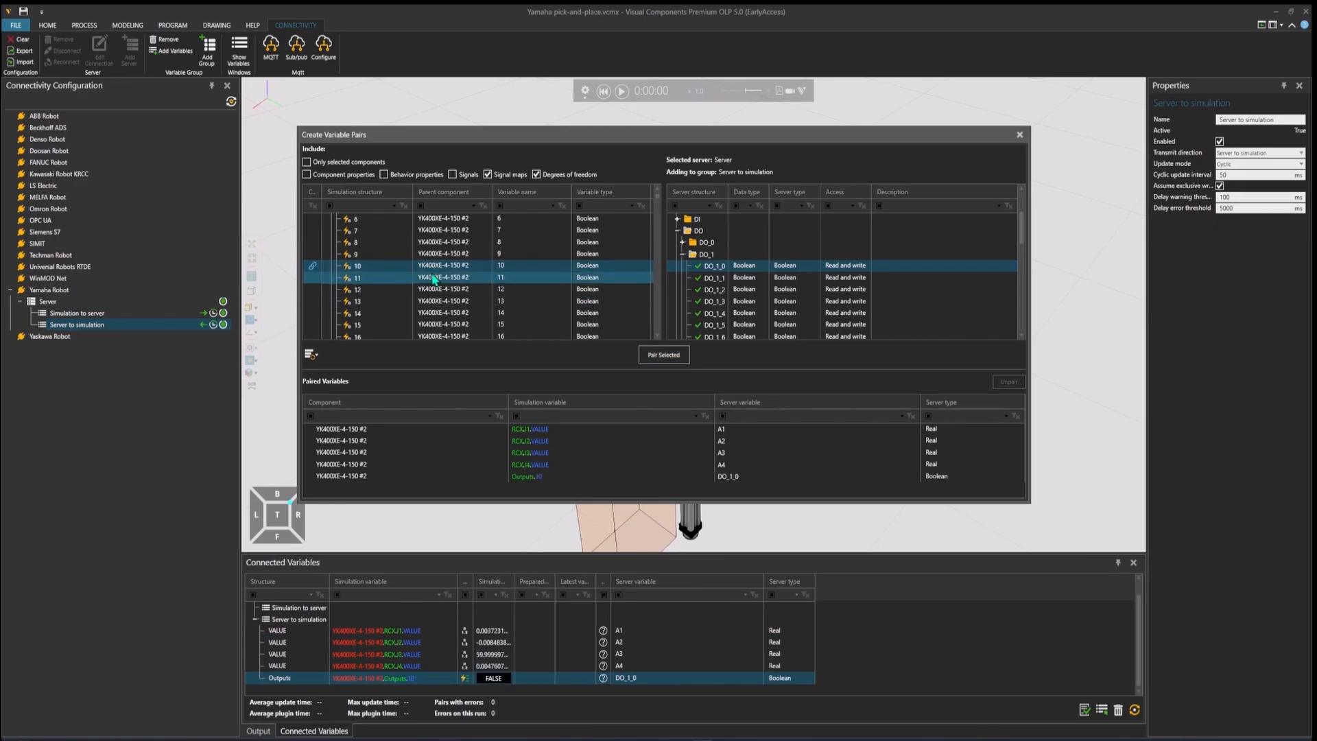
Step: Pair the robot's output signal 101 with server variable DO_10_1 from the DO_10 folder
{"action": "scroll", "coordinate": [433, 277], "scroll_direction": "down", "scroll_amount": 4}
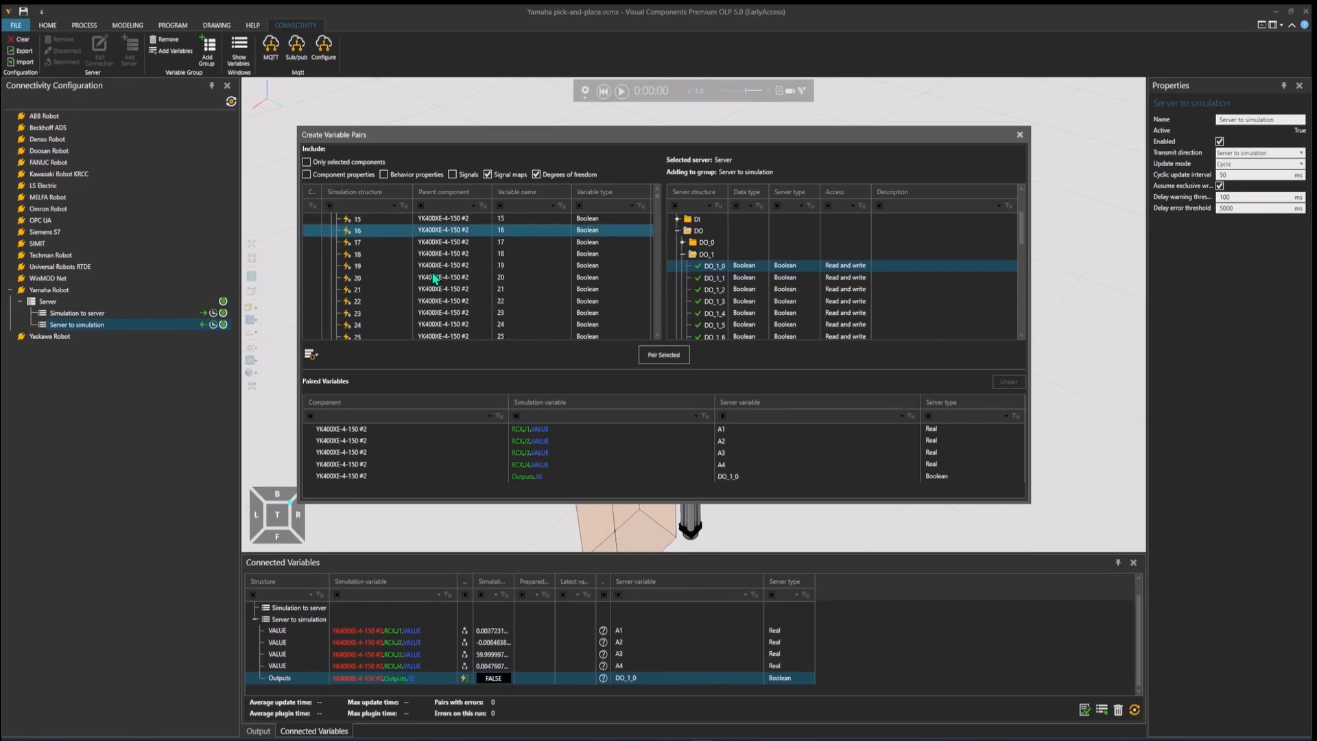
{"action": "scroll", "coordinate": [433, 277], "scroll_direction": "down", "scroll_amount": 4}
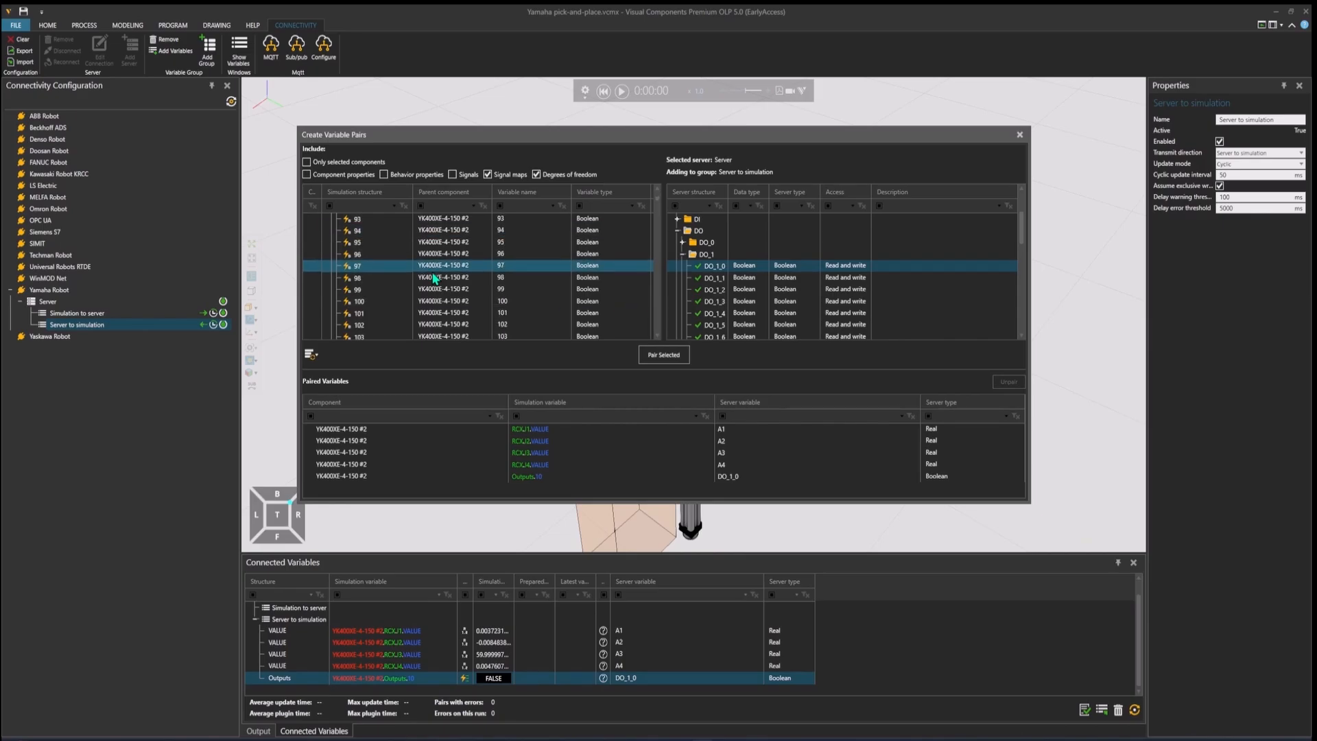
{"action": "scroll", "coordinate": [432, 275], "scroll_direction": "down", "scroll_amount": 2}
{"action": "left_click", "coordinate": [389, 282]}
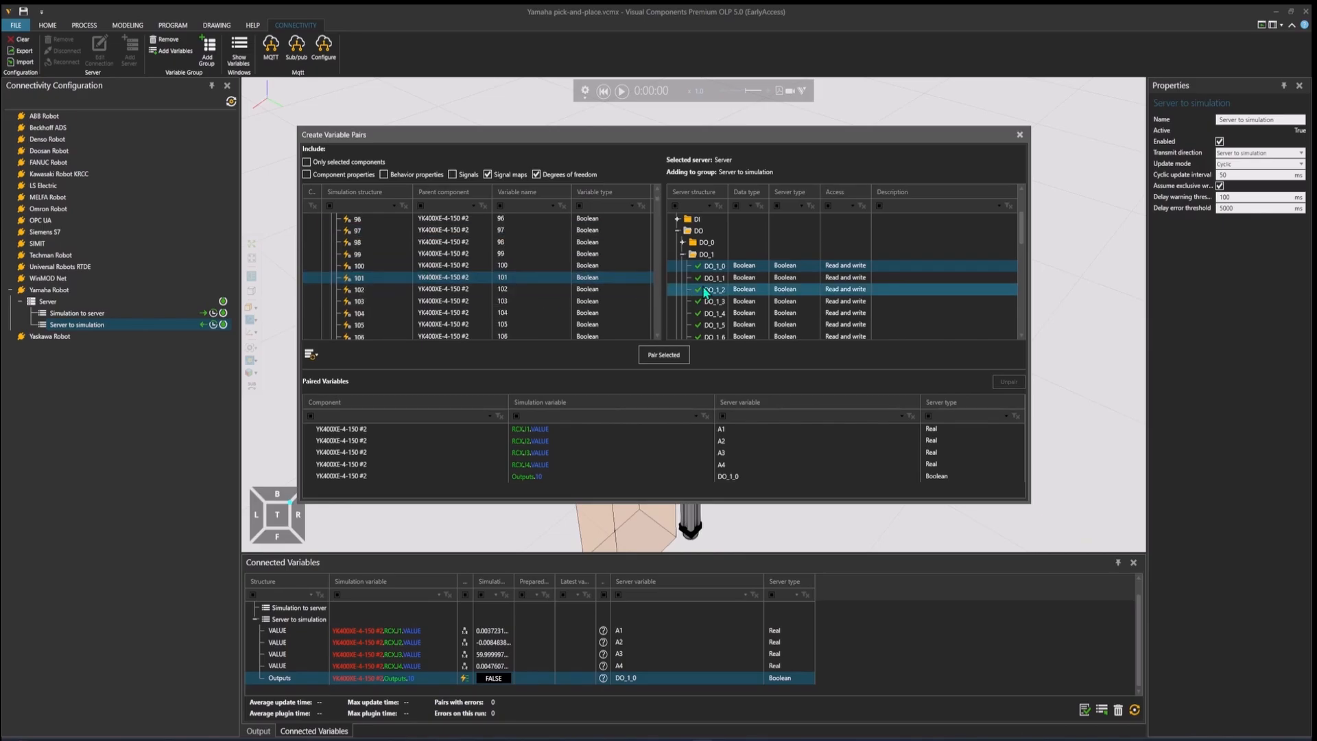
{"action": "left_click", "coordinate": [683, 257]}
{"action": "scroll", "coordinate": [720, 282], "scroll_direction": "down", "scroll_amount": 1}
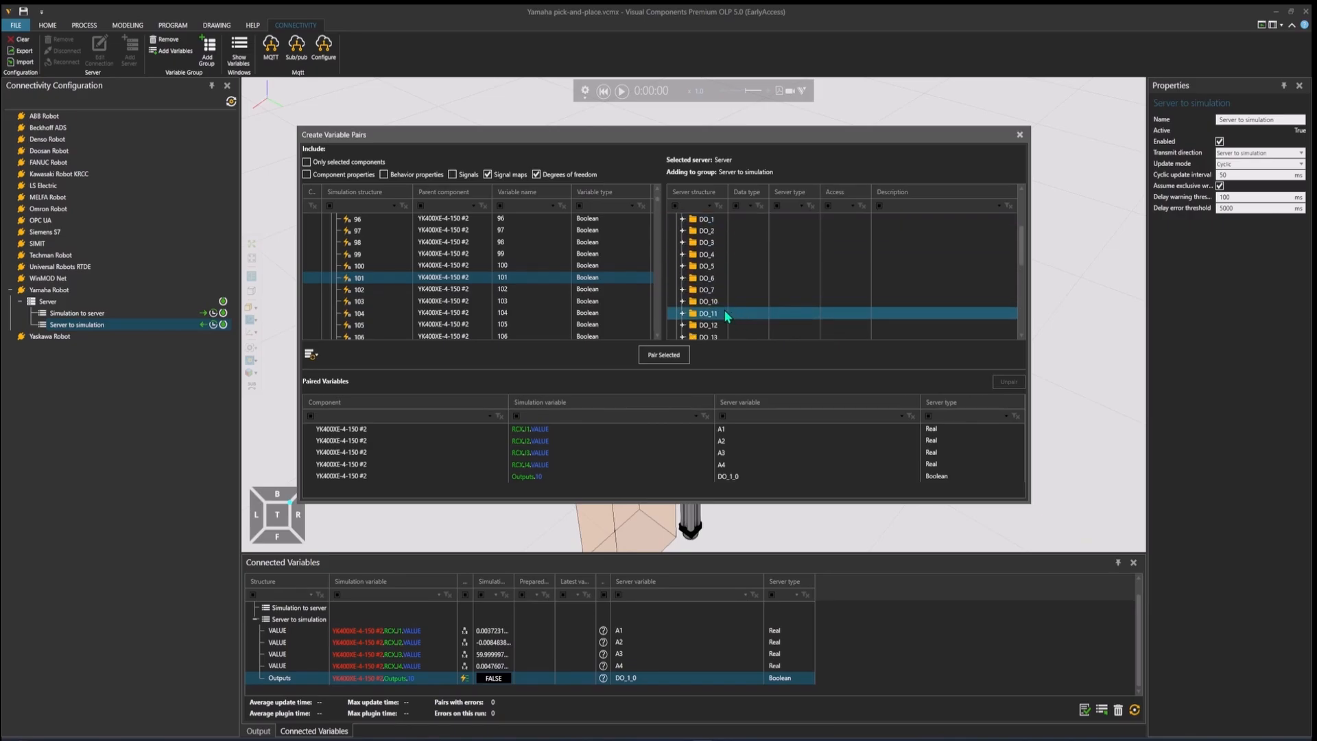
{"action": "left_click", "coordinate": [683, 302]}
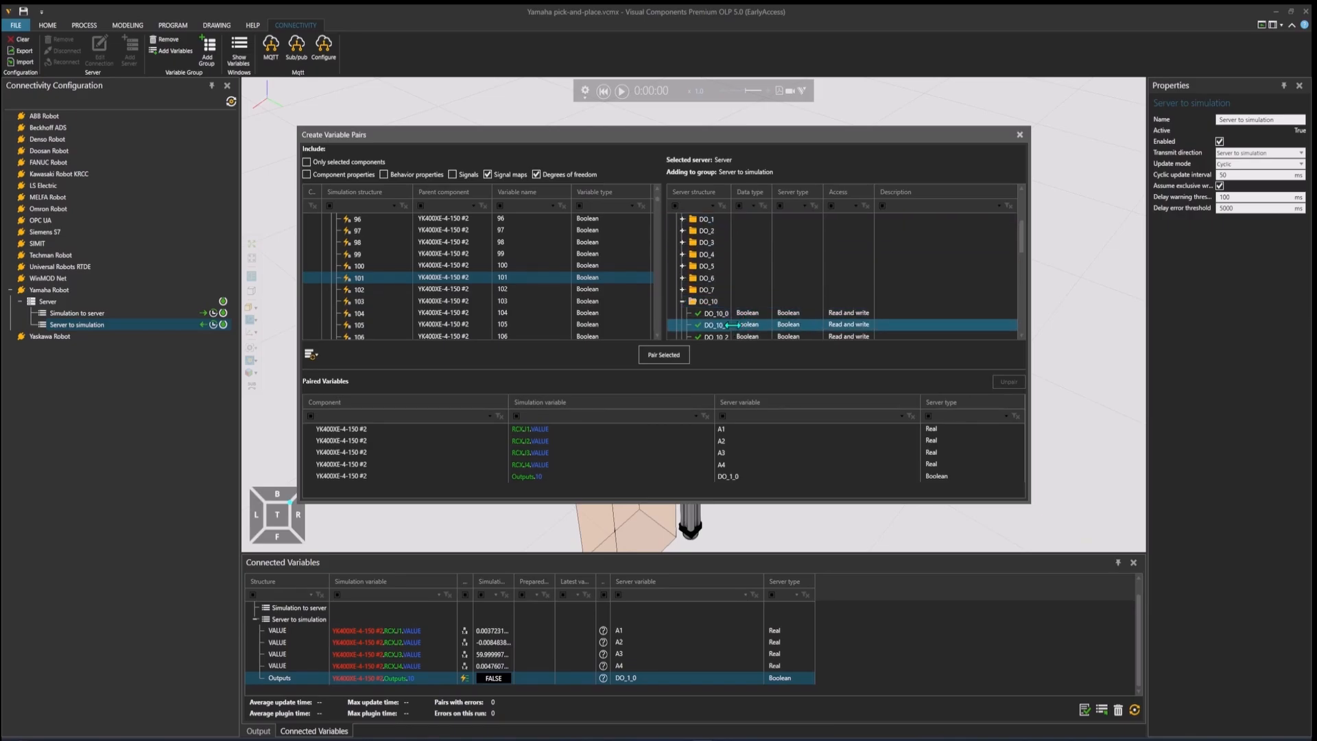
{"action": "scroll", "coordinate": [727, 302], "scroll_direction": "down", "scroll_amount": 1}
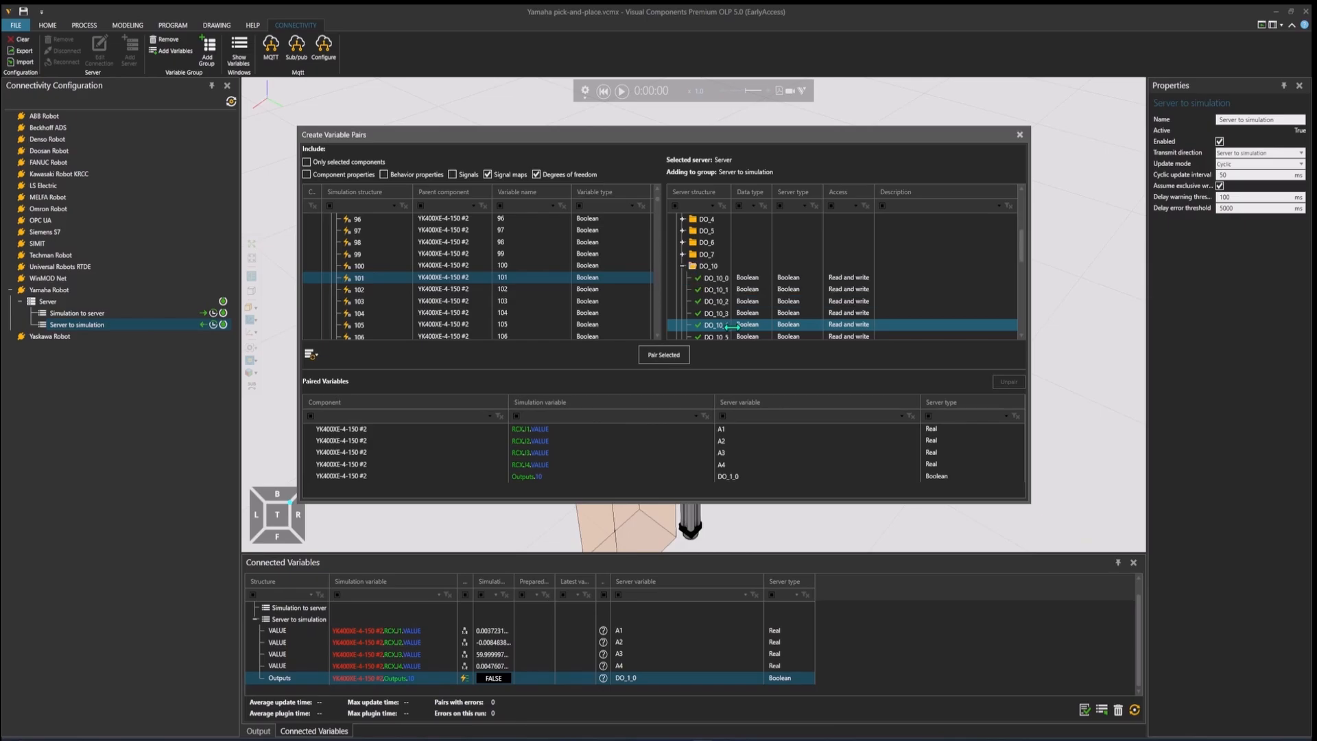
{"action": "left_click", "coordinate": [729, 290]}
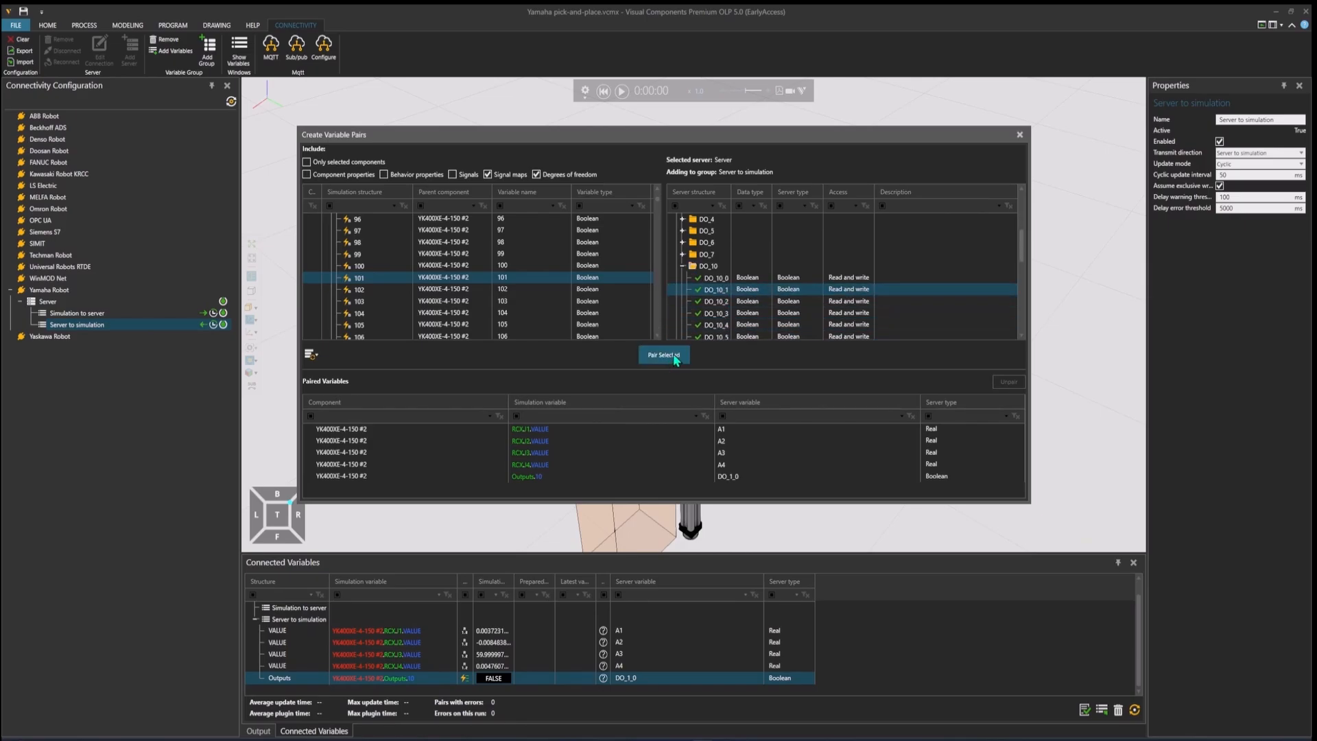
{"action": "left_click", "coordinate": [648, 352]}
Step: Pair output signal 102 with server variable DO_10_2, and close the variable pairing dialog for the Server to simulation group
{"action": "left_click", "coordinate": [398, 288]}
{"action": "left_click", "coordinate": [717, 301]}
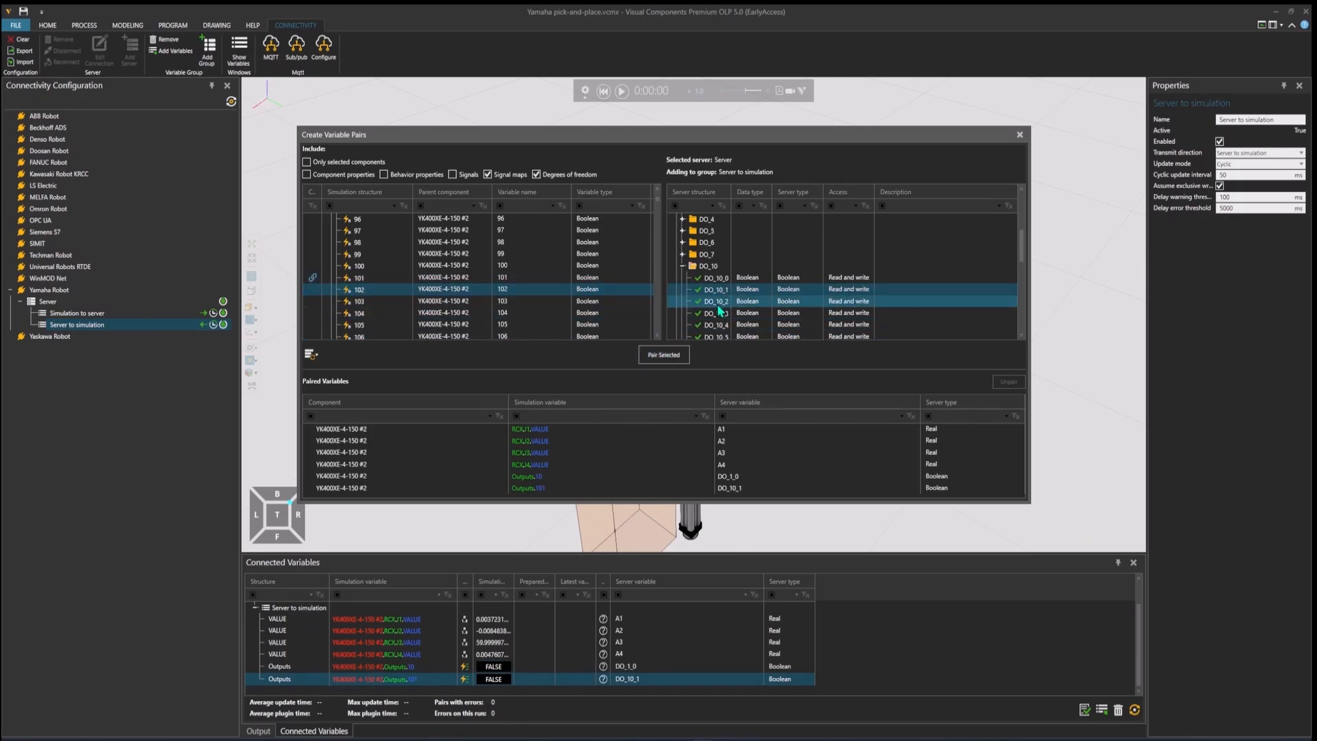
{"action": "left_click", "coordinate": [652, 357]}
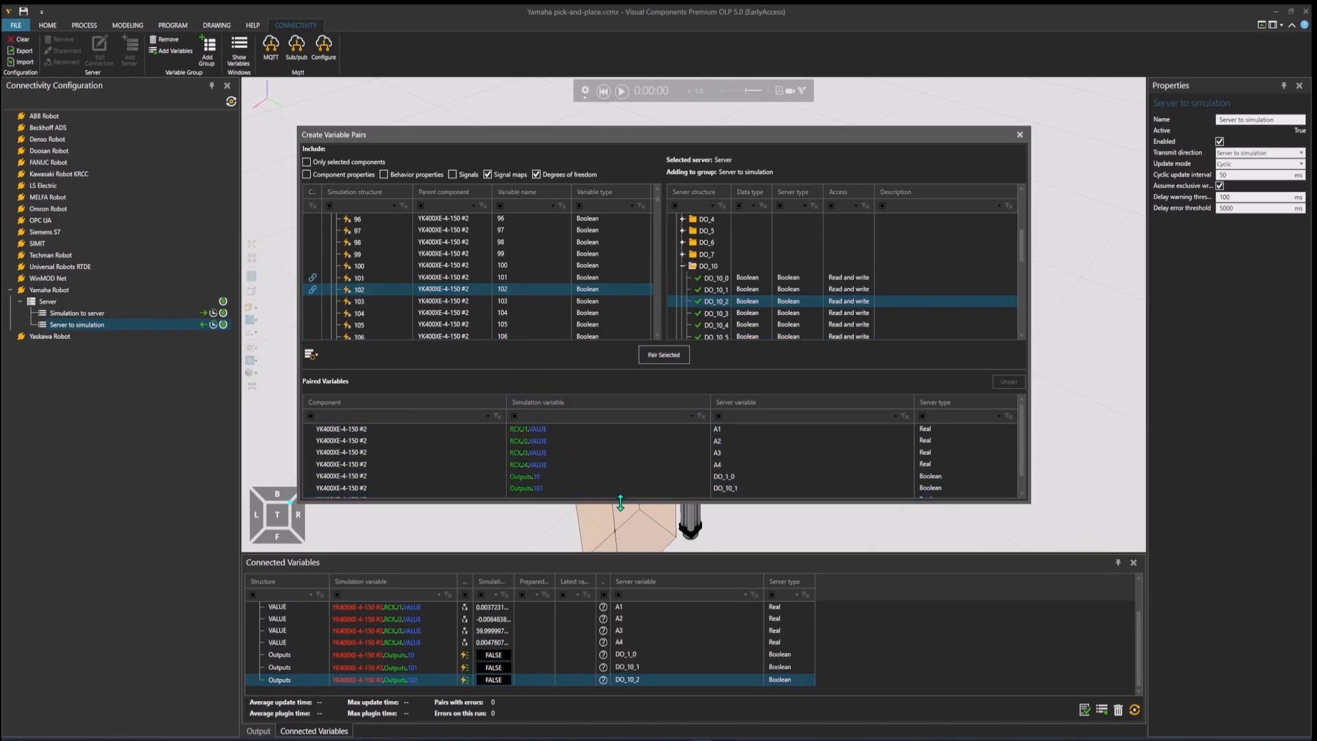
{"action": "left_click_drag", "start_coordinate": [617, 504], "coordinate": [618, 525]}
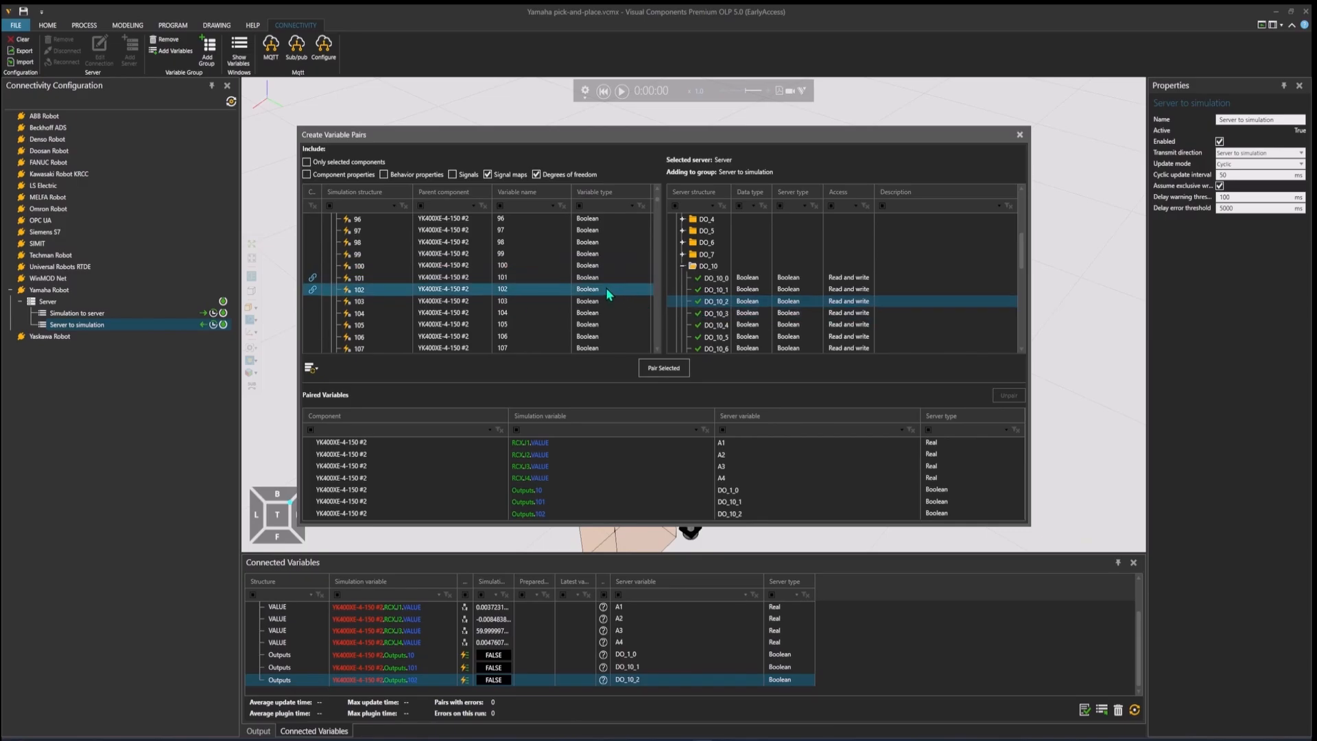
{"action": "left_click", "coordinate": [519, 279]}
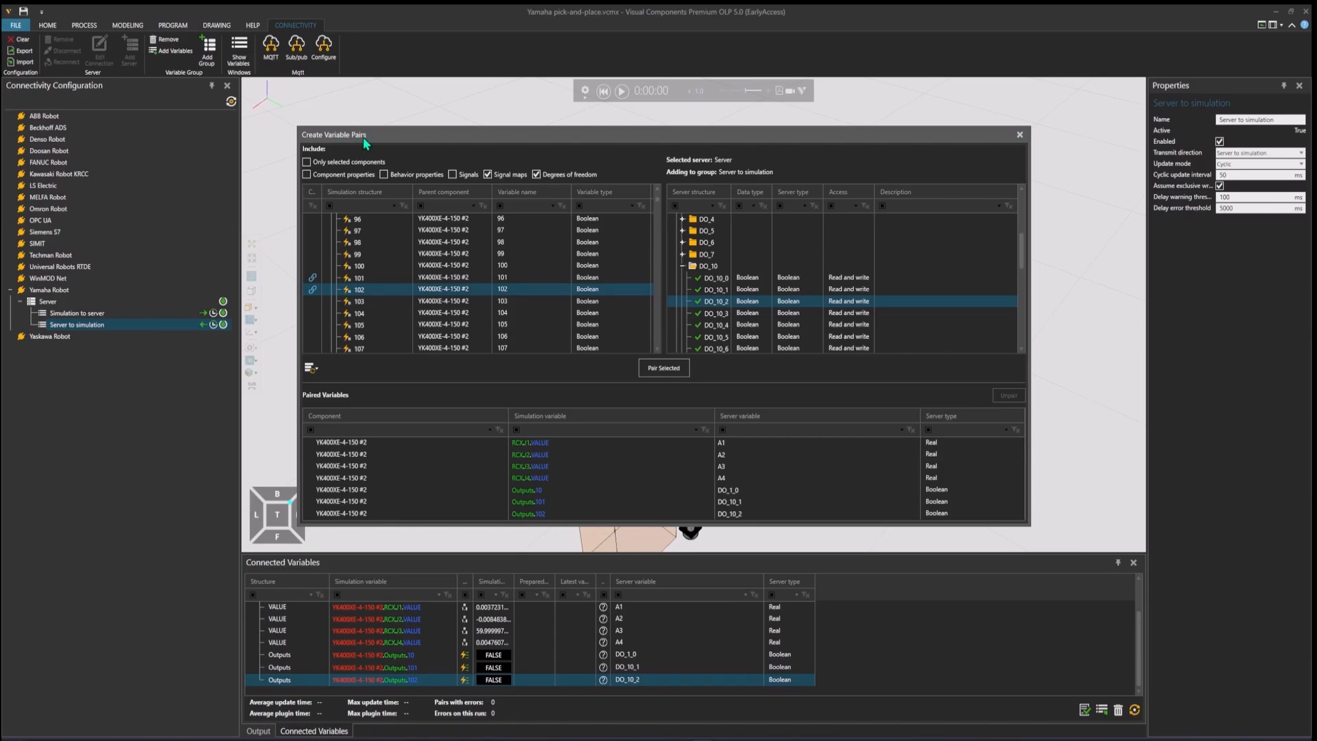
{"action": "left_click", "coordinate": [1019, 136]}
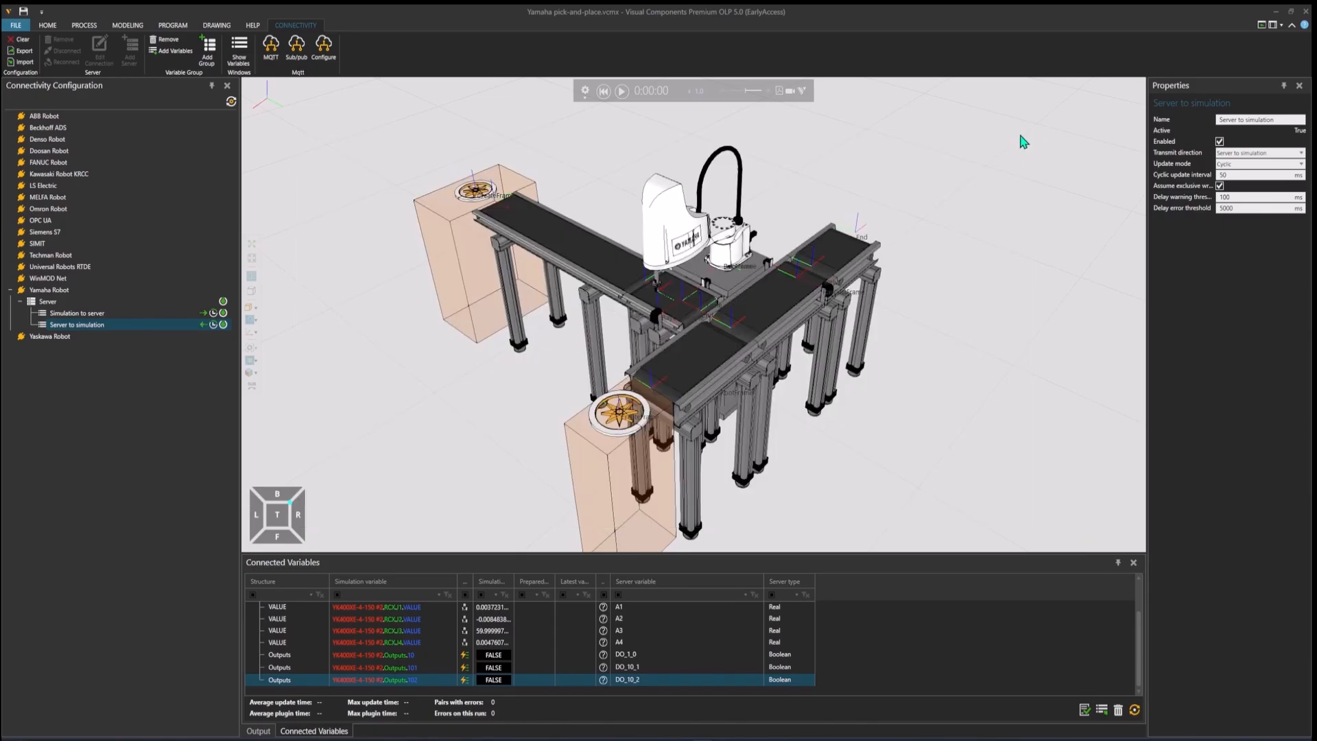
Step: Start adding variables to the Simulation to server group and select the robot's output signal 201
{"action": "left_click", "coordinate": [122, 312]}
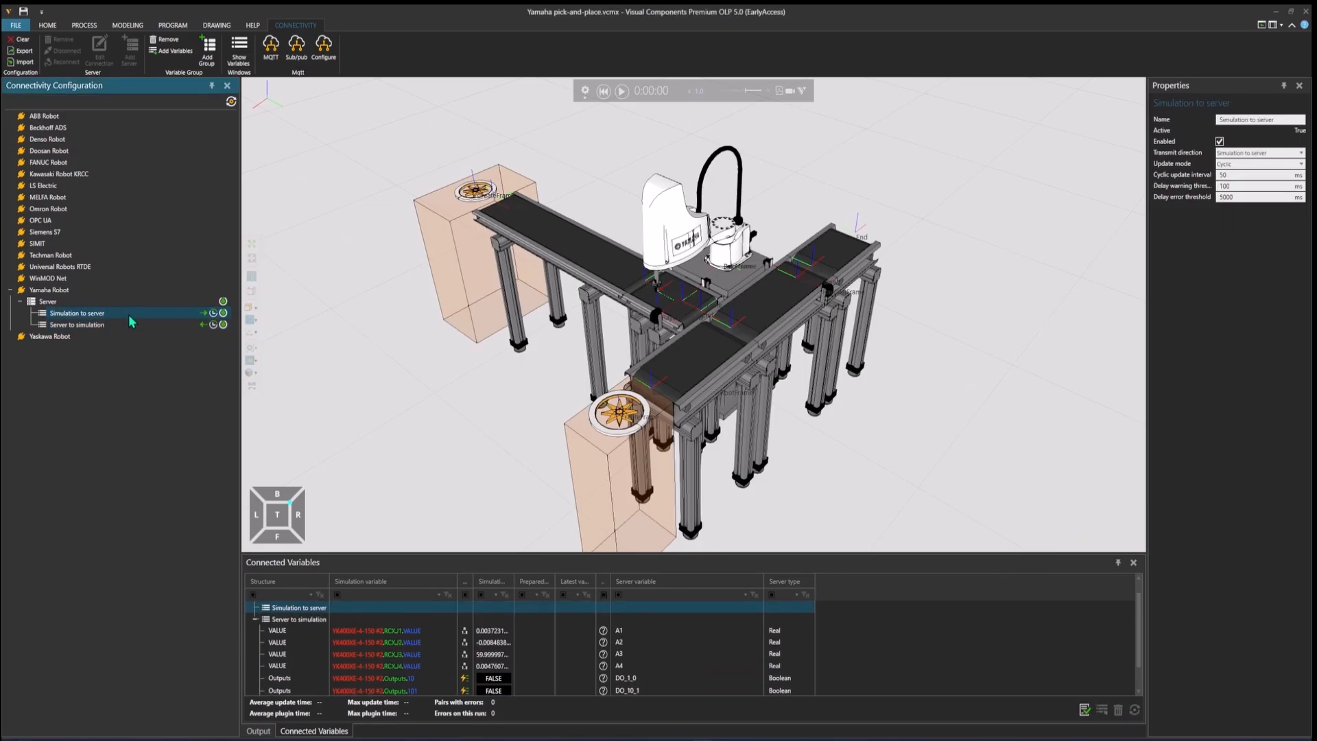
{"action": "right_click", "coordinate": [130, 317]}
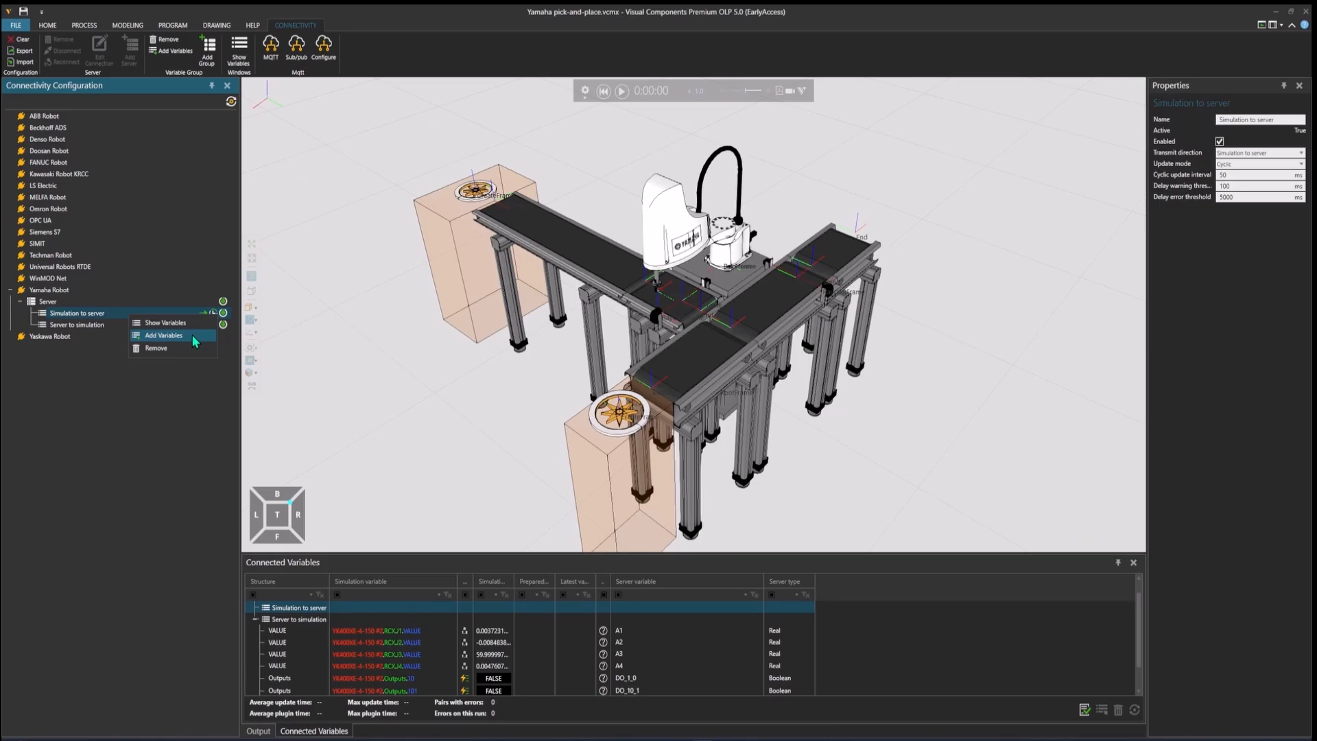
{"action": "left_click", "coordinate": [192, 335]}
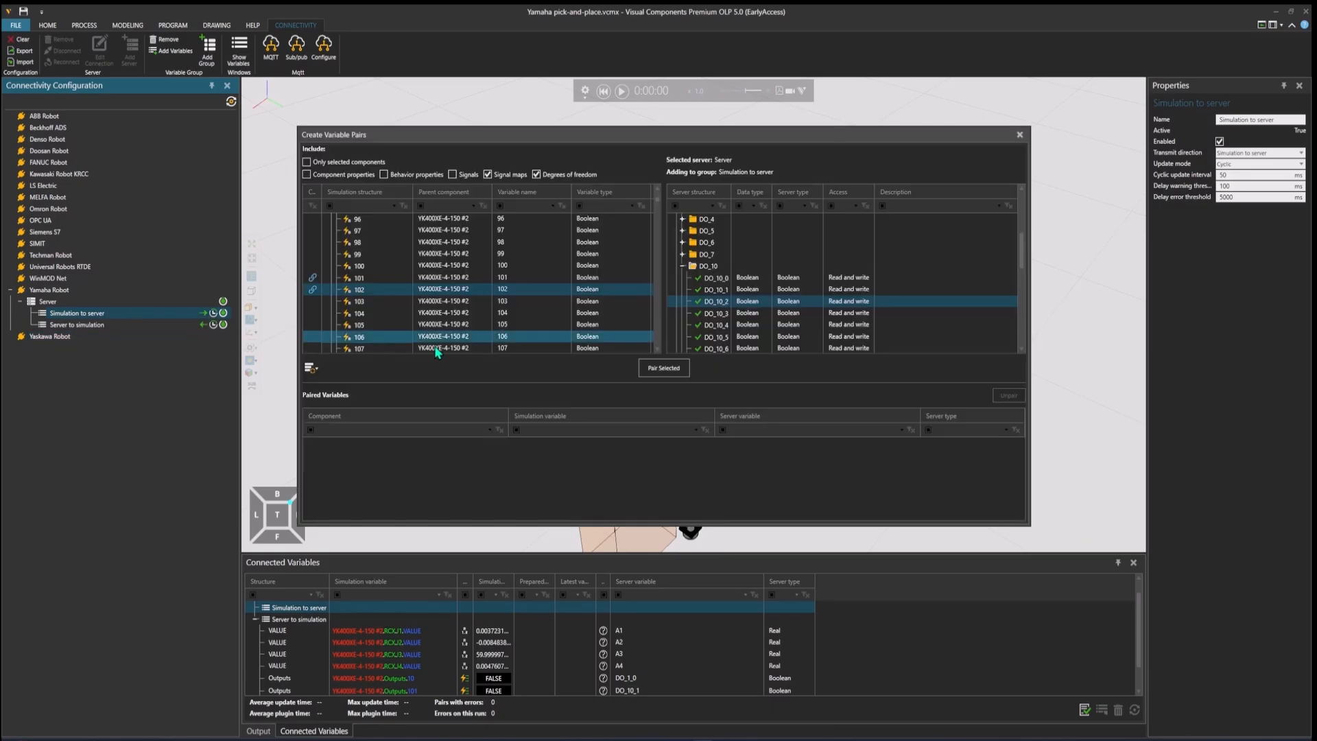
{"action": "left_click", "coordinate": [384, 267]}
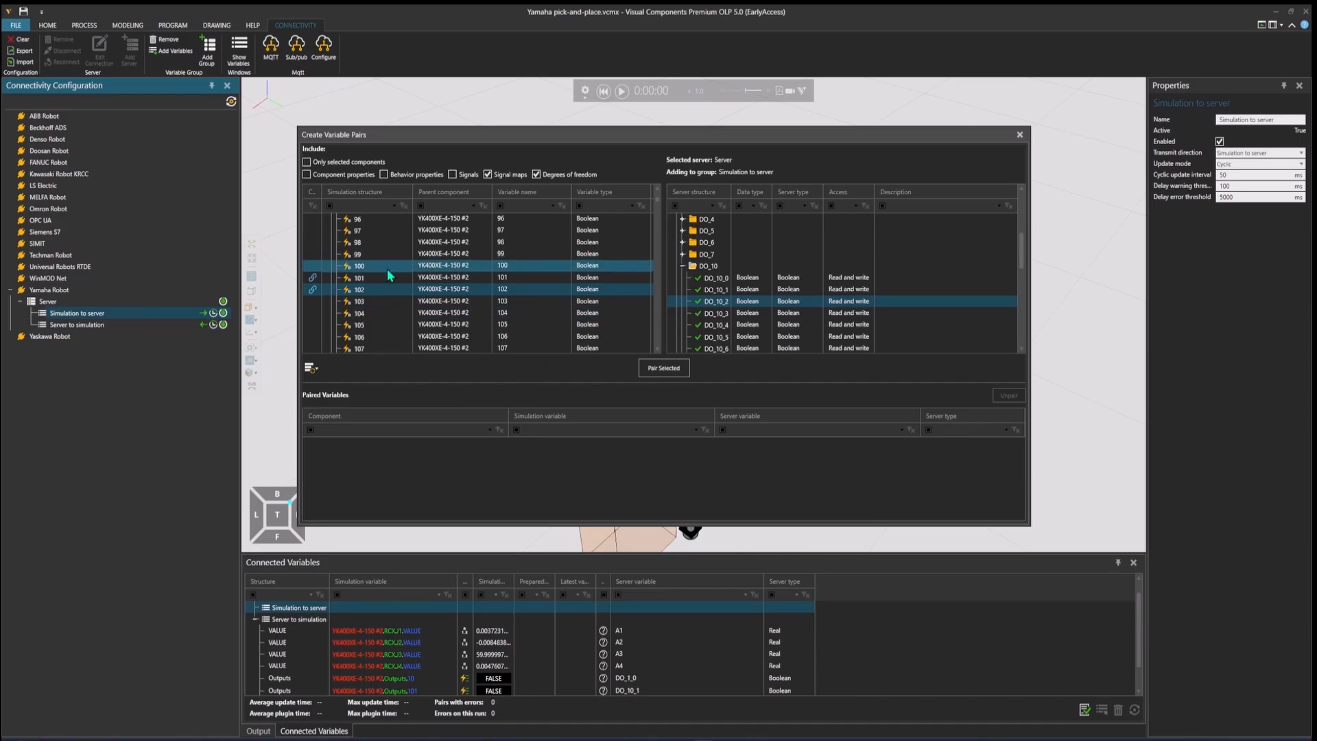
{"action": "scroll", "coordinate": [388, 275], "scroll_direction": "down", "scroll_amount": 2}
{"action": "left_click", "coordinate": [387, 267]}
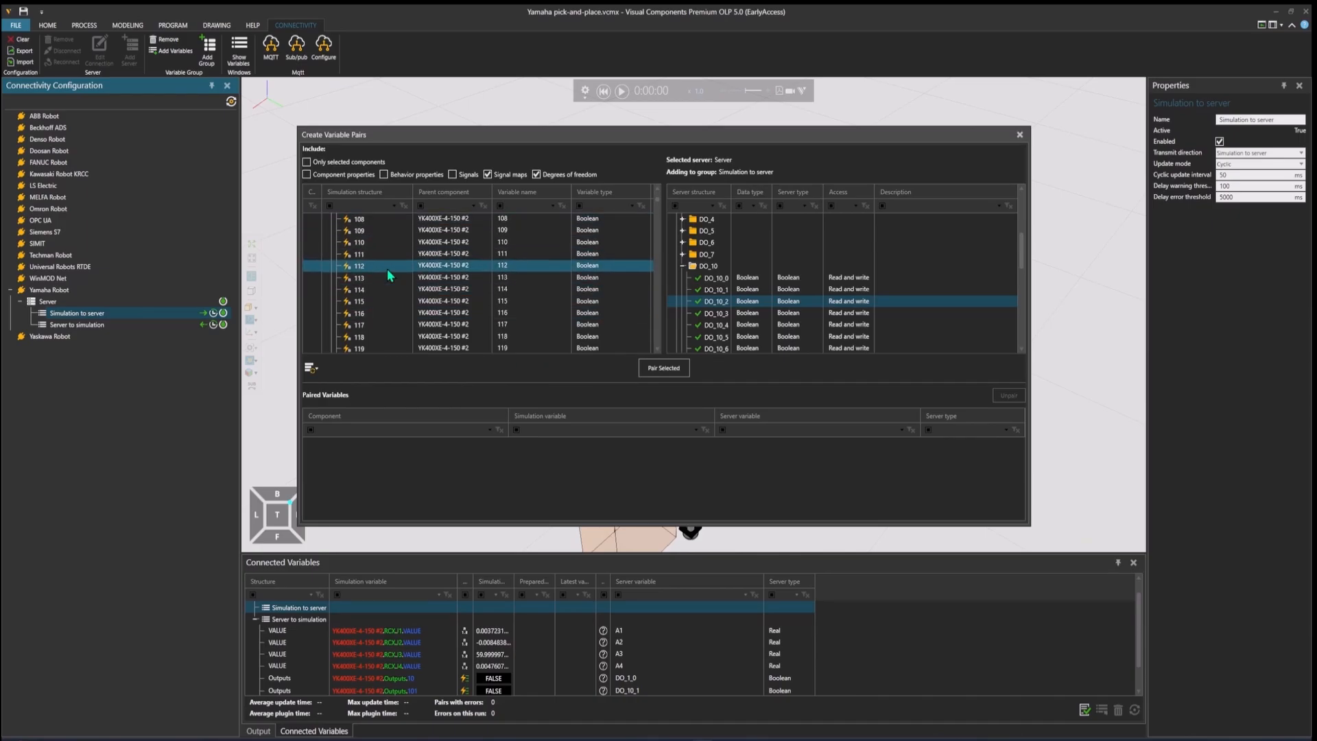
{"action": "scroll", "coordinate": [387, 269], "scroll_direction": "down", "scroll_amount": 7}
{"action": "left_click", "coordinate": [387, 267]}
{"action": "scroll", "coordinate": [387, 269], "scroll_direction": "down", "scroll_amount": 5}
{"action": "left_click", "coordinate": [387, 267]}
{"action": "scroll", "coordinate": [387, 269], "scroll_direction": "down", "scroll_amount": 7}
{"action": "left_click", "coordinate": [387, 267]}
{"action": "scroll", "coordinate": [387, 269], "scroll_direction": "down", "scroll_amount": 6}
{"action": "left_click", "coordinate": [389, 253]}
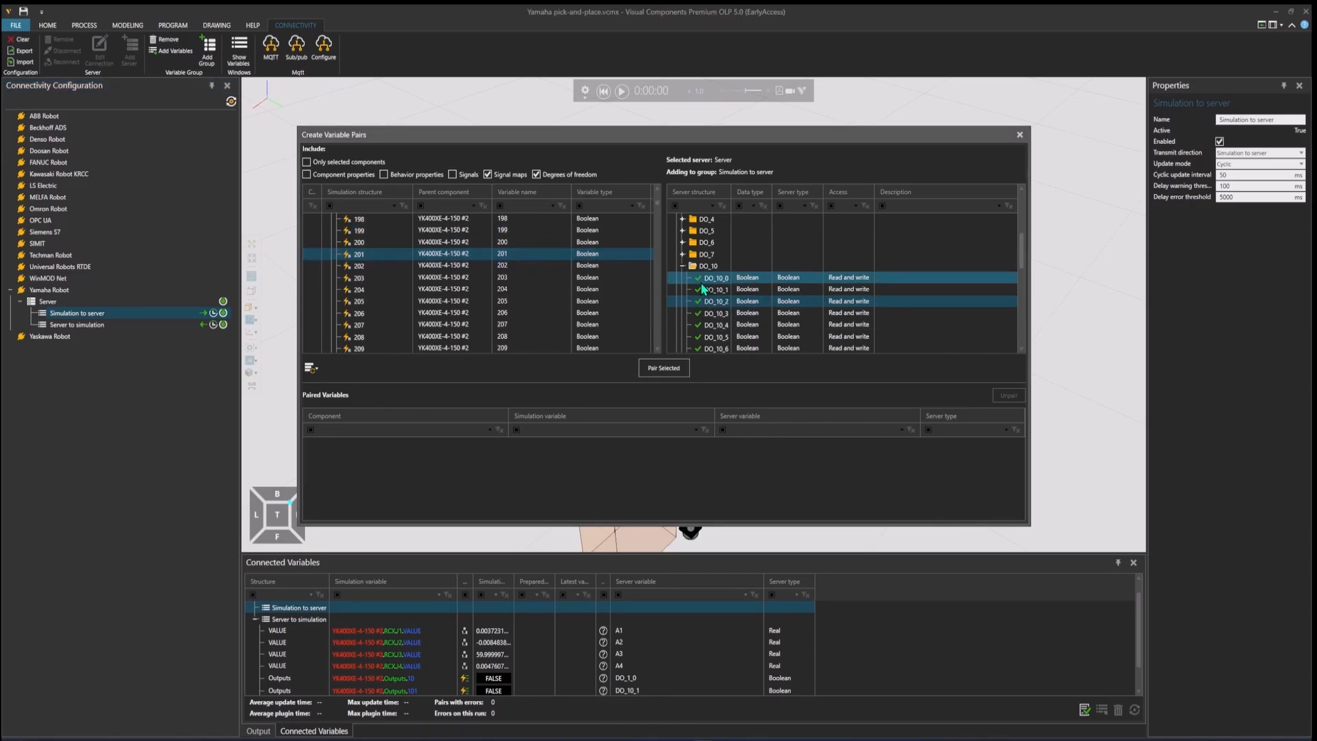
Step: Collapse the DO_10 folder and pair the selected output signal 201 with server variable DO_20_1 from the DO_20 folder
{"action": "left_click", "coordinate": [682, 268]}
{"action": "scroll", "coordinate": [735, 268], "scroll_direction": "down", "scroll_amount": 2}
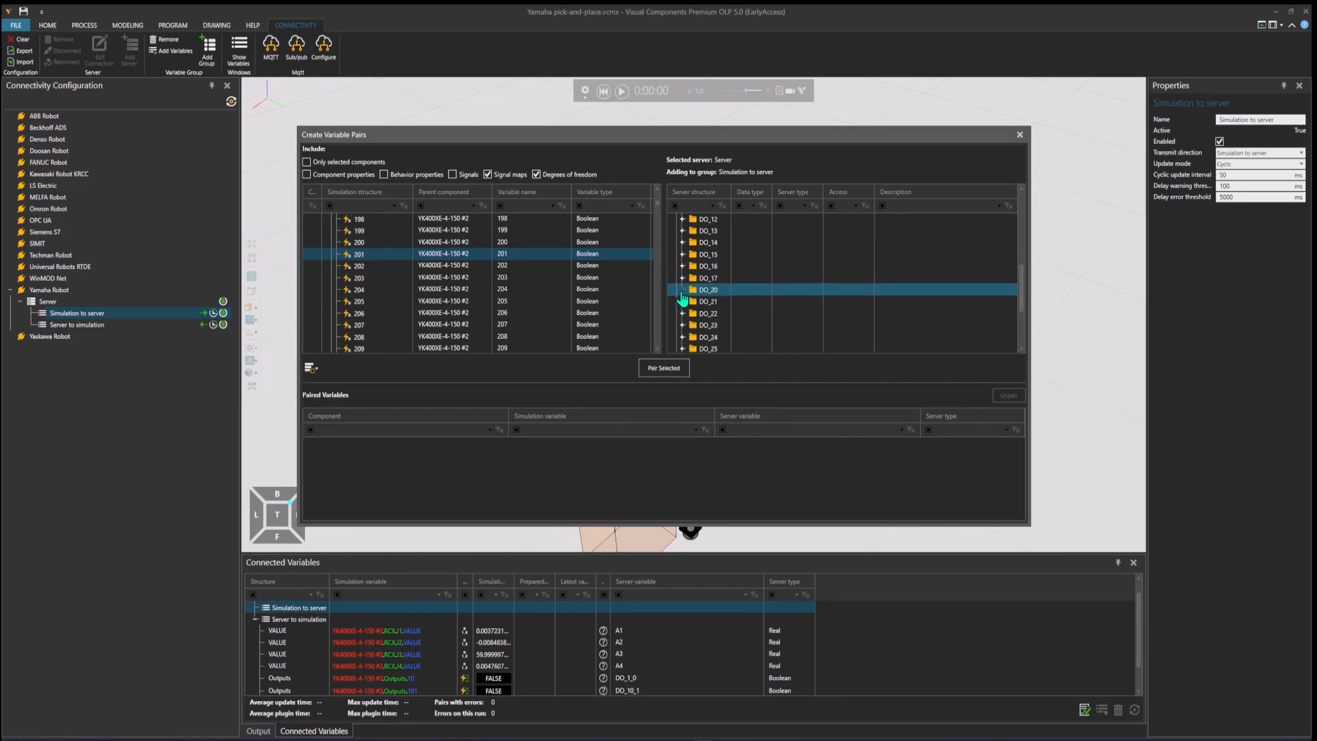
{"action": "left_click", "coordinate": [683, 289]}
{"action": "scroll", "coordinate": [740, 301], "scroll_direction": "down", "scroll_amount": 1}
{"action": "left_click", "coordinate": [734, 277]}
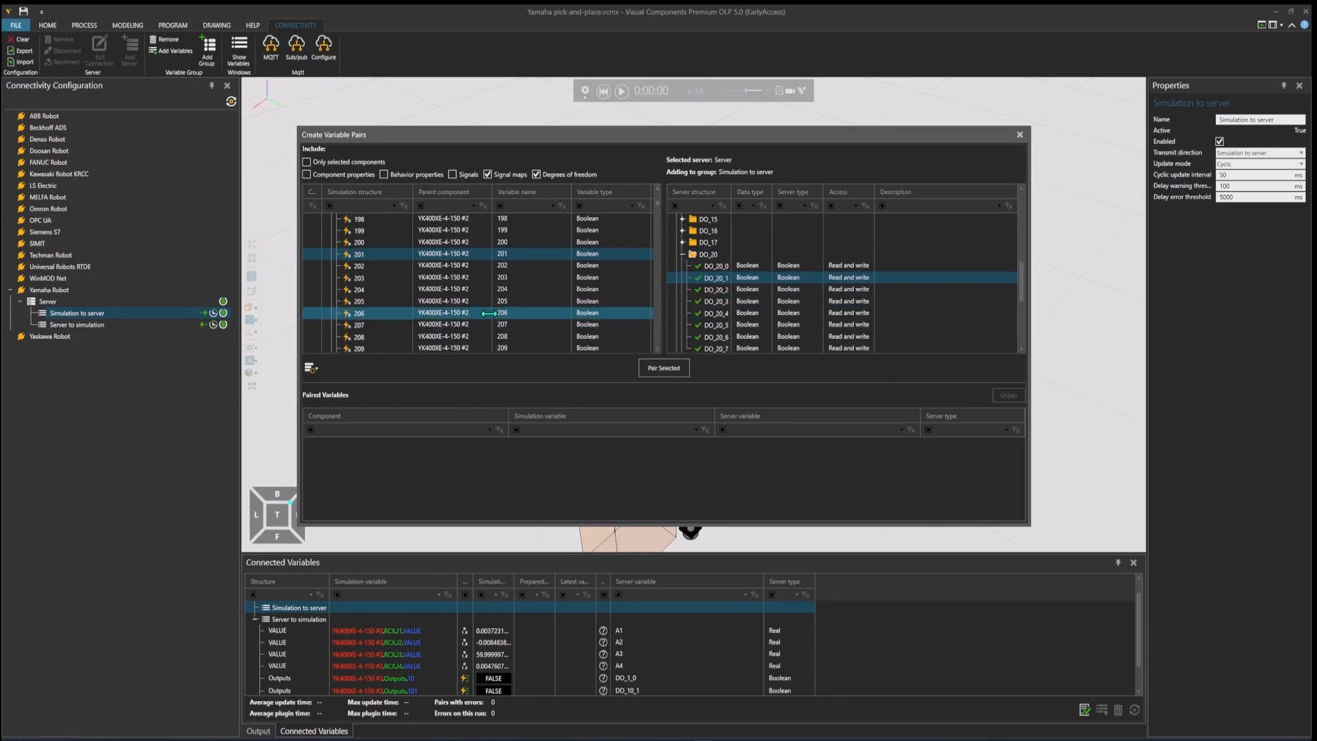
{"action": "left_click", "coordinate": [663, 369]}
Step: Pair output signal 202 with server variable DO_20_2 and close the variable pairing dialog
{"action": "left_click", "coordinate": [384, 266]}
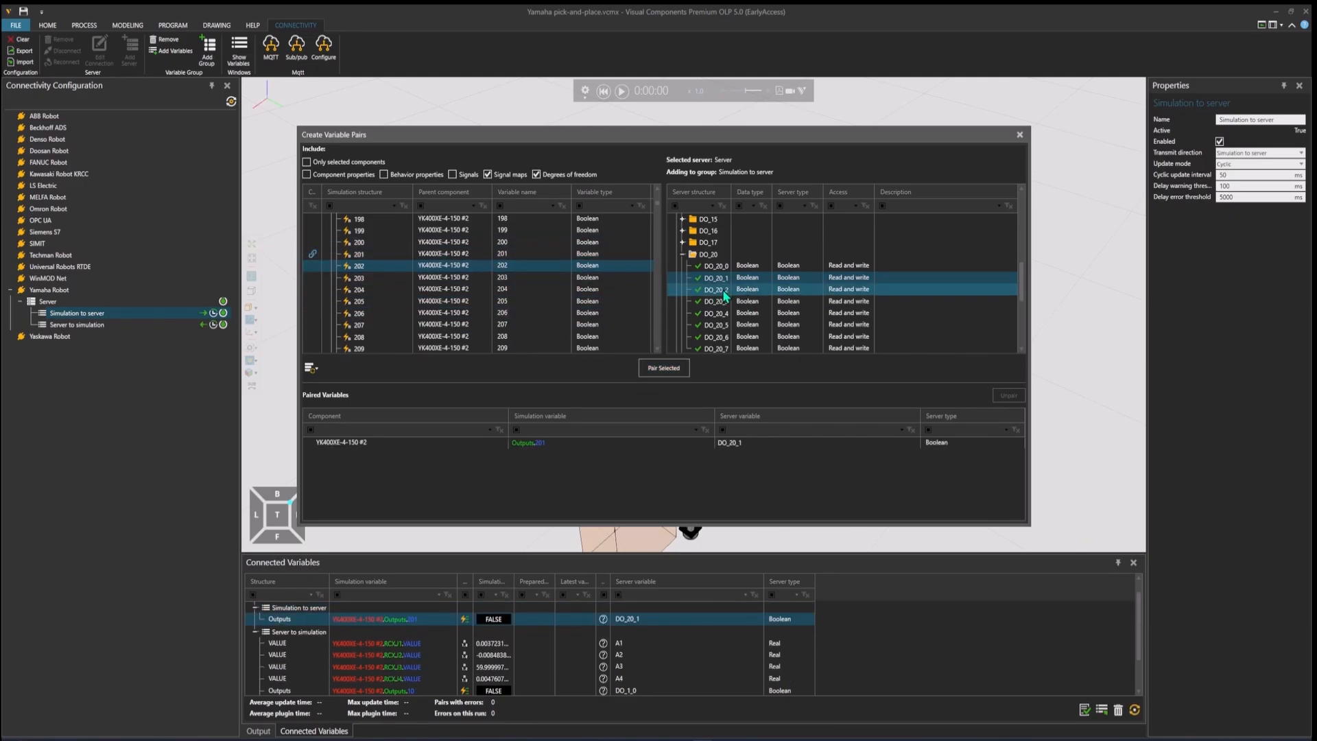
{"action": "left_click", "coordinate": [725, 293]}
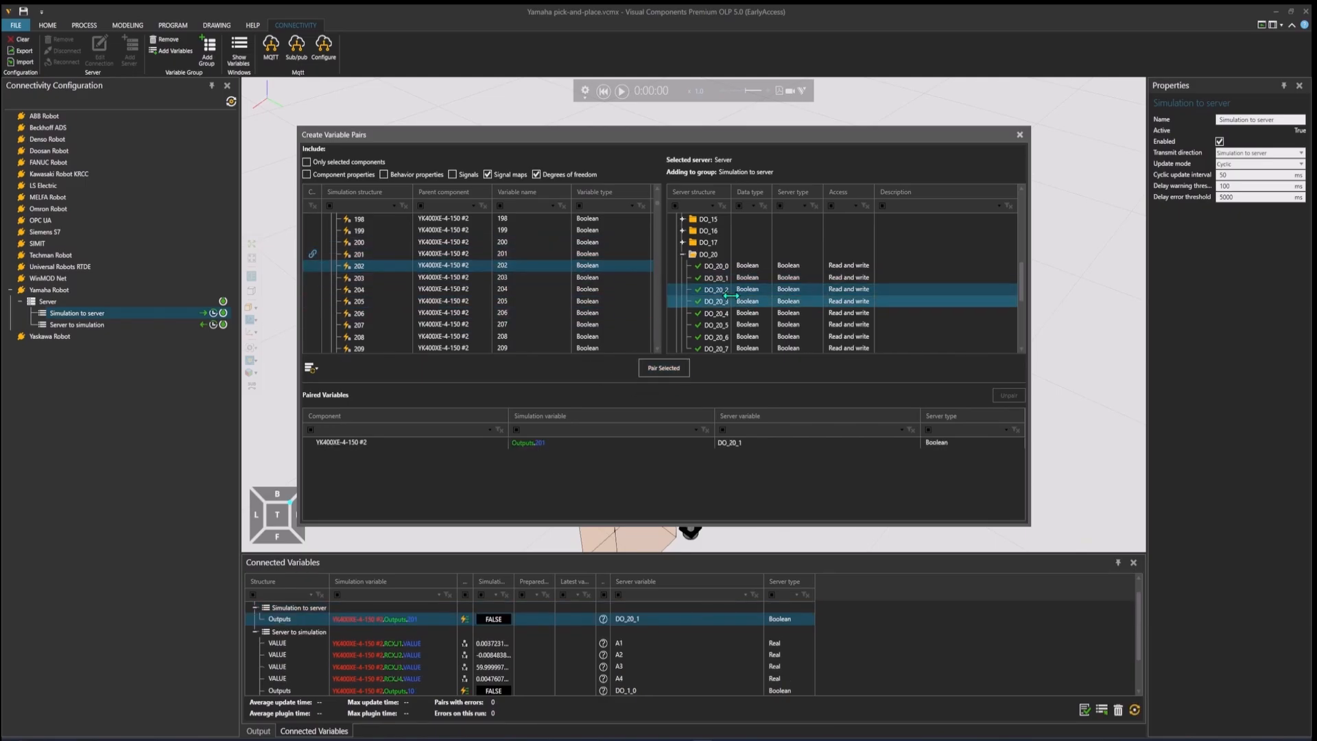
{"action": "left_click", "coordinate": [675, 368]}
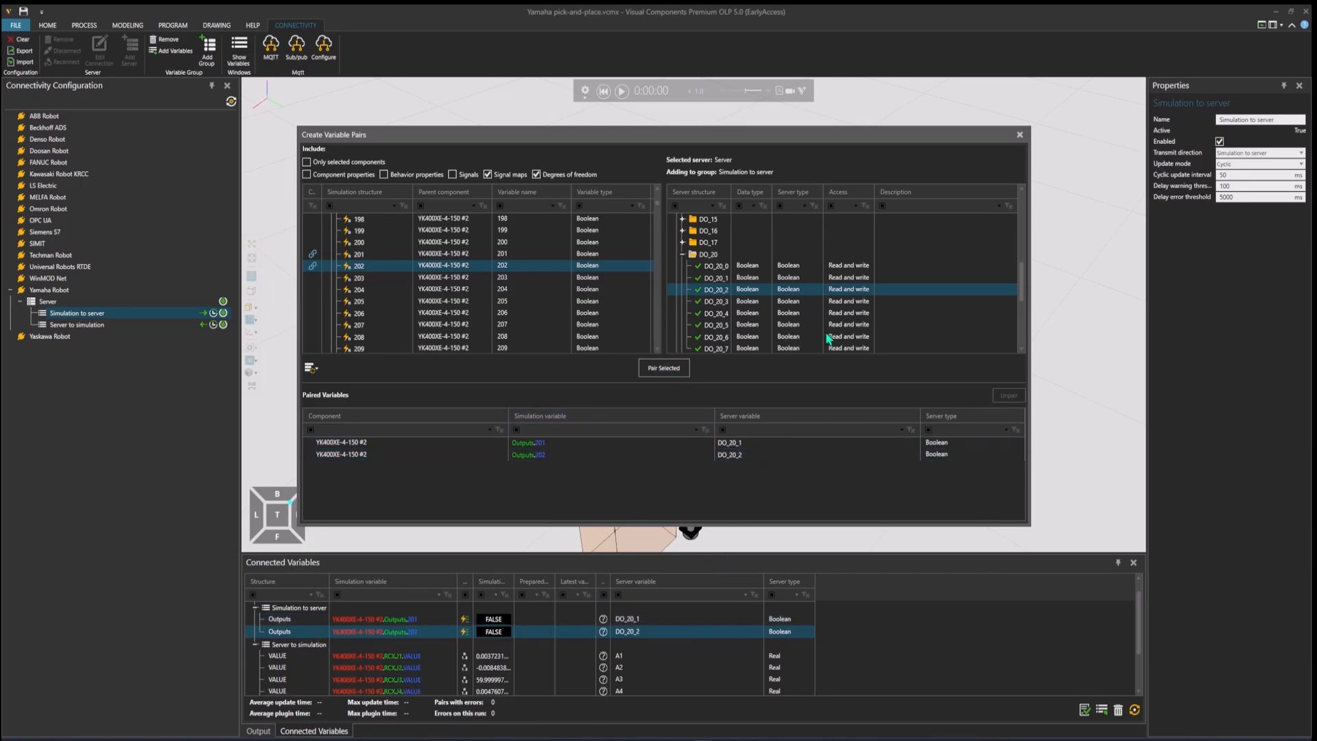
{"action": "left_click", "coordinate": [1020, 135]}
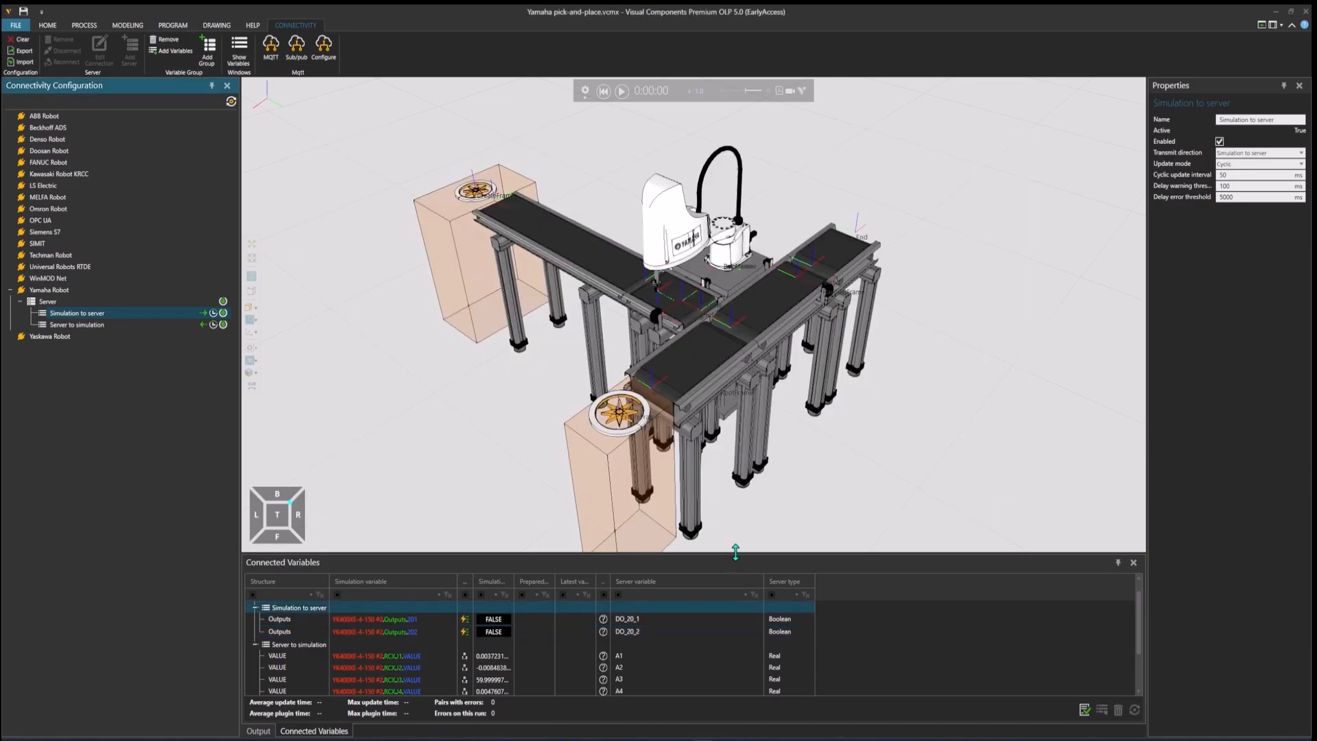
Step: Enlarge the Connected Variables list to show all pairs, and open the robot's program with the YK400XE-4-150 #2 selected
{"action": "left_click_drag", "start_coordinate": [736, 552], "coordinate": [761, 504]}
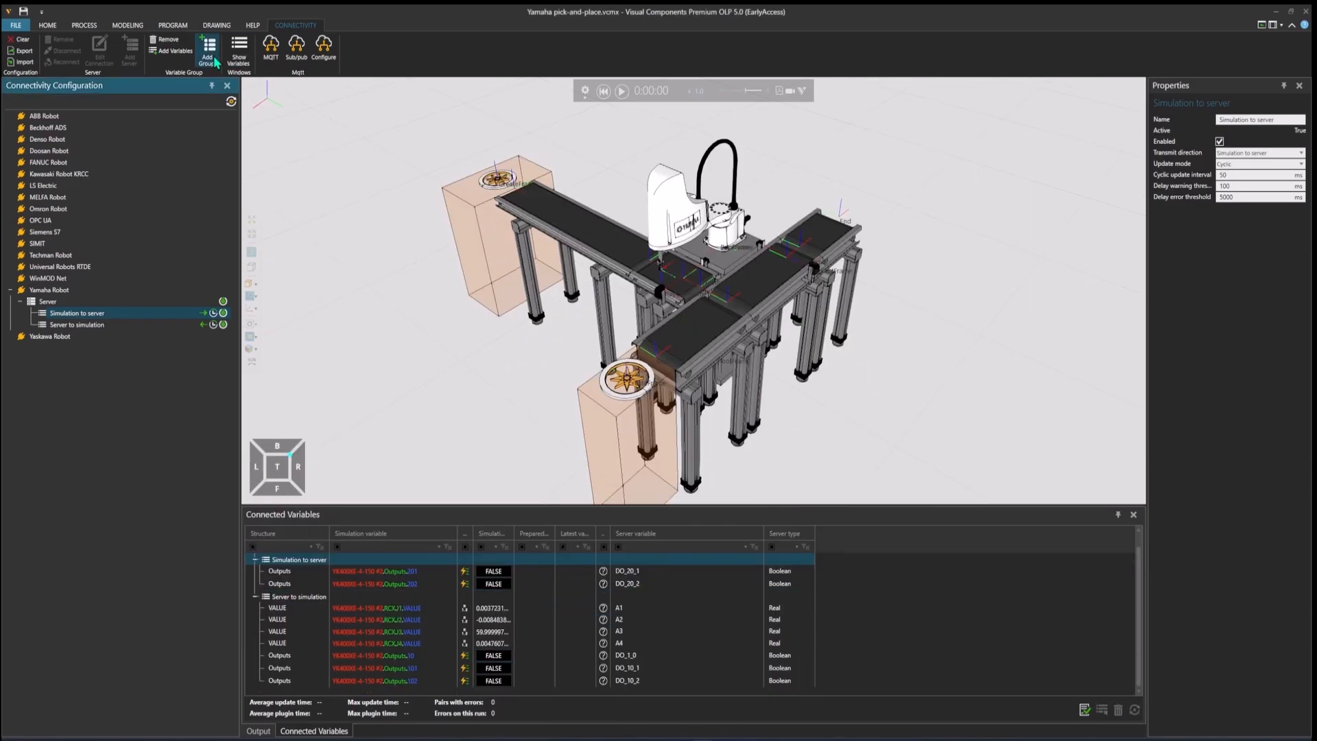
{"action": "left_click", "coordinate": [173, 25]}
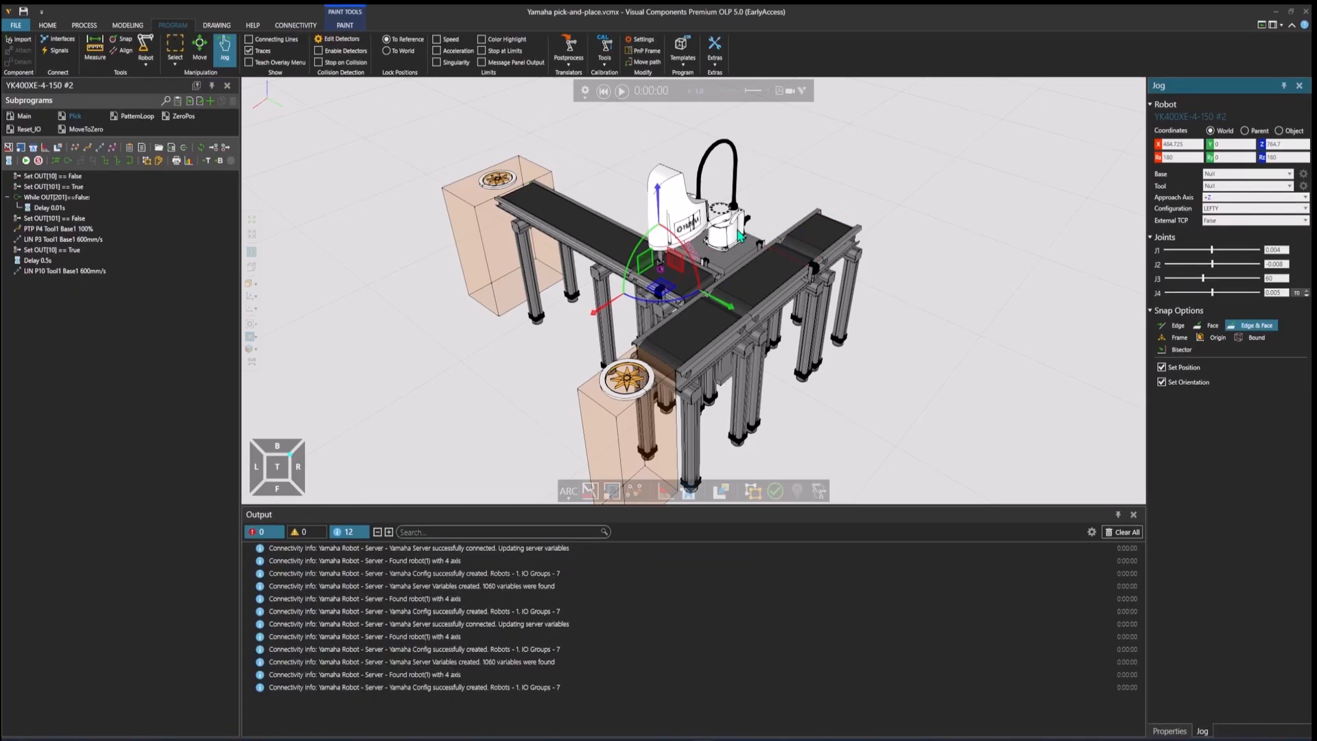
{"action": "left_click", "coordinate": [732, 231]}
{"action": "right_click_drag", "start_coordinate": [928, 220], "coordinate": [930, 223]}
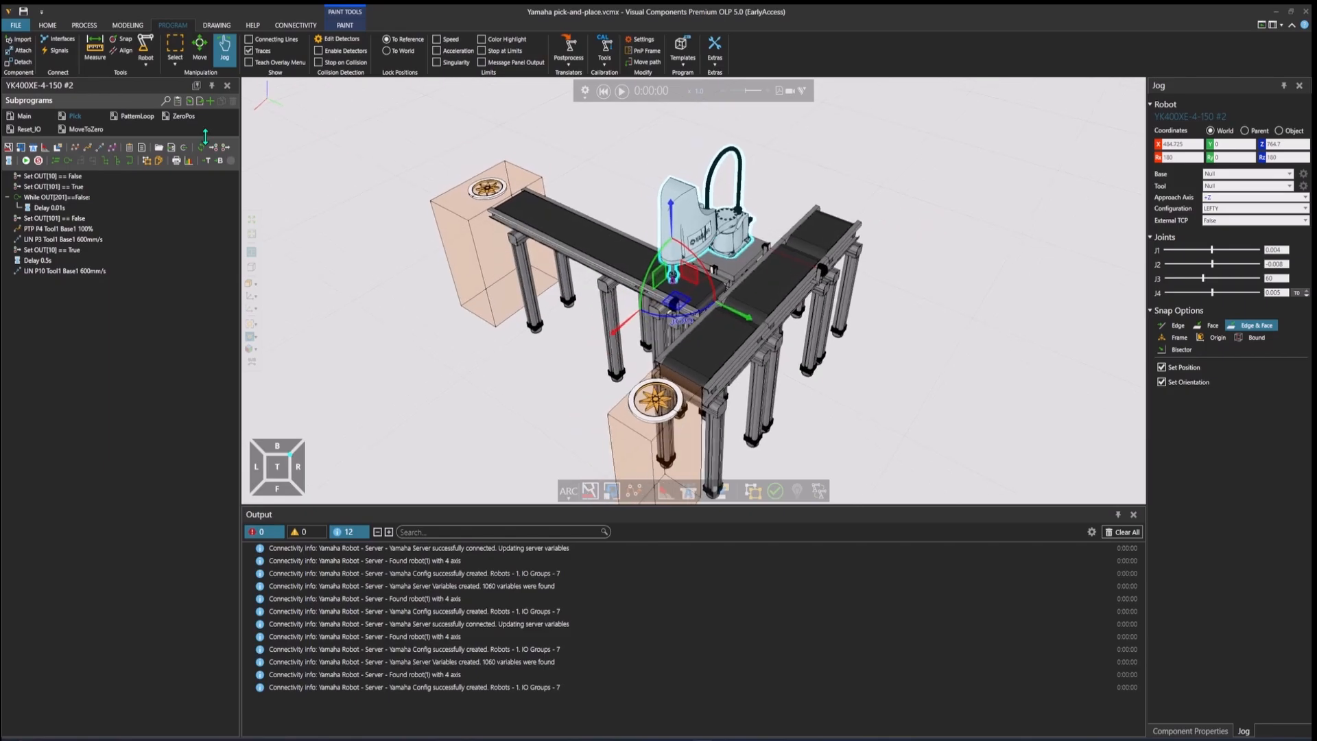
Step: Export the robot program with the Yamaha postprocessor as Main.pgm in the Downloads folder, replacing the existing file
{"action": "left_click_drag", "start_coordinate": [203, 137], "coordinate": [204, 160]}
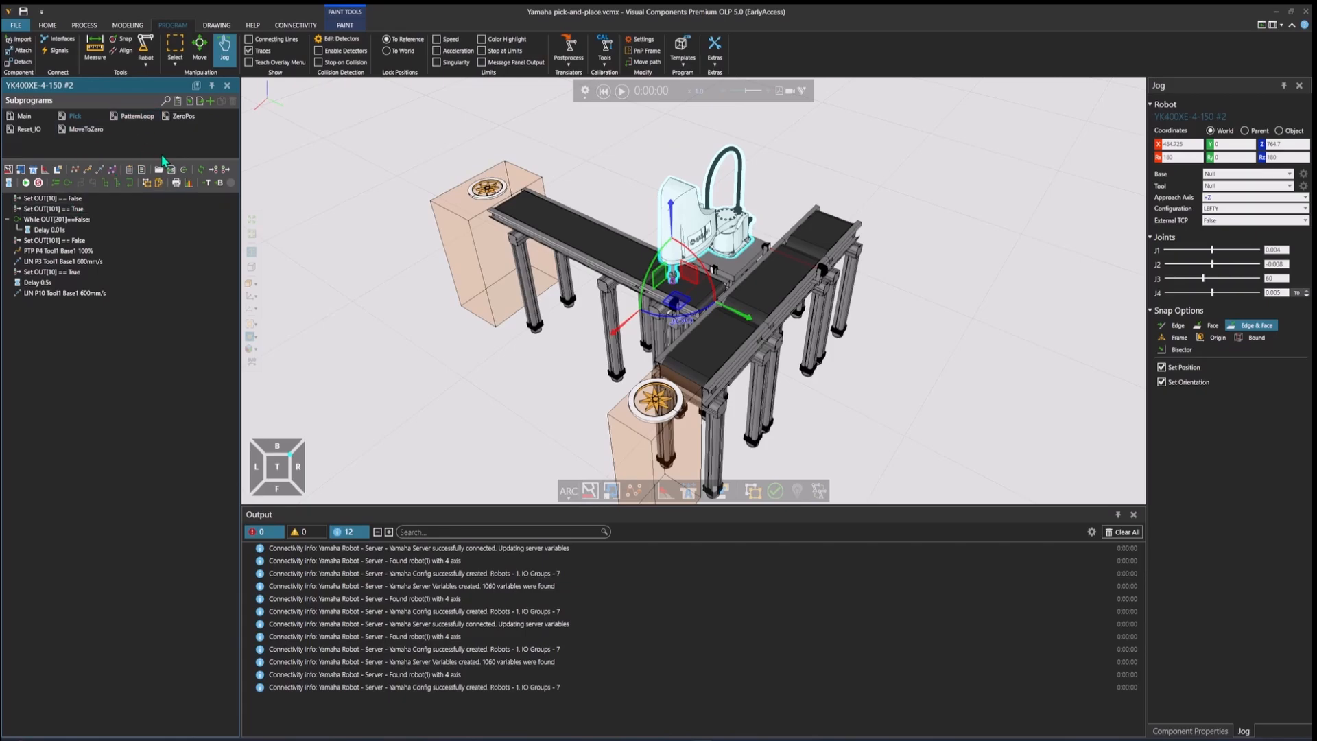
{"action": "left_click", "coordinate": [578, 67]}
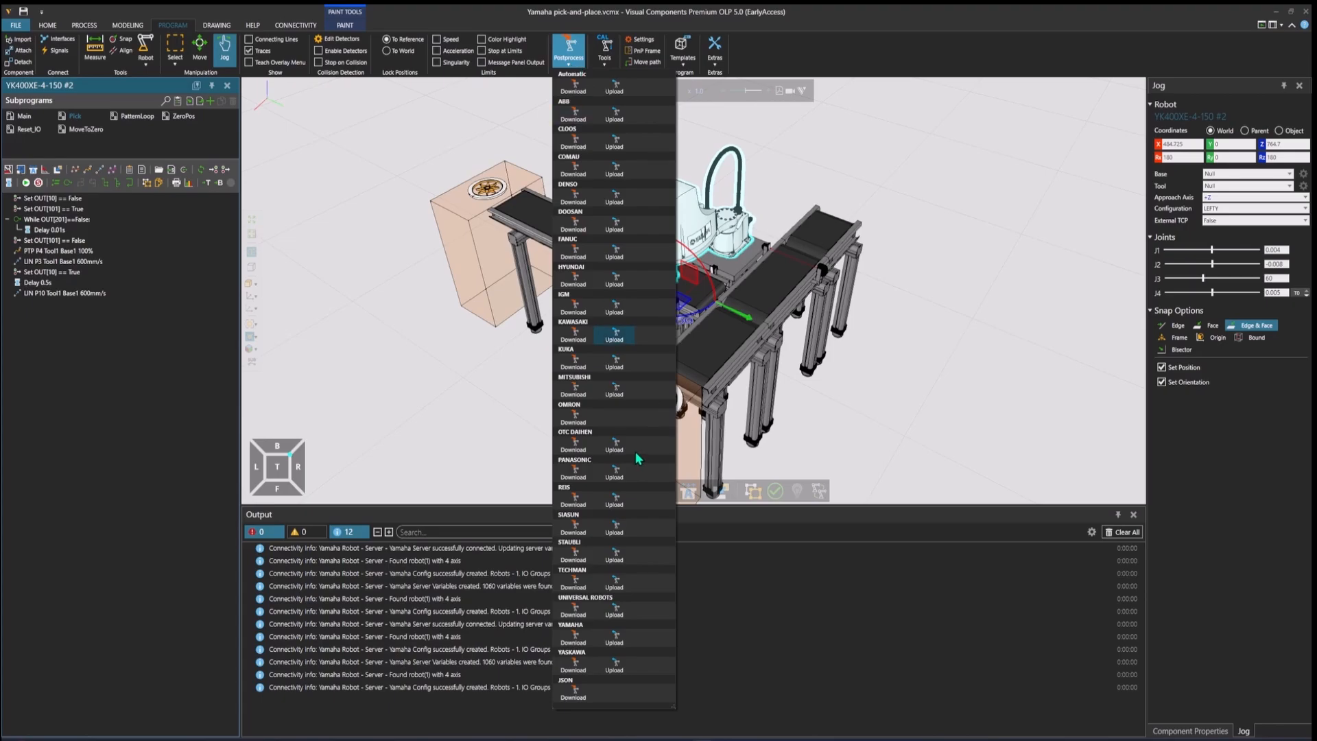
{"action": "left_click", "coordinate": [577, 641]}
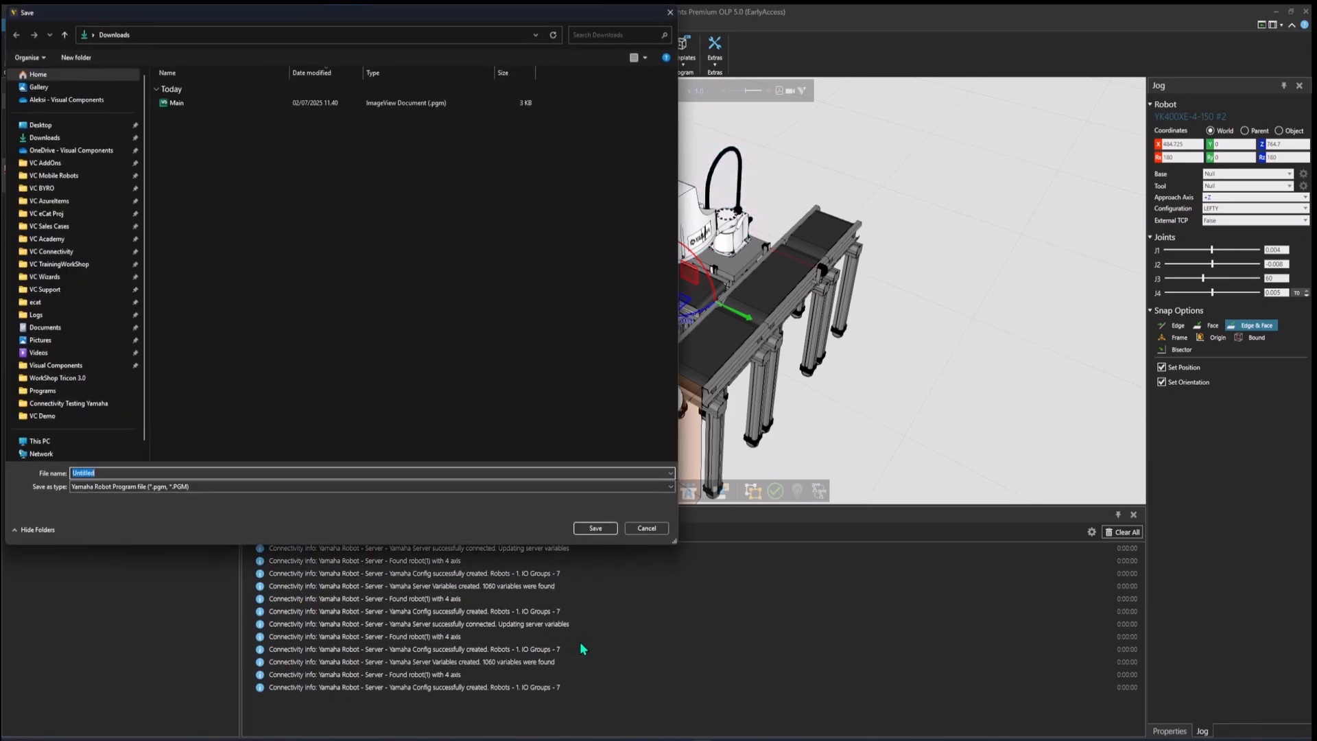
{"action": "left_click_drag", "start_coordinate": [290, 15], "coordinate": [569, 85]}
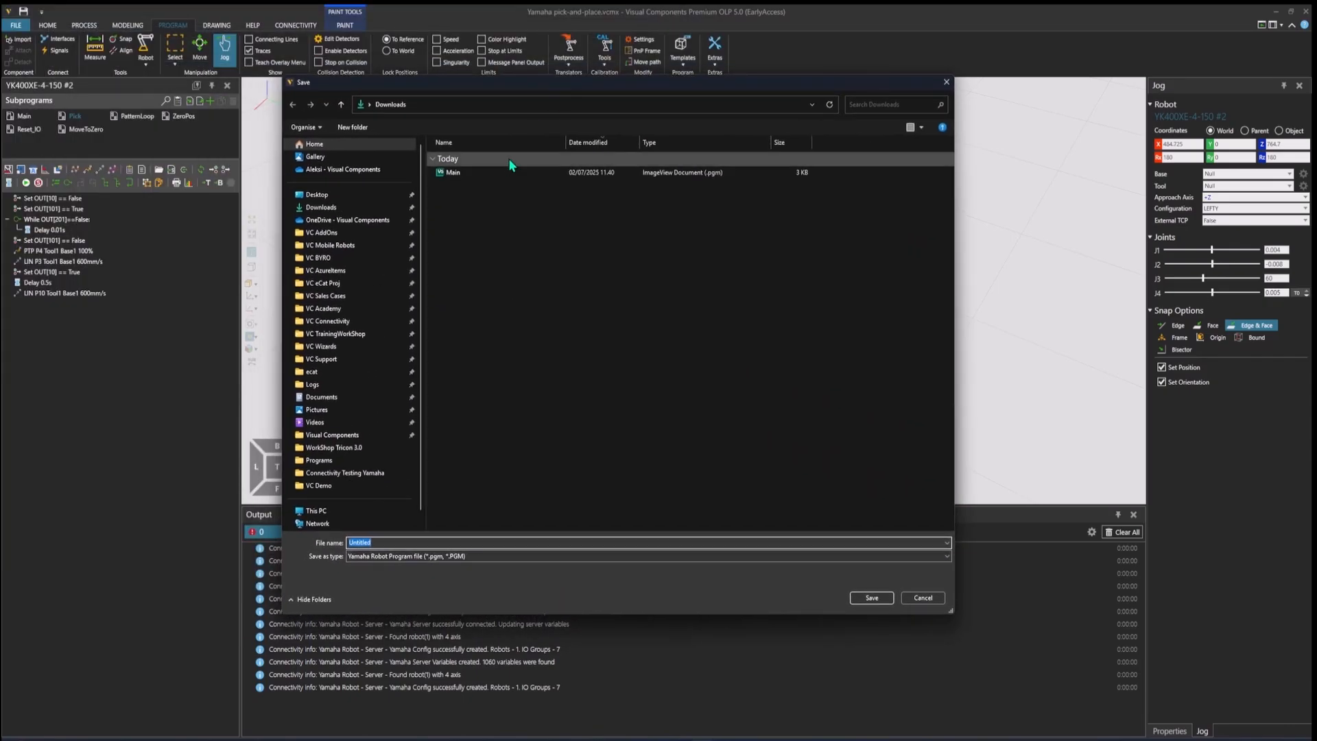
{"action": "left_click", "coordinate": [463, 172]}
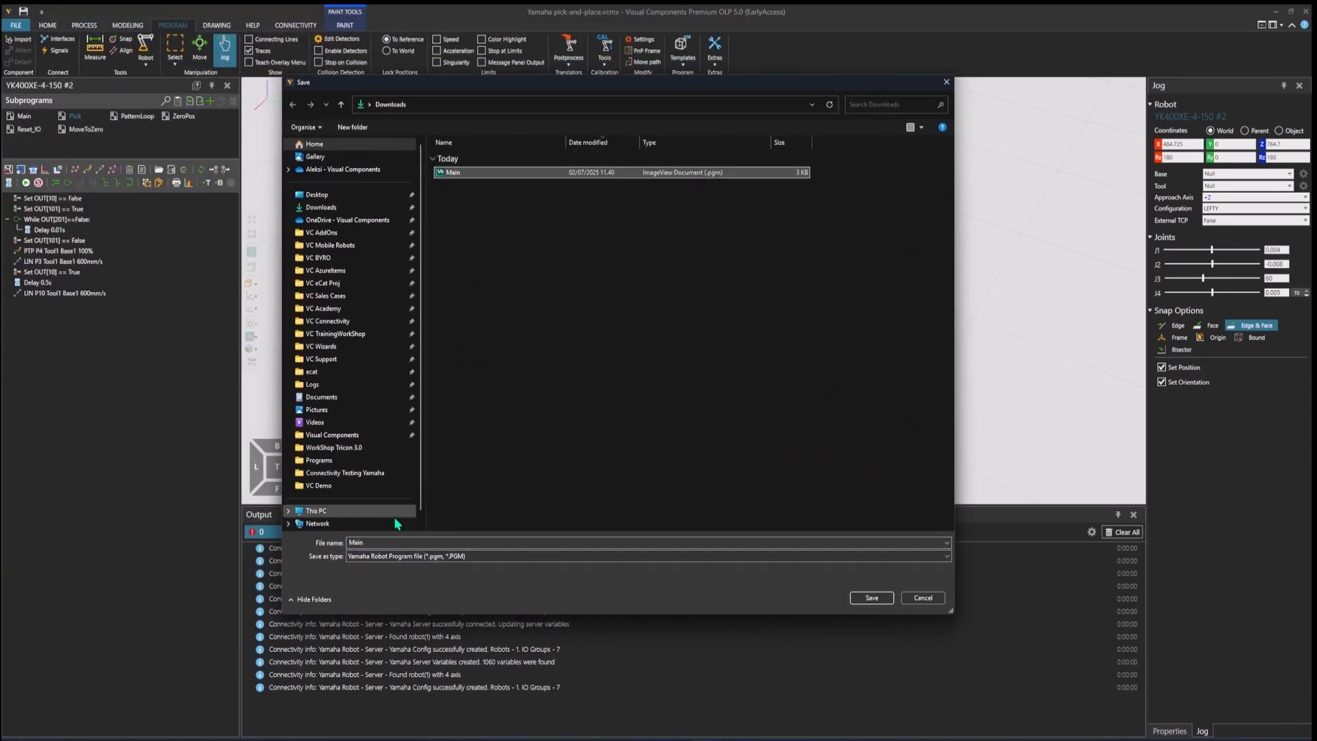
{"action": "double_click", "coordinate": [364, 542]}
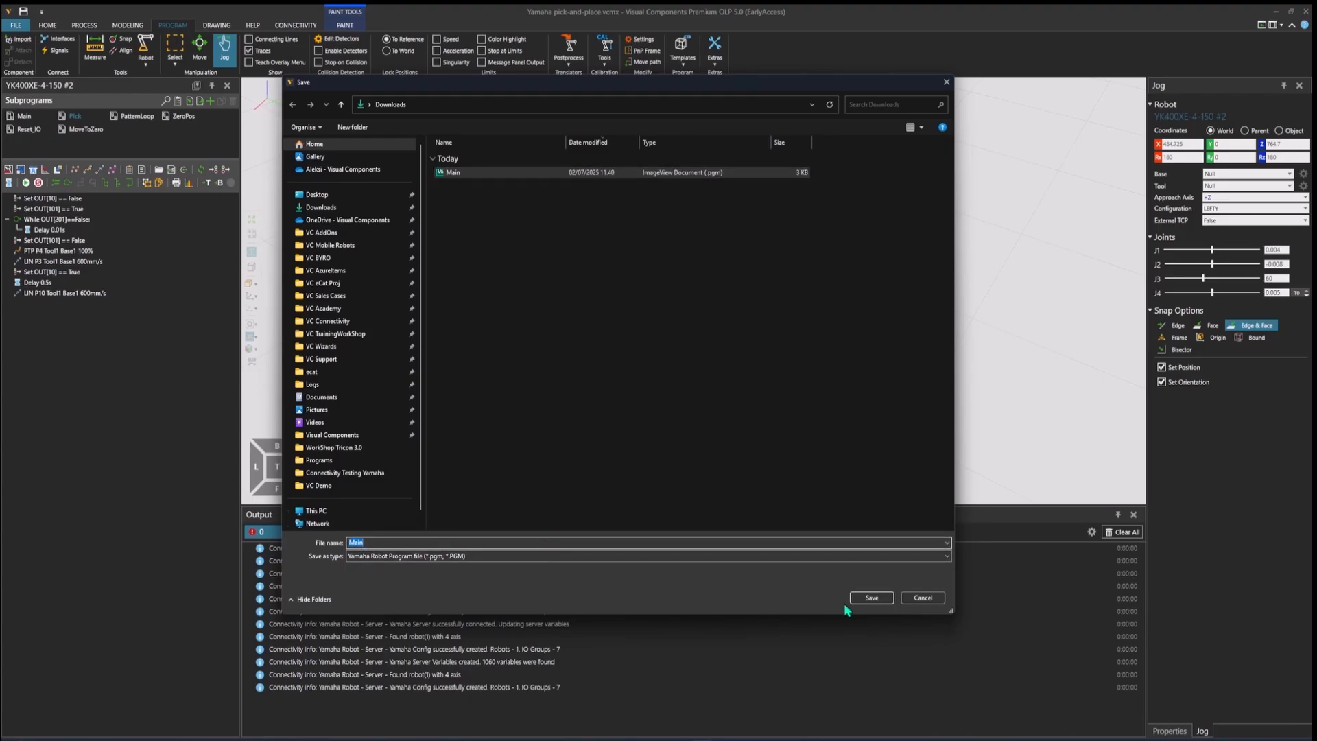
{"action": "left_click", "coordinate": [883, 599]}
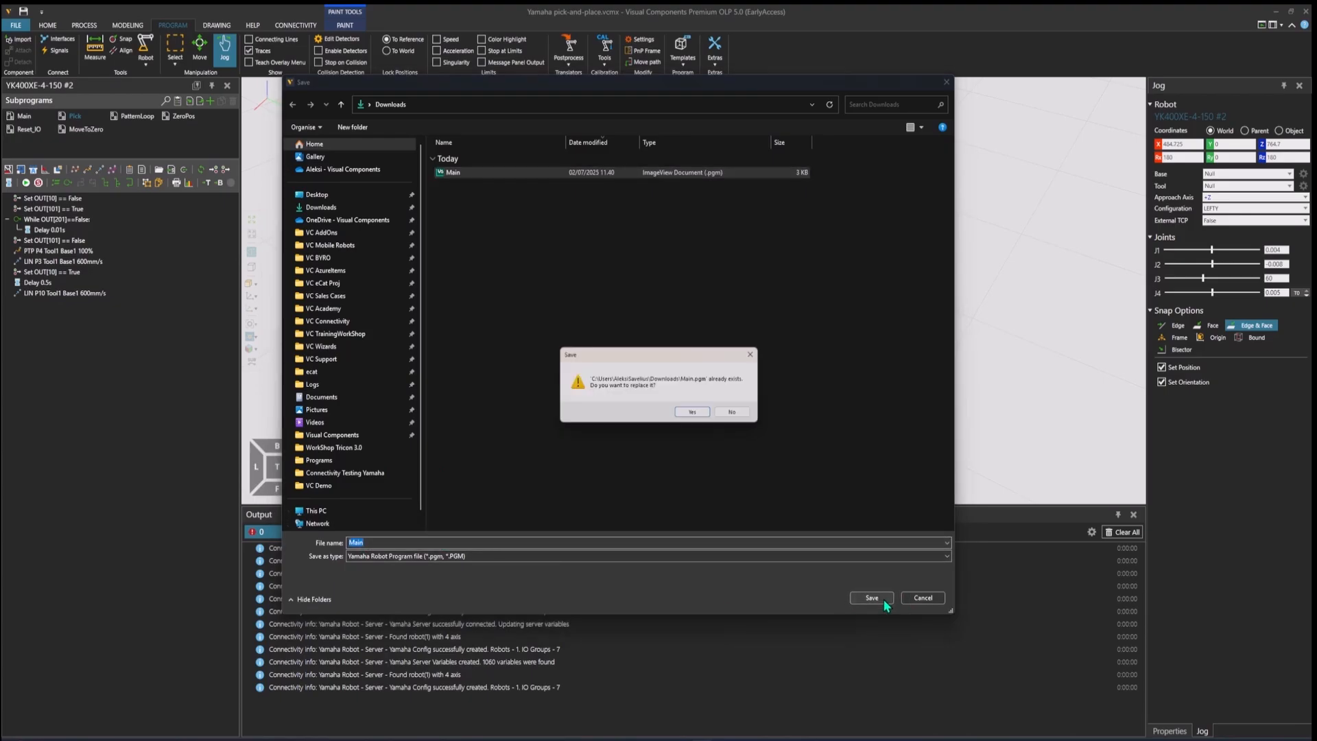
{"action": "left_click", "coordinate": [698, 415]}
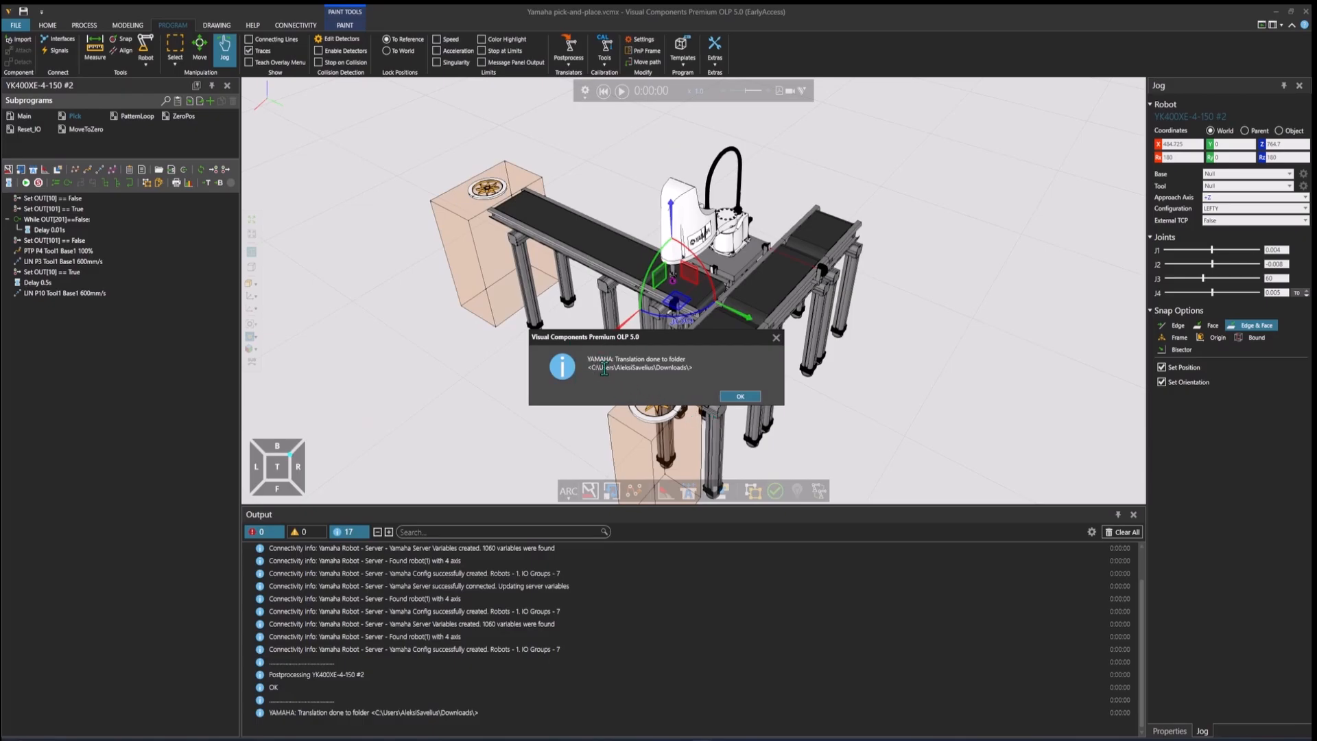
{"action": "left_click", "coordinate": [741, 398]}
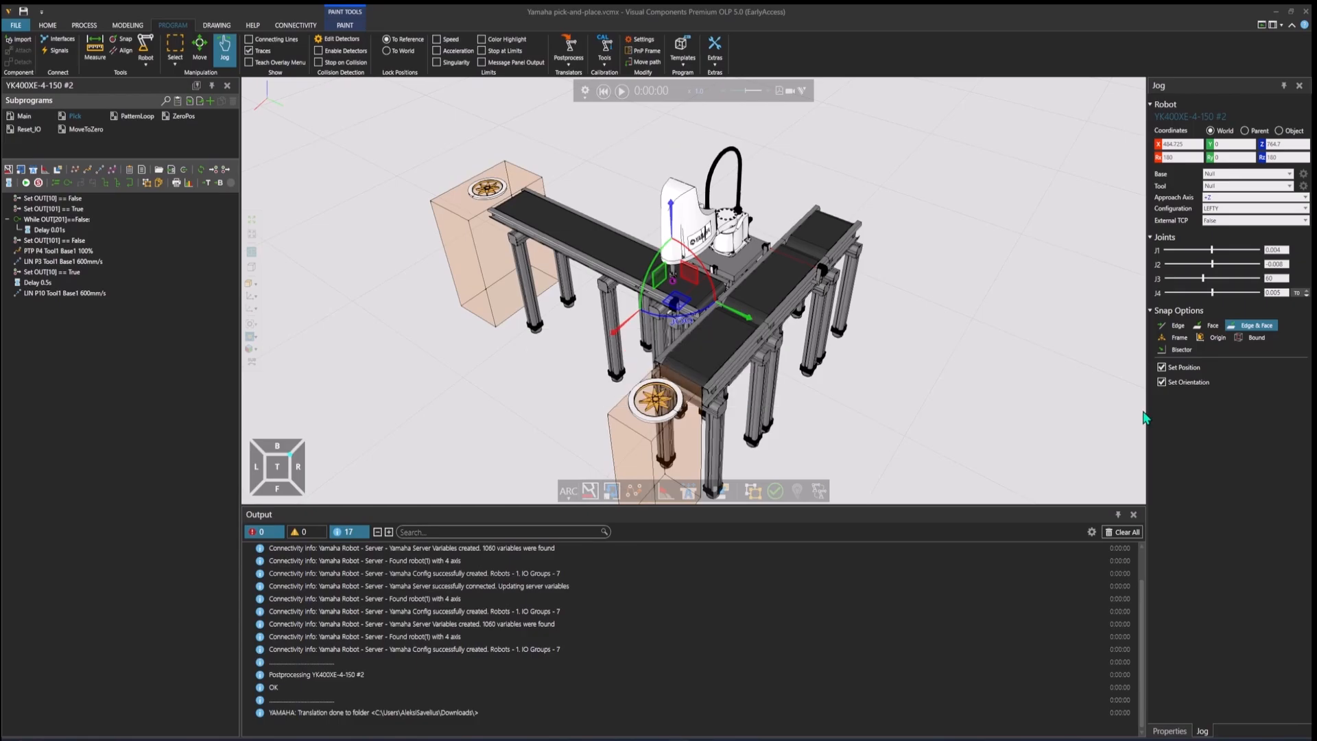
Step: Switch to the RCX-Studio 2020 Controller1 window, maximize it and widen the 3D Simulator View
{"action": "mouse_move", "coordinate": [748, 739]}
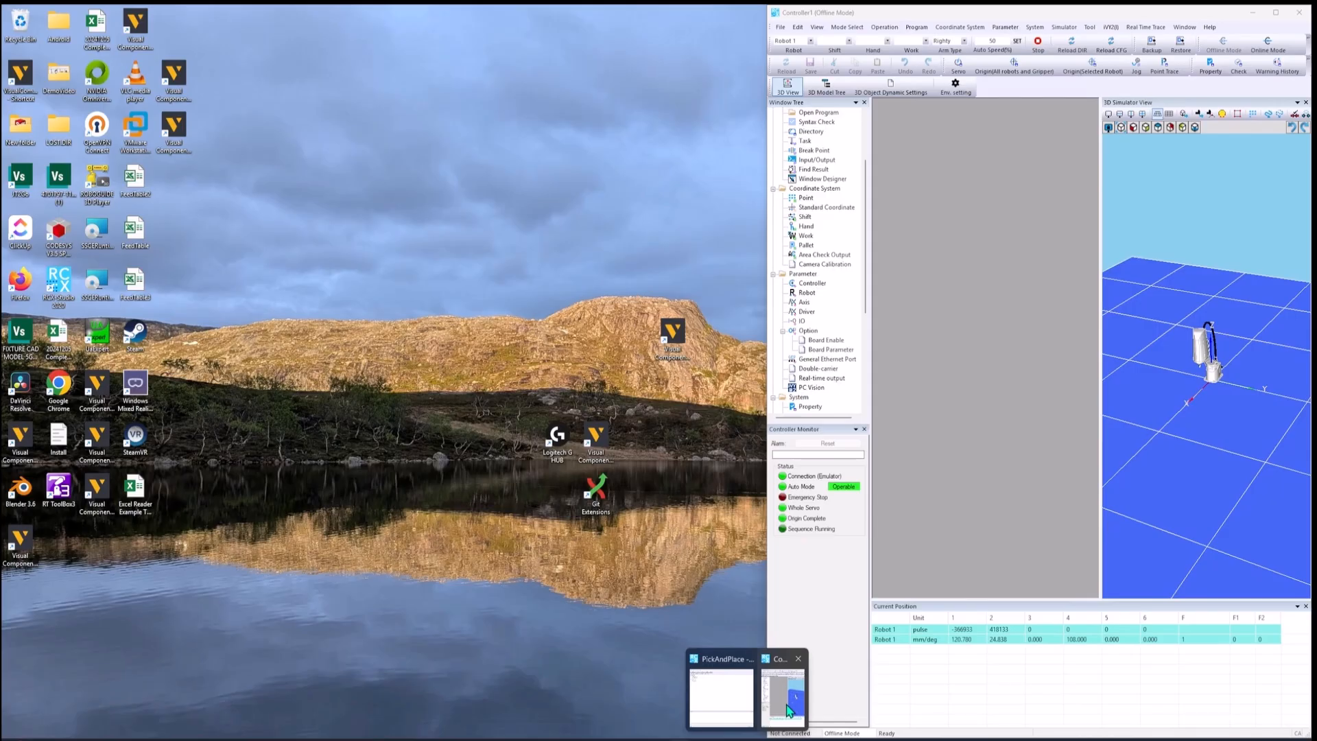
{"action": "left_click", "coordinate": [783, 697]}
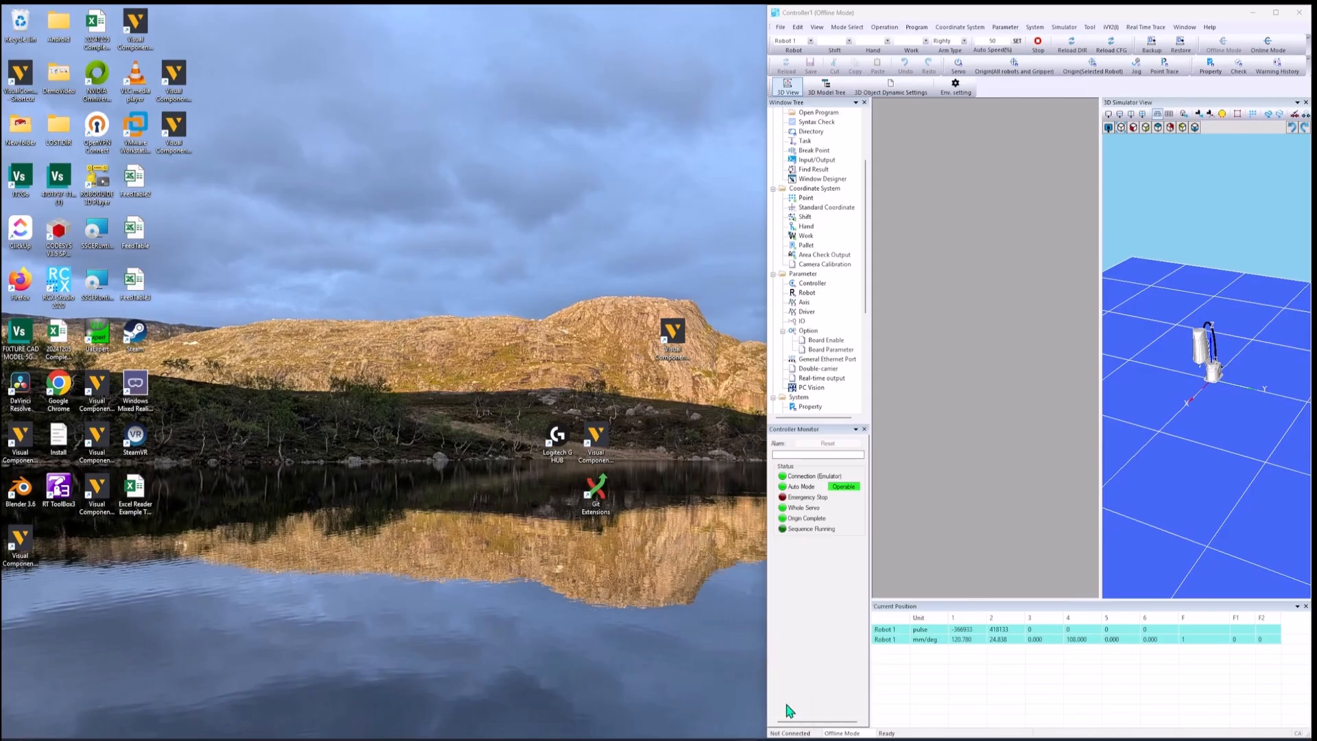
{"action": "left_click", "coordinate": [1276, 13]}
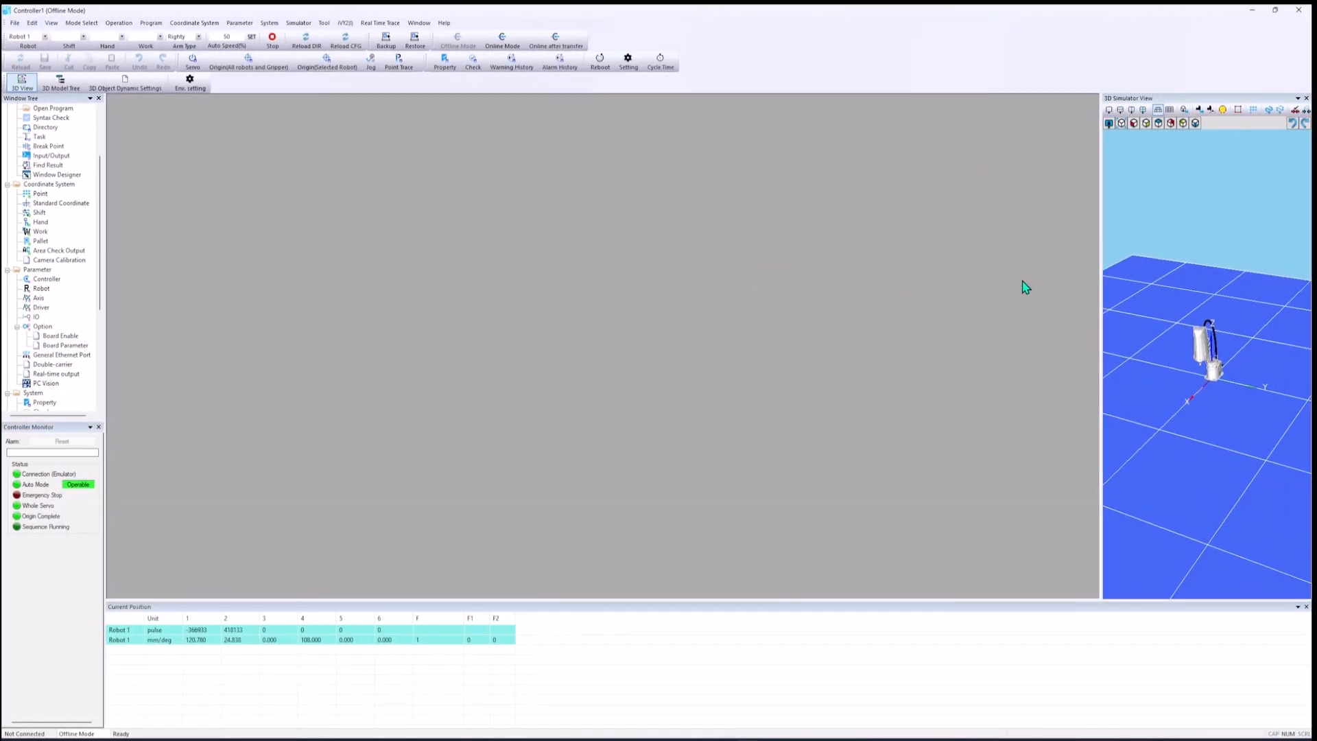
{"action": "left_click_drag", "start_coordinate": [840, 286], "coordinate": [792, 291]}
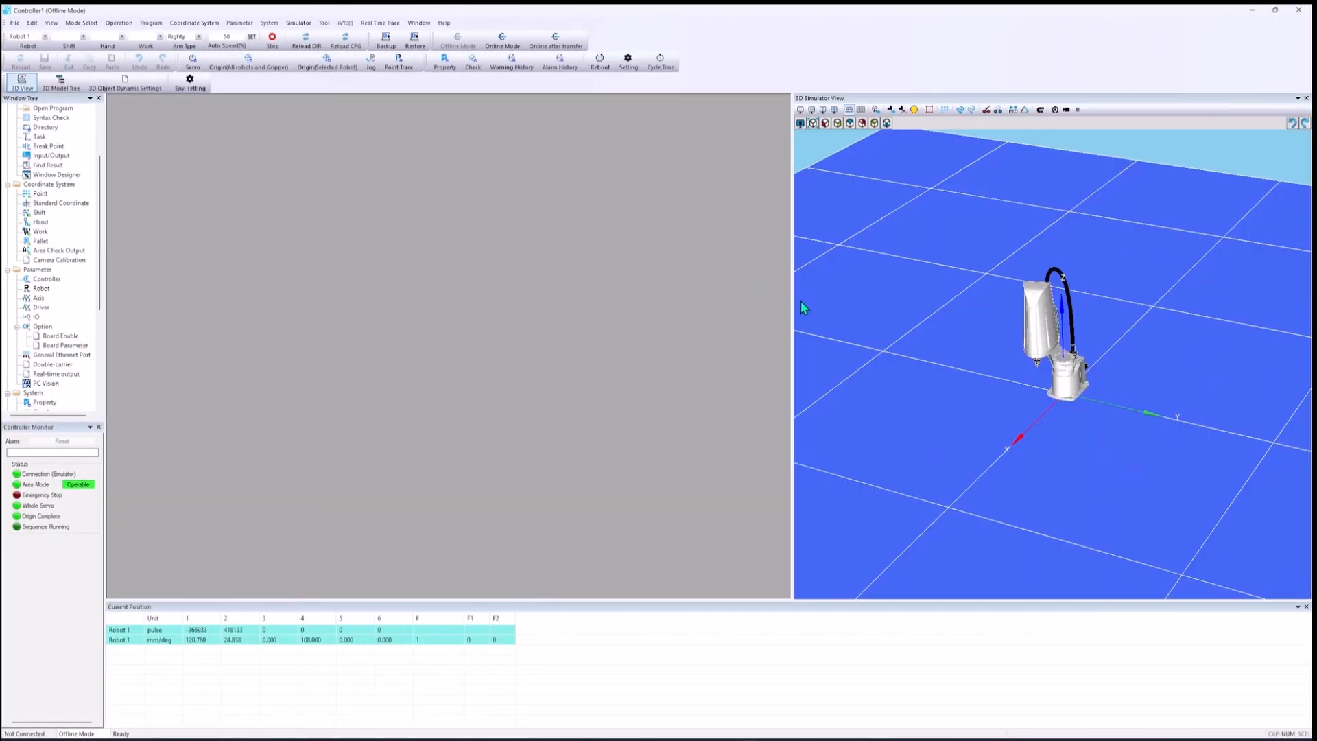
Step: Start a Controller Restore and choose the program file Main.pgm from the Downloads folder as the source
{"action": "left_click", "coordinate": [415, 42]}
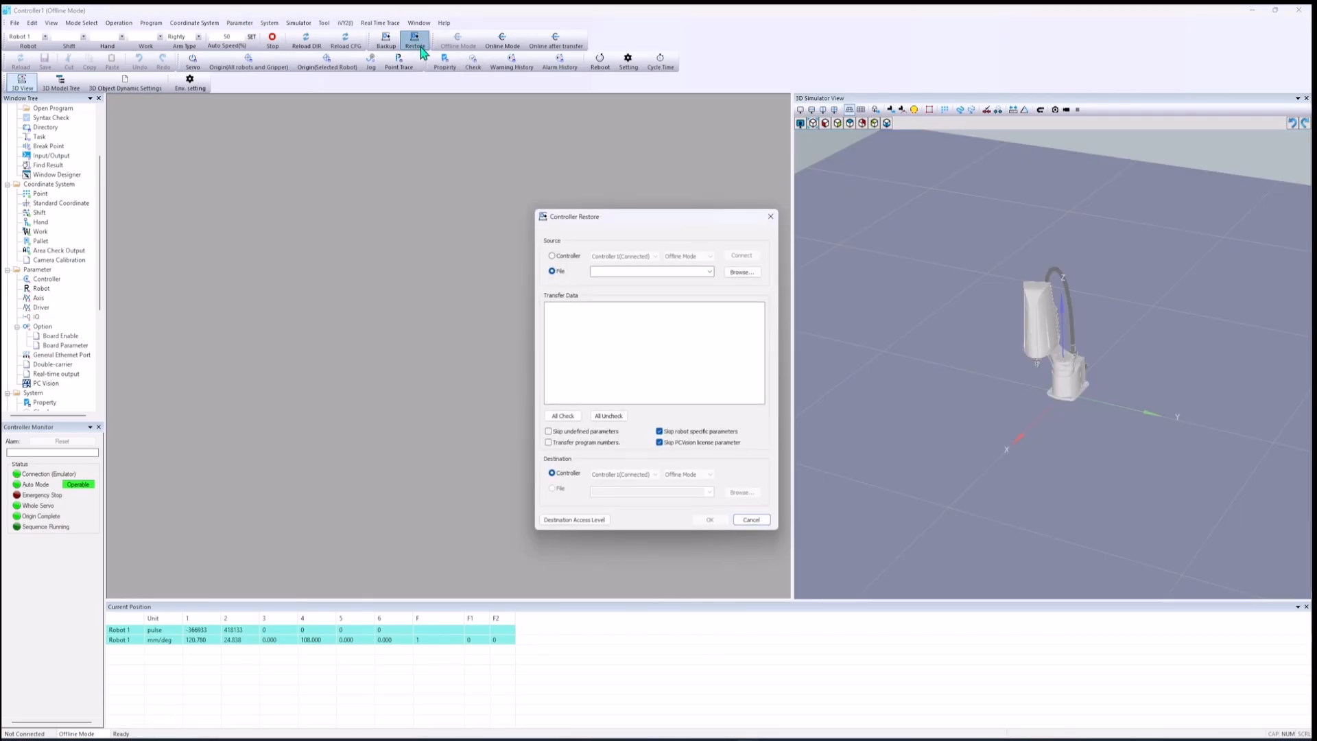
{"action": "left_click", "coordinate": [746, 273]}
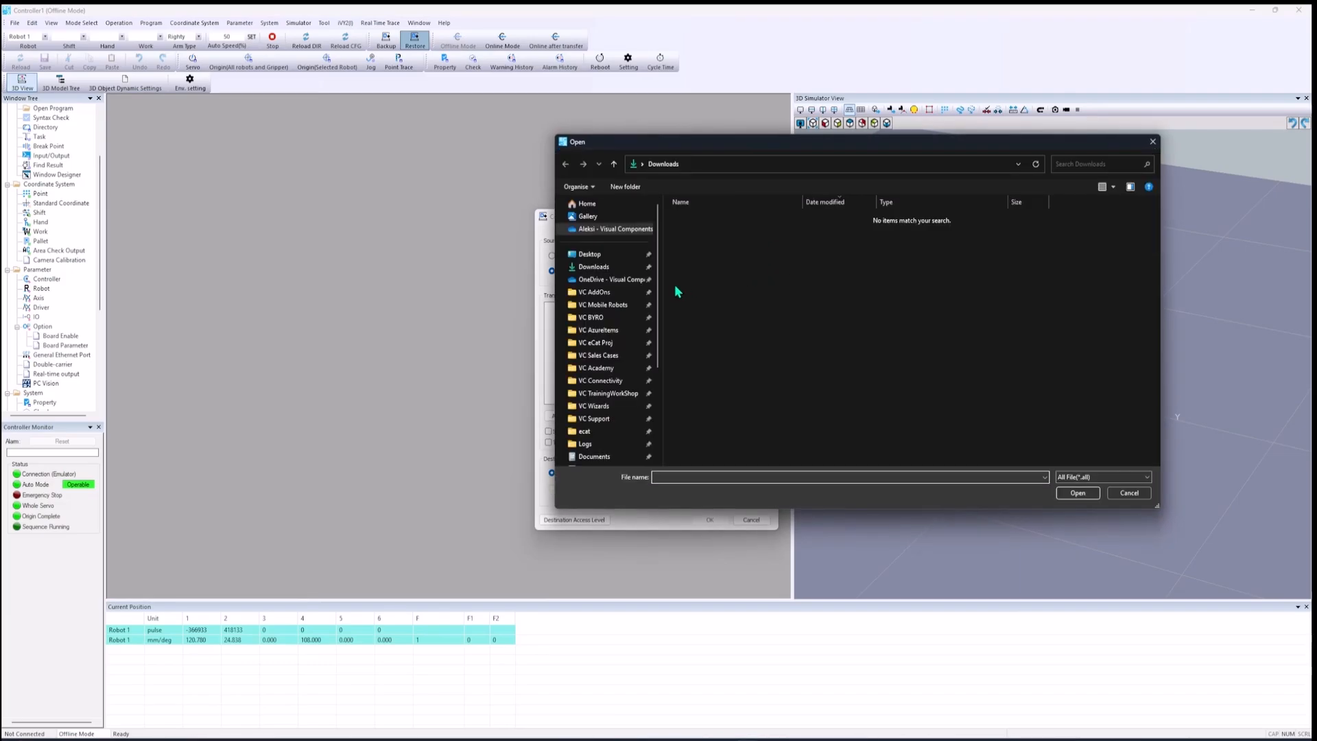
{"action": "left_click", "coordinate": [597, 267]}
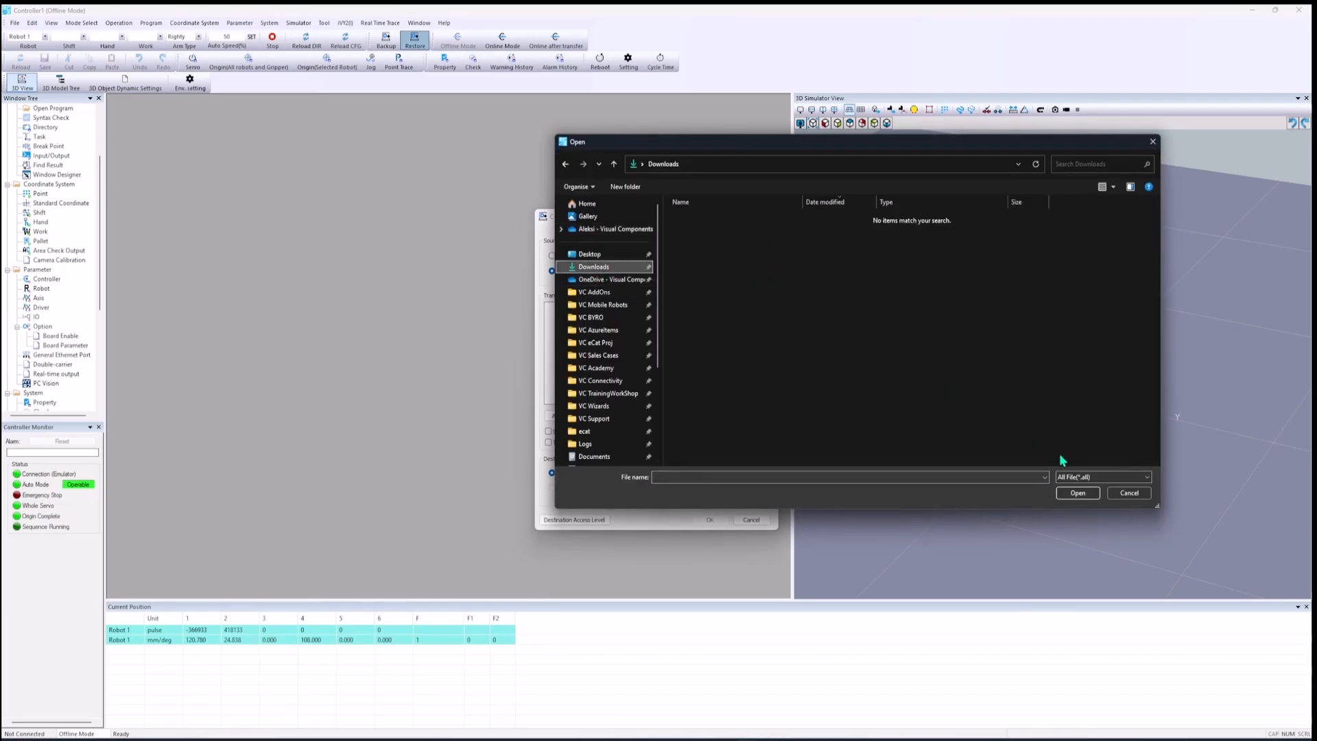
{"action": "left_click", "coordinate": [1102, 476]}
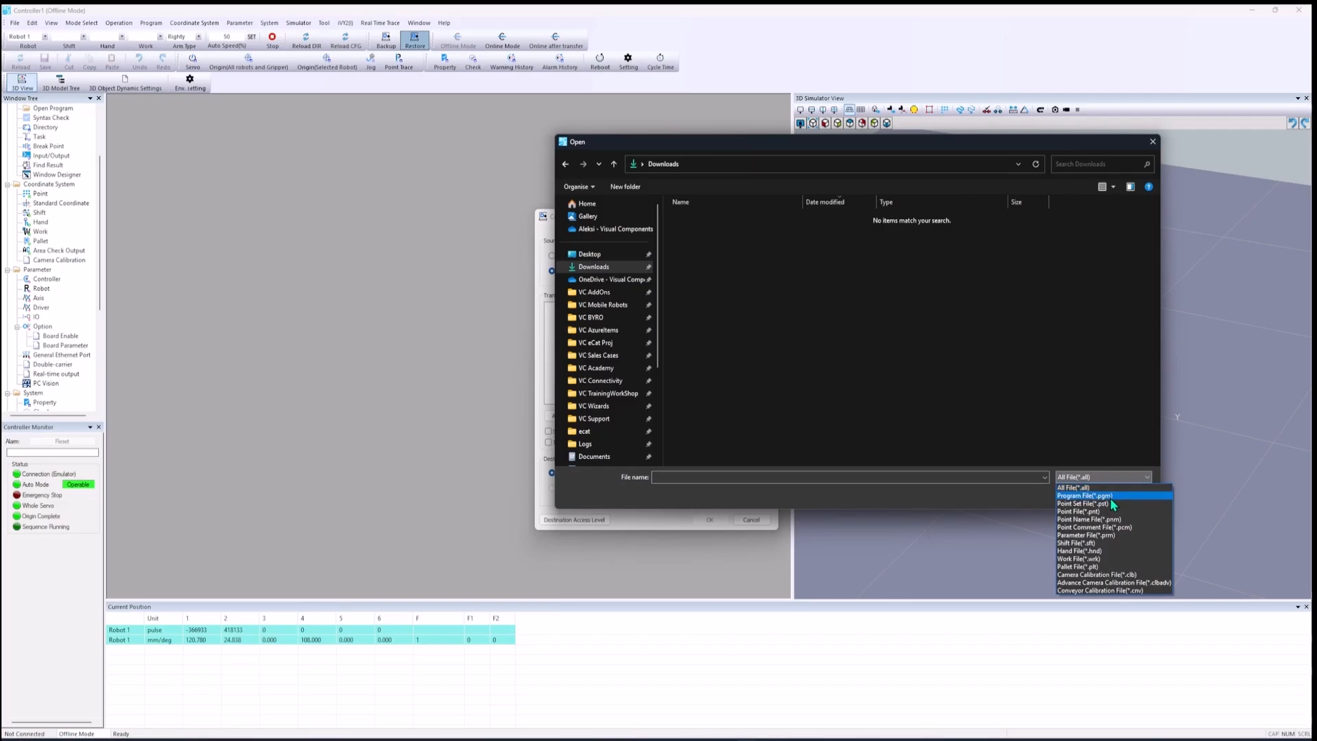
{"action": "left_click", "coordinate": [1110, 497]}
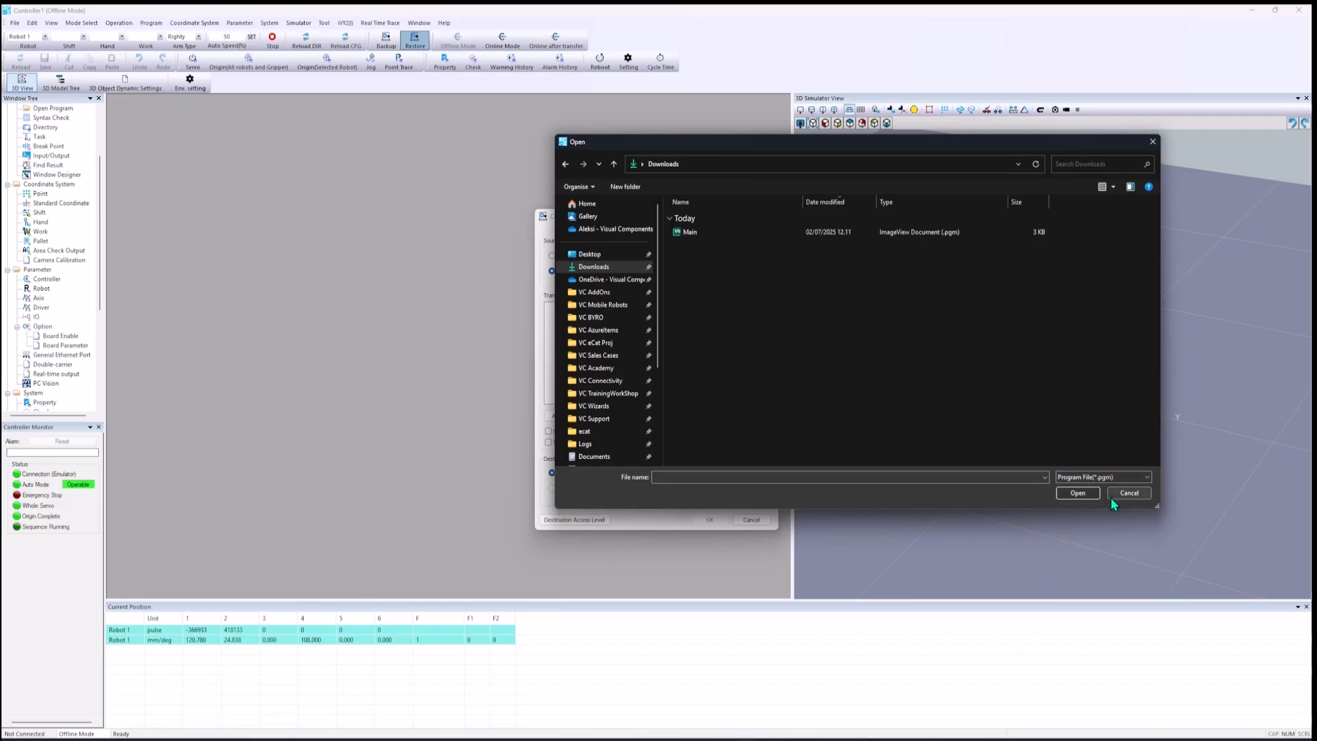
{"action": "left_click", "coordinate": [708, 232]}
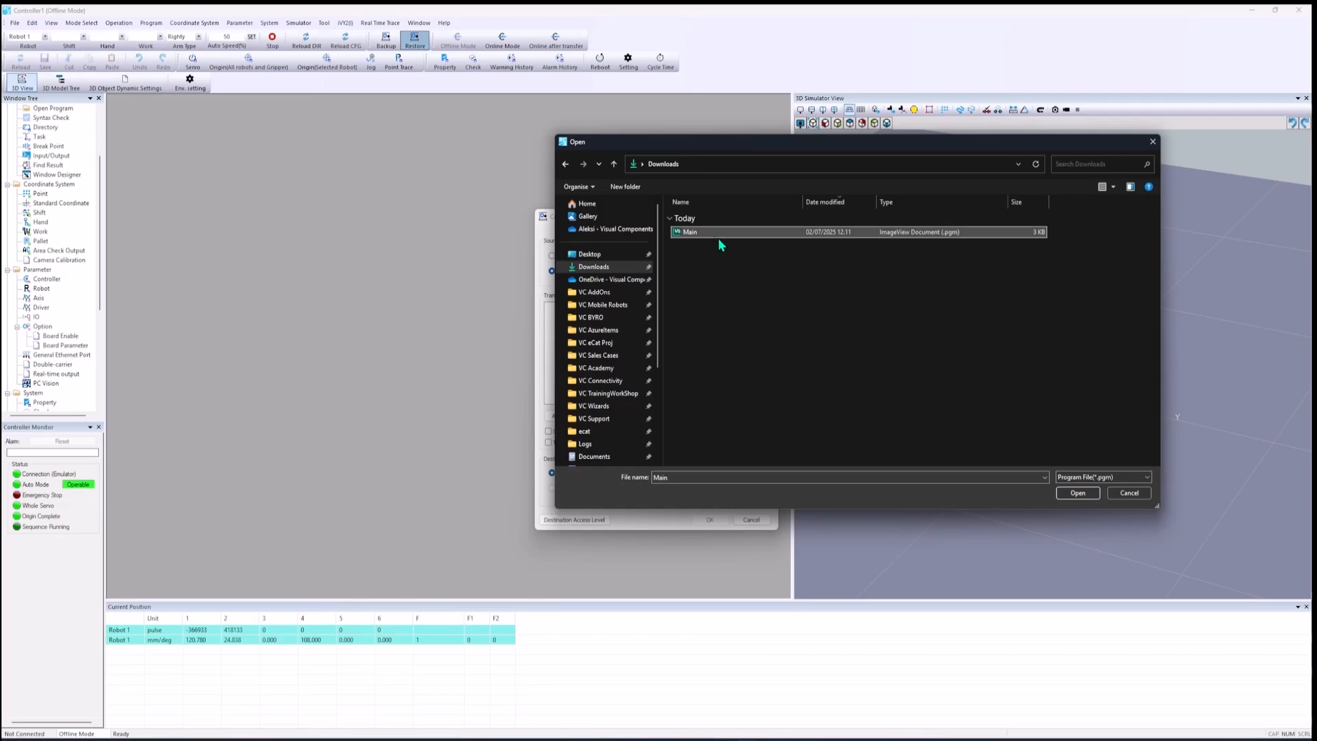
{"action": "left_click", "coordinate": [1077, 493]}
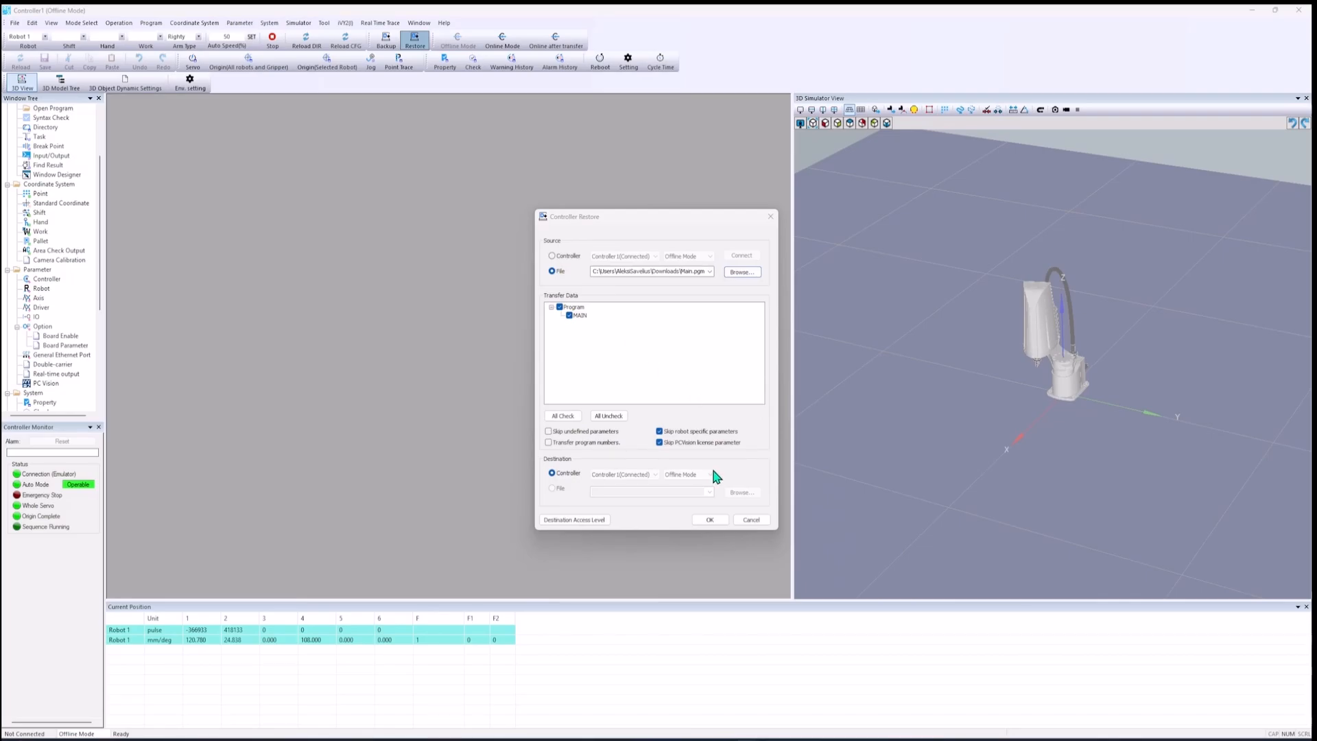
Step: Restore the MAIN program to Controller1, overwriting the existing data
{"action": "left_click", "coordinate": [711, 520]}
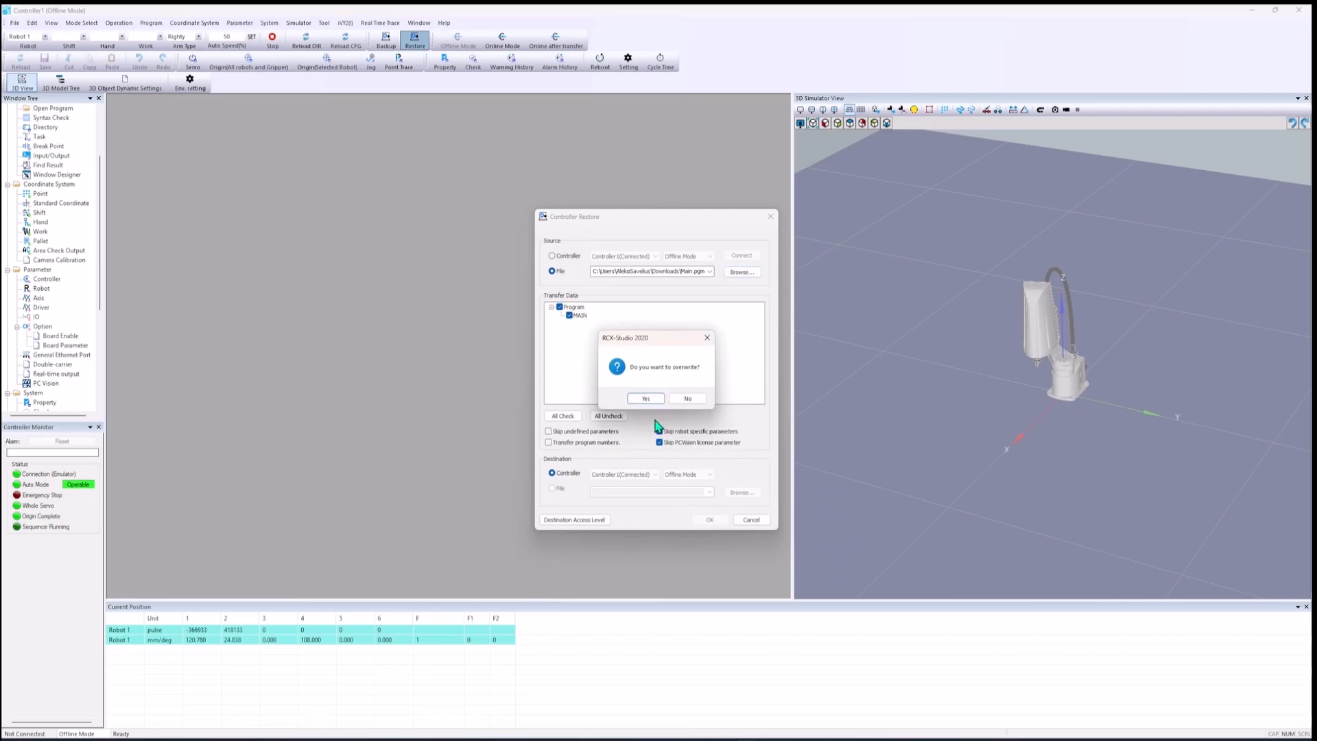
{"action": "left_click", "coordinate": [648, 399]}
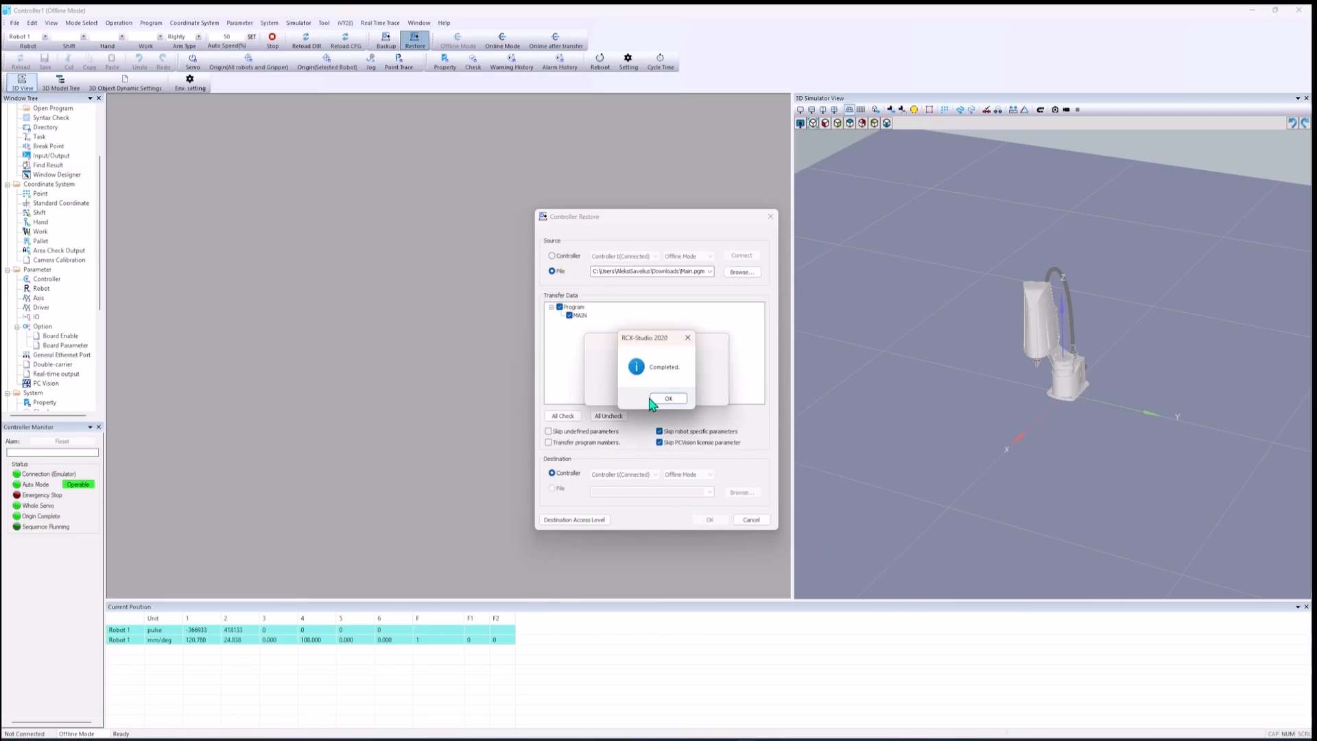
{"action": "left_click", "coordinate": [676, 400]}
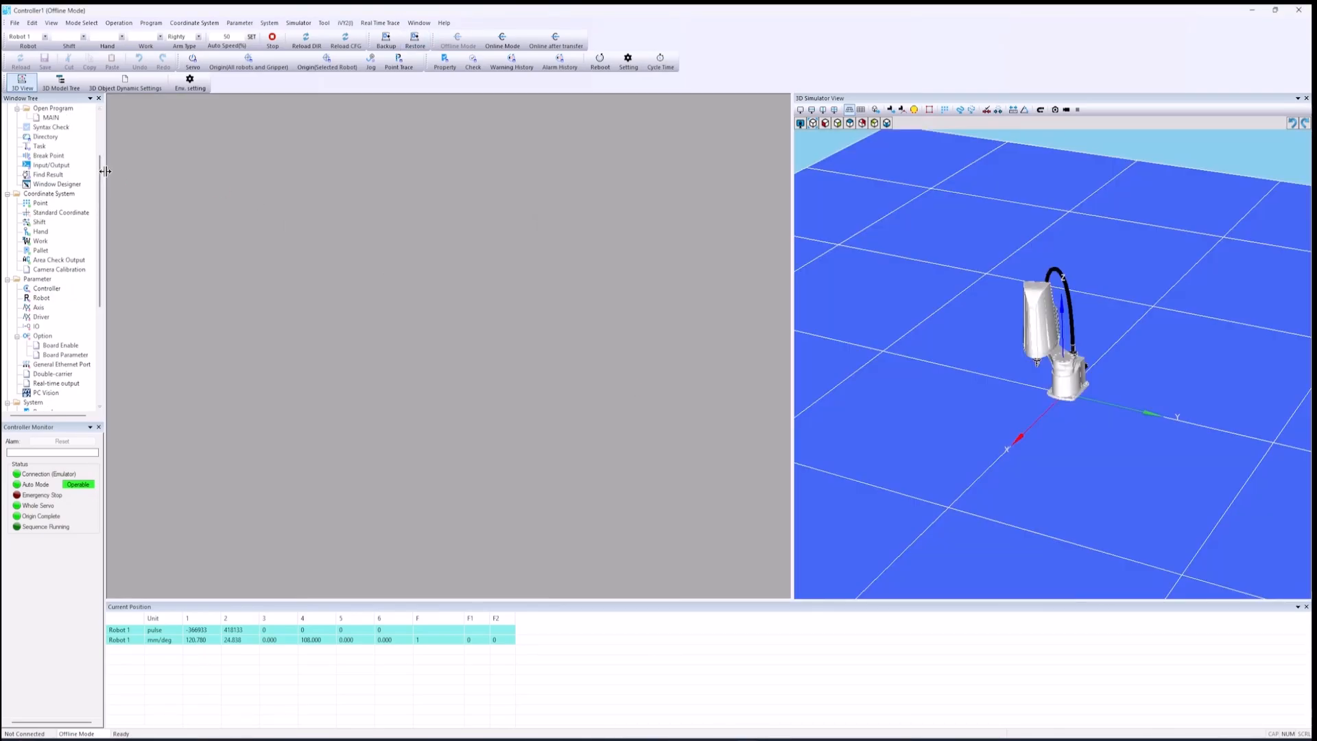
Step: Open the MAIN program from the widened Window Tree and examine its code in a taller editor window
{"action": "left_click_drag", "start_coordinate": [104, 176], "coordinate": [133, 176]}
{"action": "scroll", "coordinate": [107, 206], "scroll_direction": "up", "scroll_amount": 3}
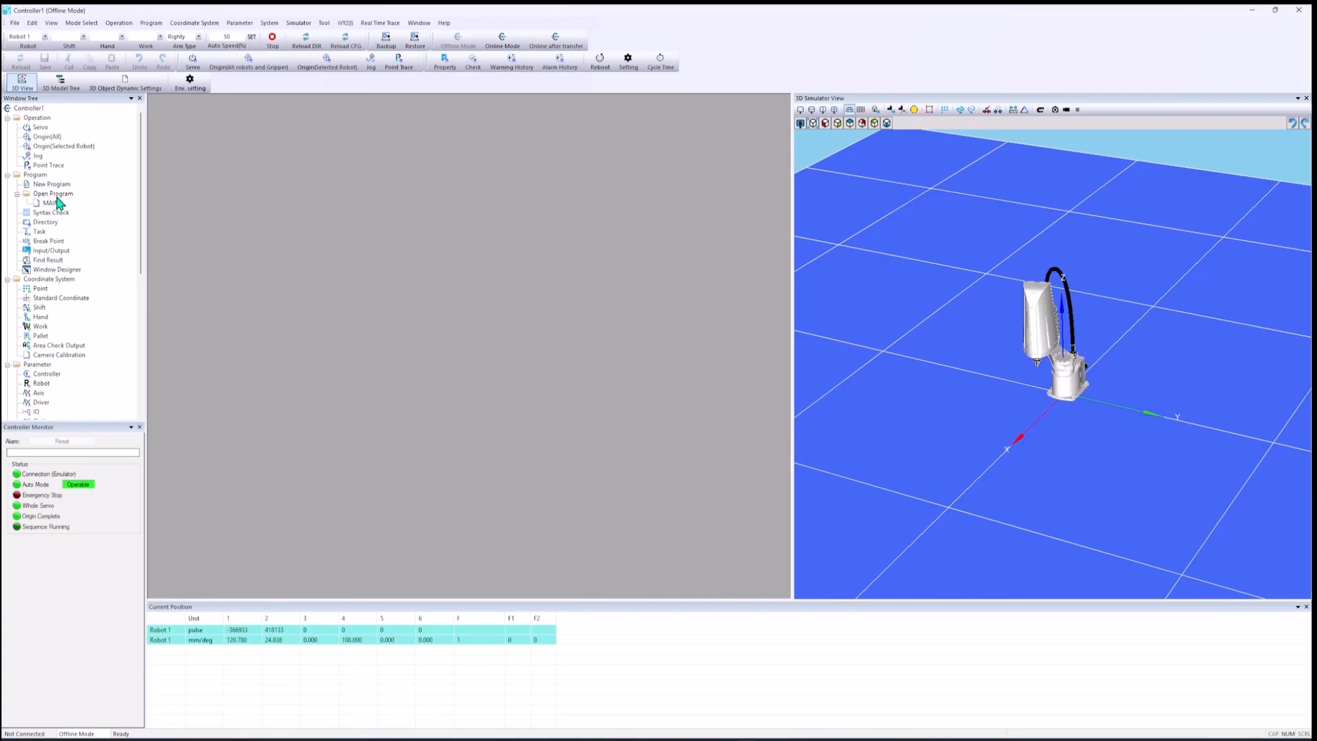
{"action": "double_click", "coordinate": [50, 204]}
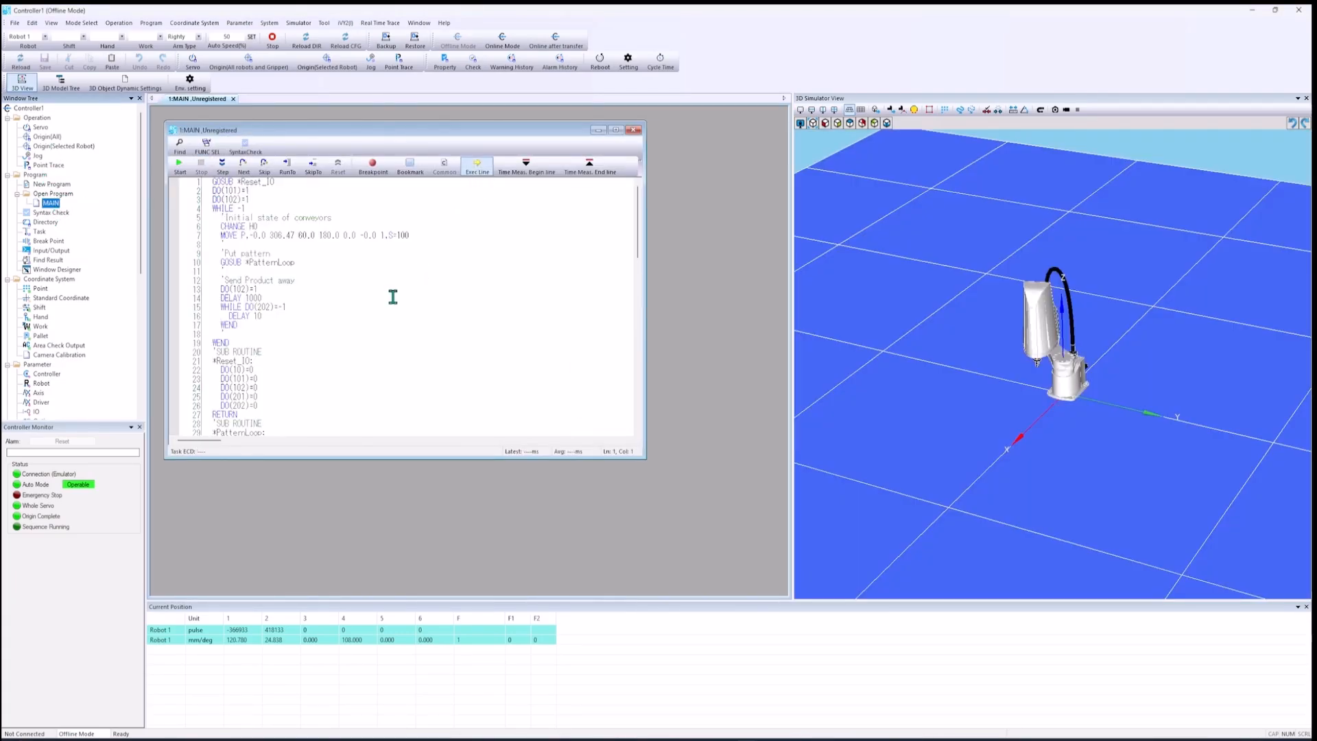
{"action": "scroll", "coordinate": [393, 296], "scroll_direction": "down", "scroll_amount": 5}
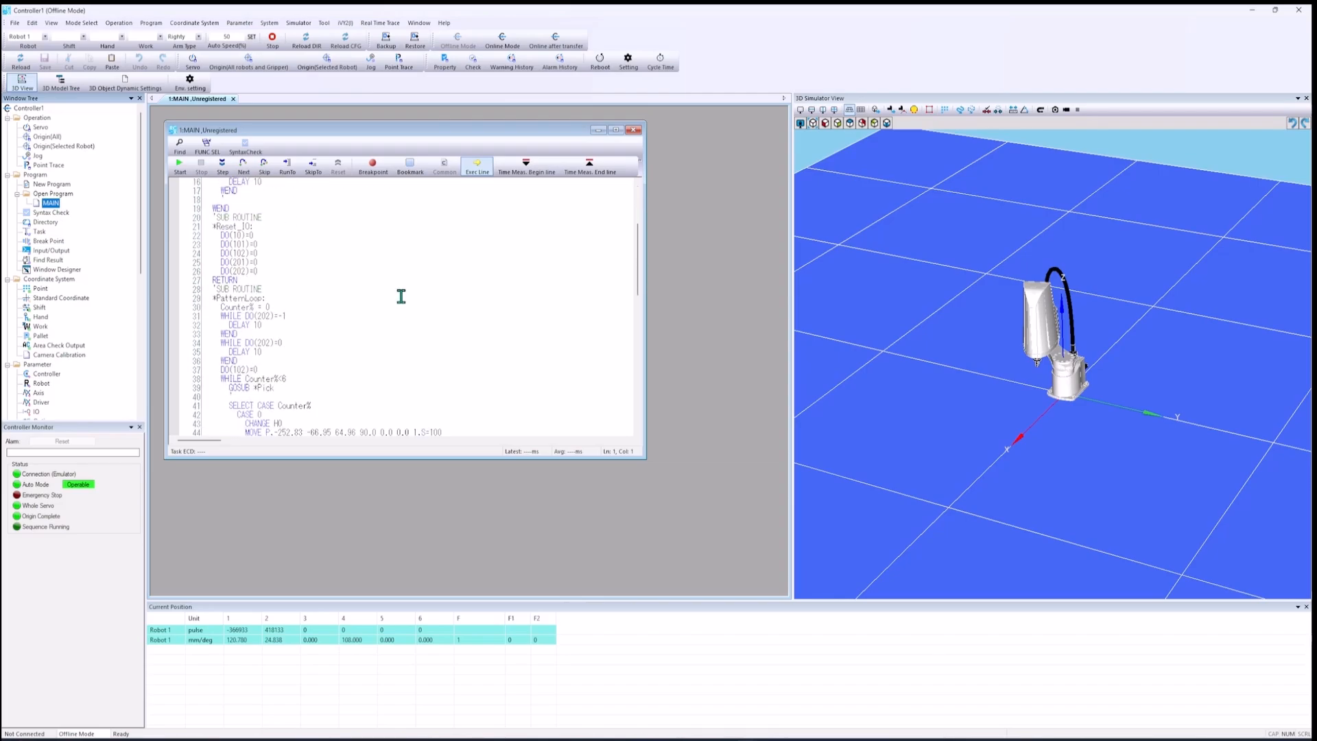
{"action": "left_click_drag", "start_coordinate": [441, 459], "coordinate": [442, 577]}
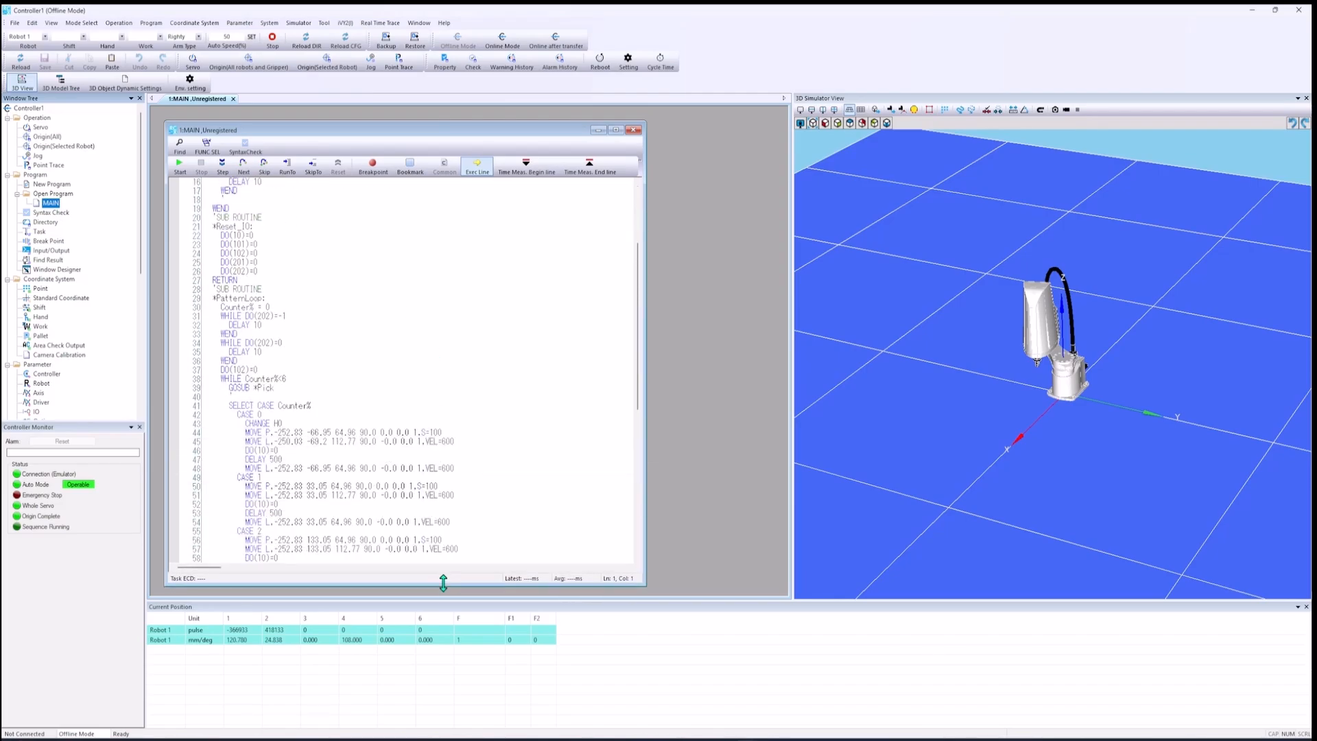
{"action": "scroll", "coordinate": [297, 348], "scroll_direction": "up", "scroll_amount": 5}
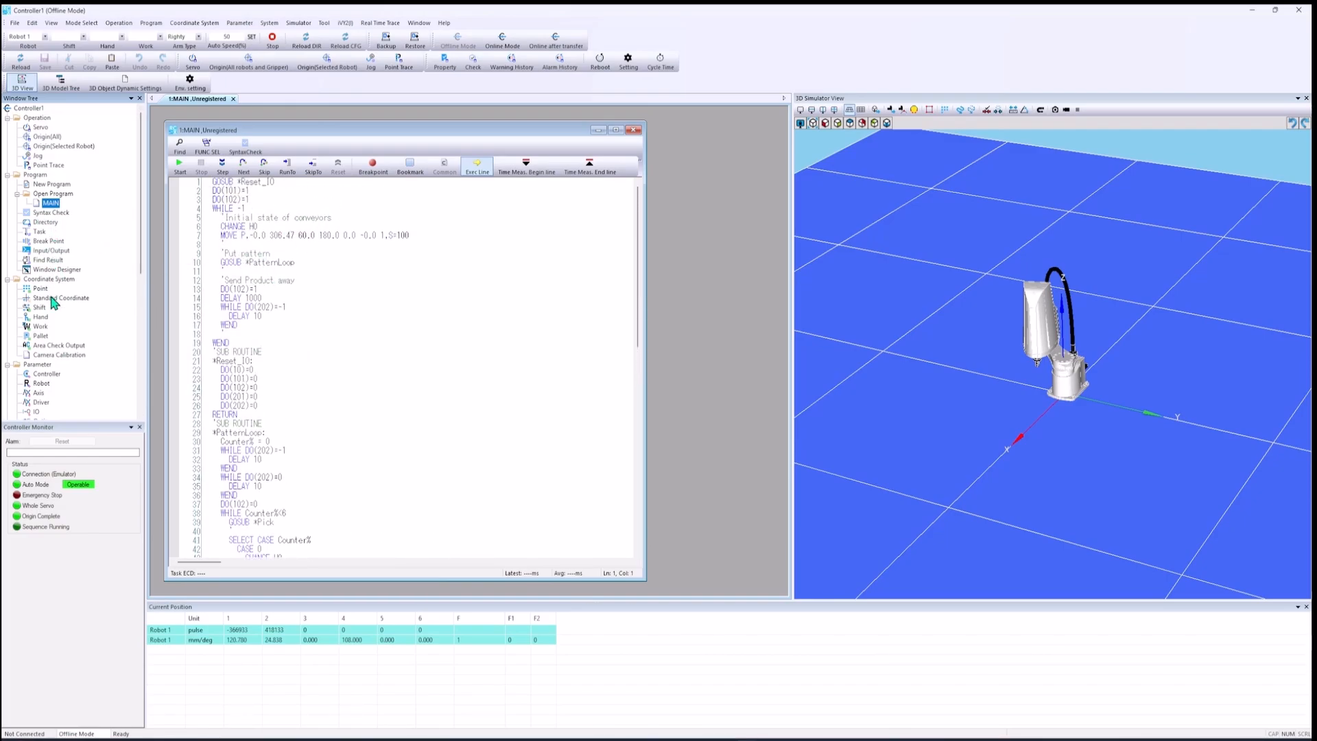
Step: Open the Hand coordinate table and assign Robot 1 to hand H0
{"action": "double_click", "coordinate": [40, 318]}
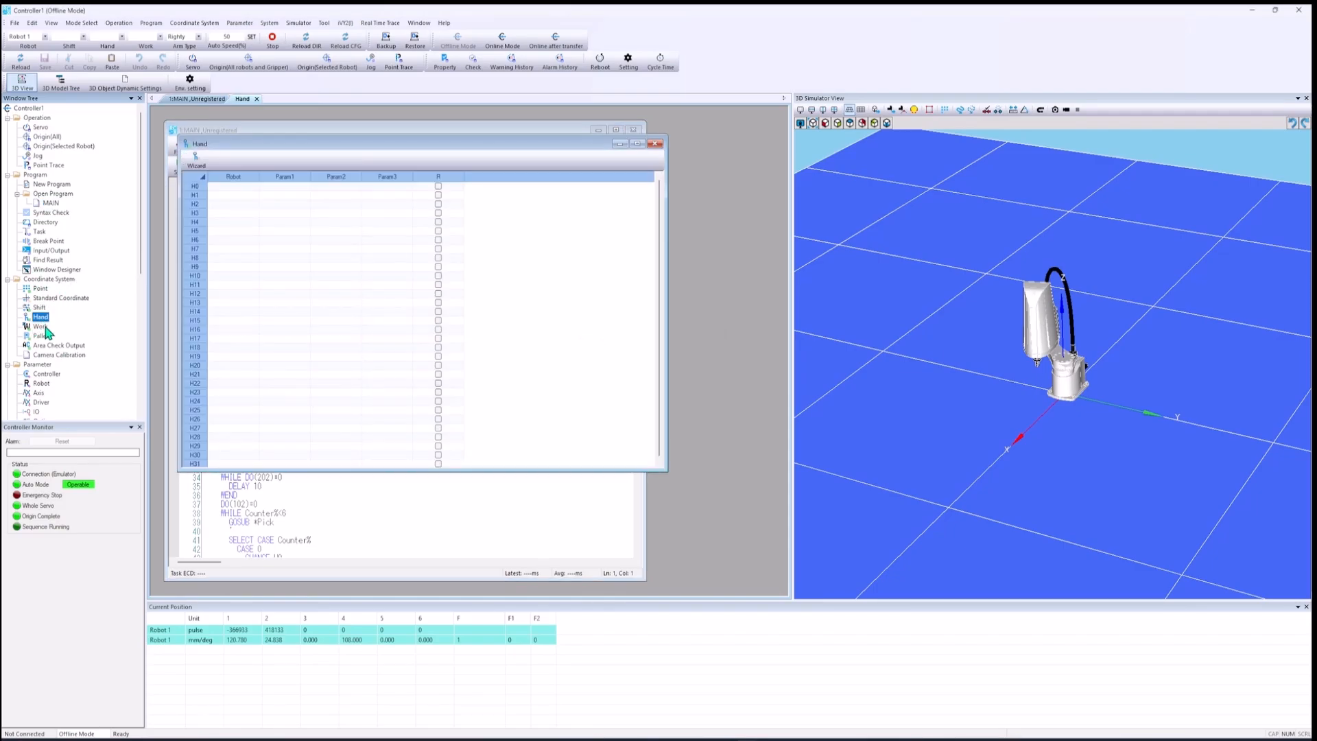
{"action": "left_click", "coordinate": [230, 187]}
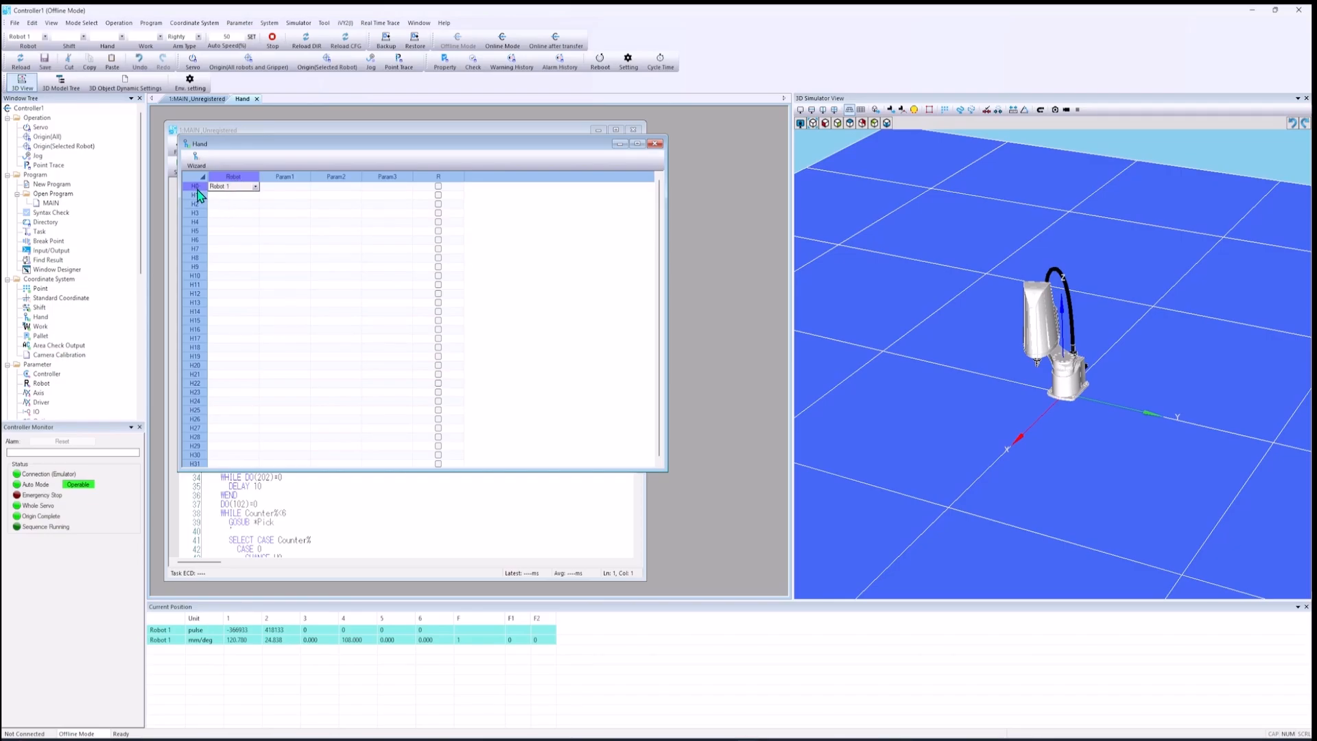
{"action": "left_click", "coordinate": [252, 188]}
{"action": "left_click", "coordinate": [239, 203]}
Step: Set Param1, Param2 and Param3 of hand H0 to 0, save the Hand table and close it
{"action": "left_click", "coordinate": [297, 187]}
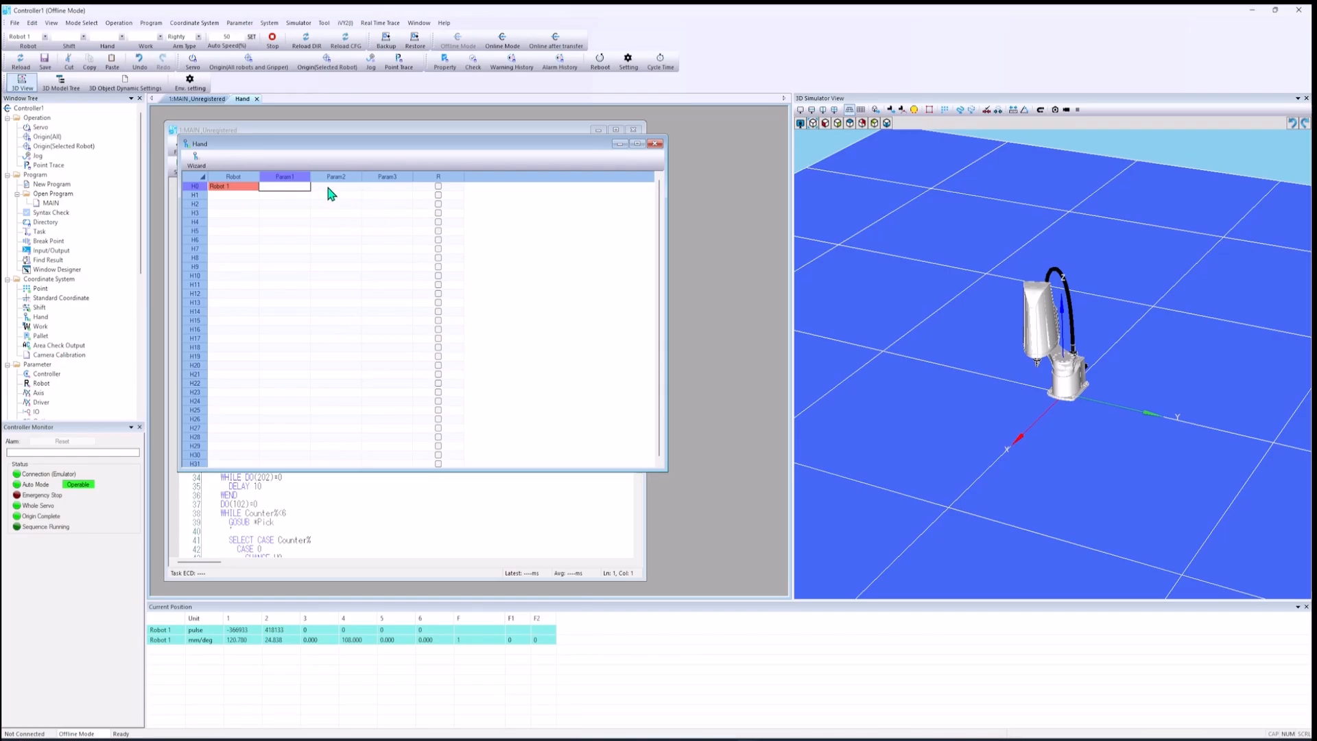
{"action": "left_click", "coordinate": [321, 187]}
{"action": "left_click", "coordinate": [296, 187]}
{"action": "left_click", "coordinate": [333, 186]}
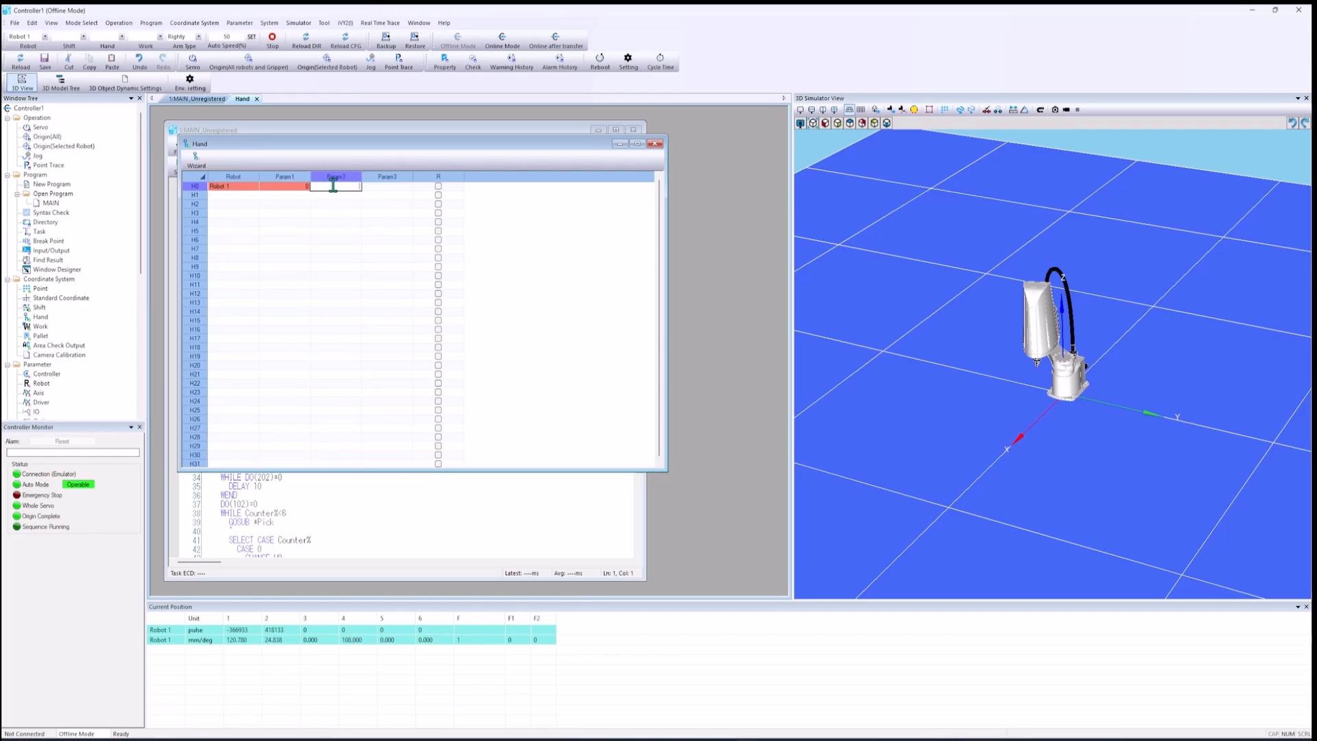
{"action": "left_click", "coordinate": [381, 186]}
{"action": "left_click", "coordinate": [392, 195]}
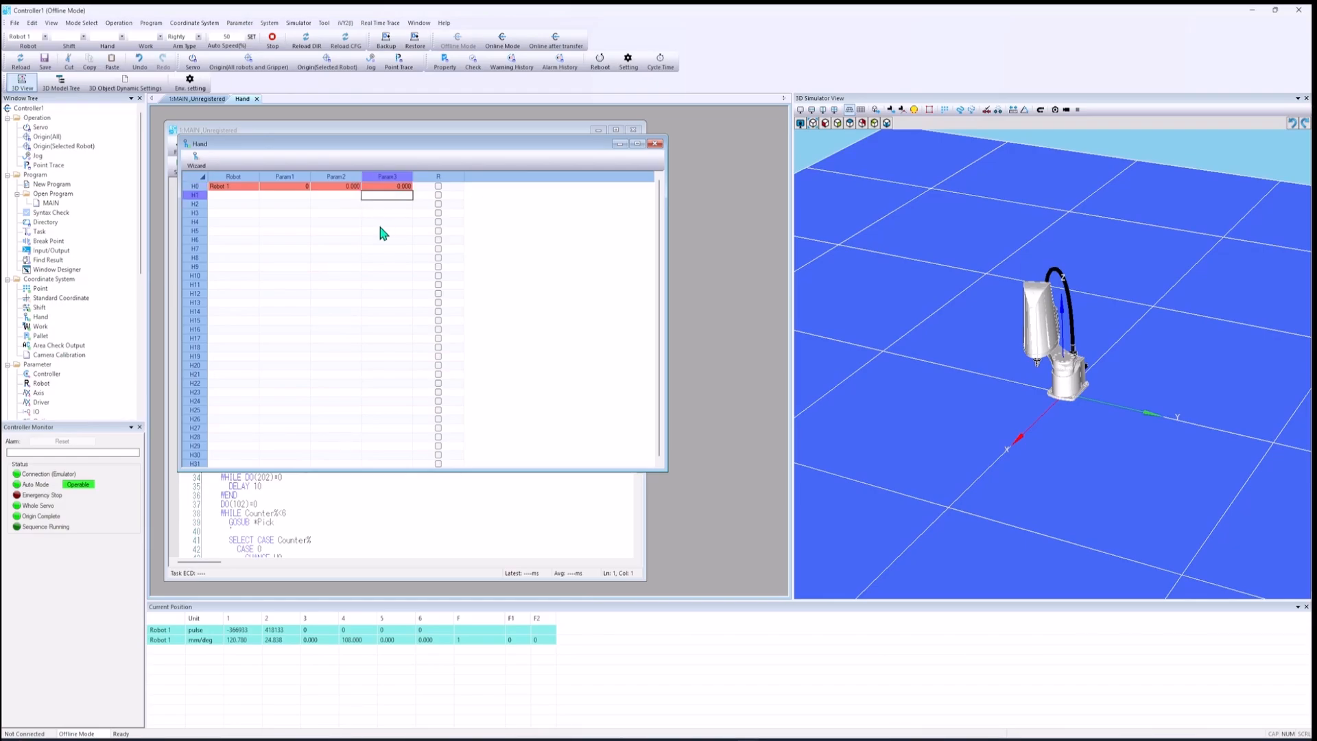
{"action": "key", "text": "ctrl+s"}
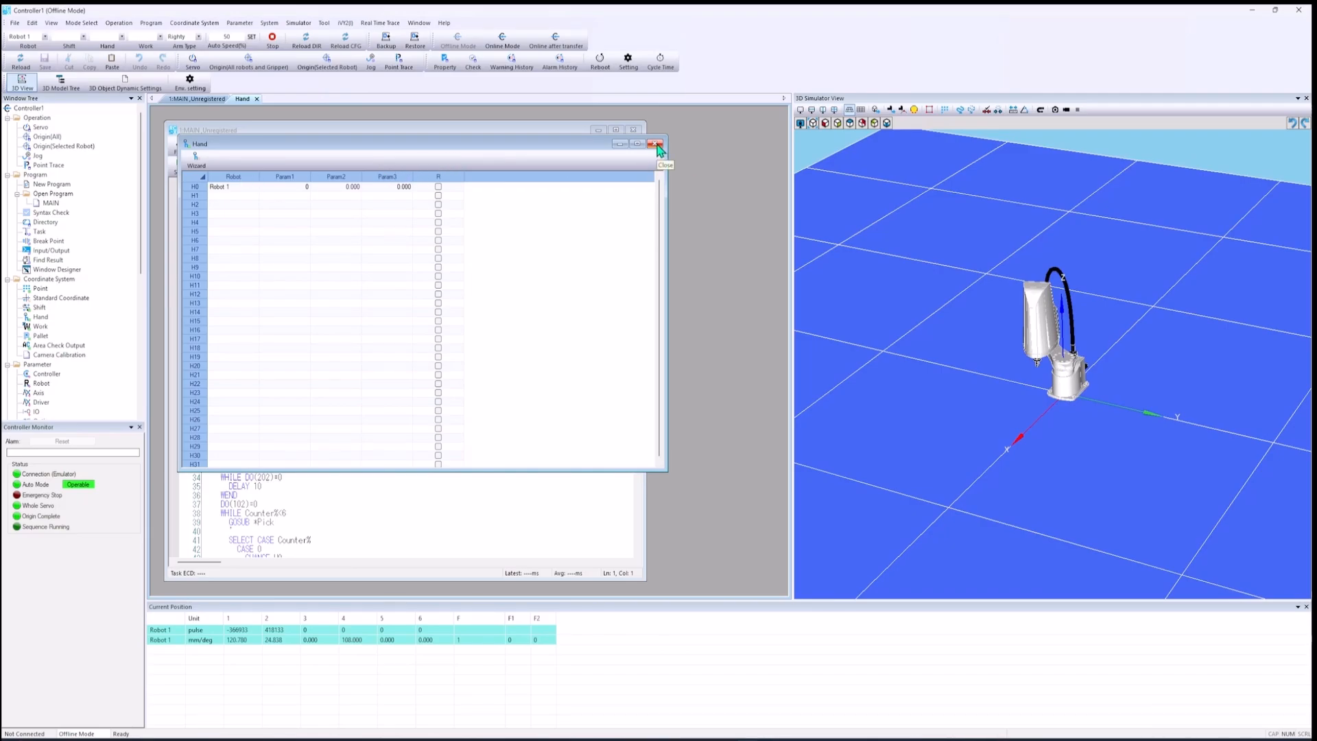
{"action": "left_click", "coordinate": [656, 144]}
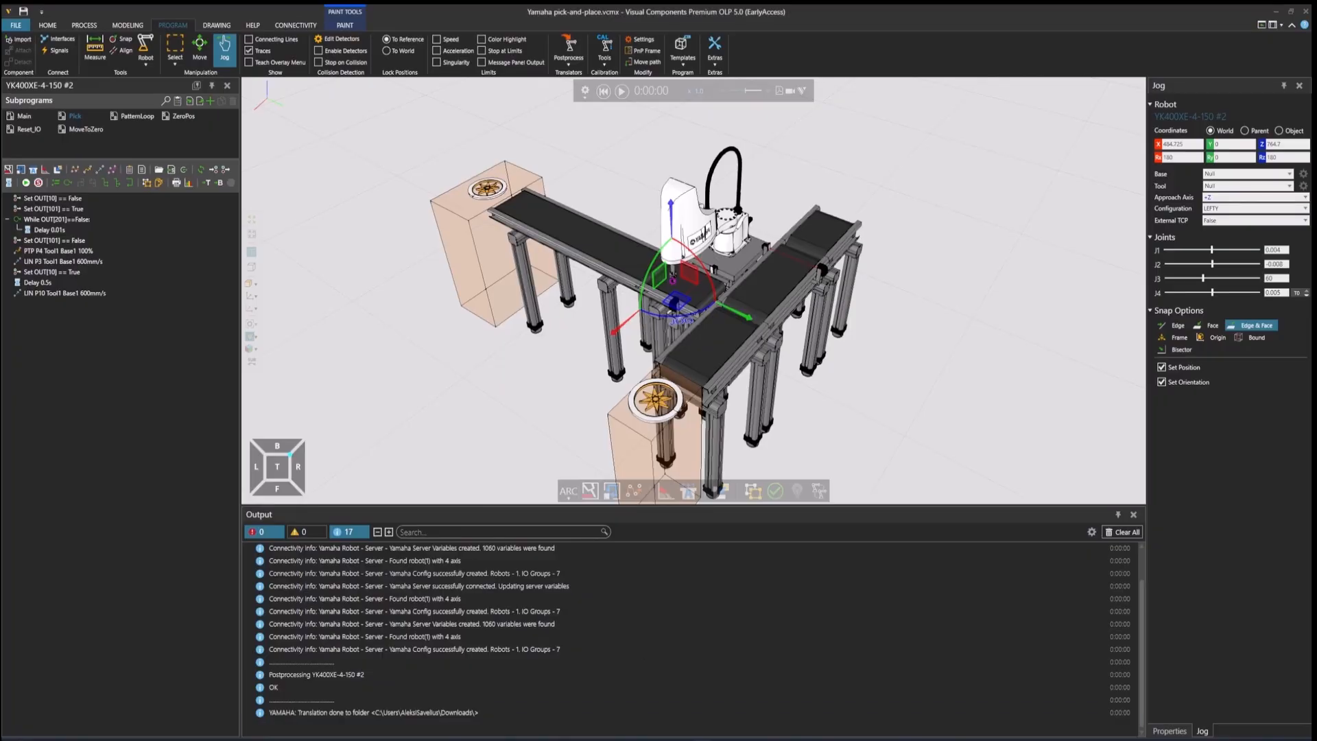
Step: Show the connectivity setup and place the Visual Components window side by side with the Controller1 window
{"action": "left_click", "coordinate": [298, 27]}
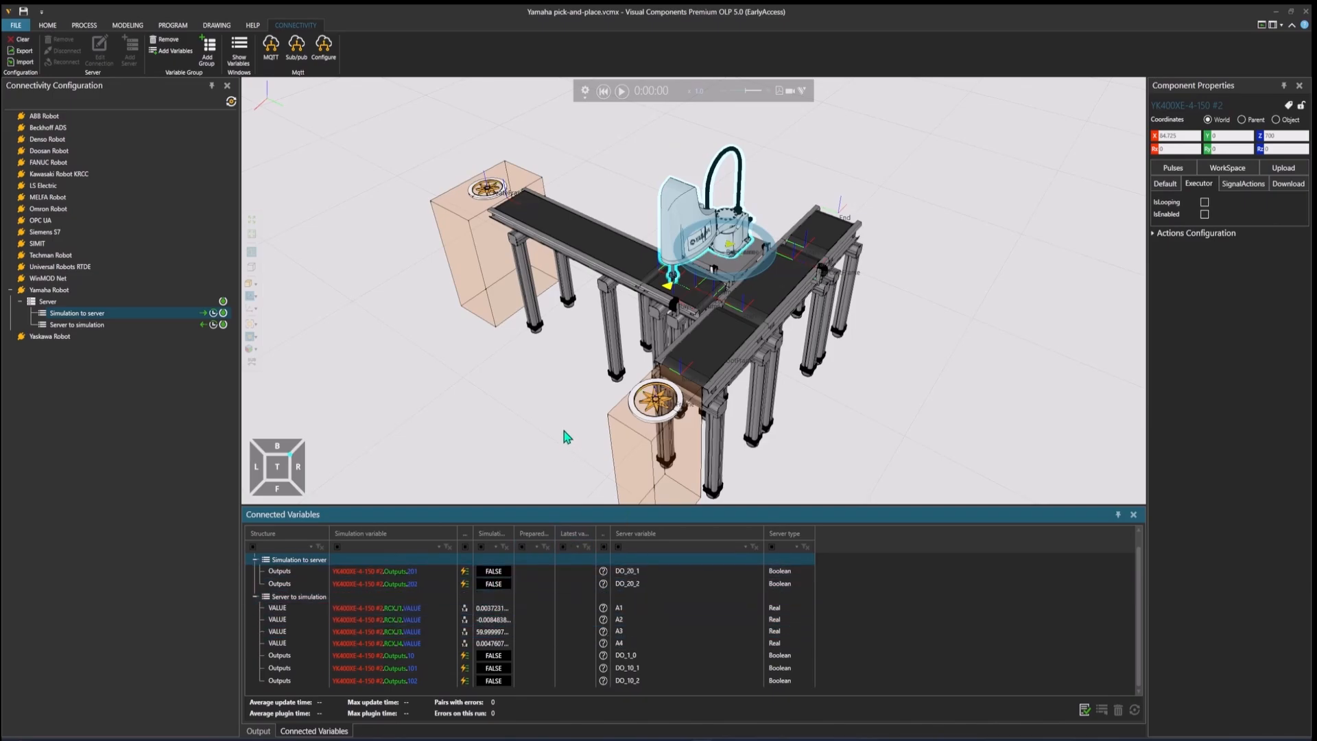
{"action": "key", "text": "super+Left"}
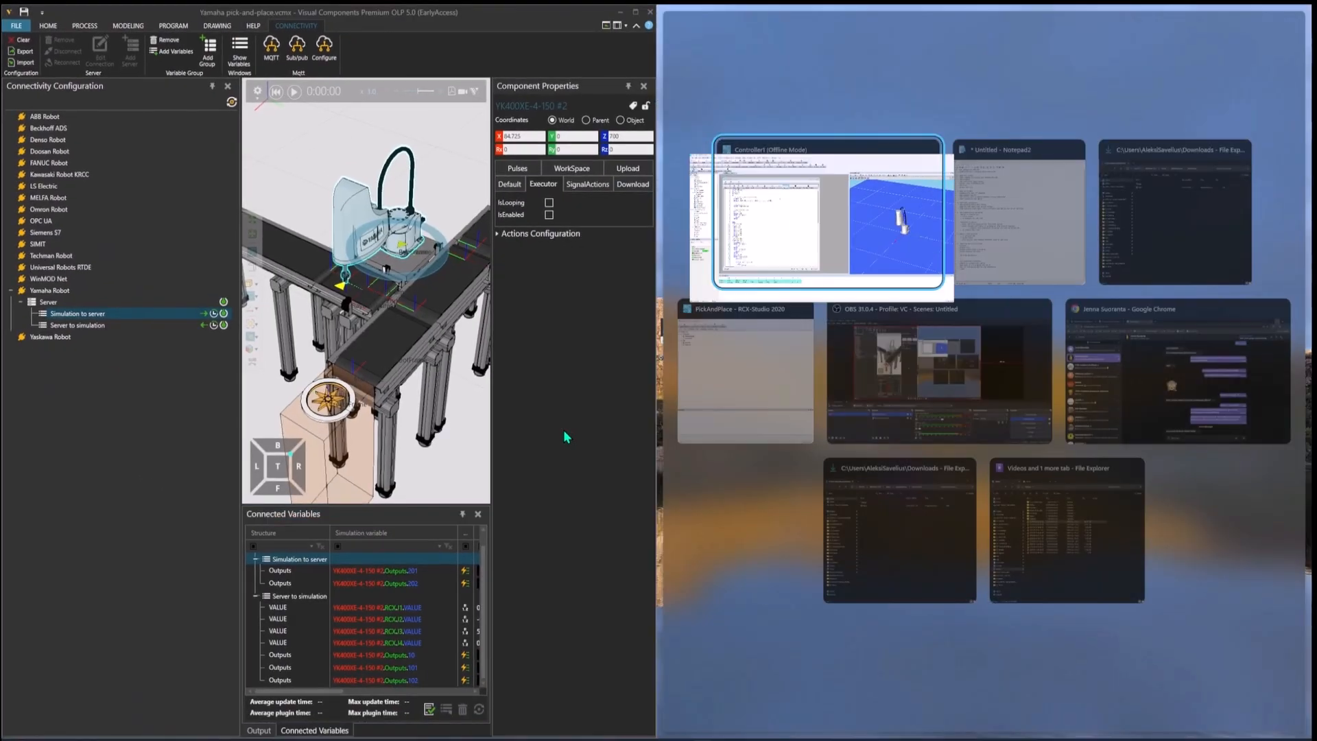
{"action": "left_click", "coordinate": [888, 229]}
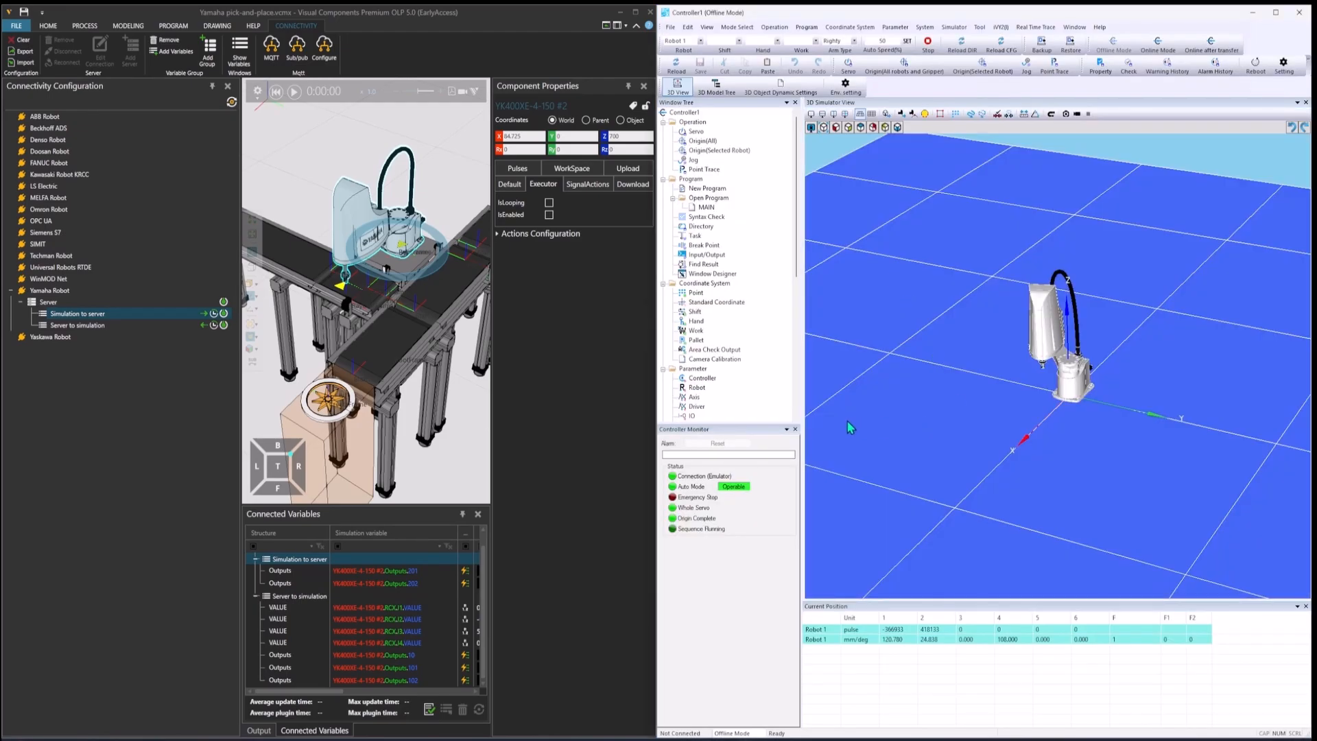
Step: Narrow Controller1's 3D Simulator View and Window Tree, and fit the MAIN program window between them so its code is readable
{"action": "left_click_drag", "start_coordinate": [803, 216], "coordinate": [1084, 253]}
{"action": "scroll", "coordinate": [1208, 440], "scroll_direction": "up", "scroll_amount": 5}
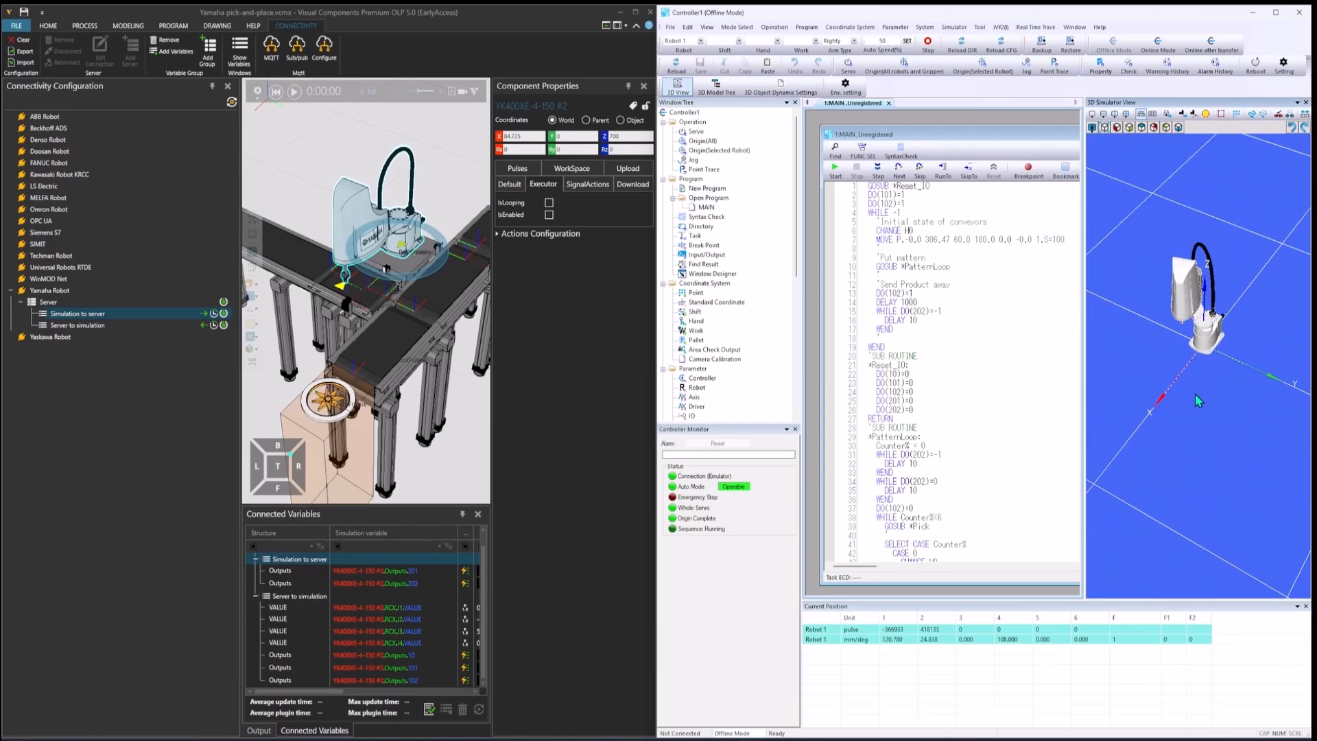
{"action": "mouse_move", "coordinate": [933, 140]}
{"action": "left_mouse_down"}
{"action": "mouse_move", "coordinate": [808, 153]}
{"action": "mouse_move", "coordinate": [1070, 144]}
{"action": "mouse_move", "coordinate": [913, 148]}
{"action": "left_mouse_up"}
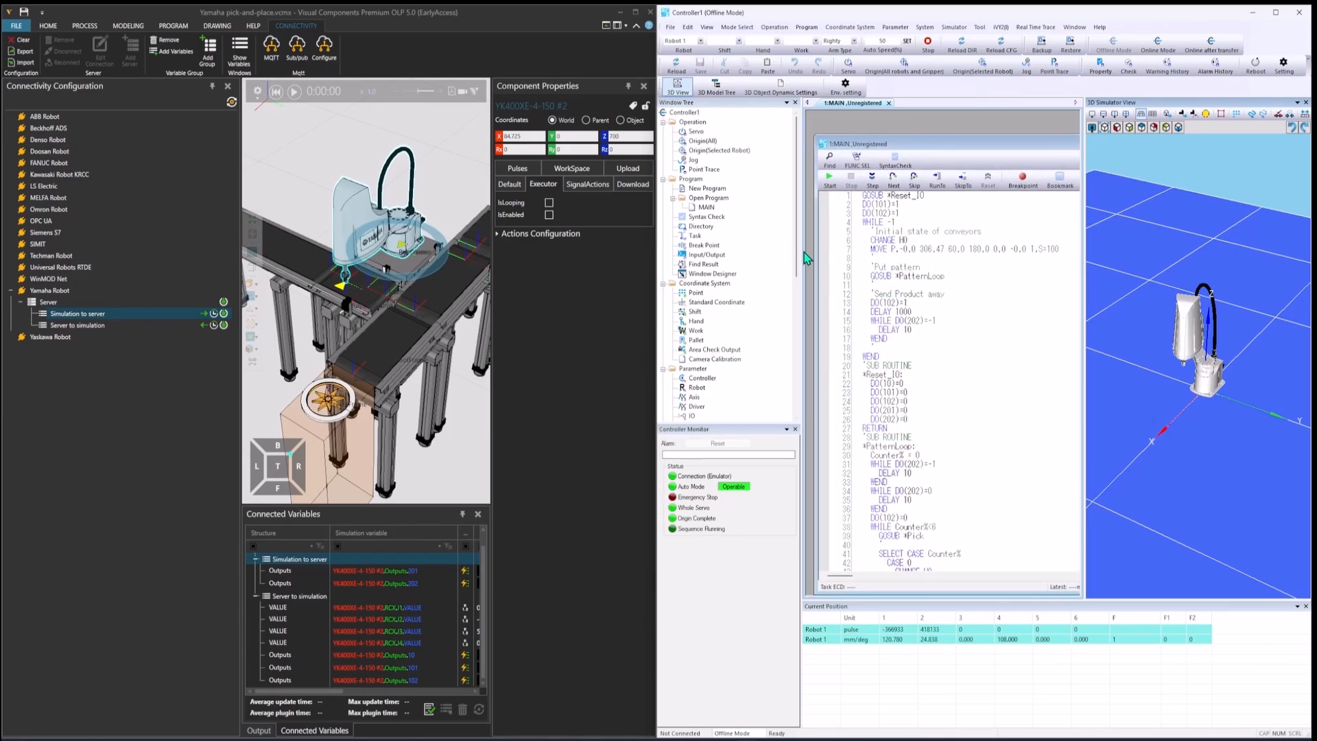
{"action": "left_click_drag", "start_coordinate": [804, 253], "coordinate": [769, 253]}
{"action": "left_click_drag", "start_coordinate": [978, 147], "coordinate": [863, 145]}
{"action": "left_click_drag", "start_coordinate": [1044, 214], "coordinate": [986, 216]}
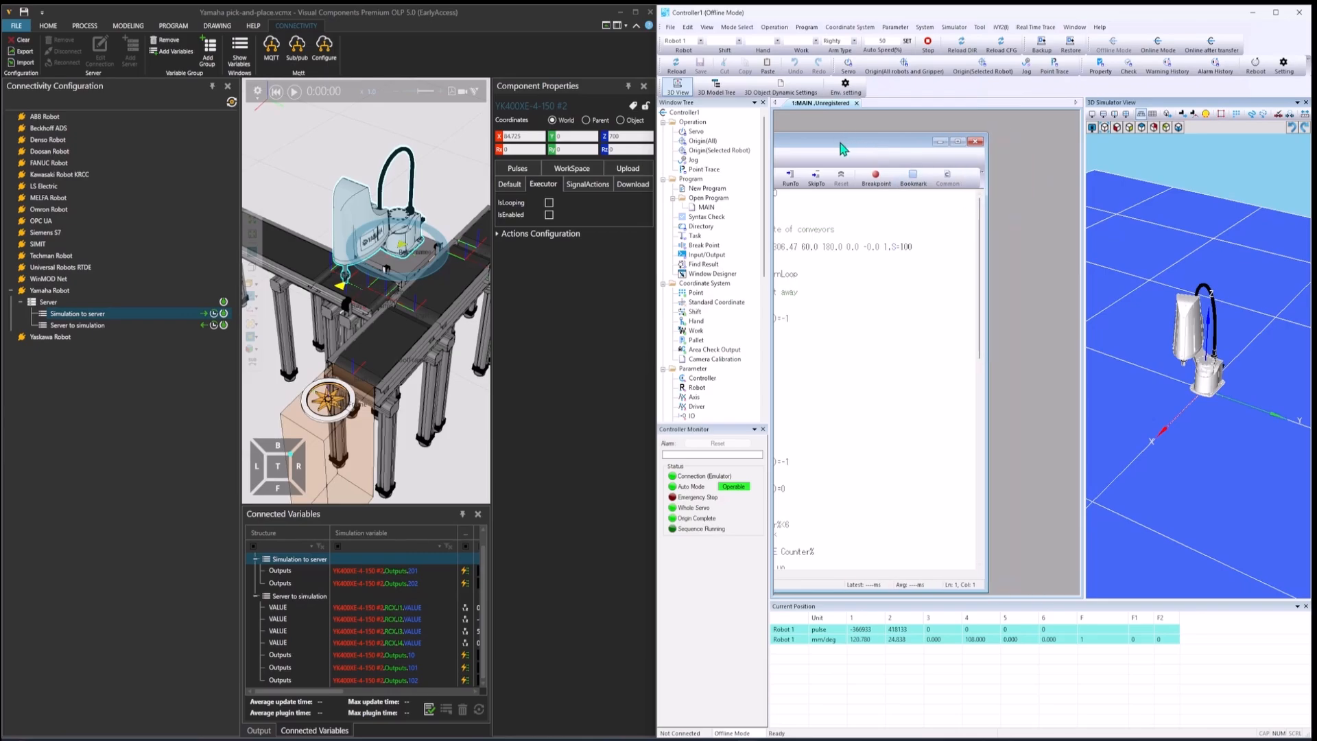
{"action": "left_click_drag", "start_coordinate": [841, 141], "coordinate": [949, 123]}
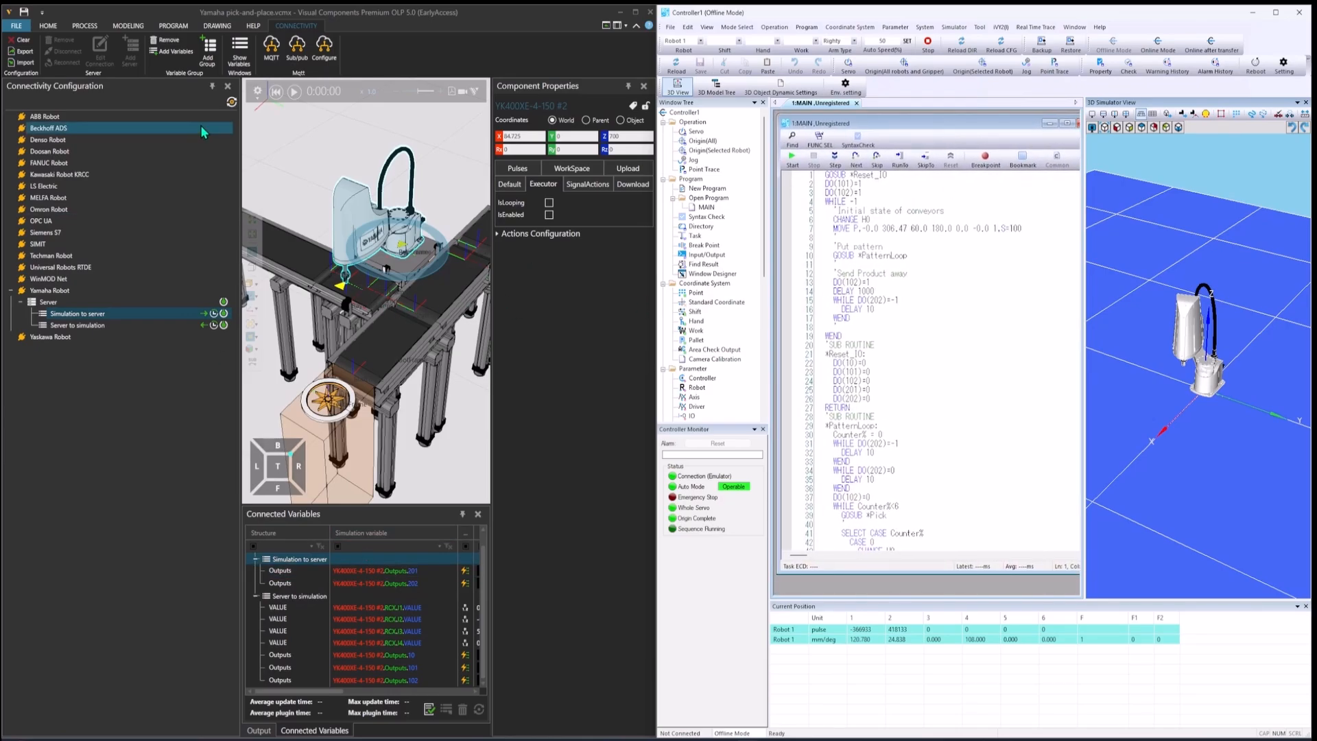
Step: Collapse the Connectivity Configuration panel in Visual Components and frame the whole conveyor layout in the 3D view
{"action": "left_click", "coordinate": [212, 85]}
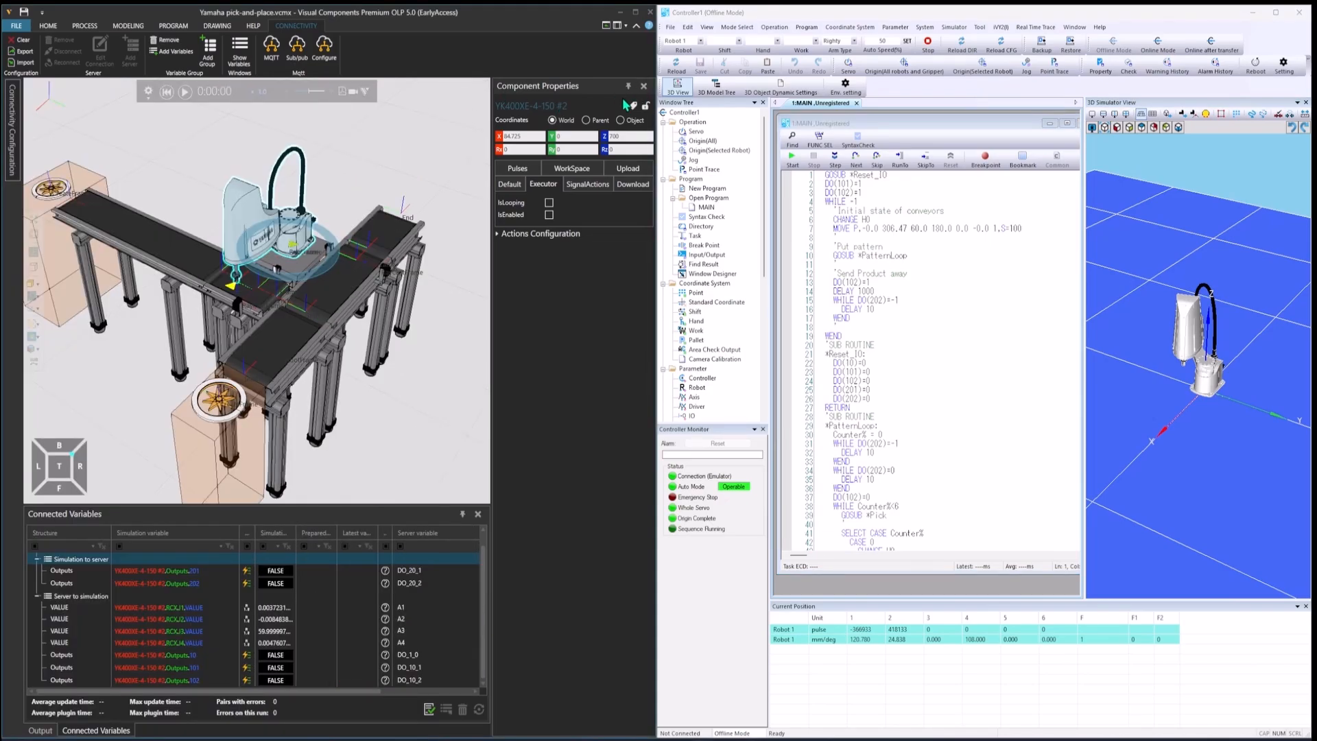
{"action": "right_click_drag", "start_coordinate": [429, 347], "coordinate": [410, 371]}
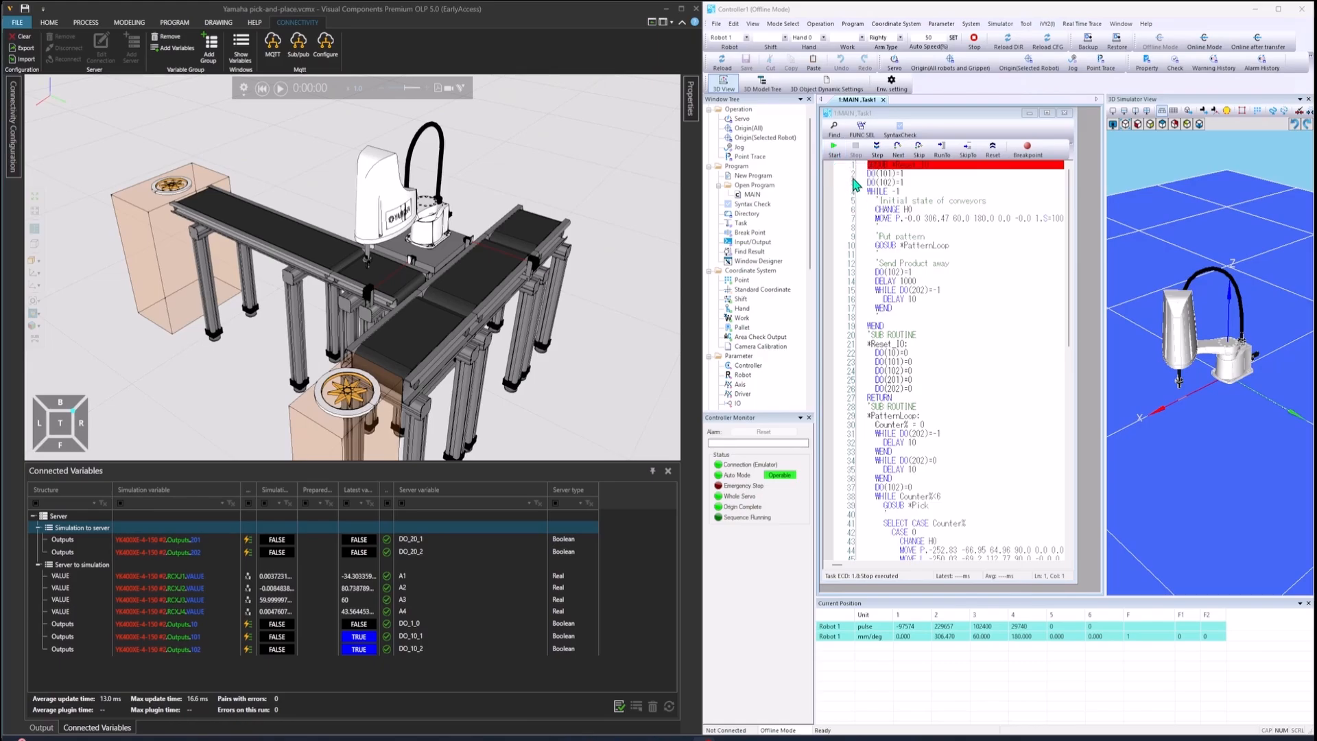
Step: Start the MAIN program on the emulated controller and run the Visual Components simulation alongside it
{"action": "left_click", "coordinate": [835, 147]}
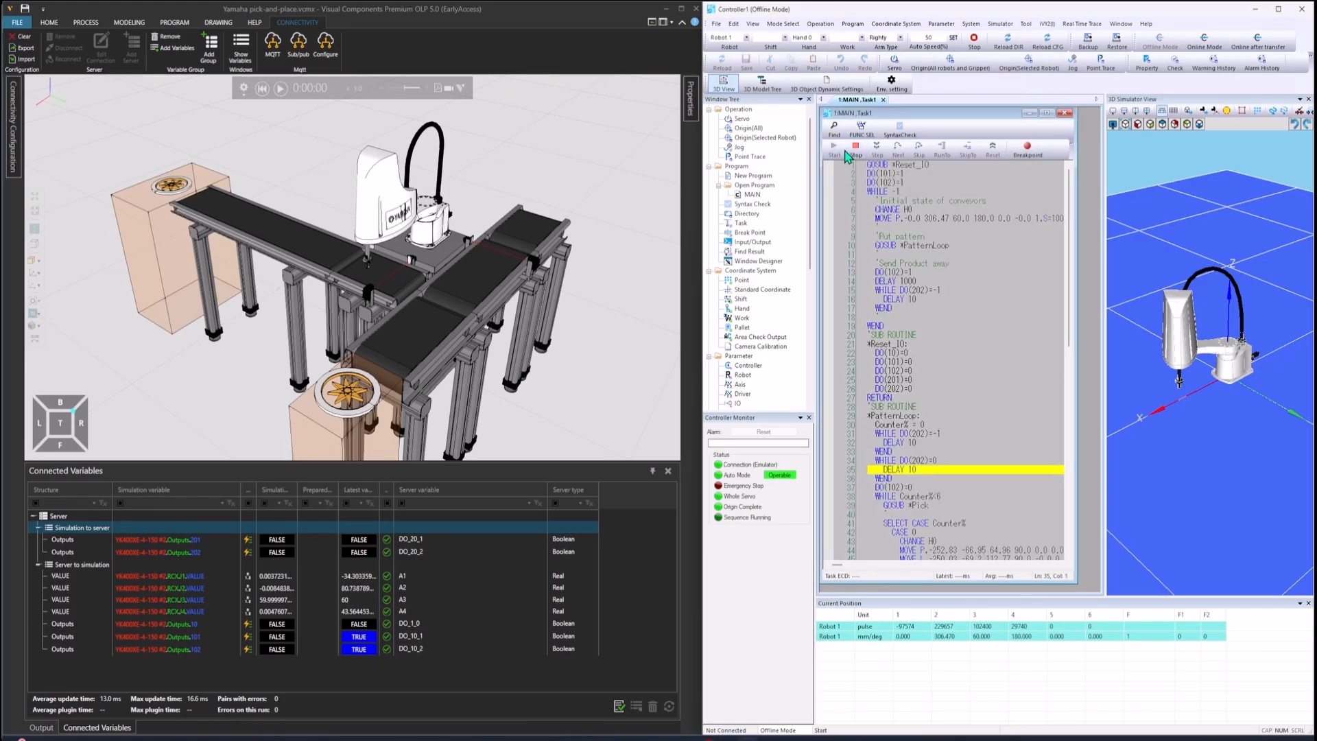
{"action": "left_click", "coordinate": [280, 91]}
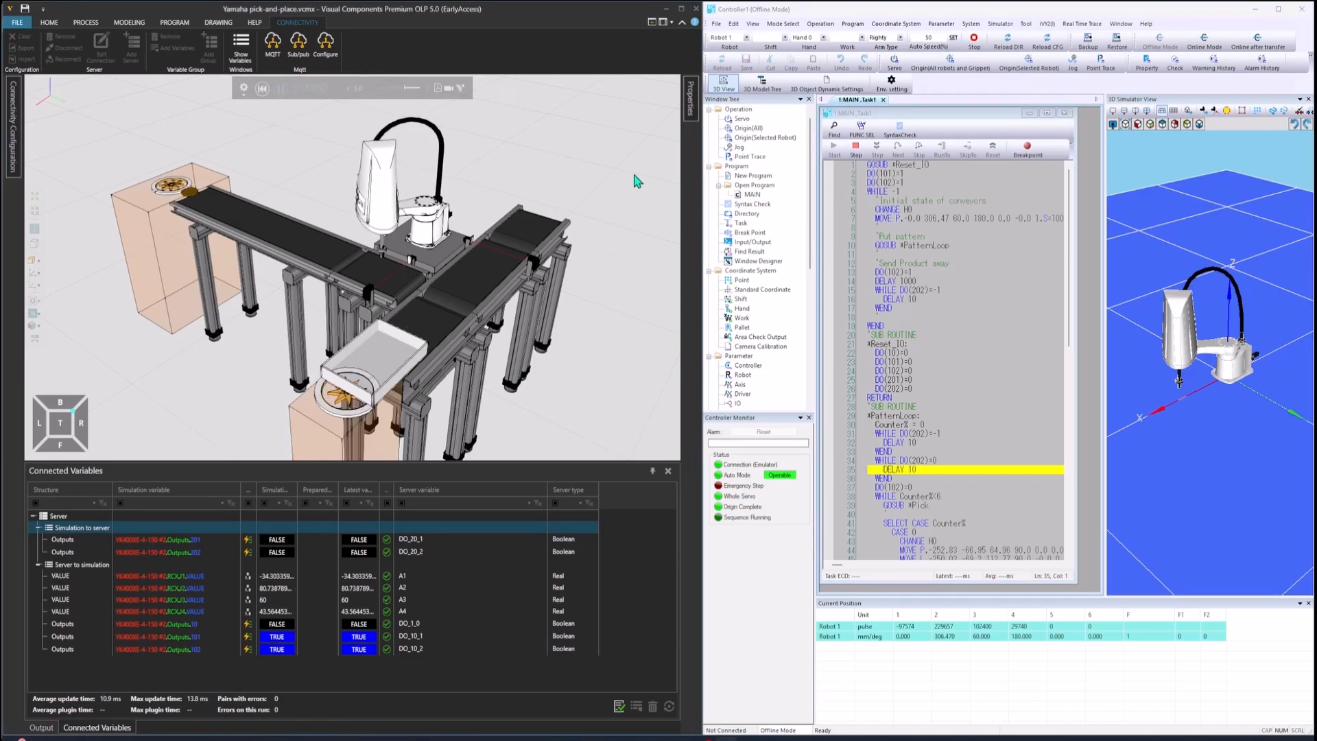